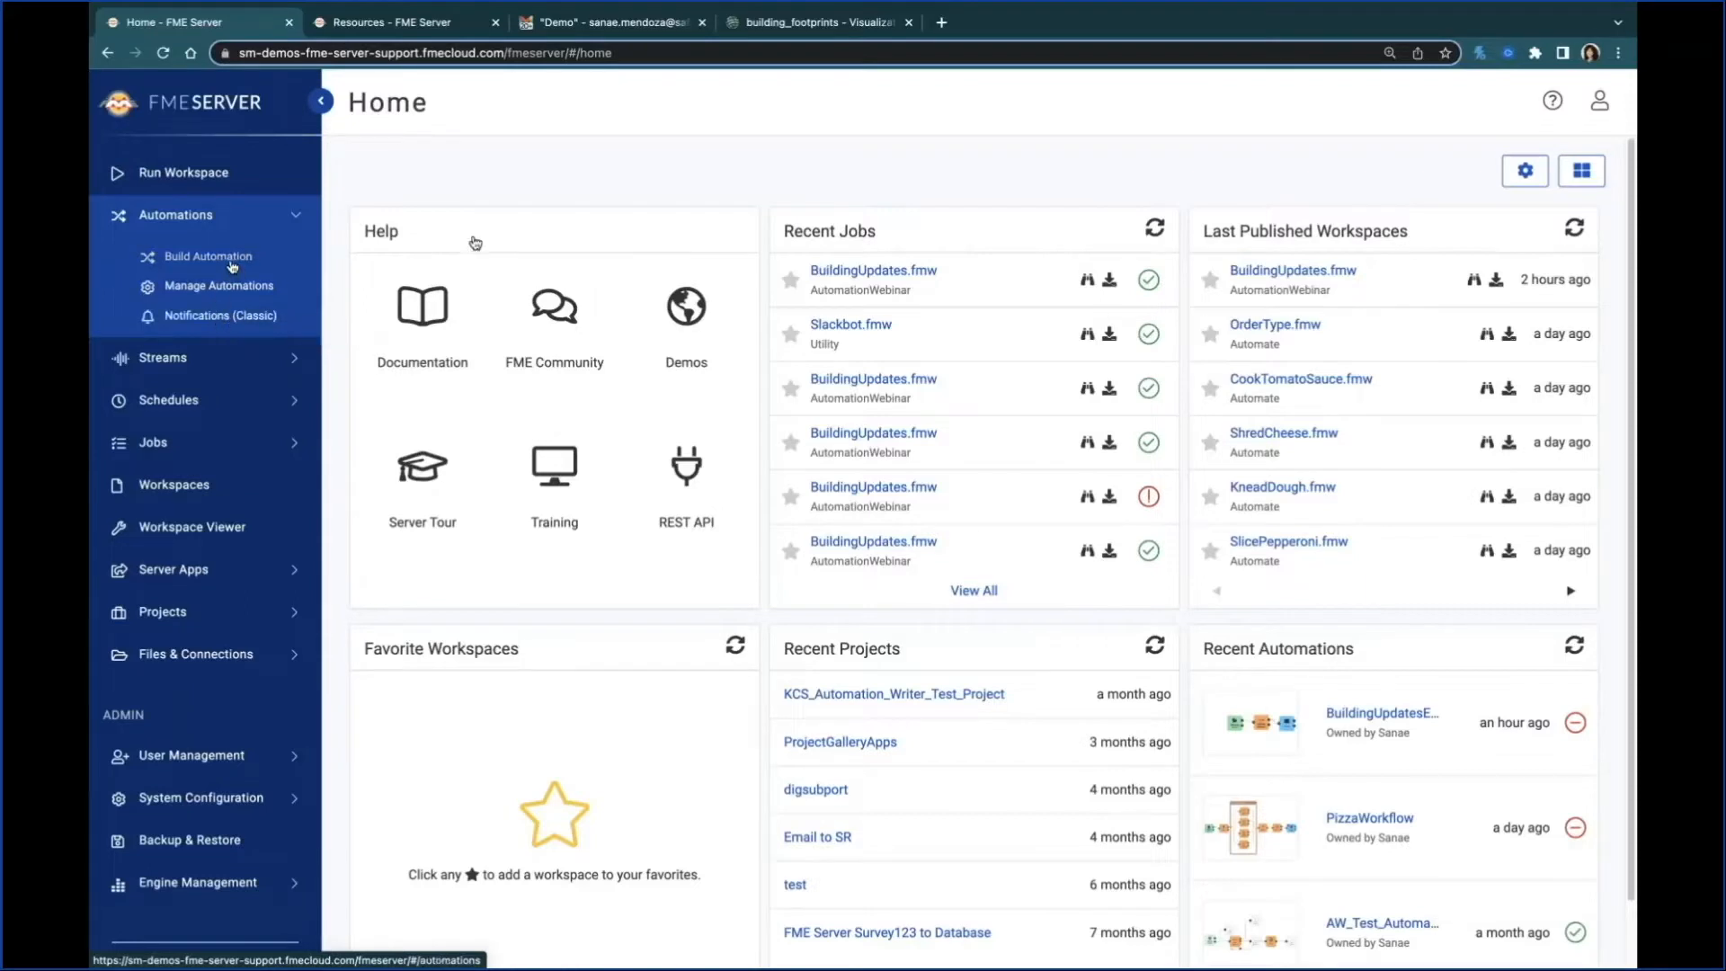
# Step: Begin building a new automation and set its trigger event to Directory modified
pyautogui.click(232, 258)
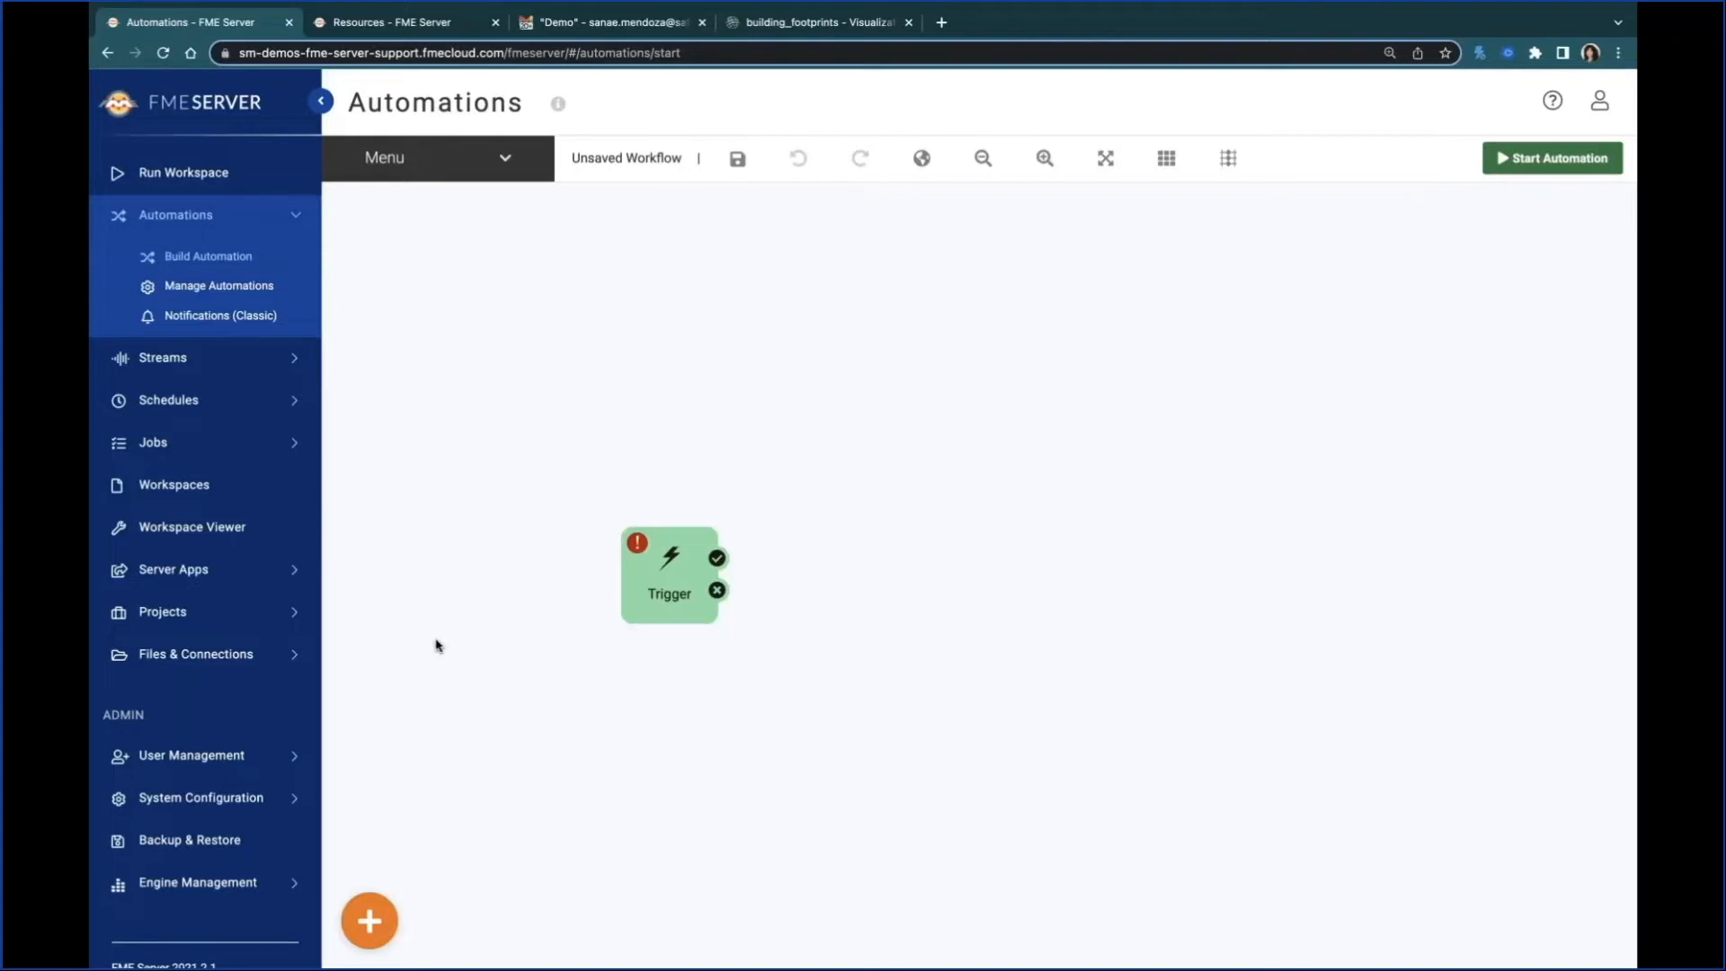
pyautogui.moveTo(661, 583); pyautogui.dragTo(684, 535)
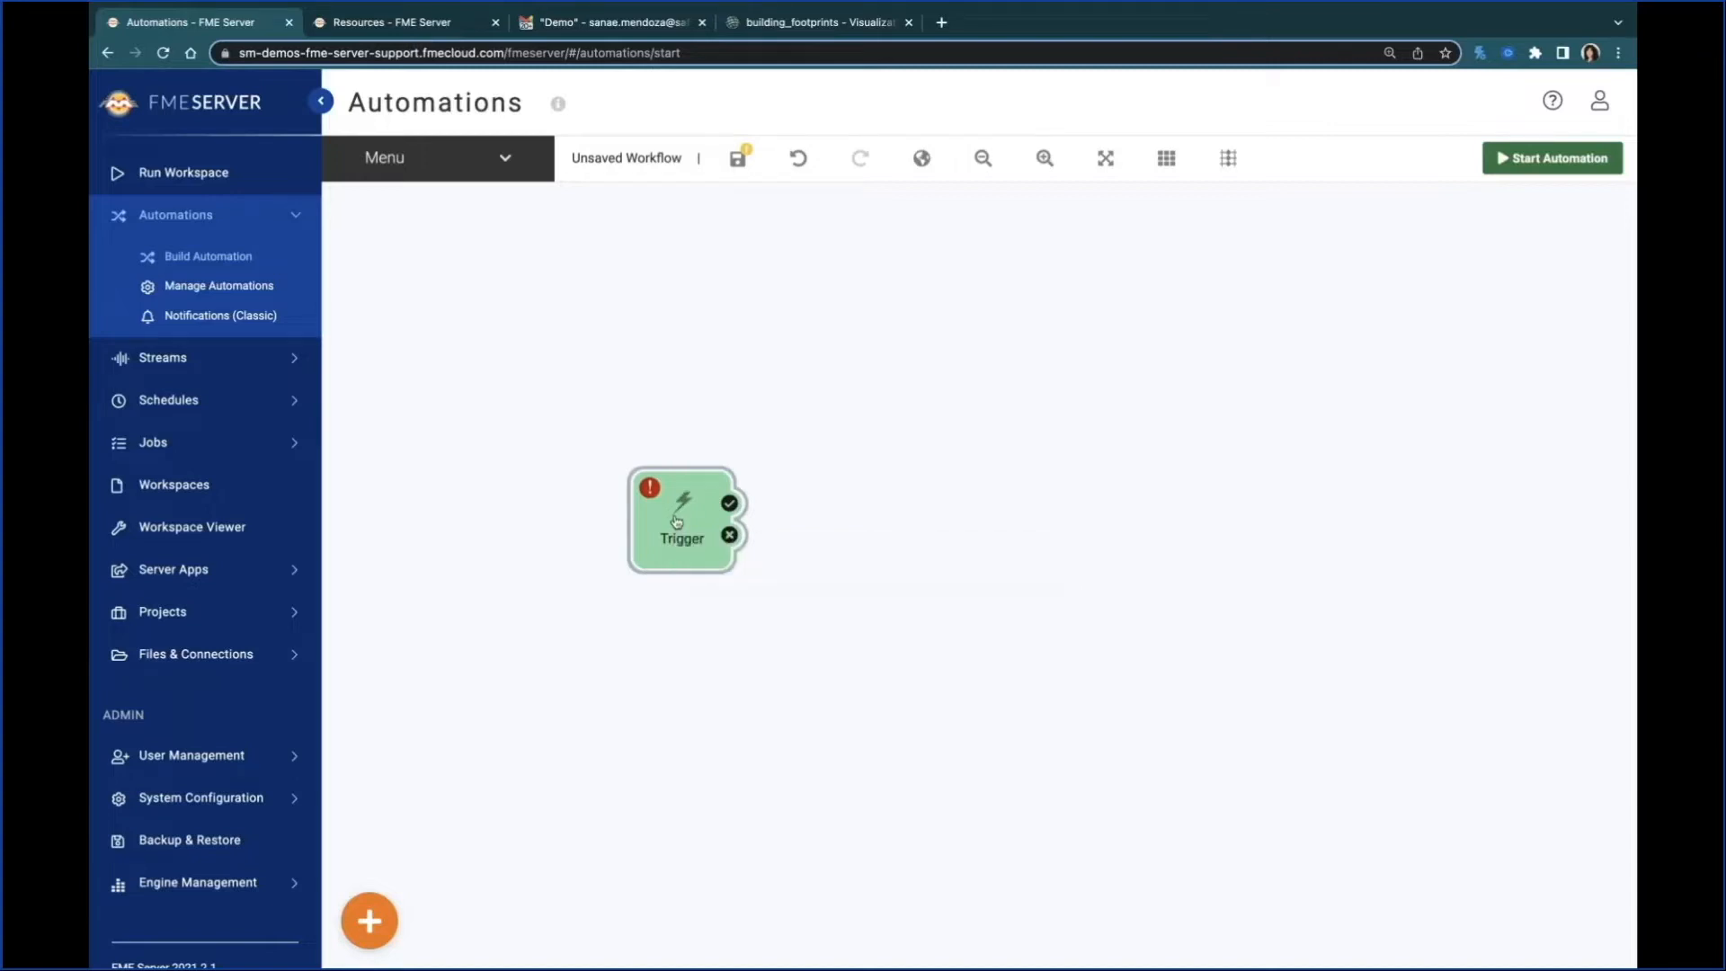
pyautogui.doubleClick(676, 514)
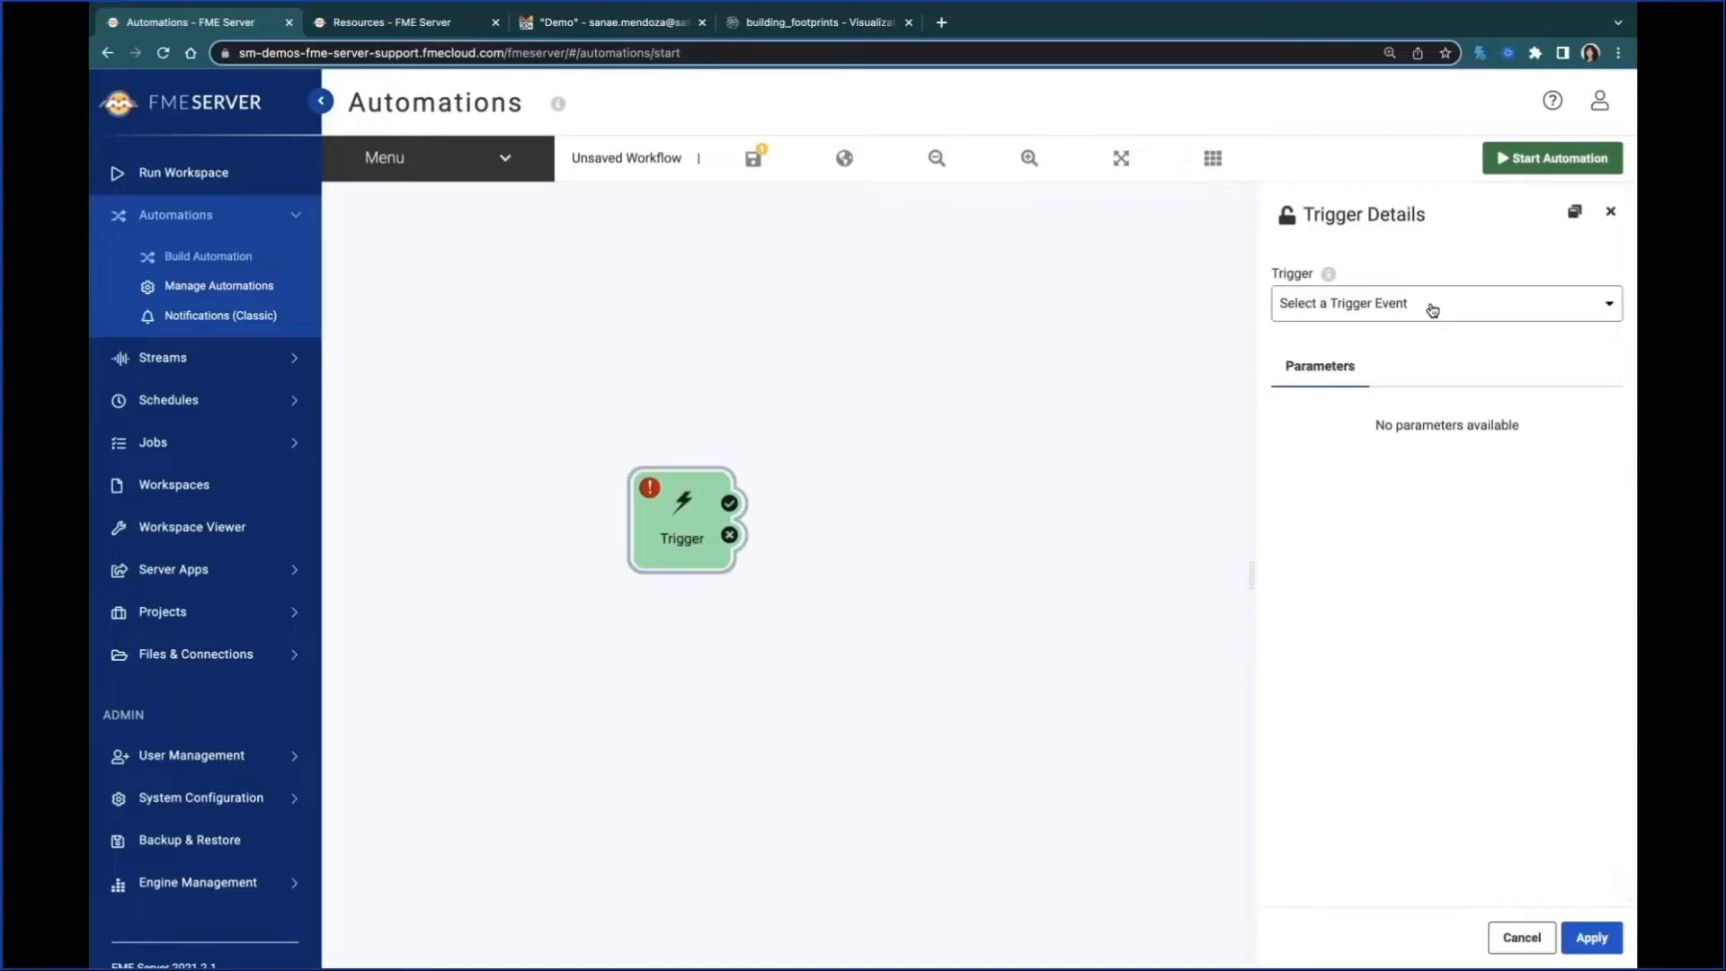
pyautogui.click(1431, 309)
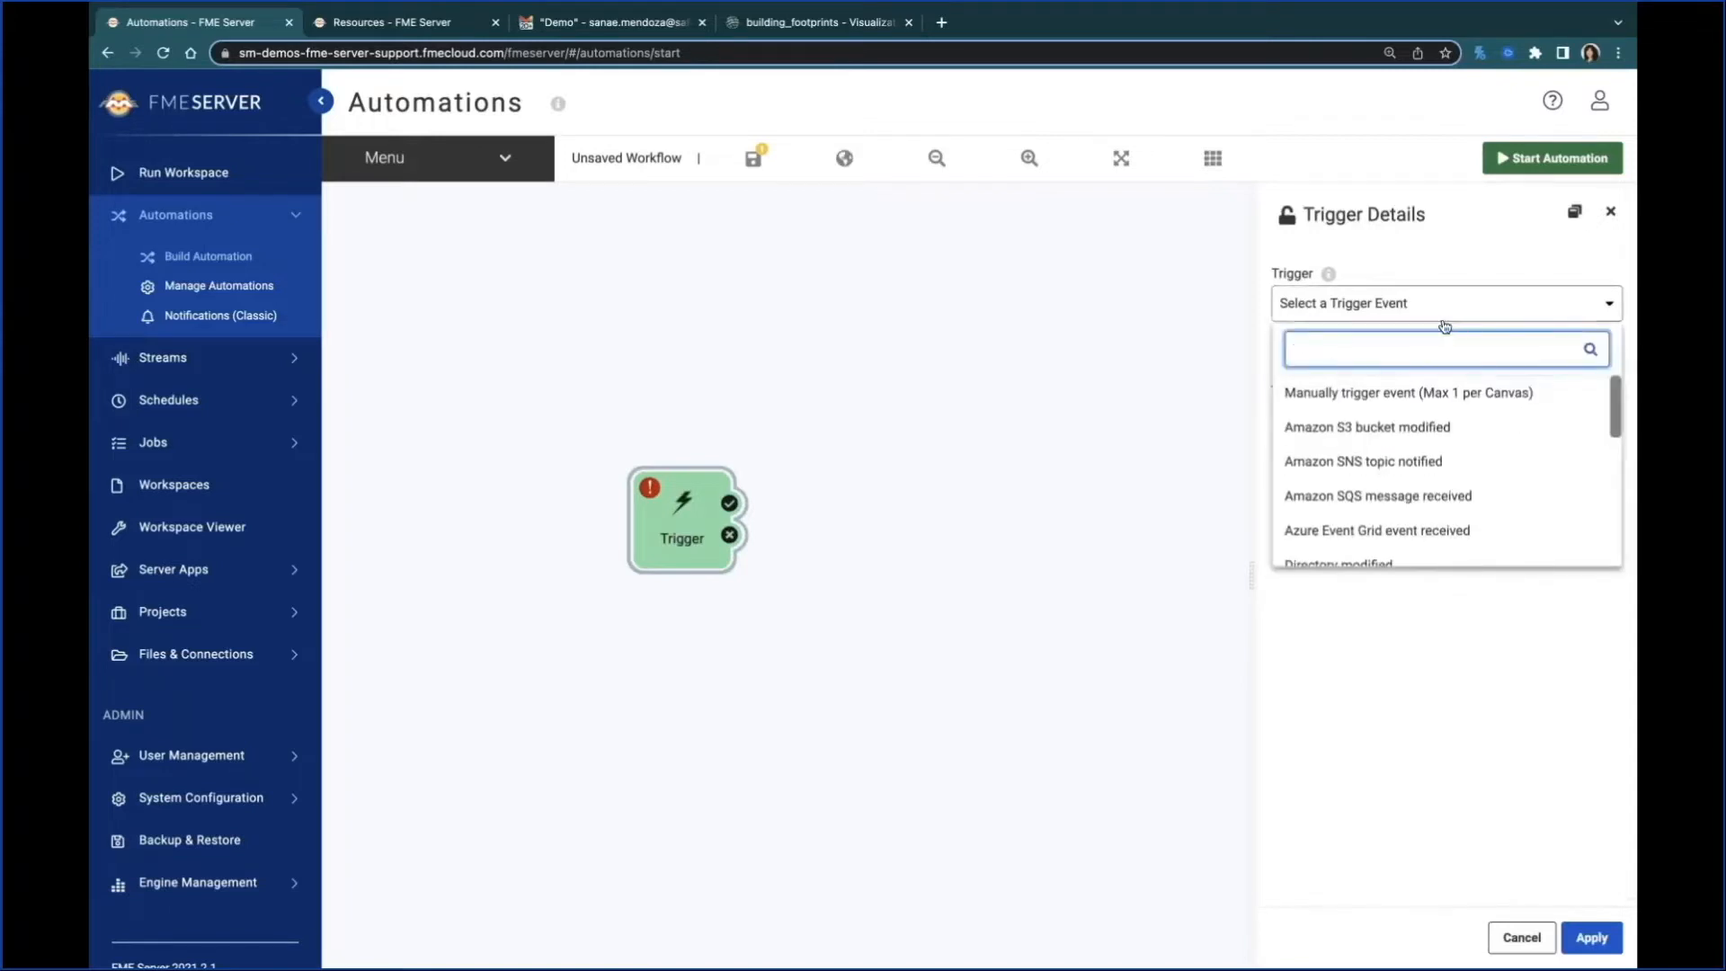
pyautogui.scroll(-1, 1434, 436)
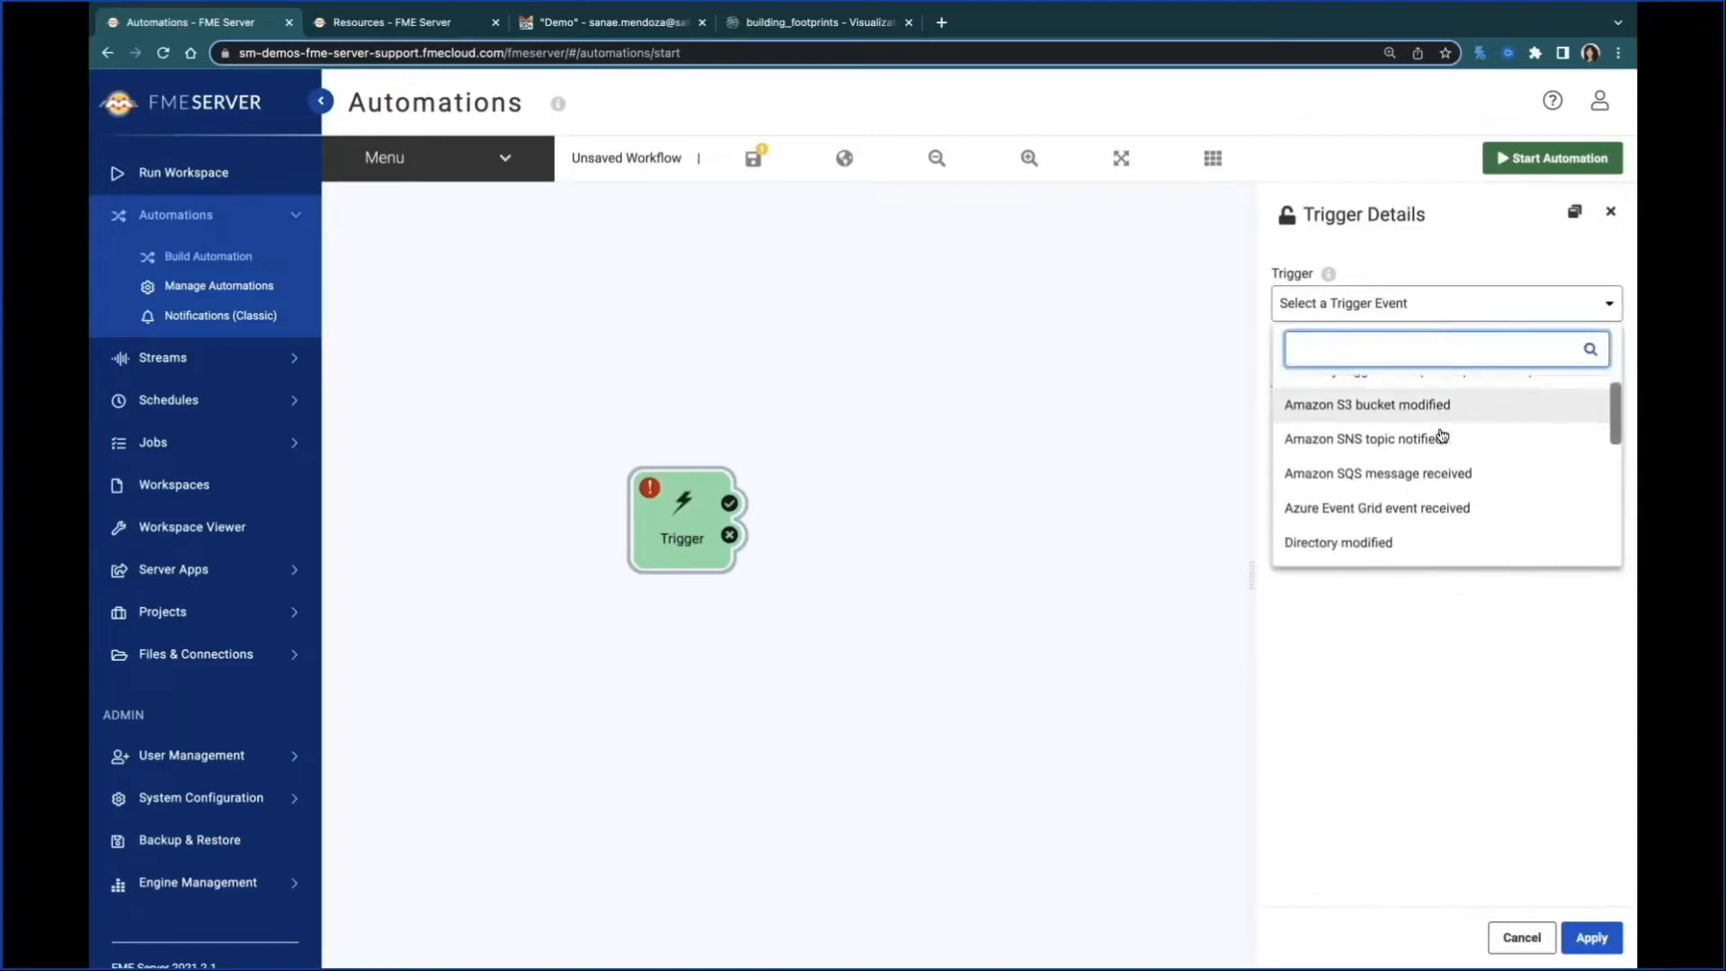
pyautogui.scroll(-1, 1446, 433)
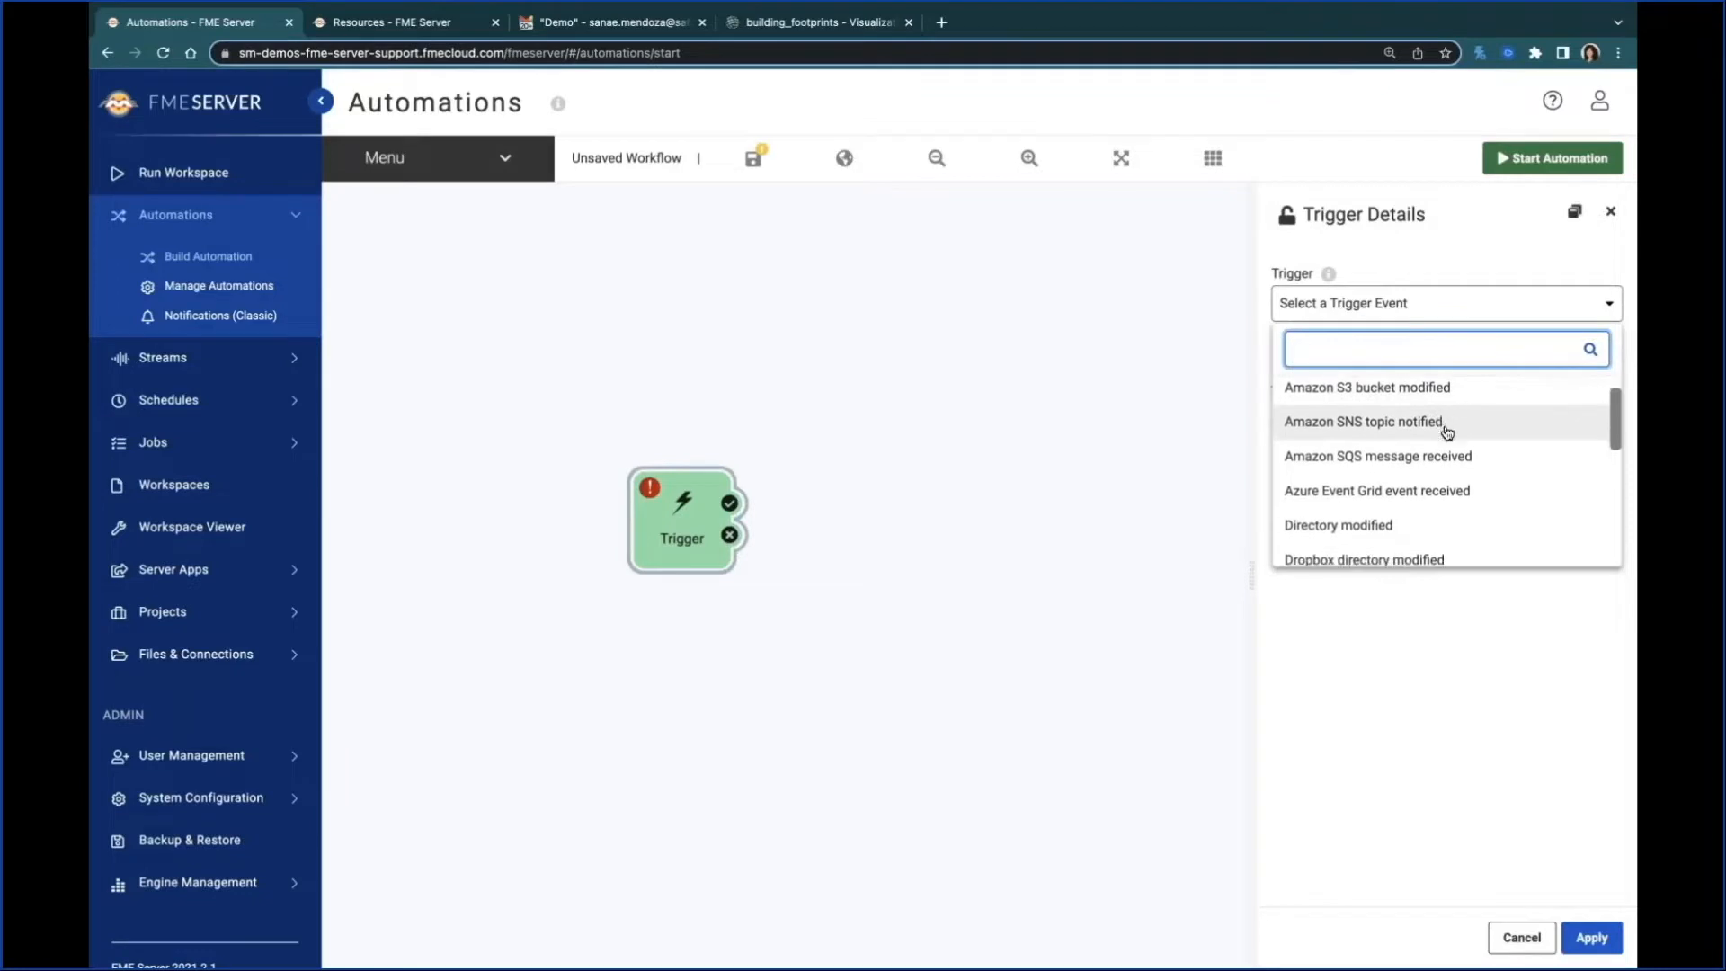
pyautogui.scroll(-1, 1447, 433)
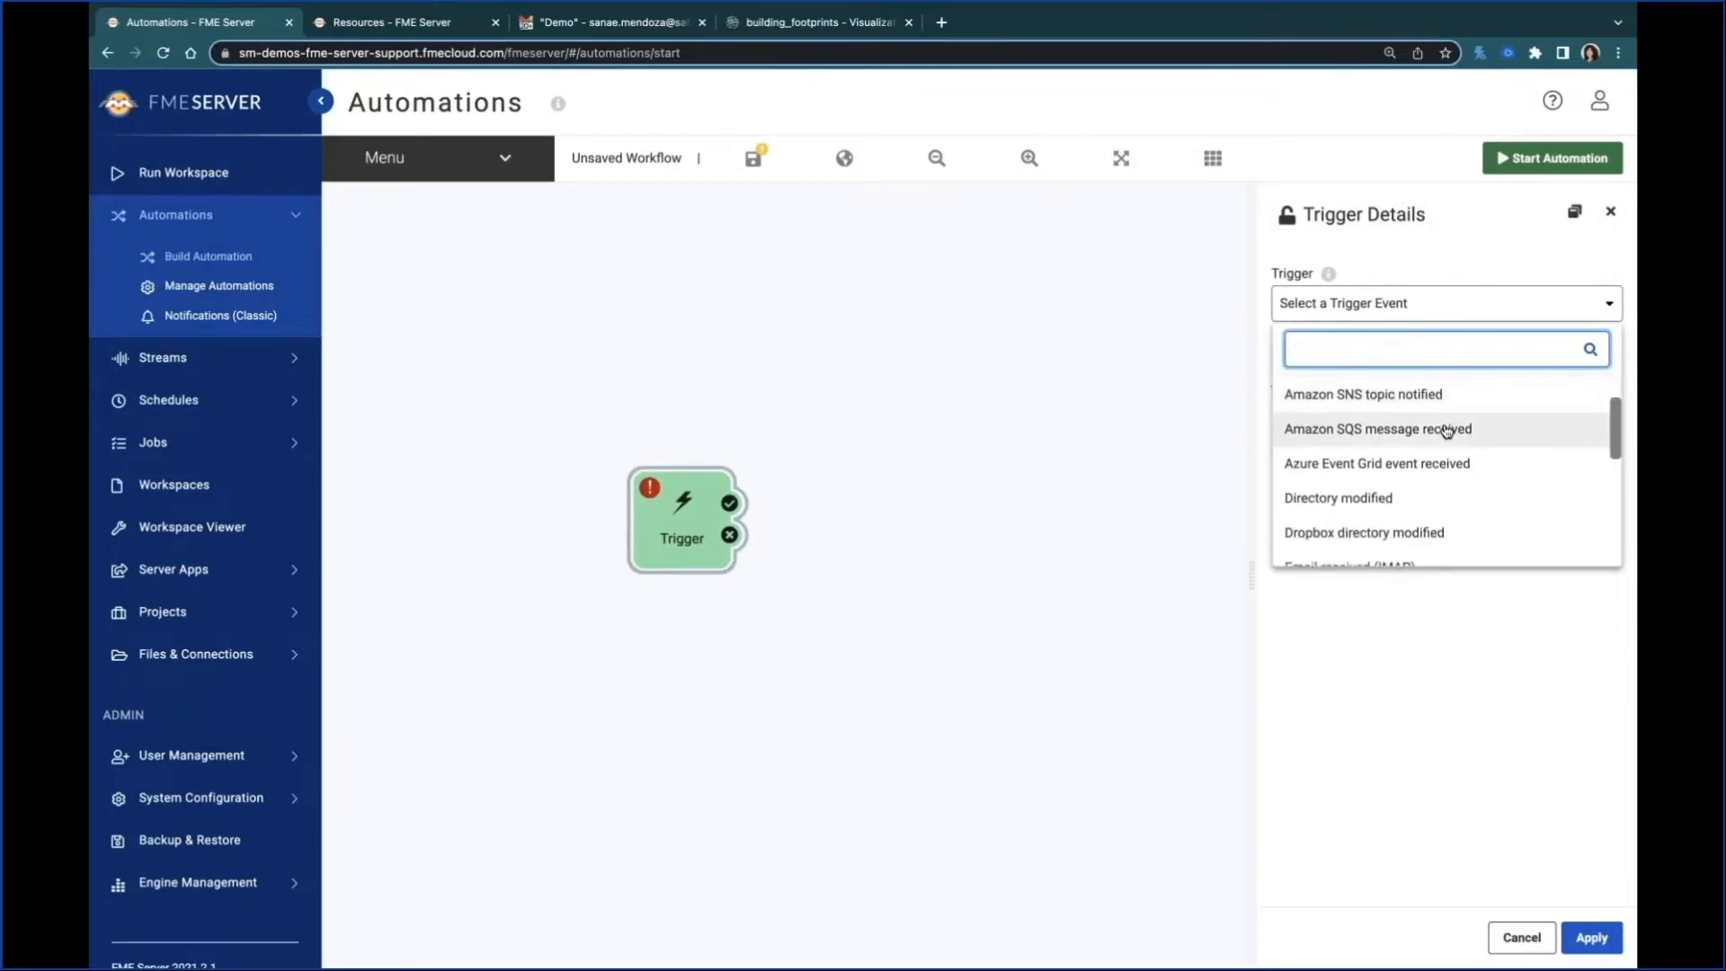
pyautogui.scroll(-1, 1444, 431)
pyautogui.scroll(-3, 1447, 425)
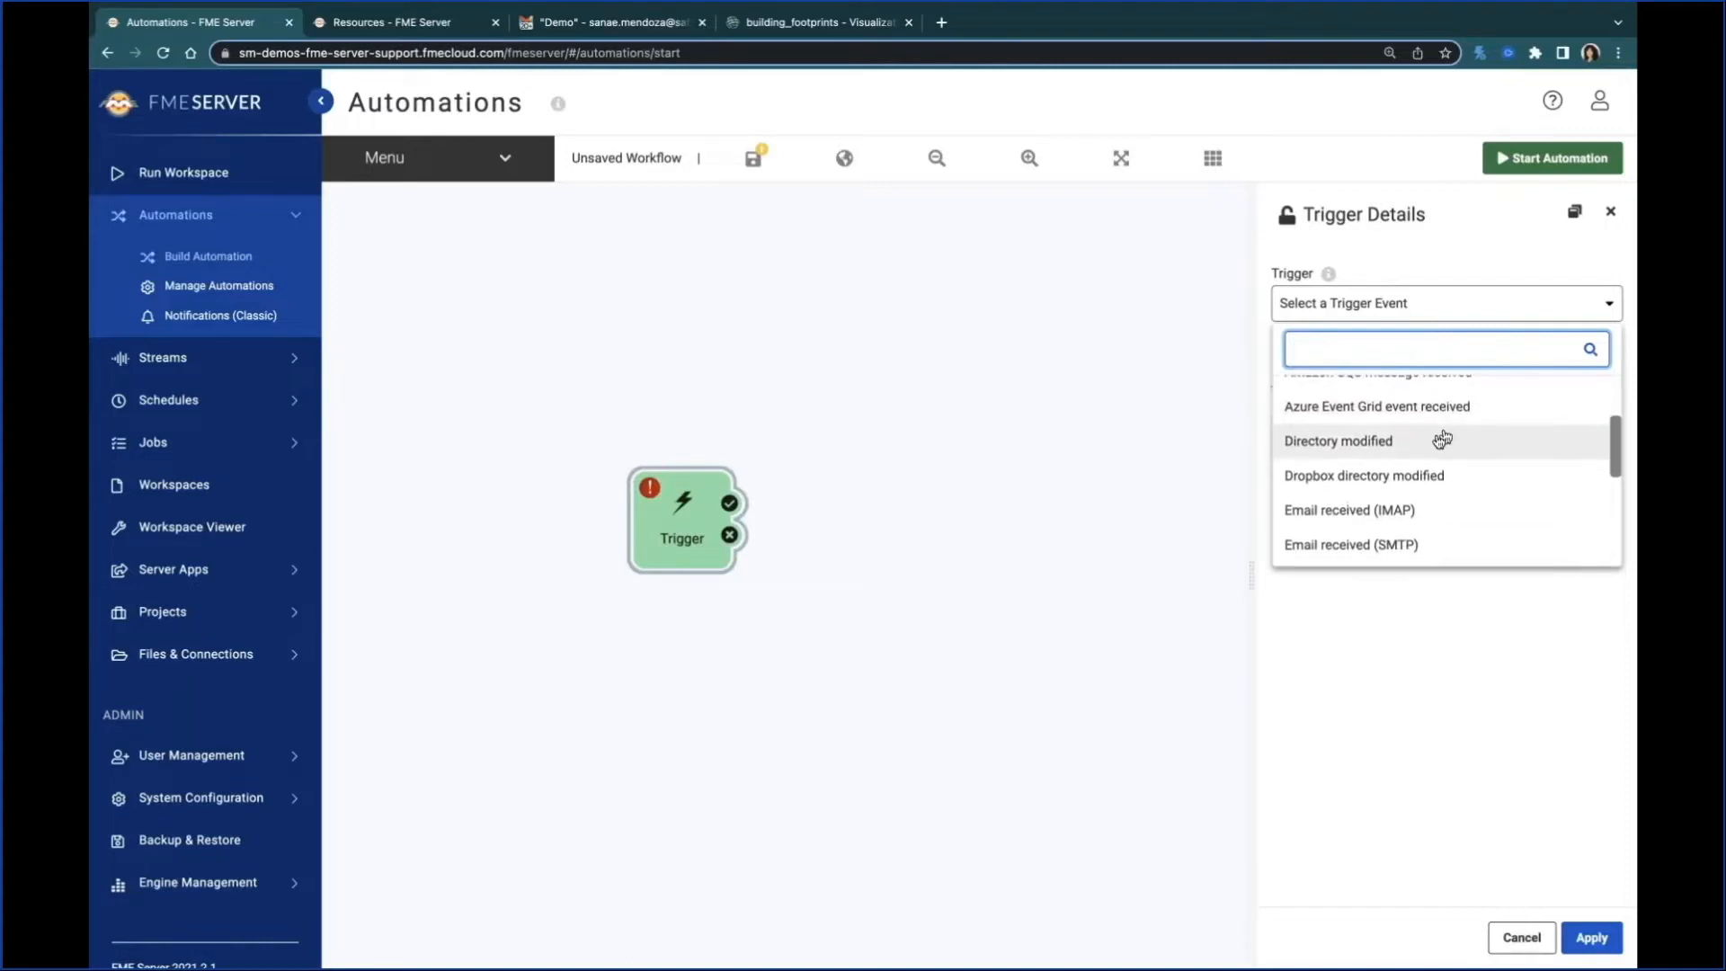
pyautogui.scroll(-1, 1414, 452)
pyautogui.click(1411, 452)
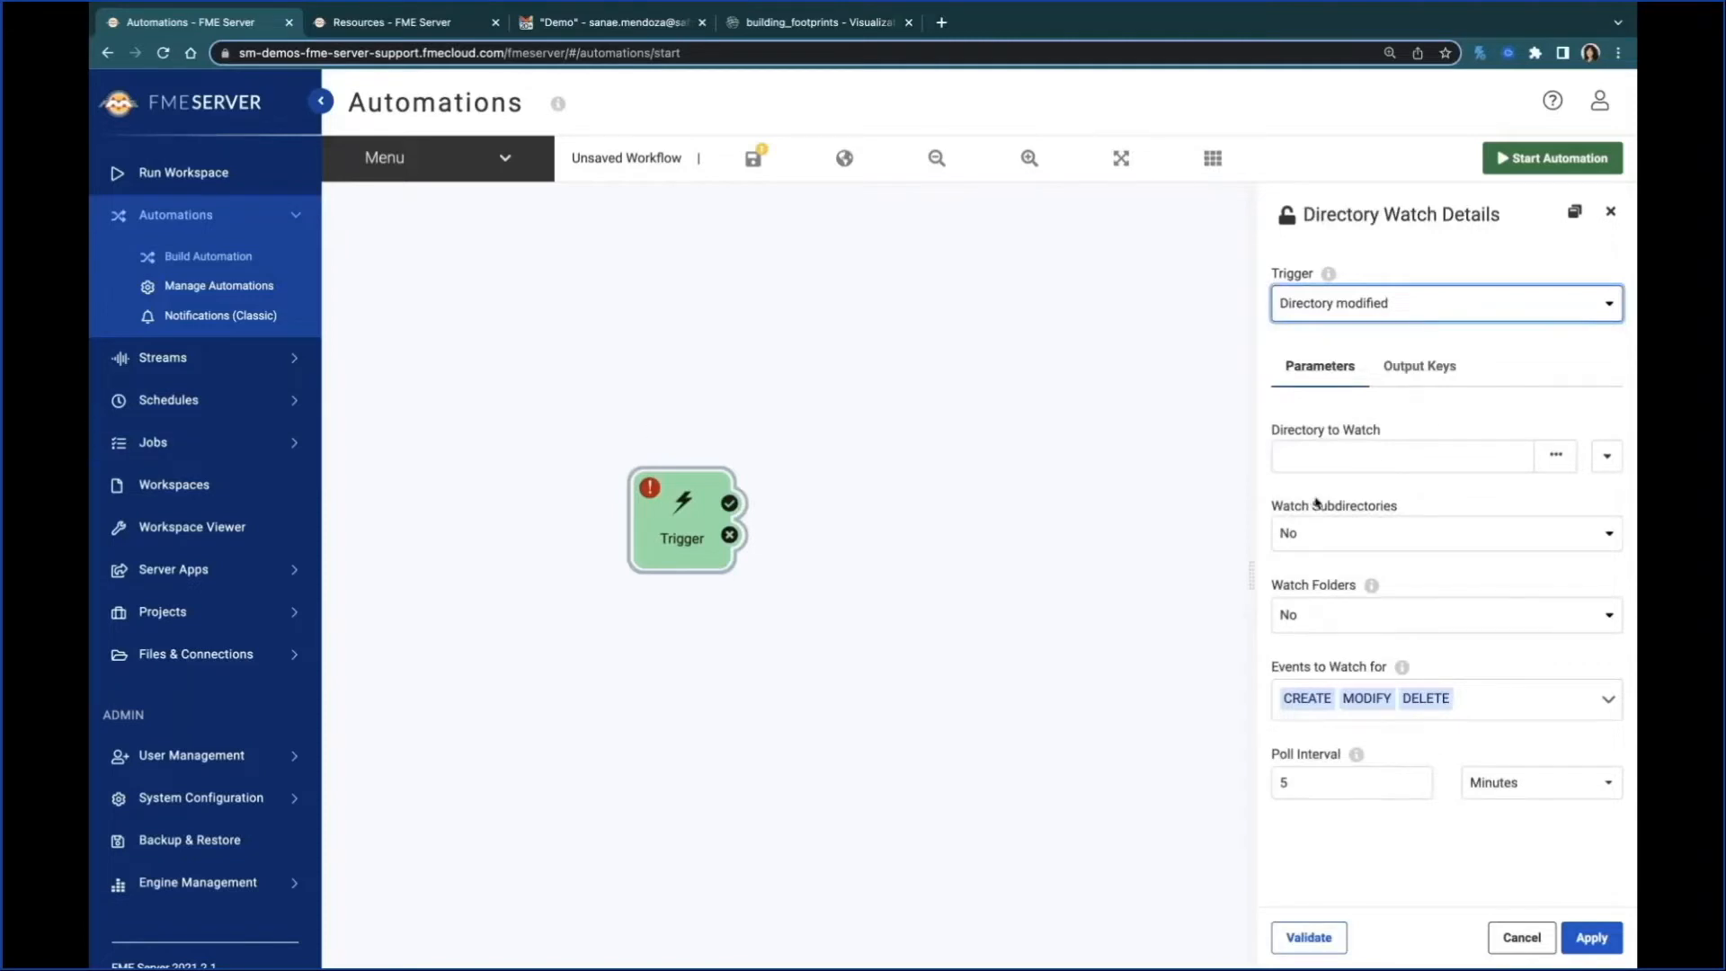
# Step: Set the directory to watch to the BuildingUpdates folder inside the Data shared resource
pyautogui.click(1428, 414)
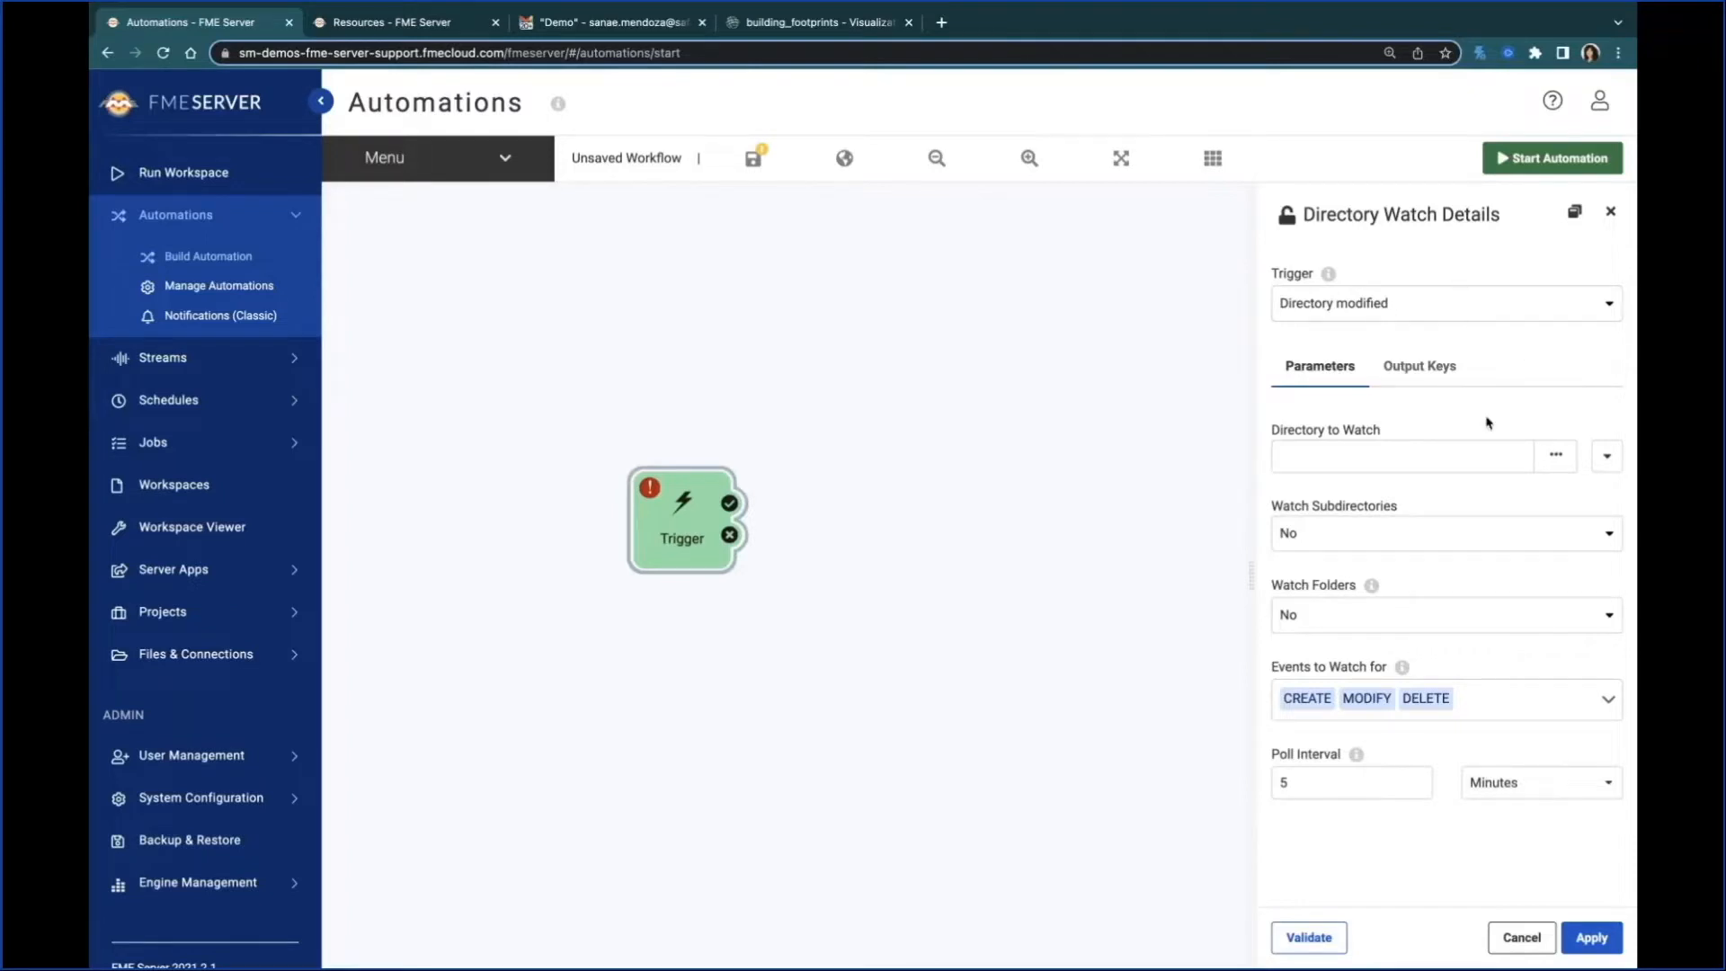
pyautogui.click(1556, 454)
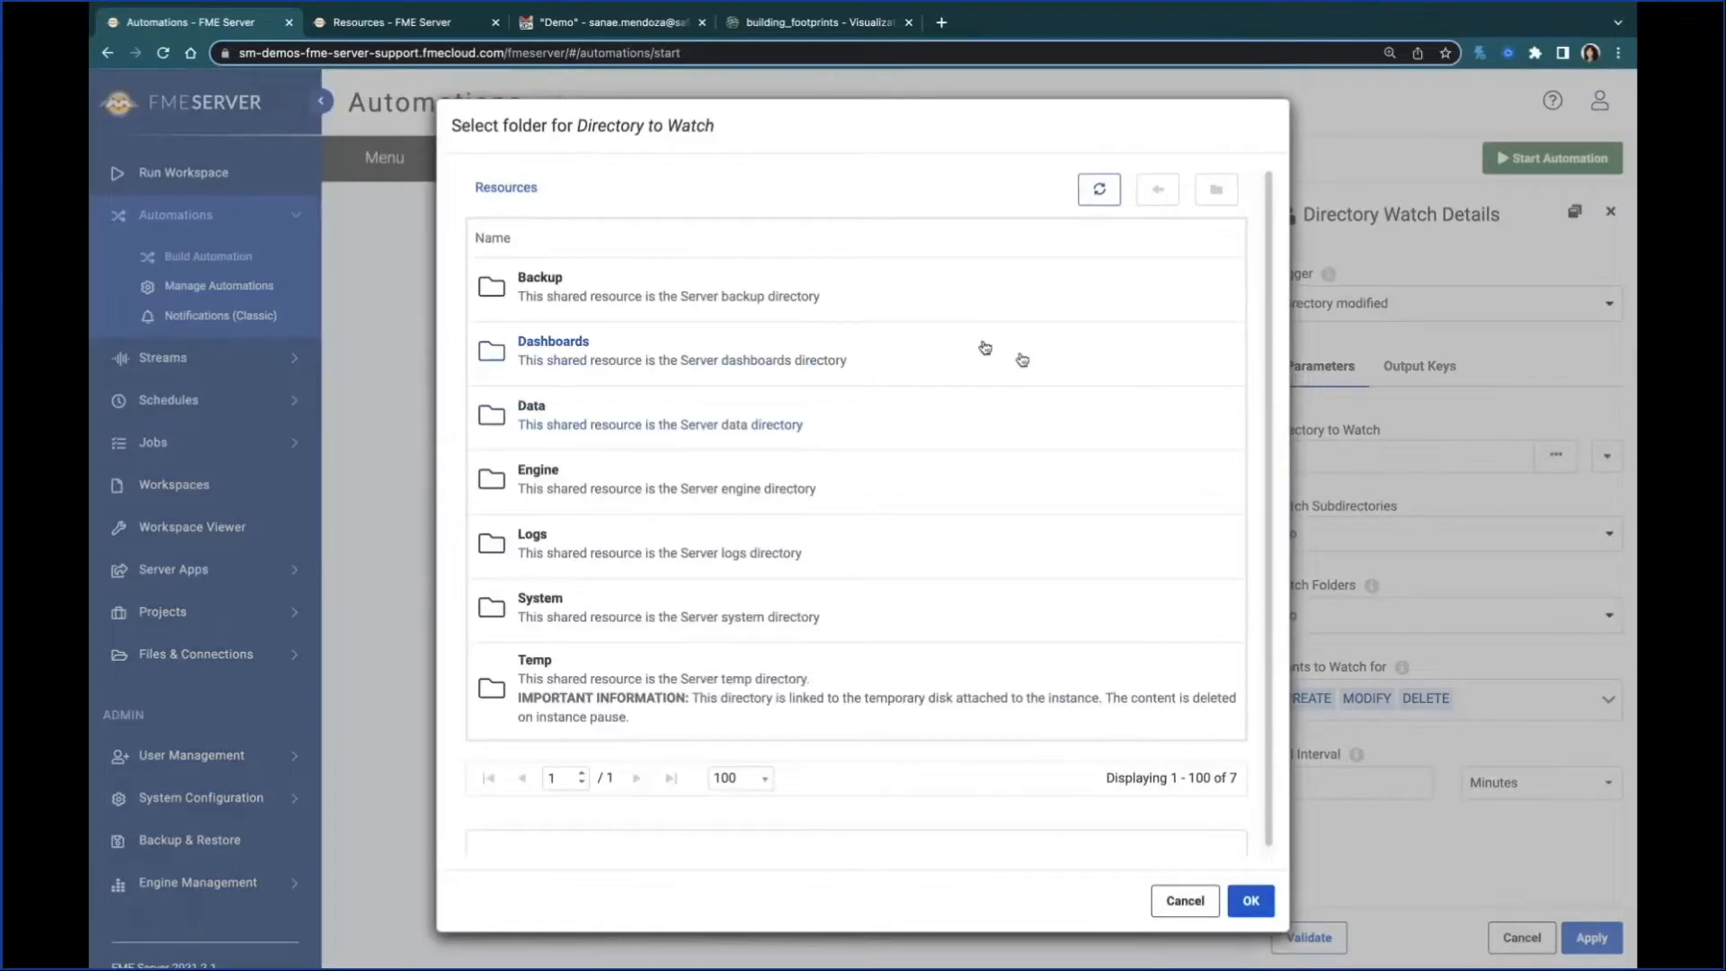
pyautogui.click(887, 430)
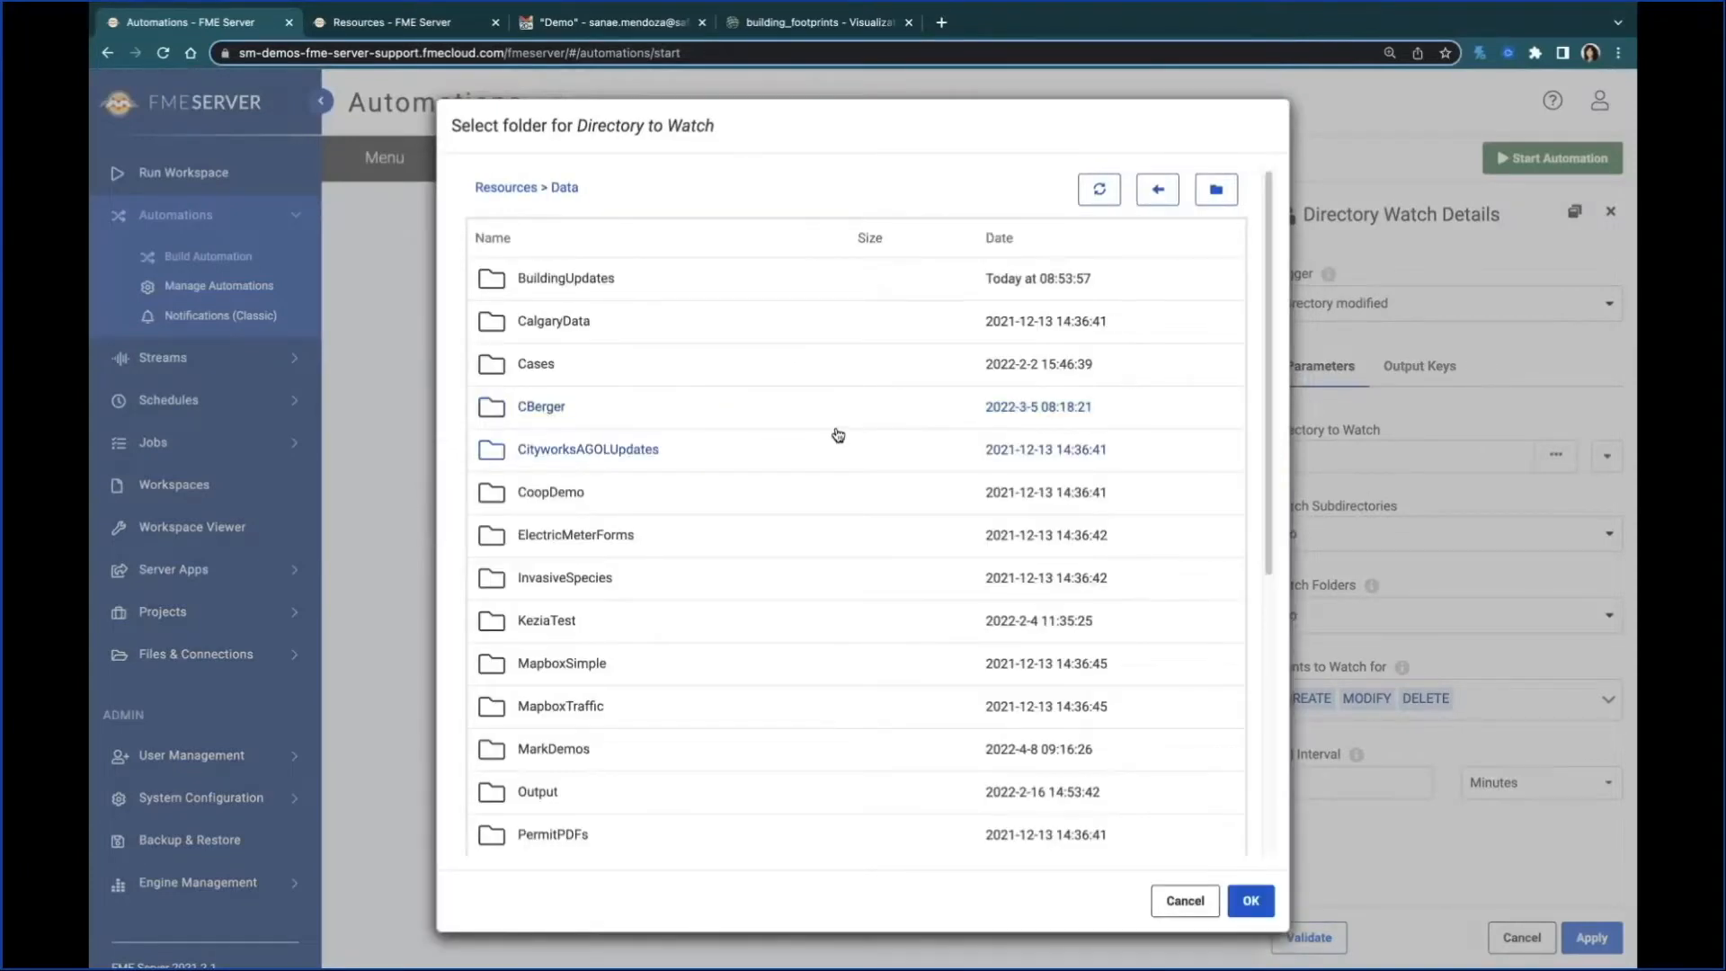
pyautogui.click(702, 287)
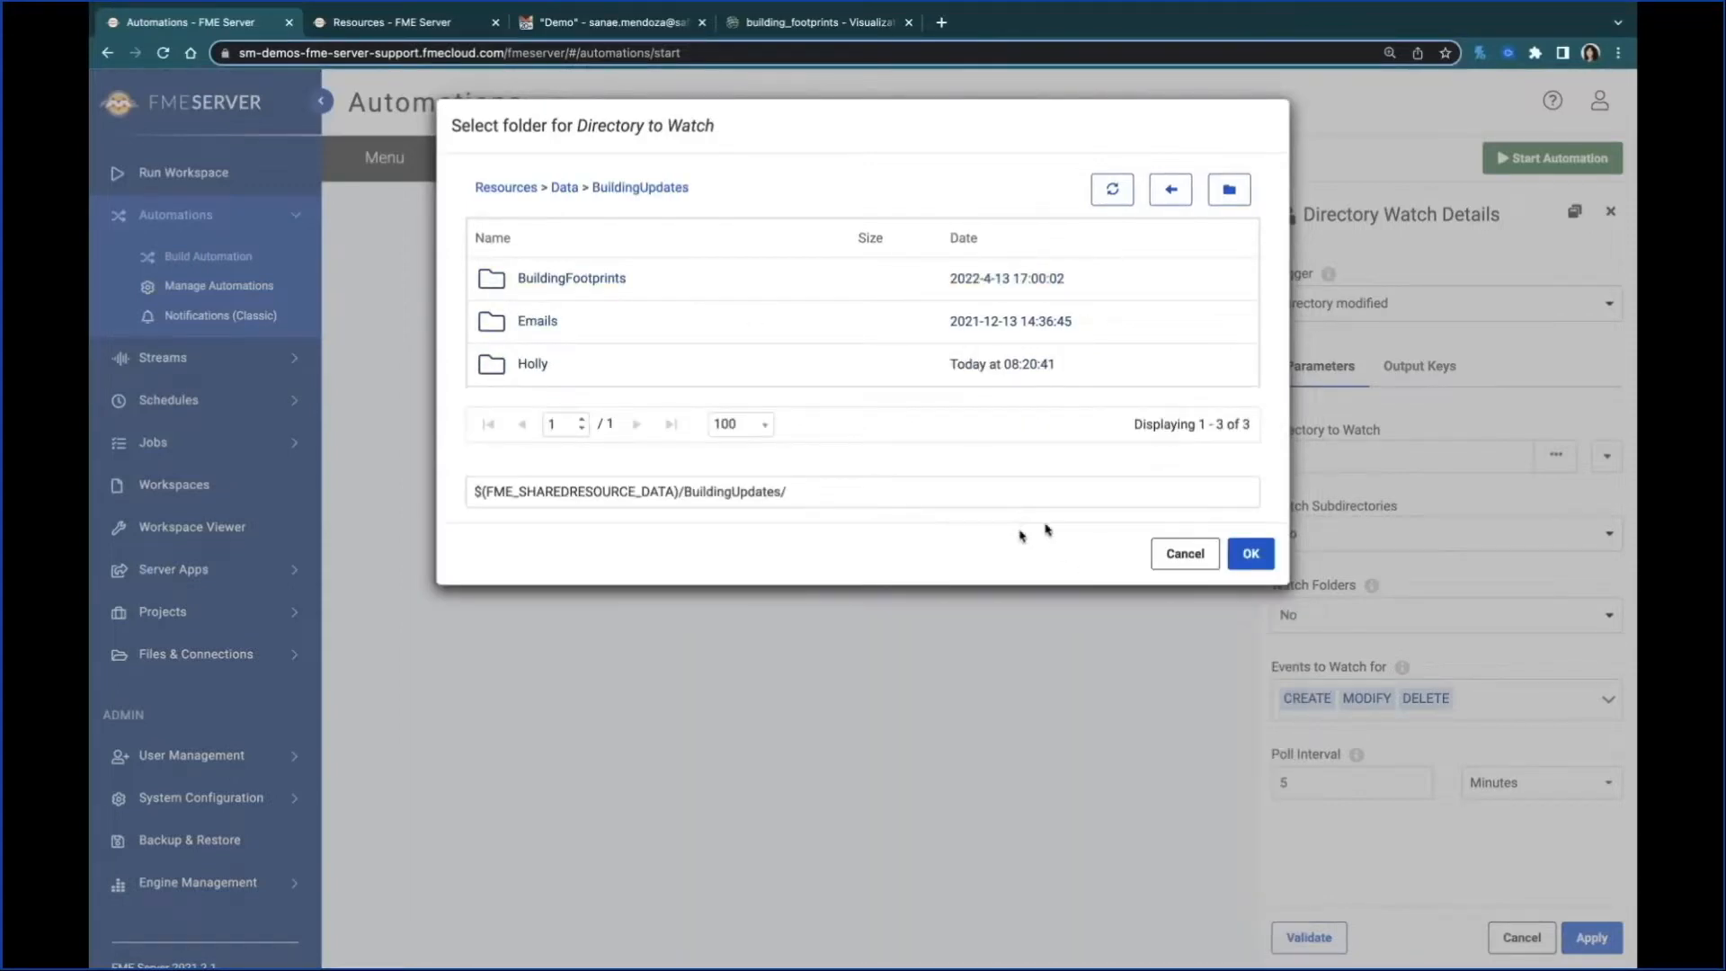
pyautogui.click(1248, 556)
pyautogui.click(1249, 555)
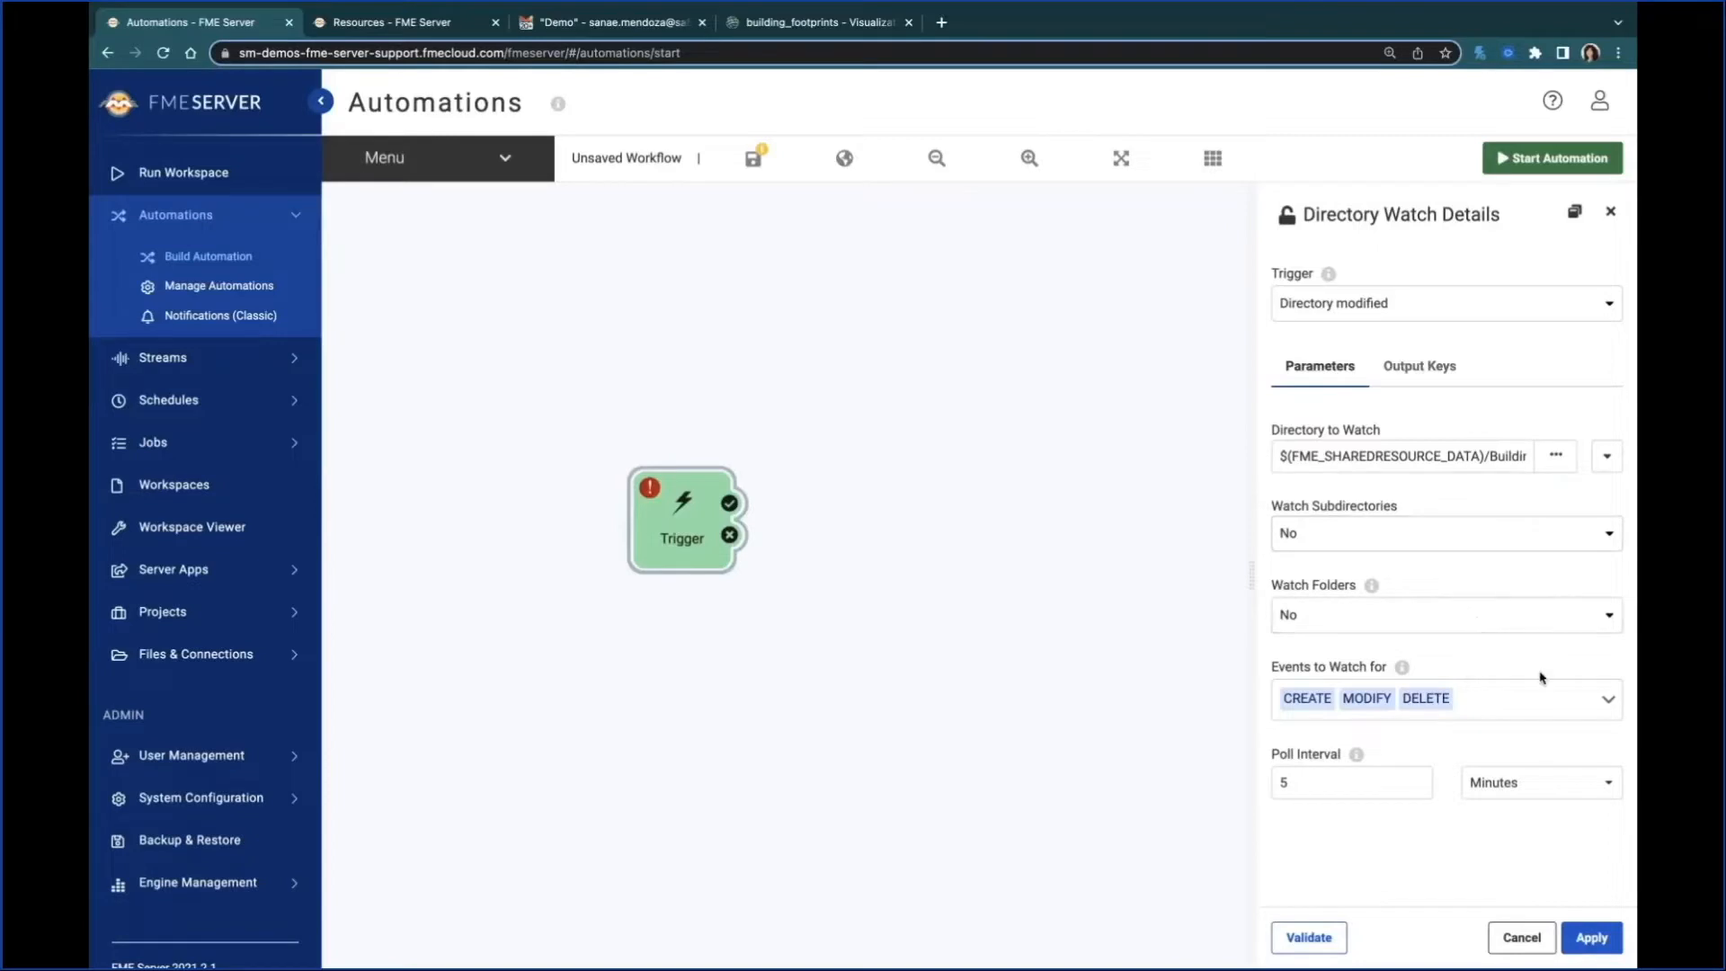
# Step: Limit the events to watch for to CREATE by excluding MODIFY and DELETE
pyautogui.click(1547, 699)
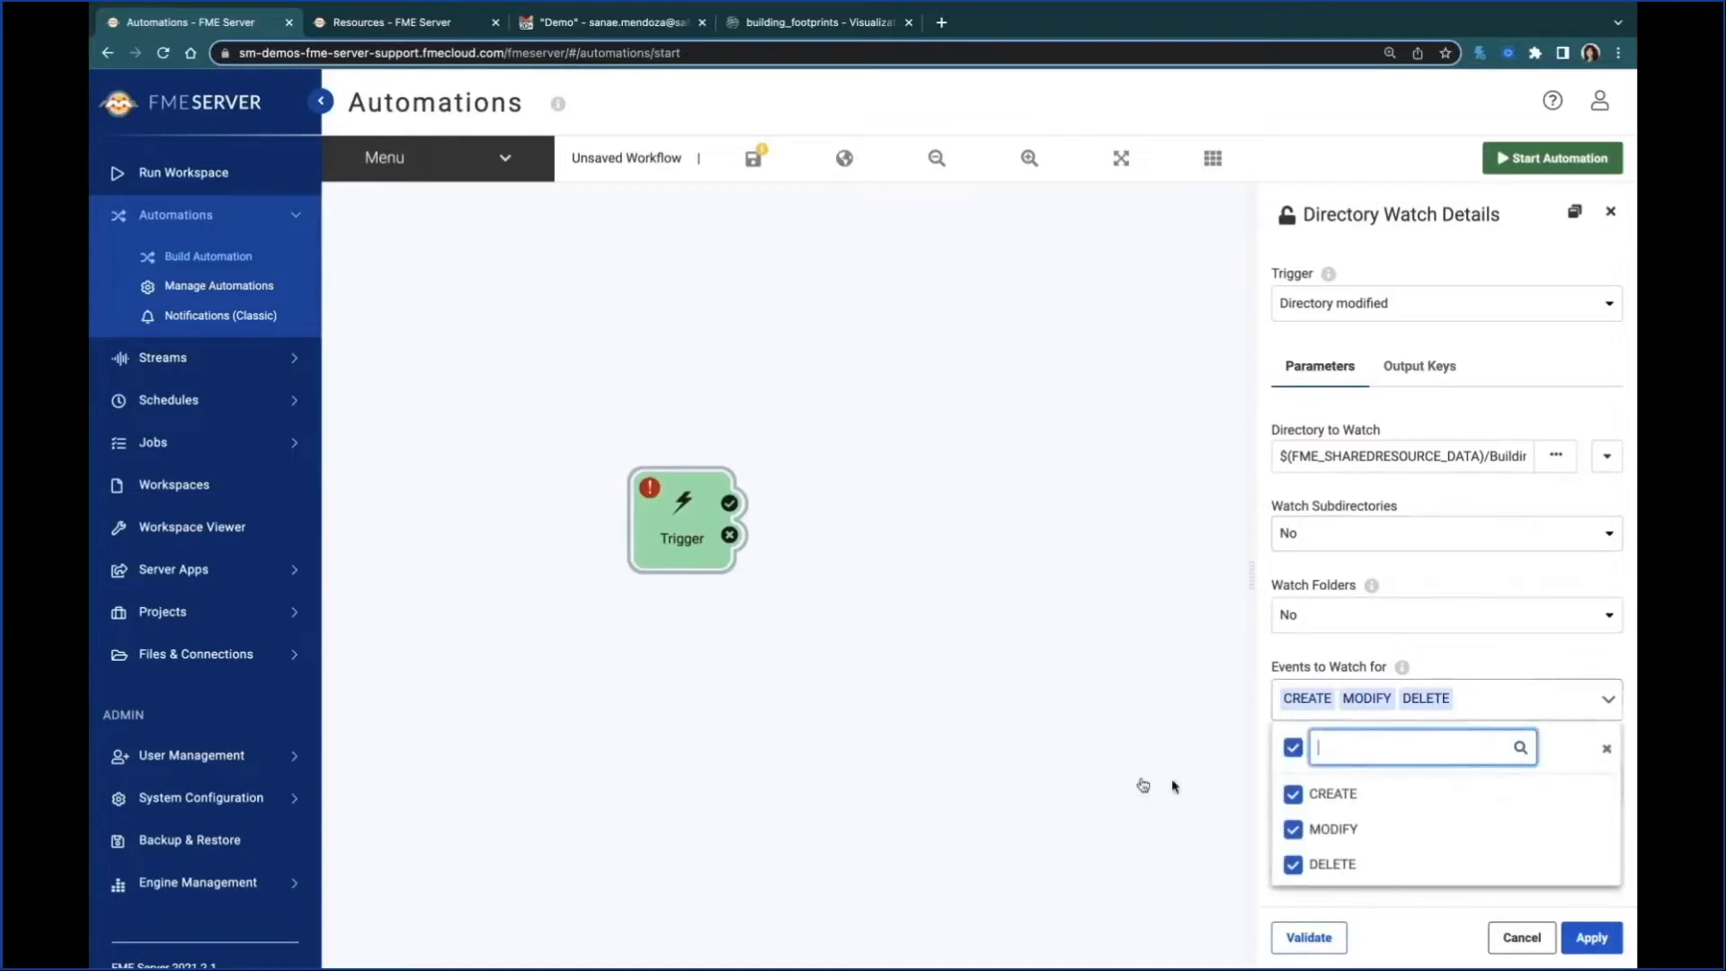
pyautogui.click(1294, 831)
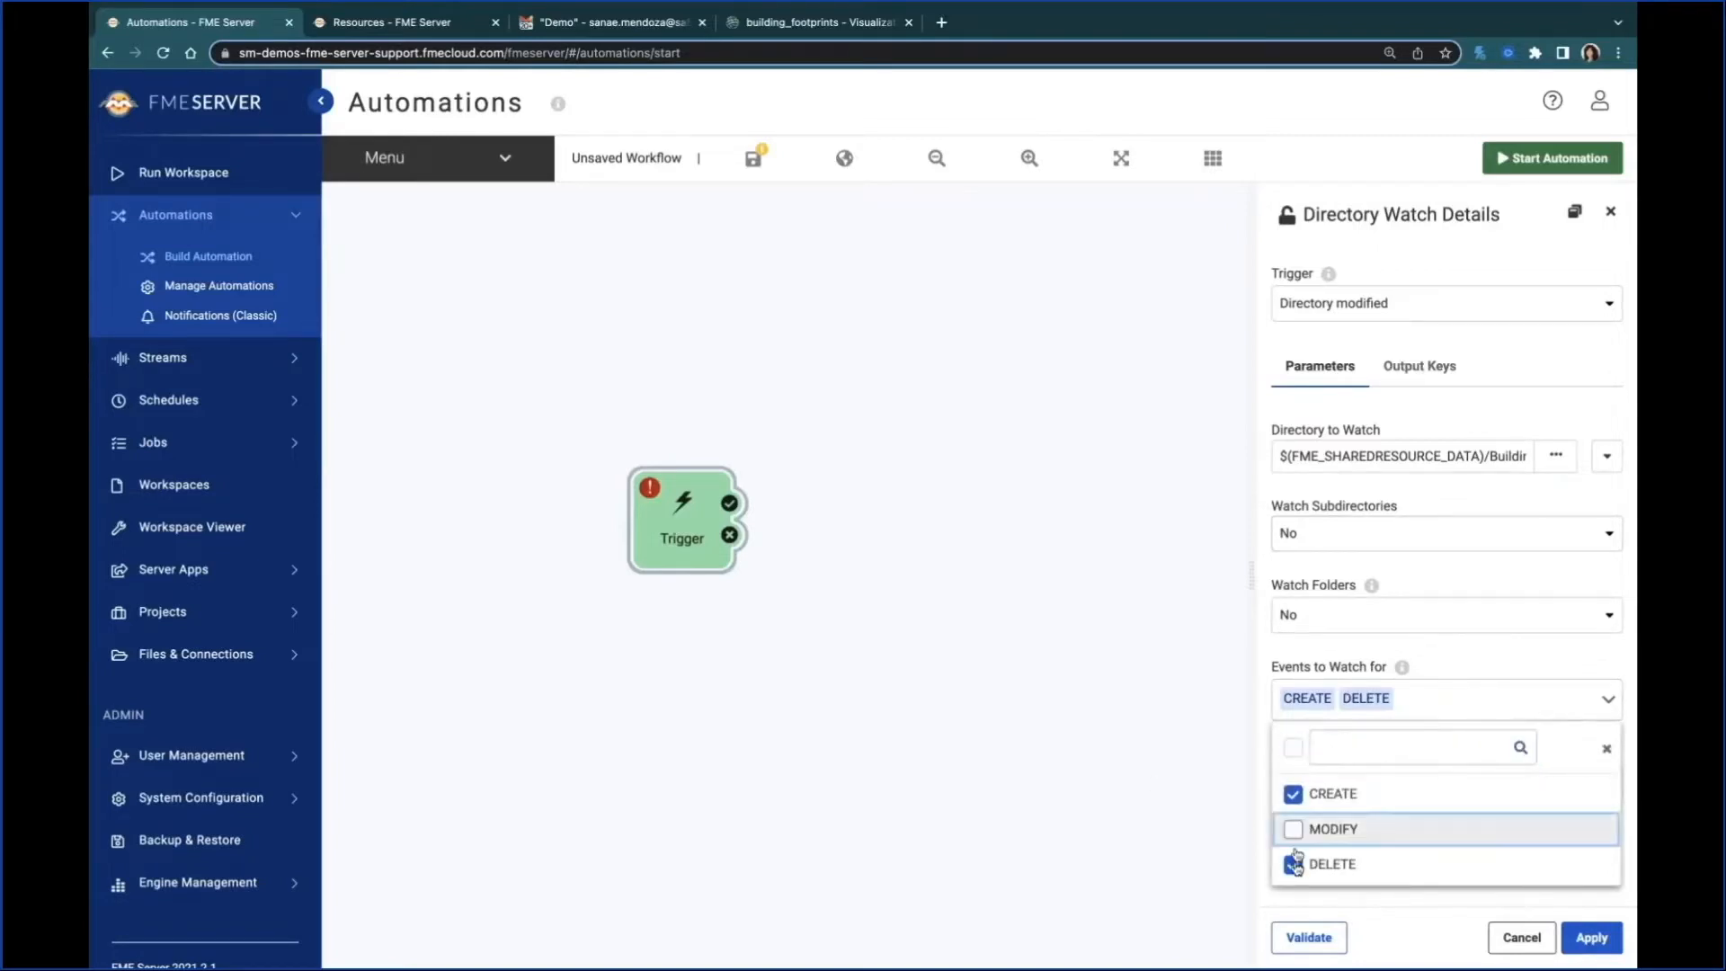
pyautogui.click(1294, 865)
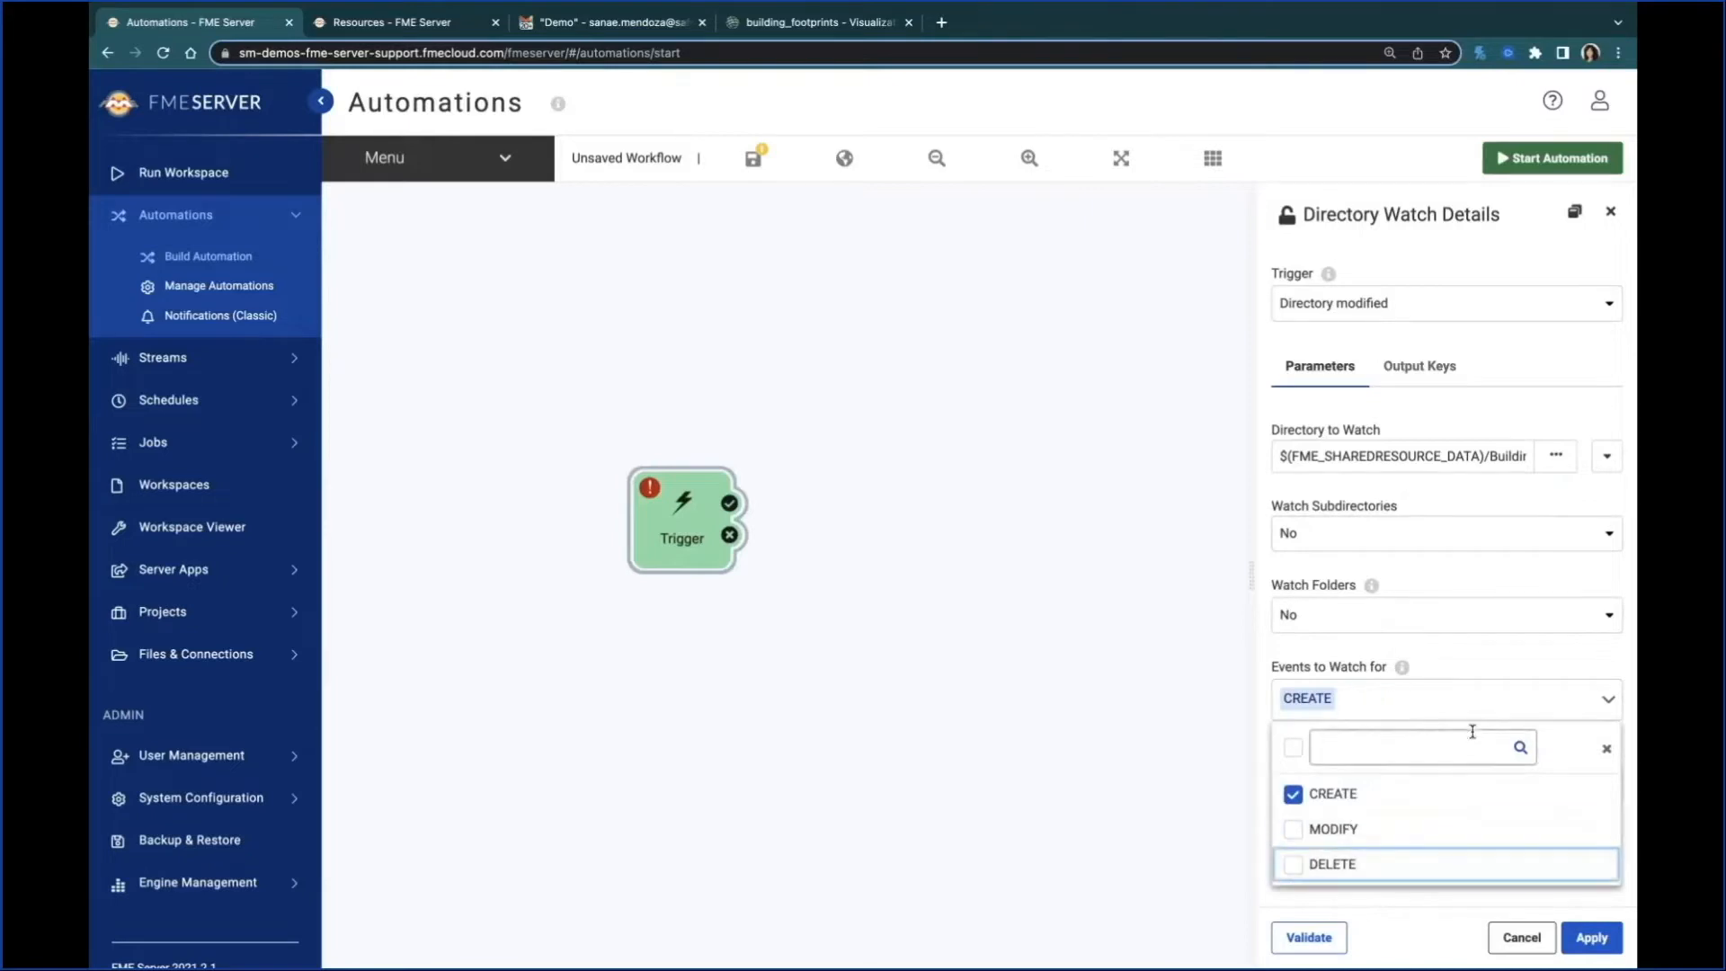
pyautogui.click(1533, 661)
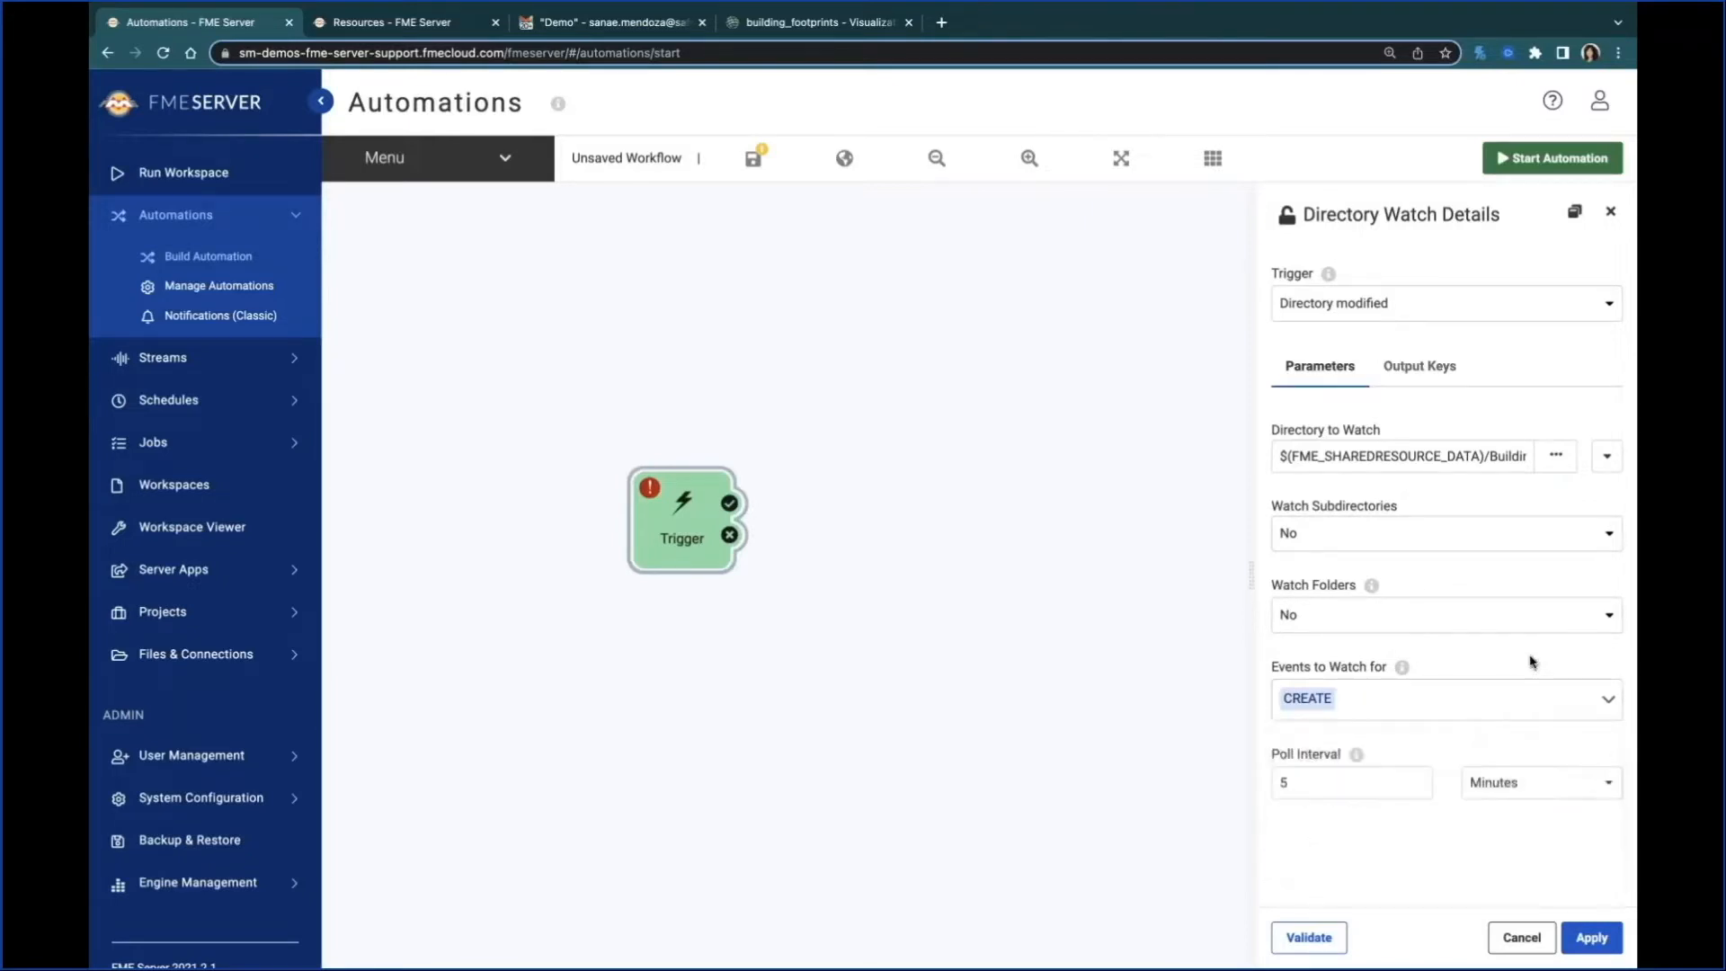
# Step: Set the poll interval unit to Seconds, and validate and apply the directory watch settings
pyautogui.click(1538, 788)
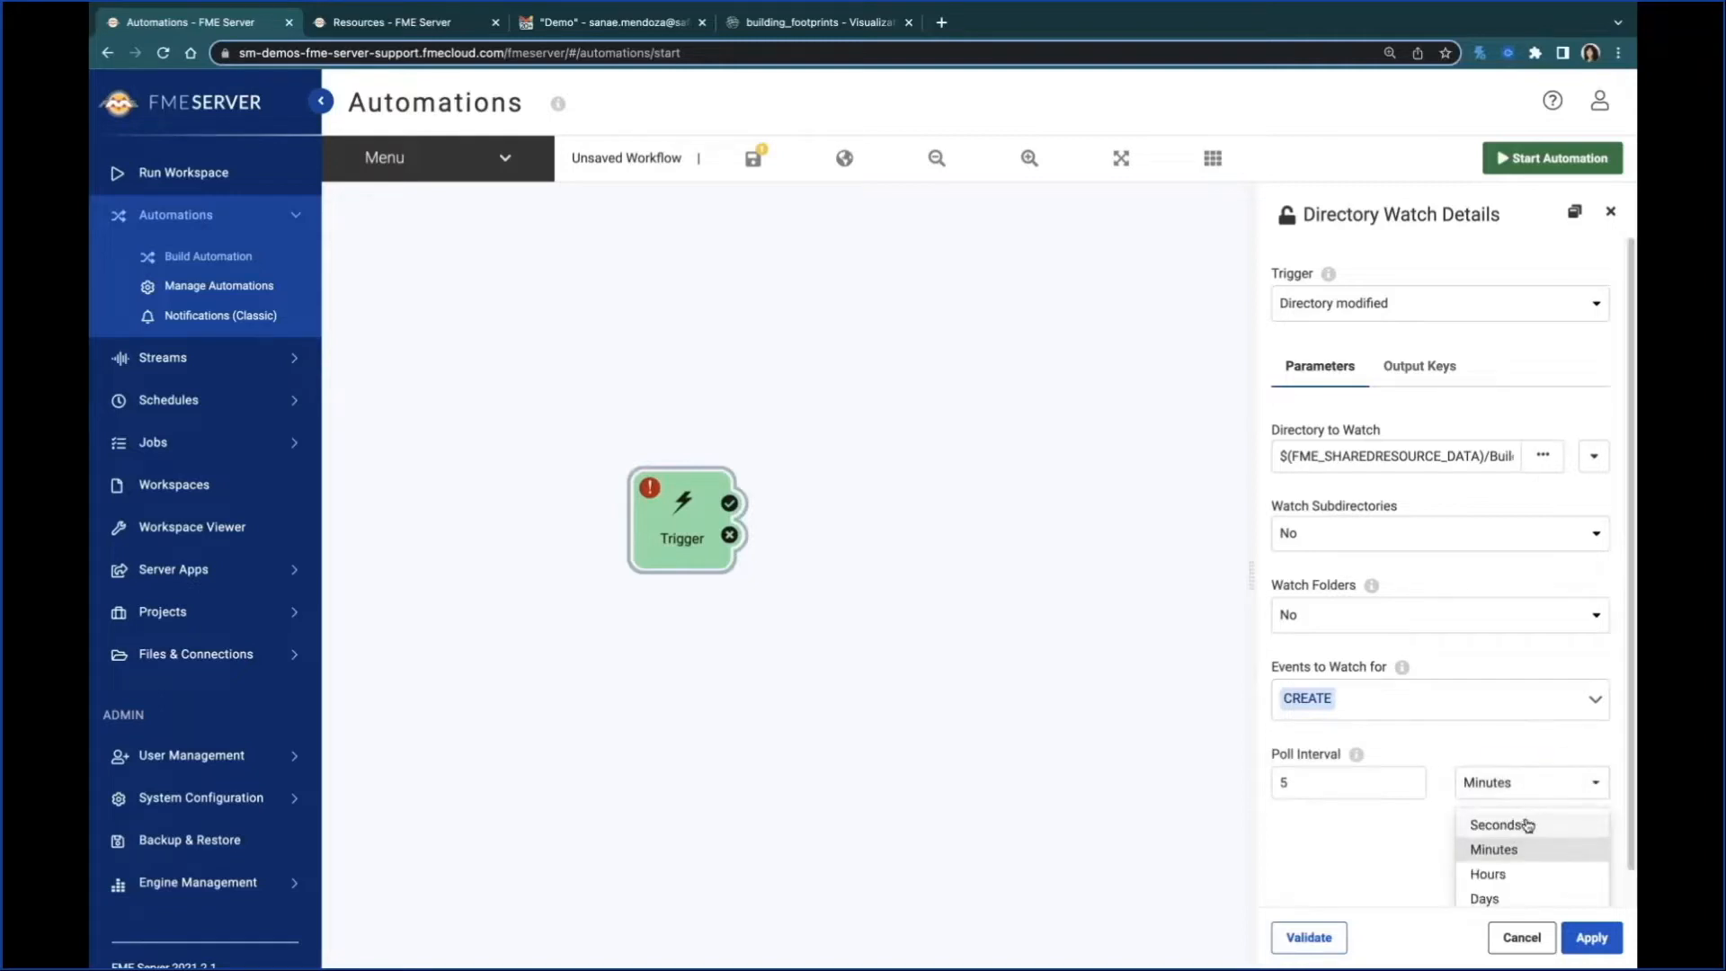
pyautogui.click(1523, 822)
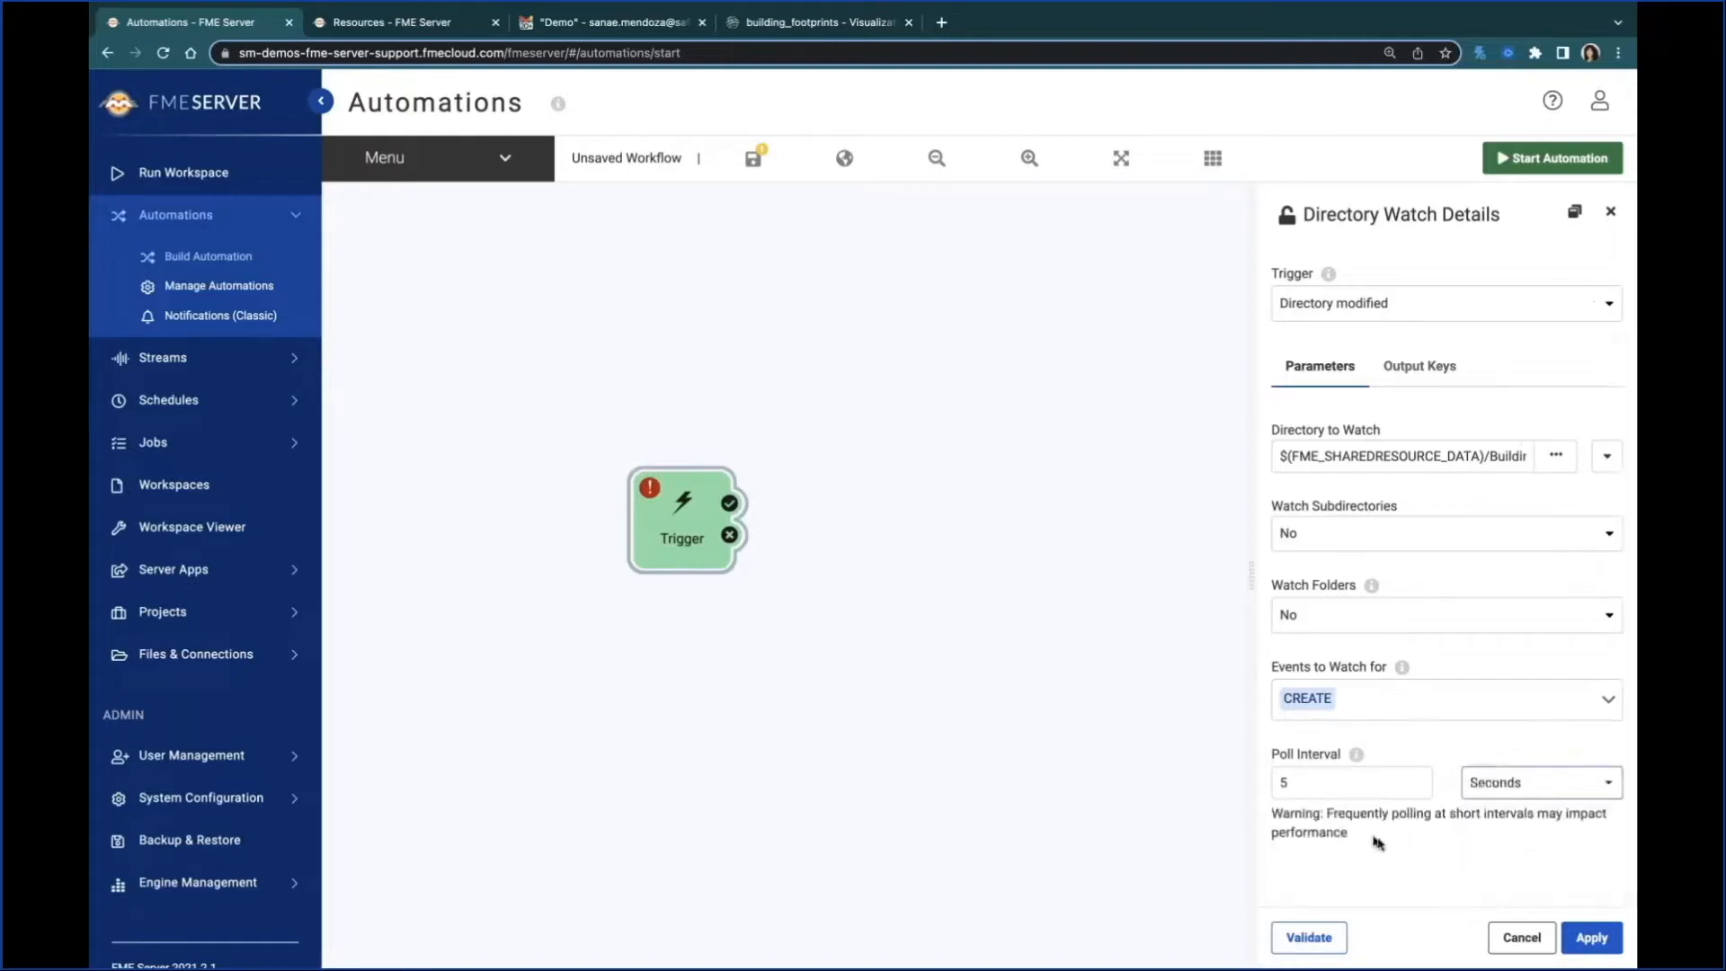
pyautogui.click(1340, 940)
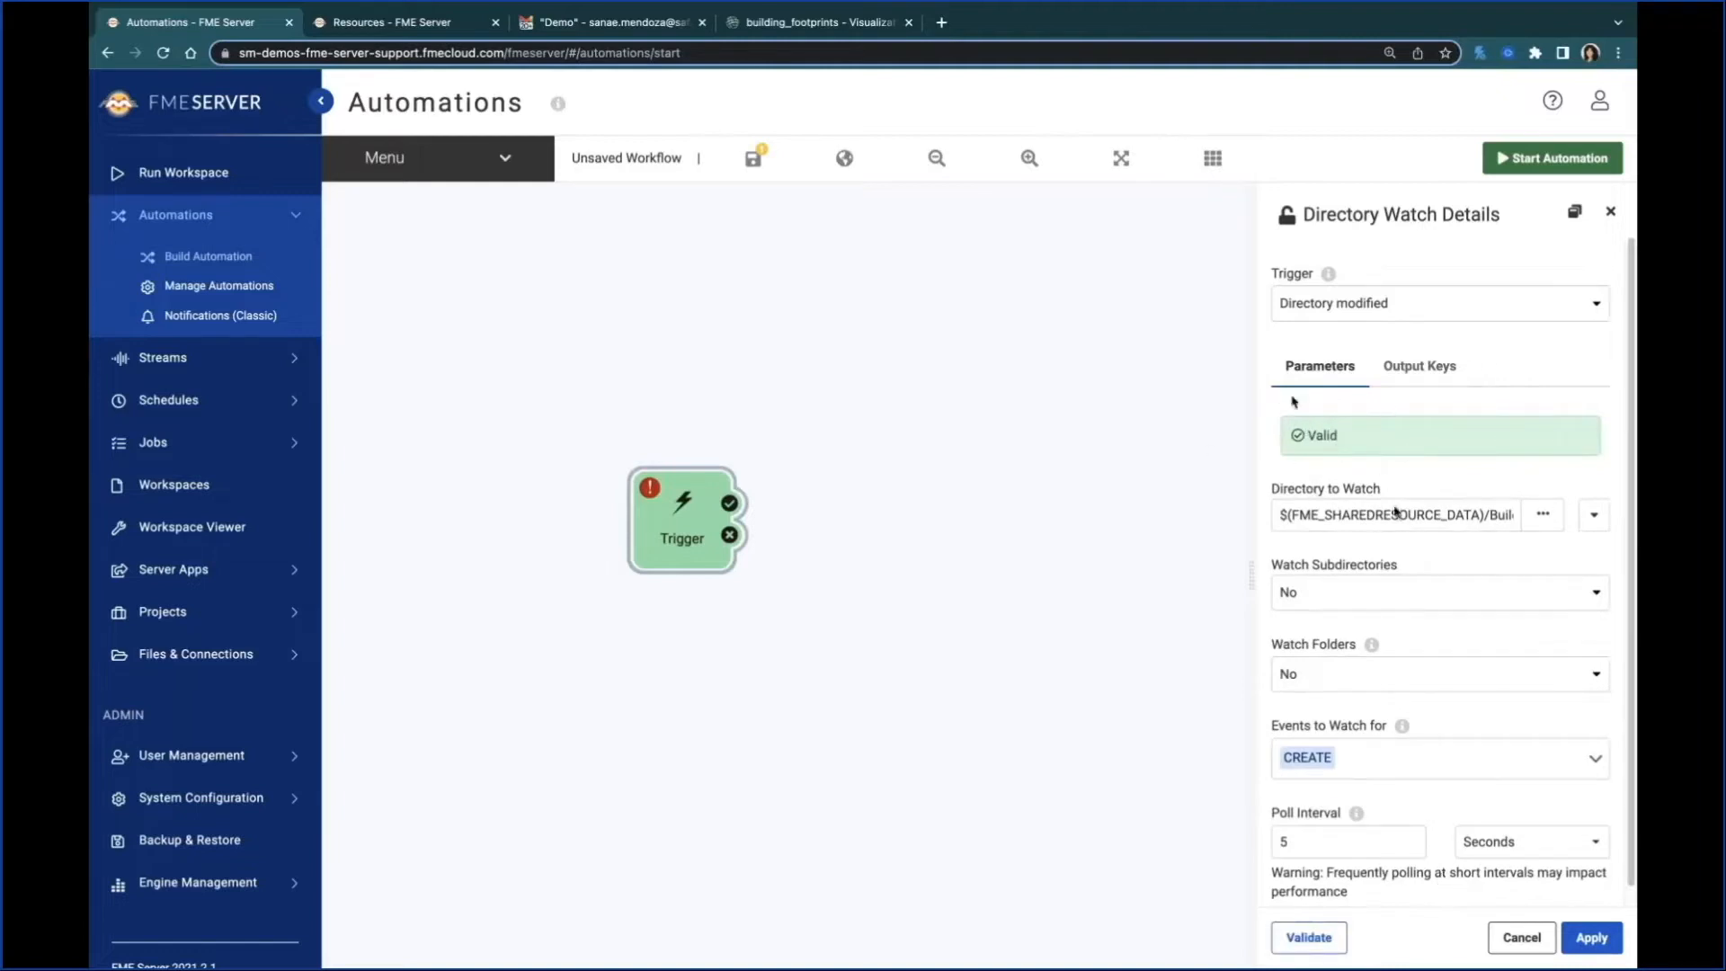
pyautogui.click(1593, 938)
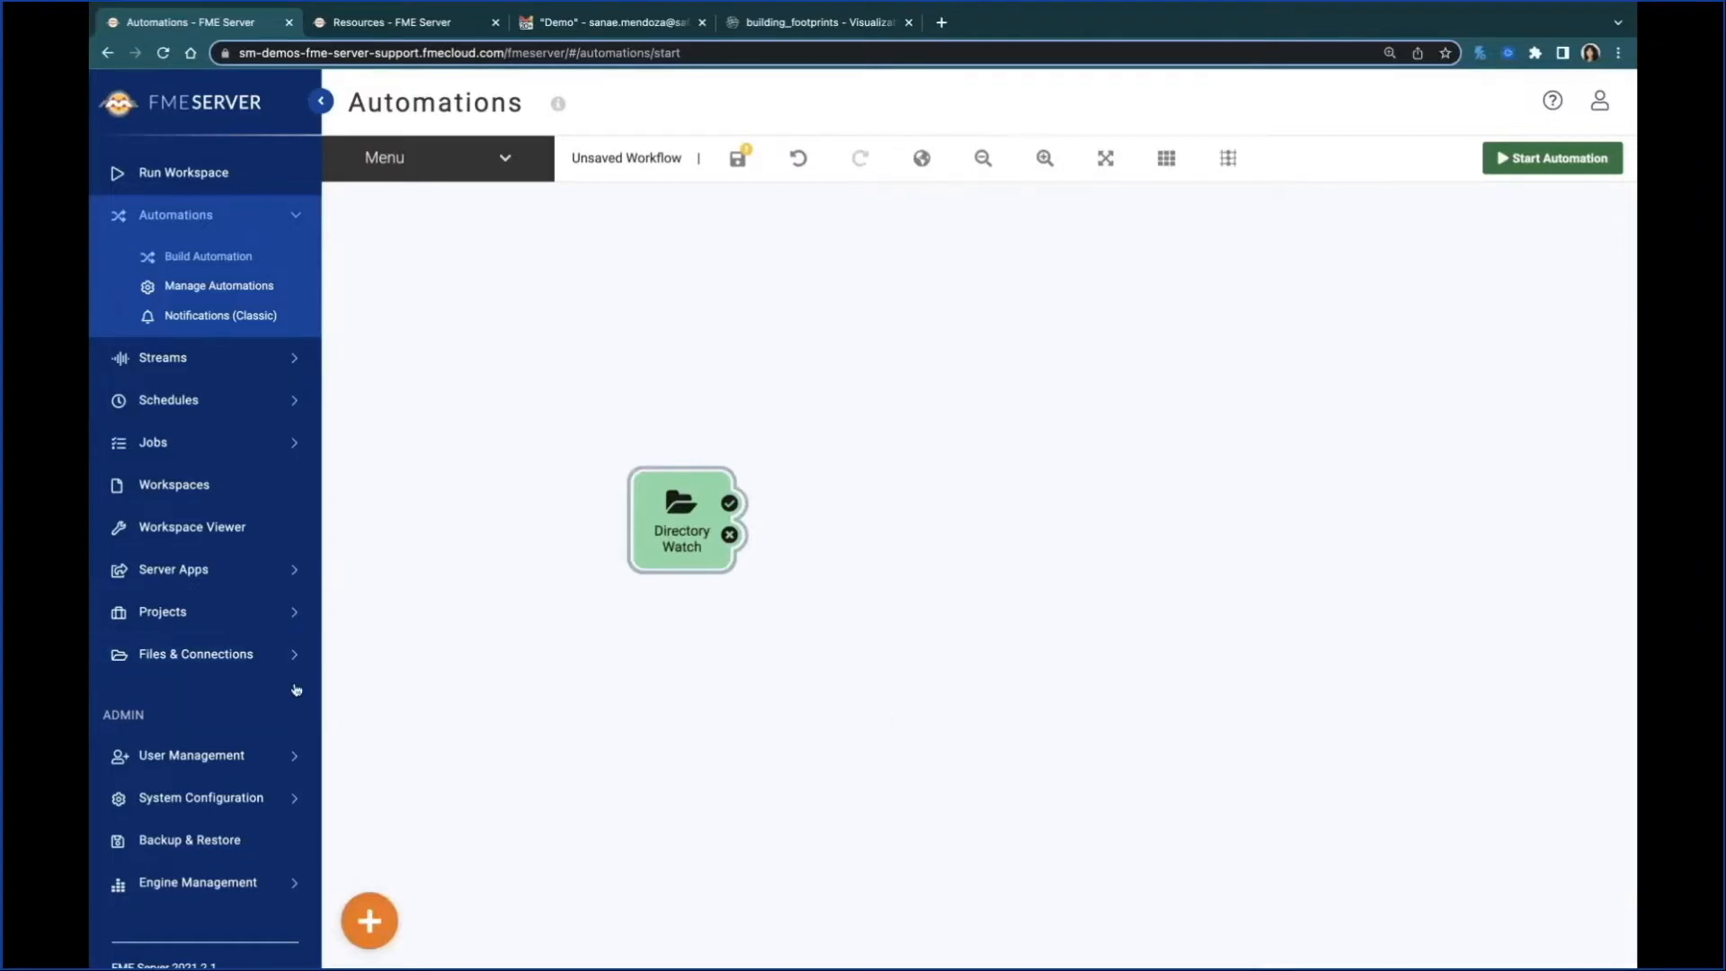
# Step: Add an Action node to the canvas and connect the Directory Watch trigger's success port to it
pyautogui.click(383, 915)
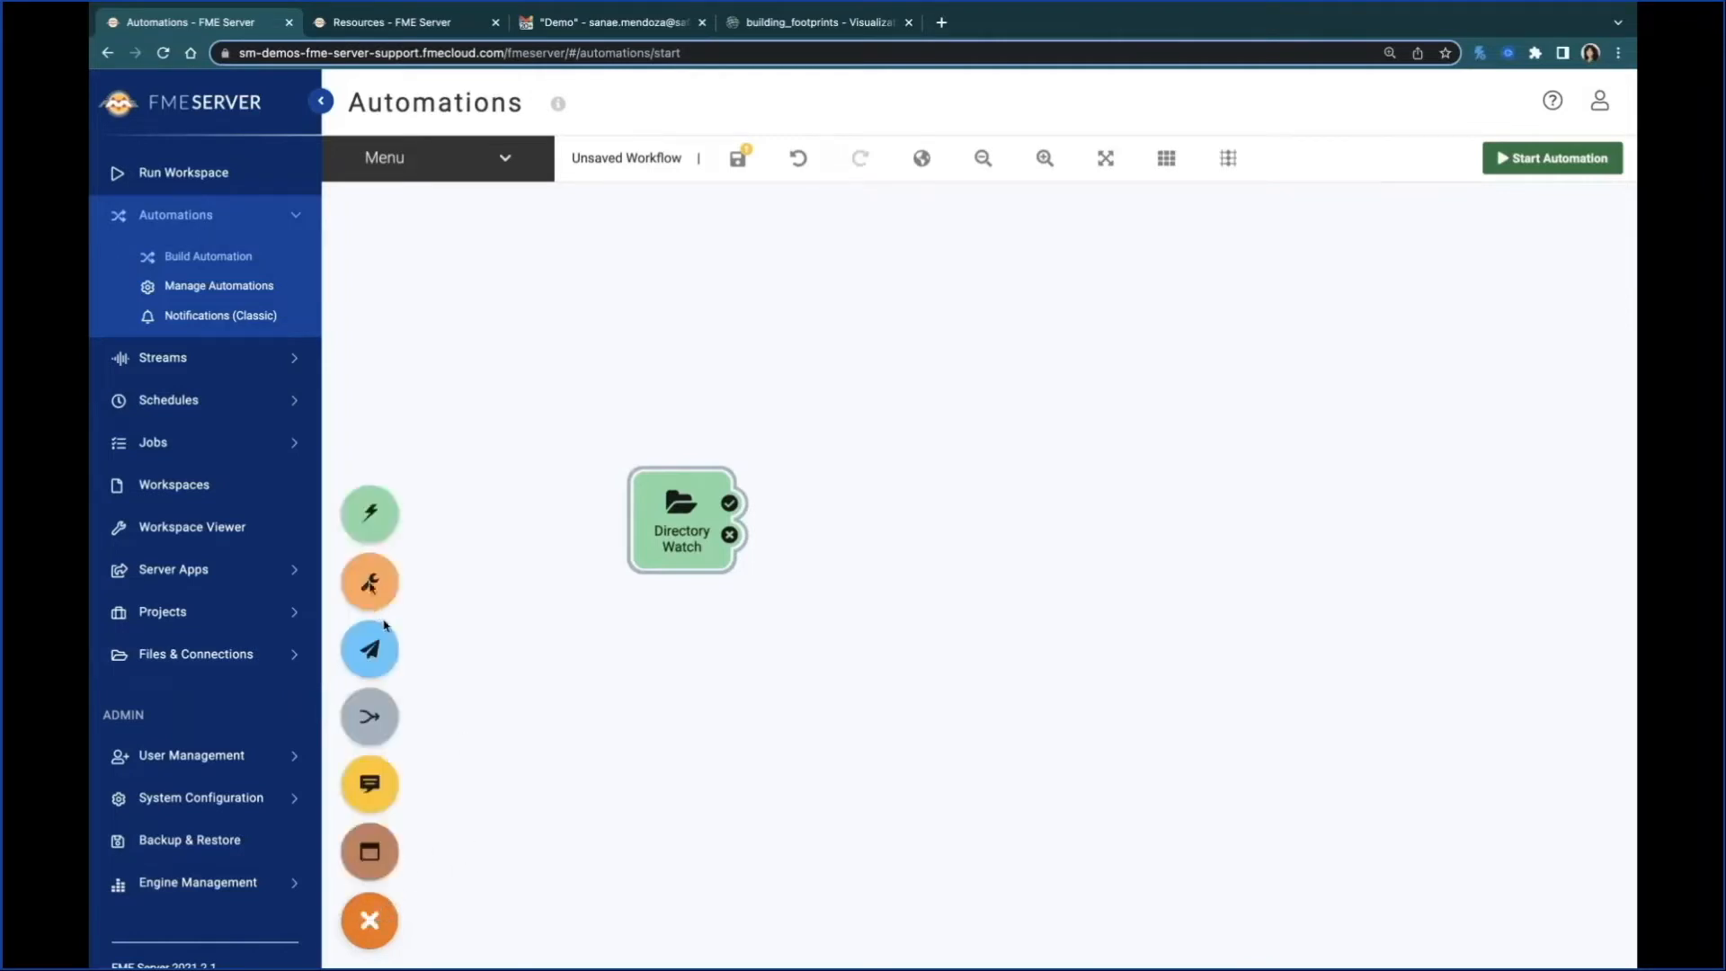
pyautogui.moveTo(369, 582); pyautogui.dragTo(904, 504)
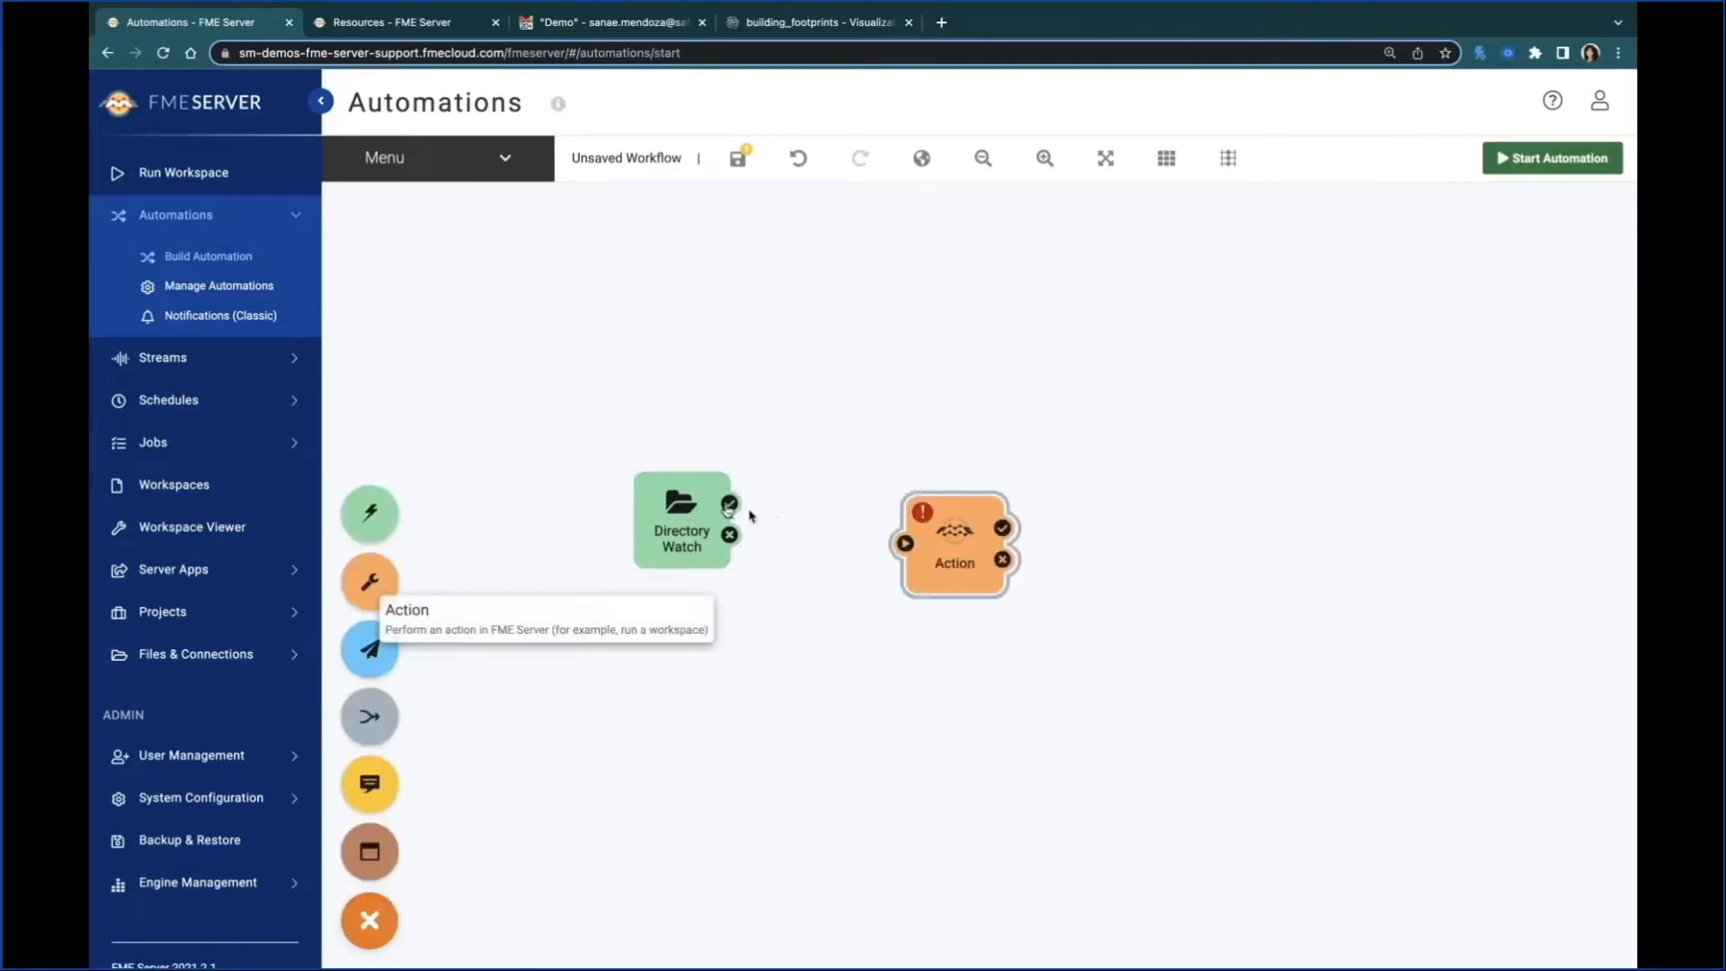
pyautogui.moveTo(729, 503); pyautogui.dragTo(886, 506)
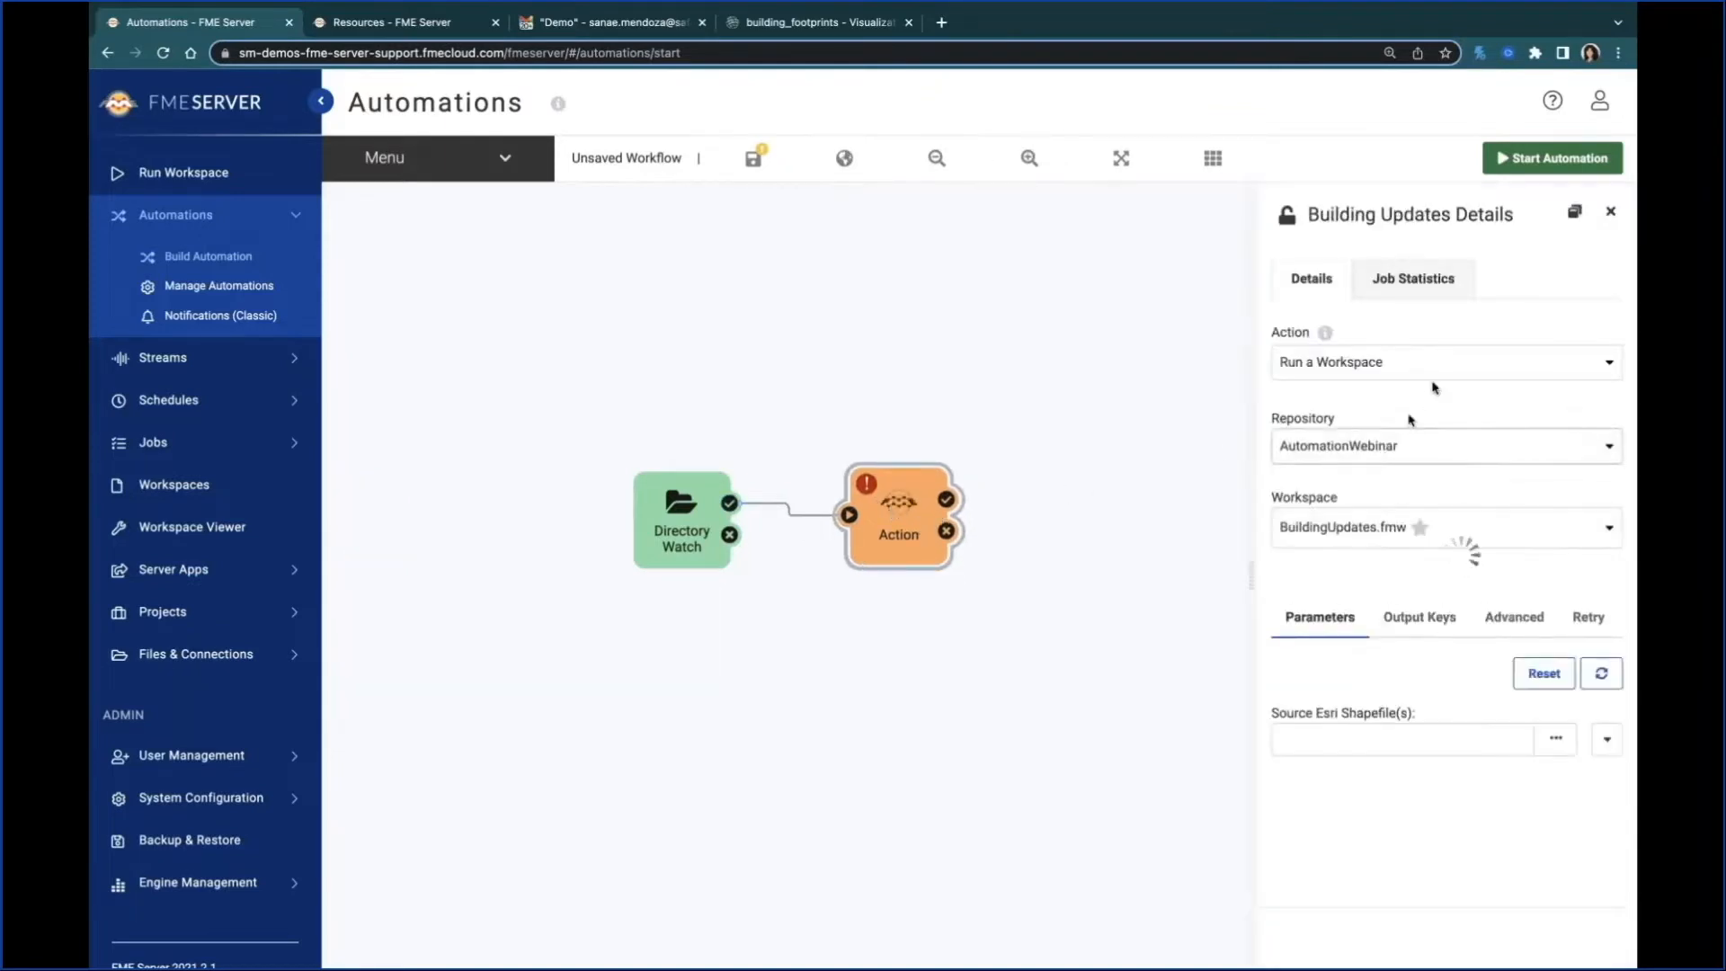
# Step: Configure the action to log a message, using the upstream key Event as JSON as the formatted message, and apply it
pyautogui.click(1456, 367)
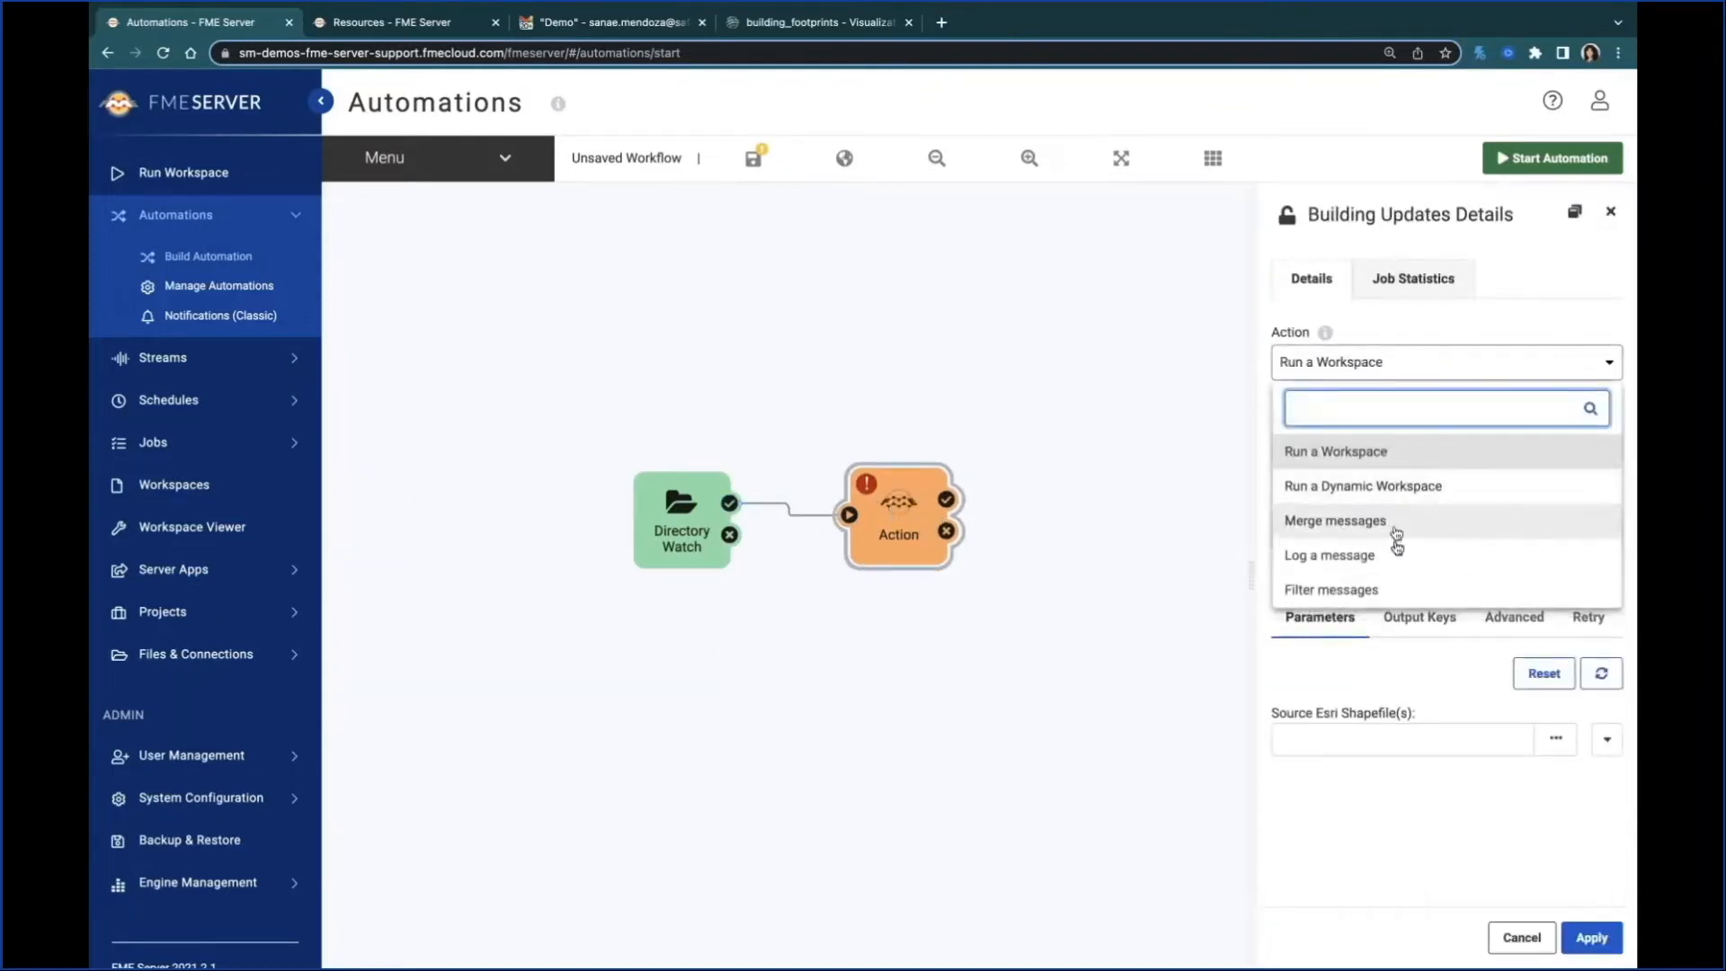
pyautogui.click(1399, 551)
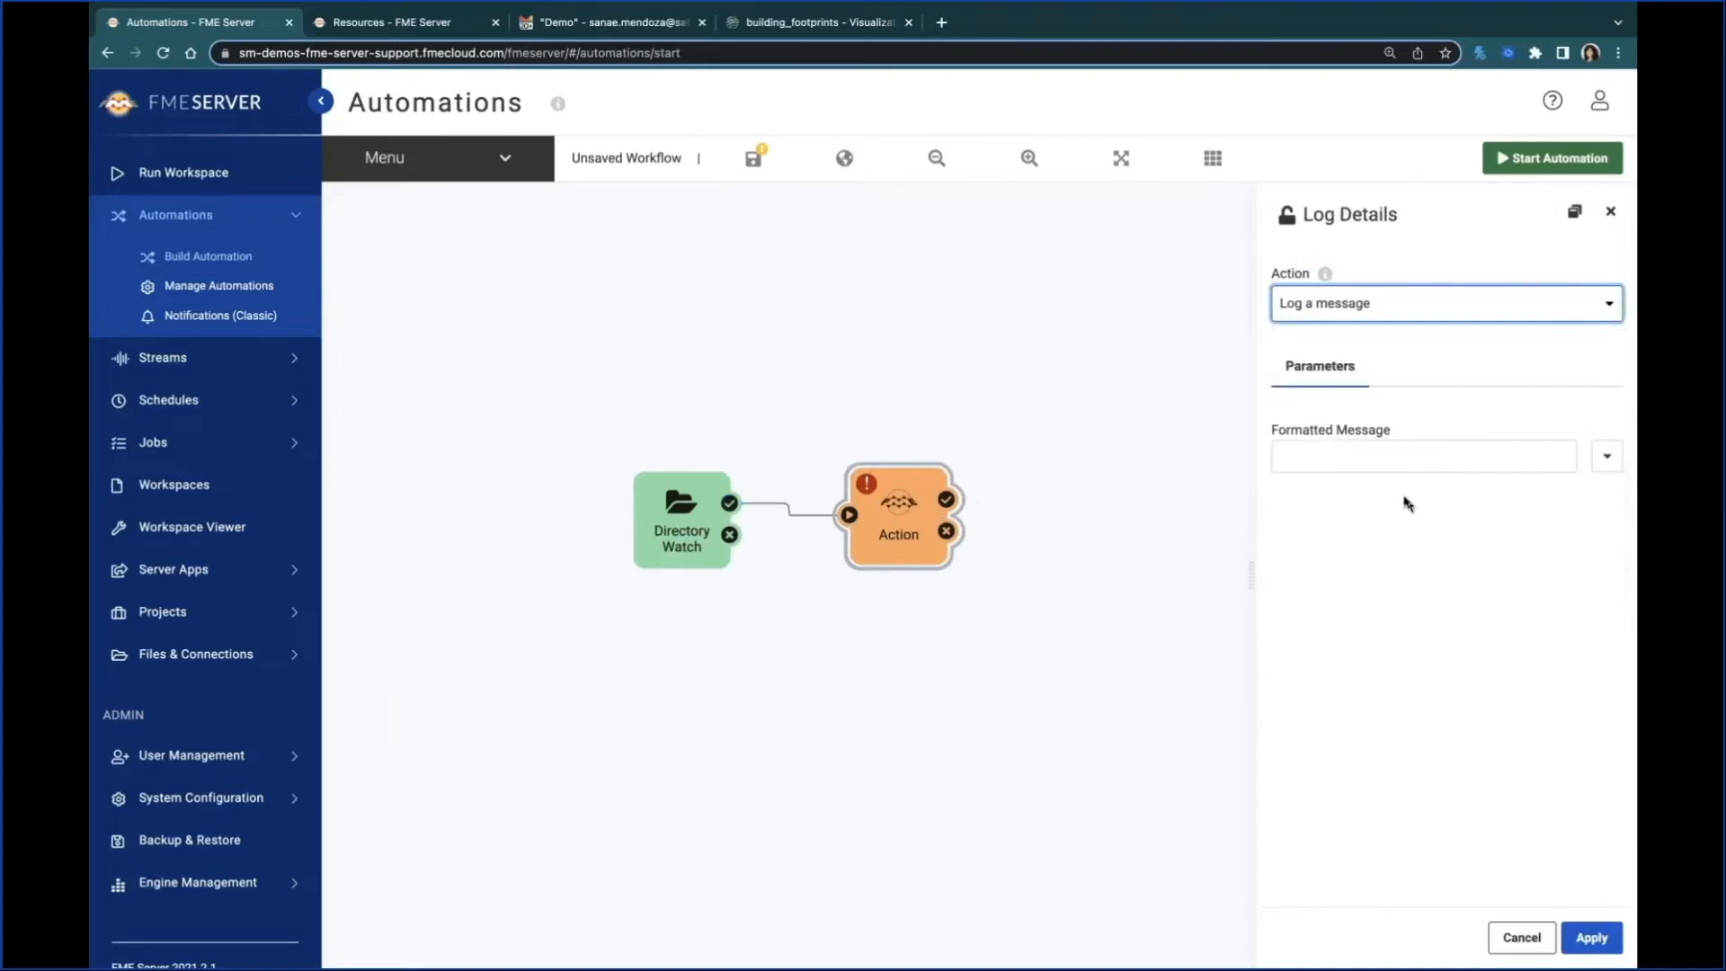
pyautogui.click(1607, 456)
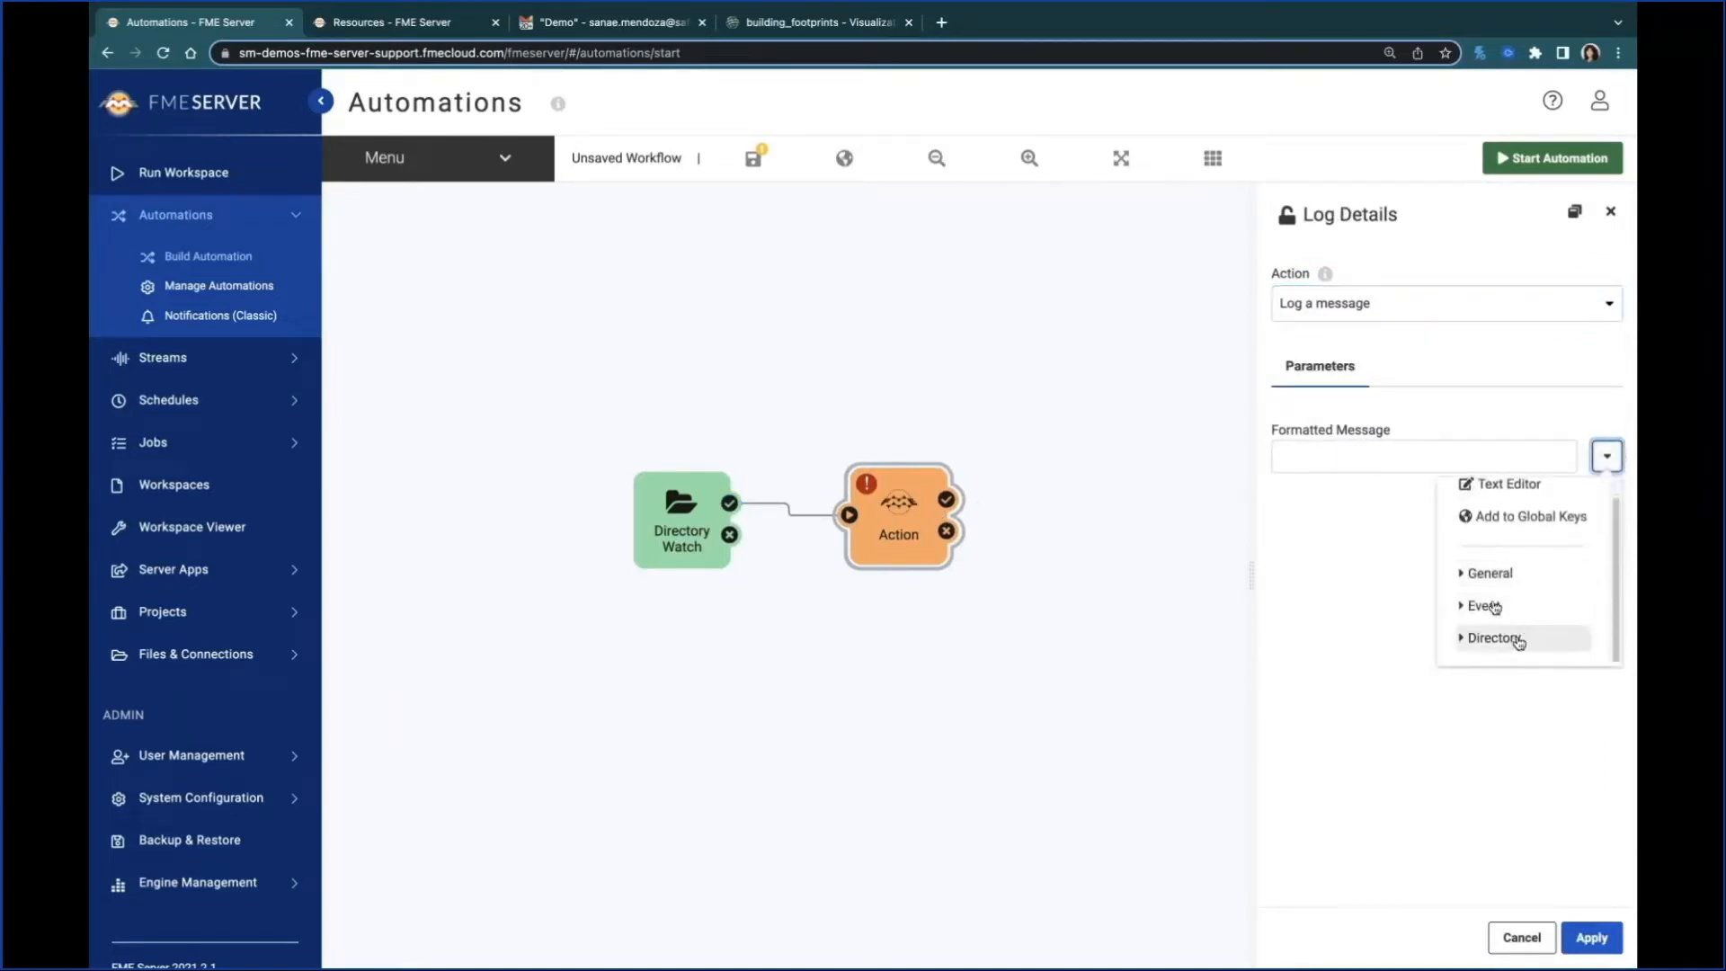
pyautogui.click(1488, 625)
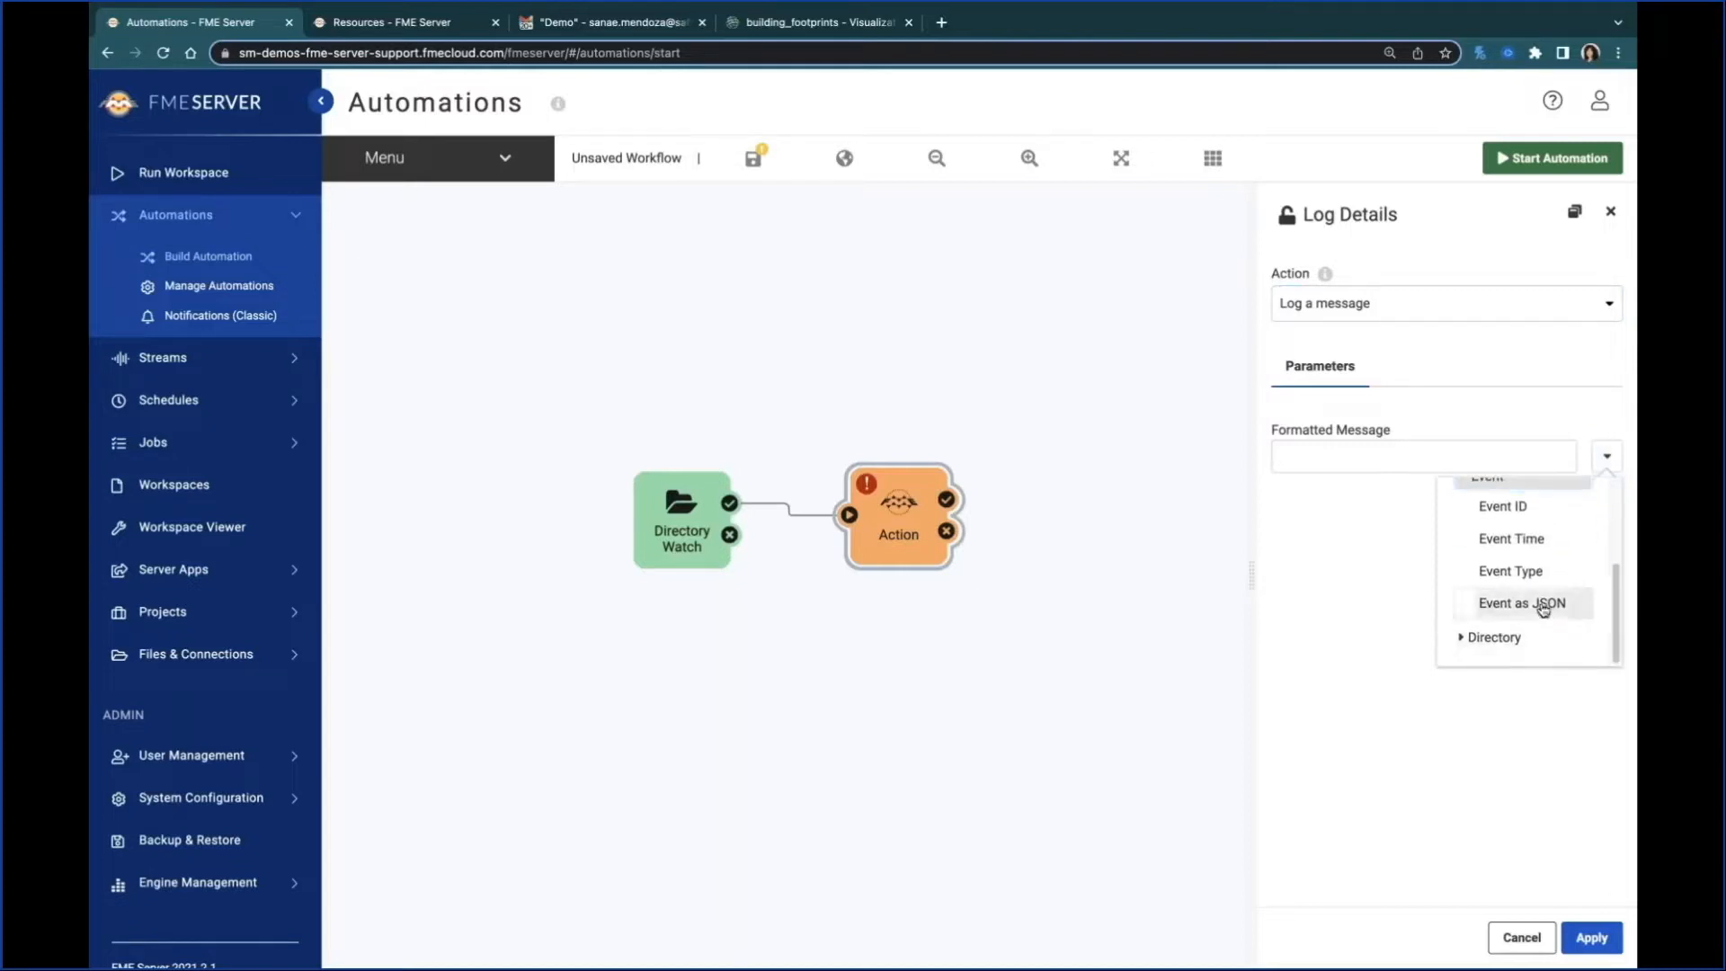
pyautogui.click(1544, 604)
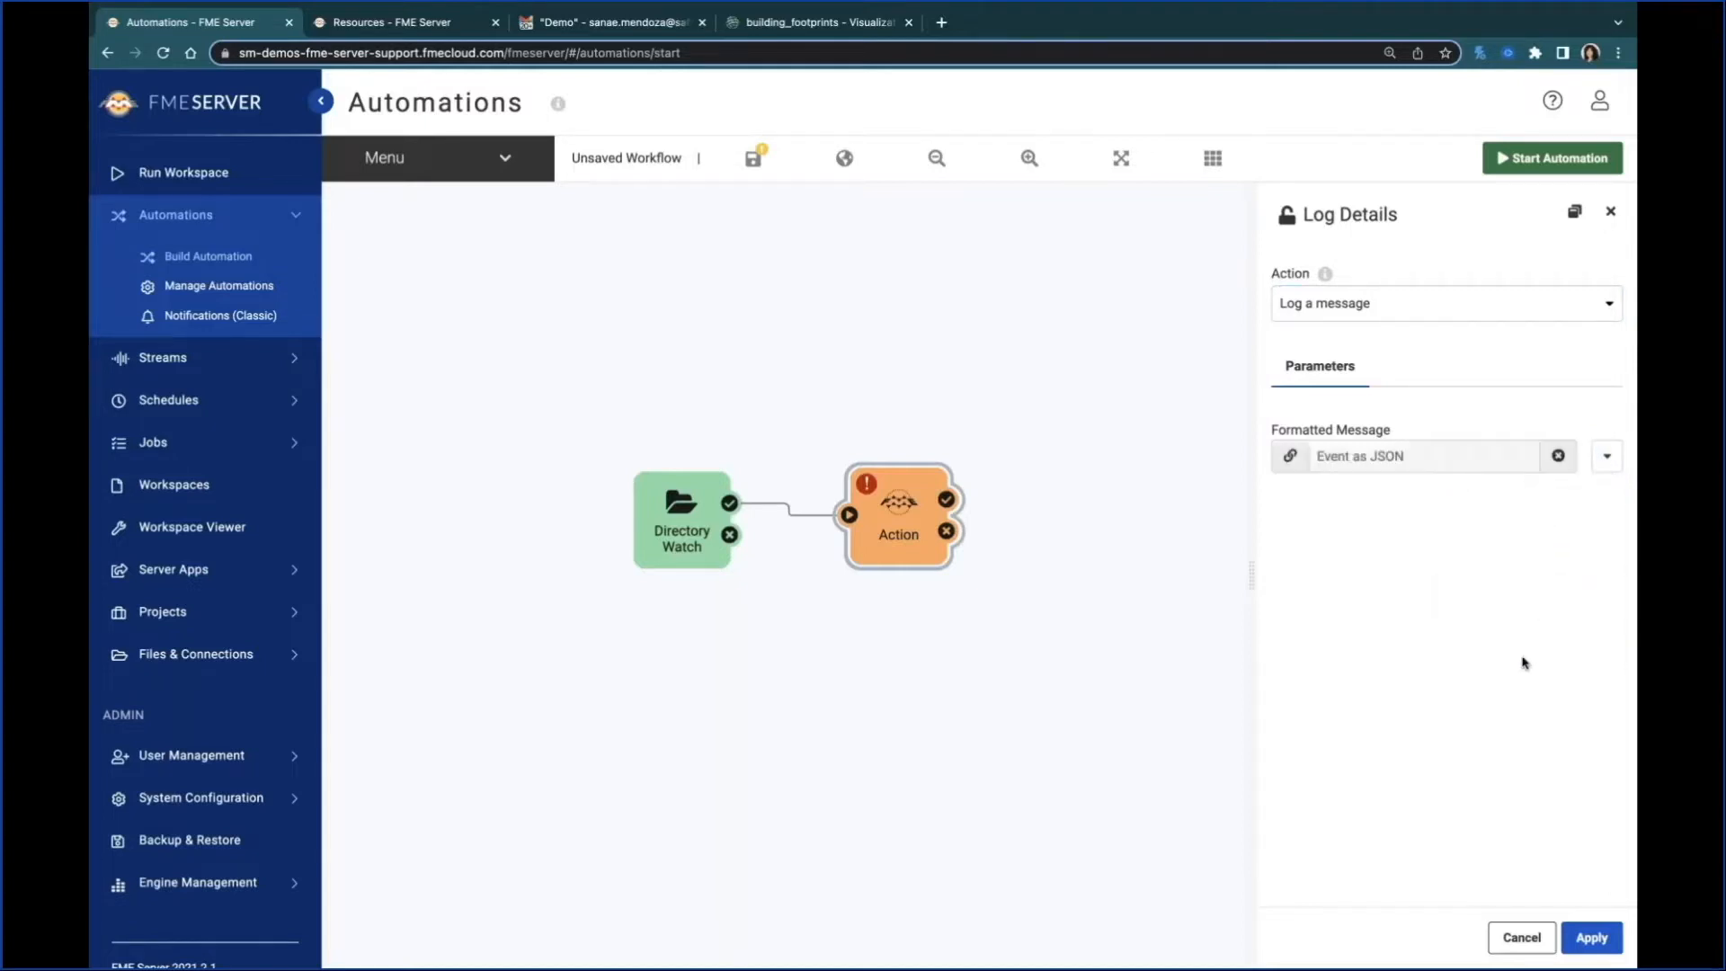
pyautogui.click(1591, 939)
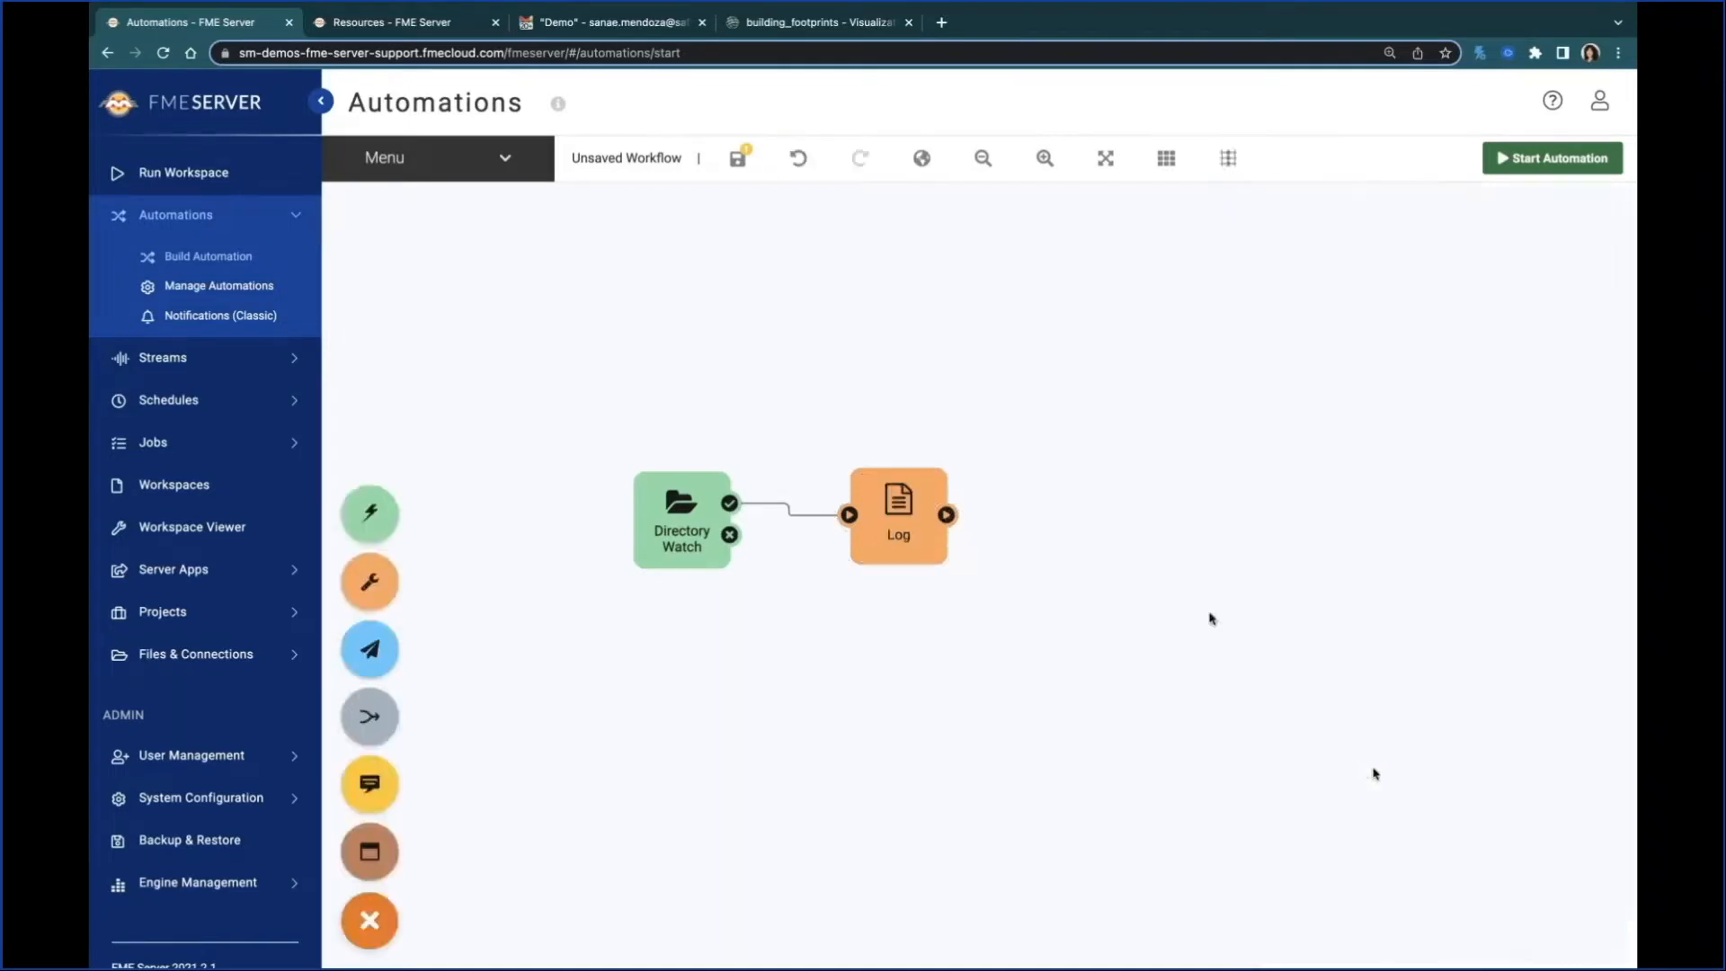
# Step: Save the automation under the name Webinar and start it
pyautogui.click(737, 158)
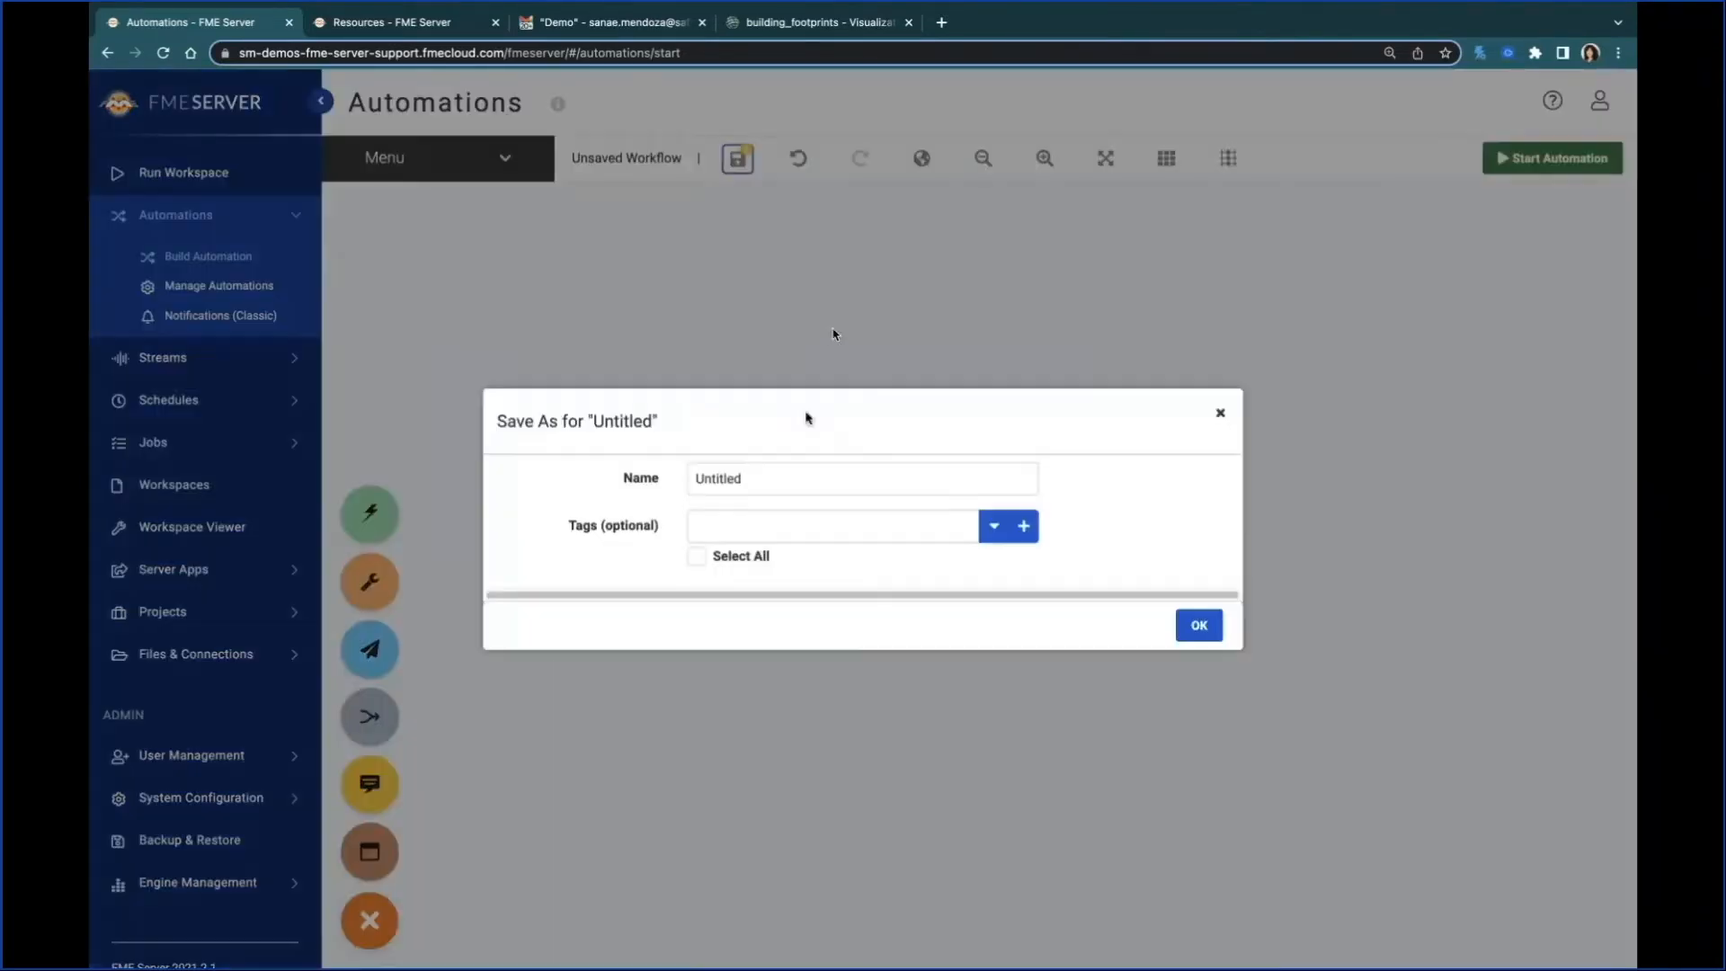
pyautogui.doubleClick(734, 477)
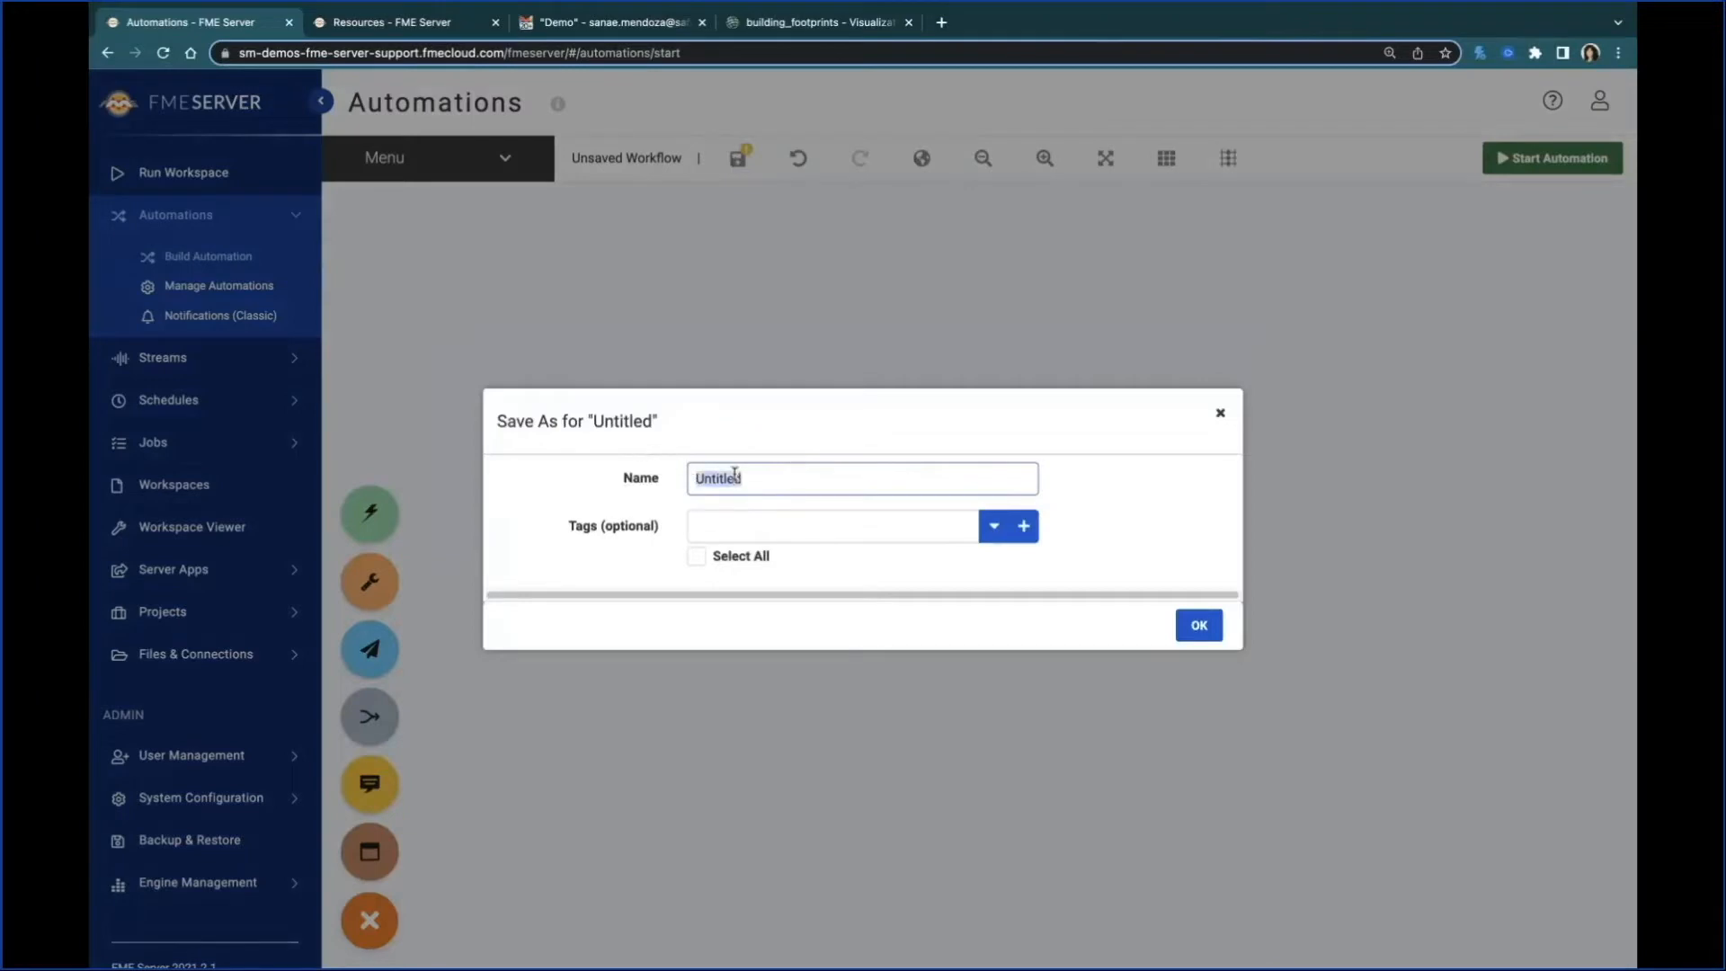
pyautogui.write('Webinar')
pyautogui.click(1196, 625)
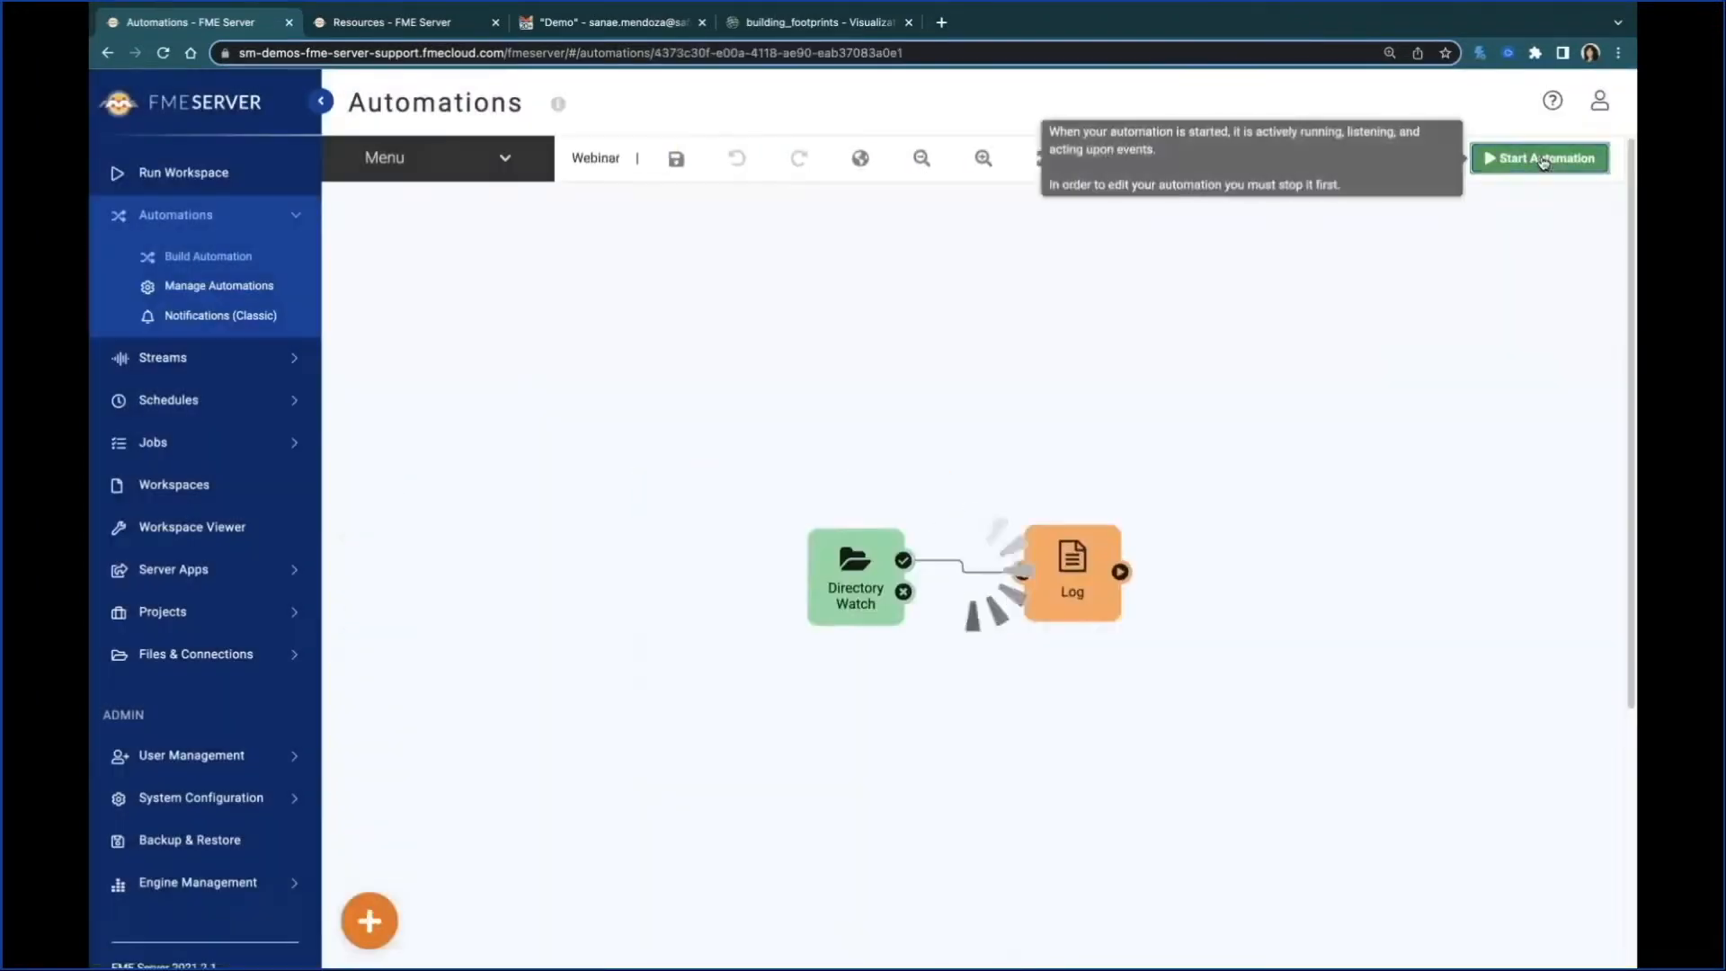
pyautogui.click(1544, 160)
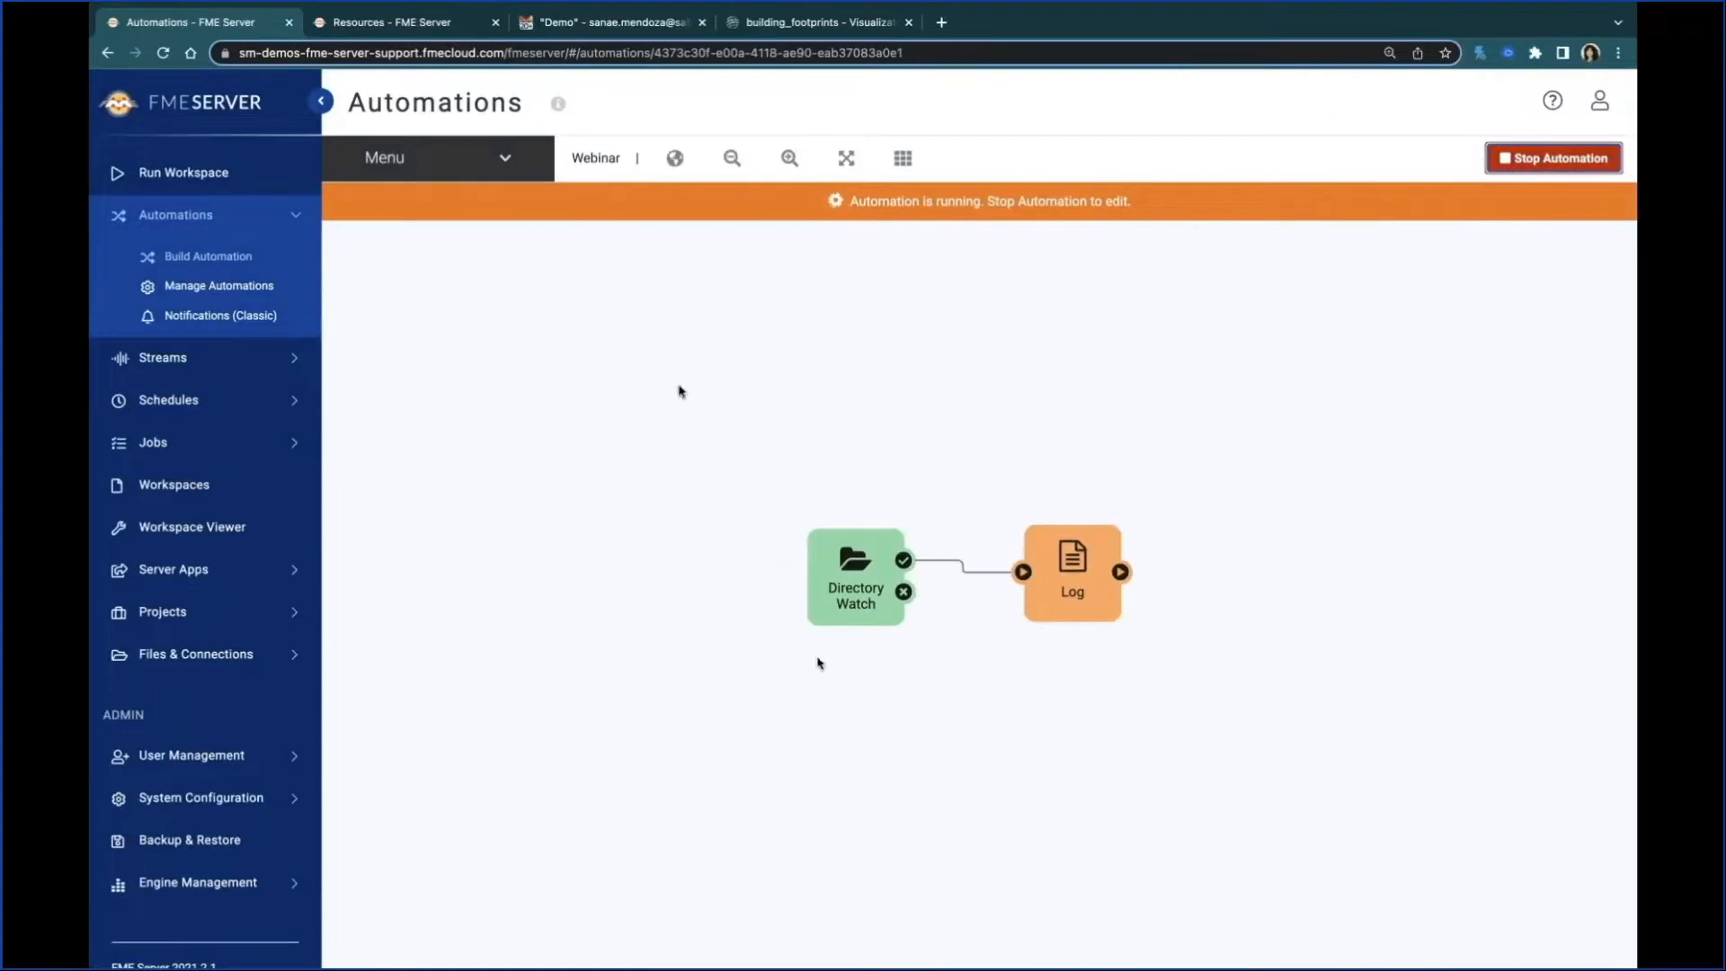
# Step: Upload update001.zip from the local file manager into the BuildingUpdates folder in the server's Data resources
pyautogui.hotkey('ctrl', 'Tab')
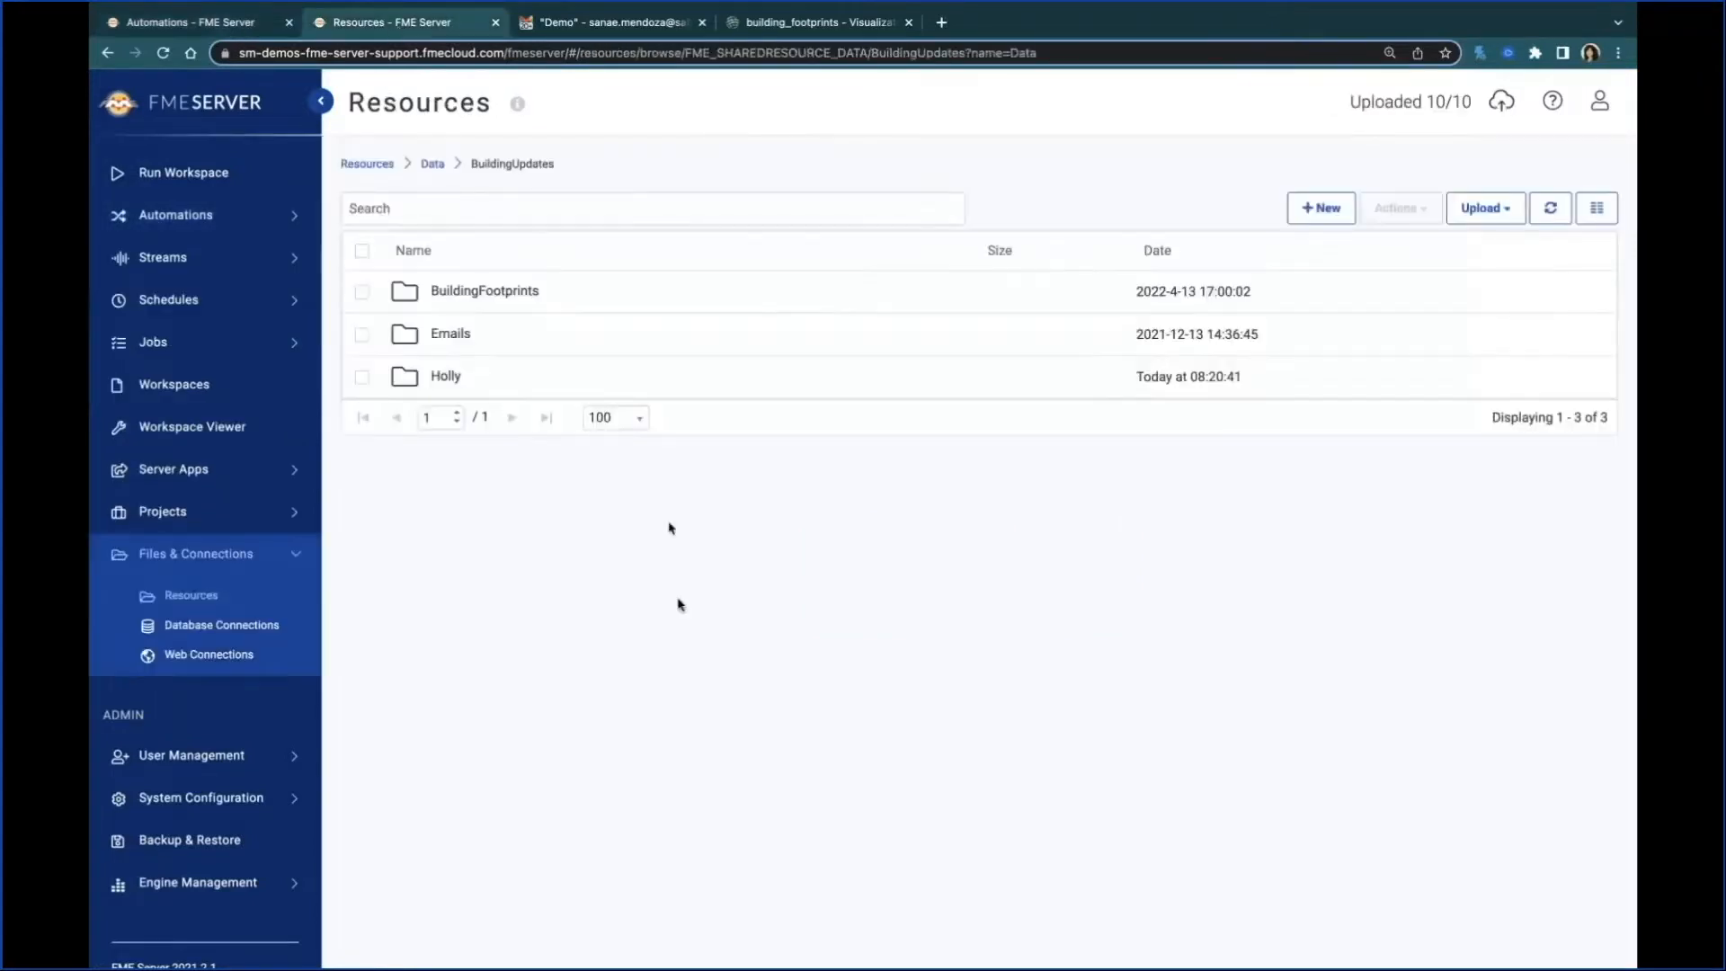
pyautogui.press('super+Tab')
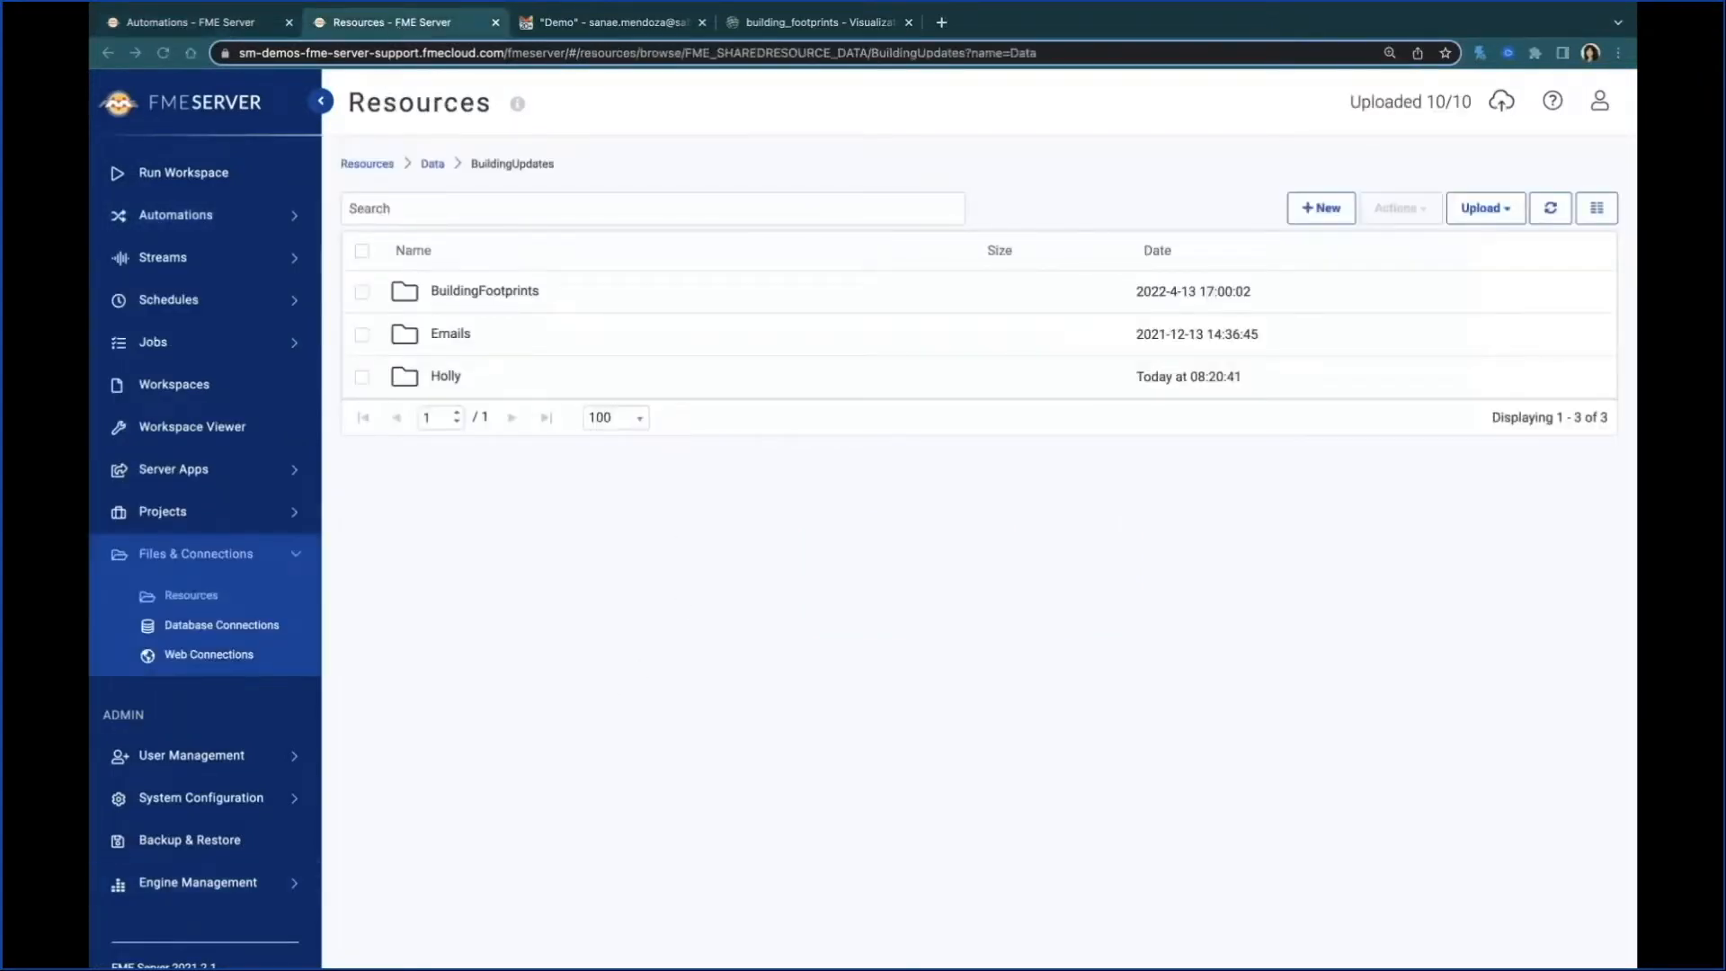
pyautogui.moveTo(90, 528); pyautogui.dragTo(601, 531)
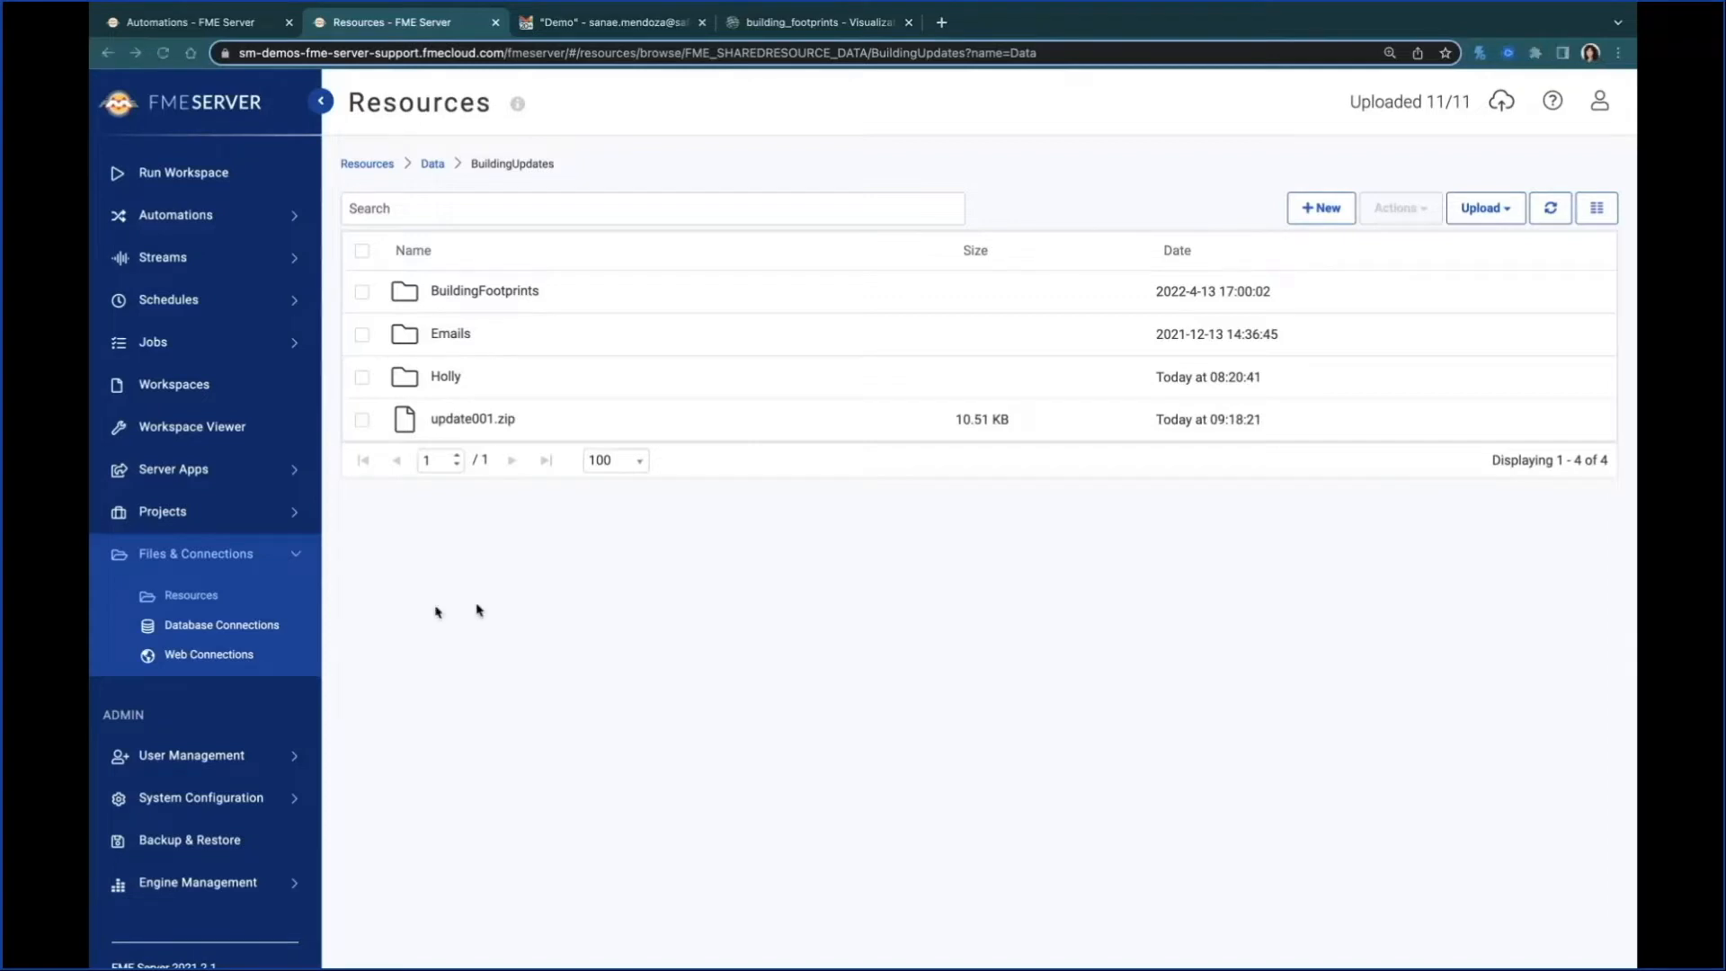
# Step: Examine the JSON event entry in the logs reached from the automation's Log action, and return to the Webinar automation
pyautogui.click(197, 26)
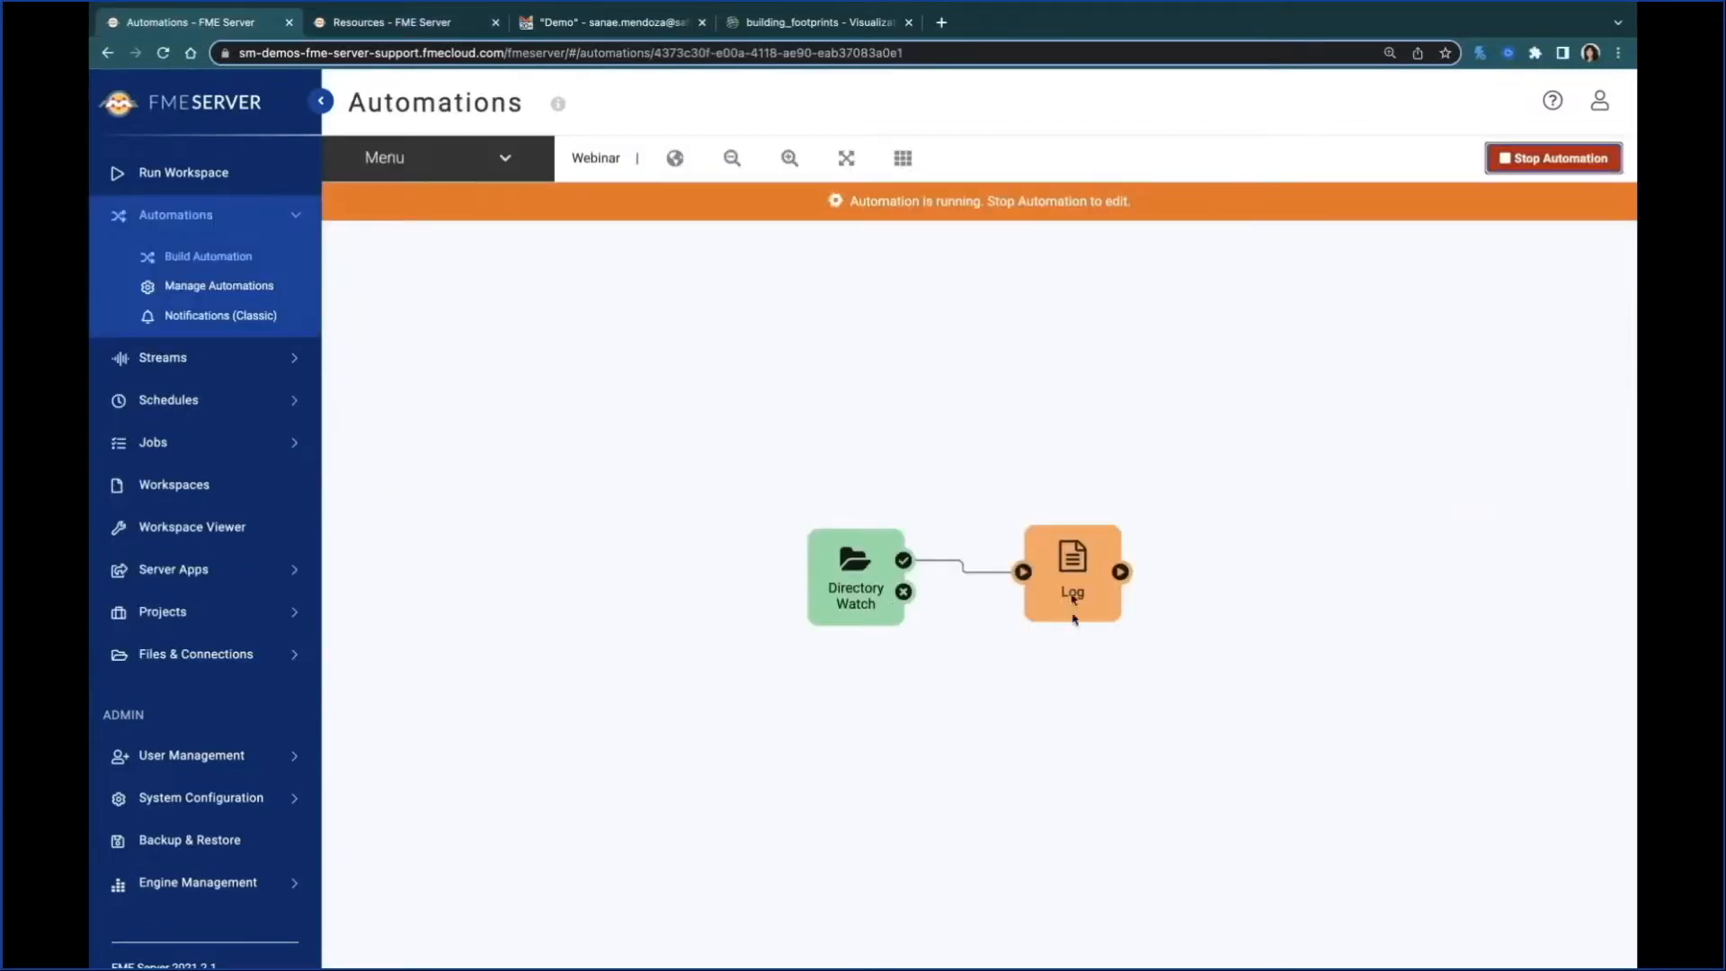
pyautogui.moveTo(1071, 592)
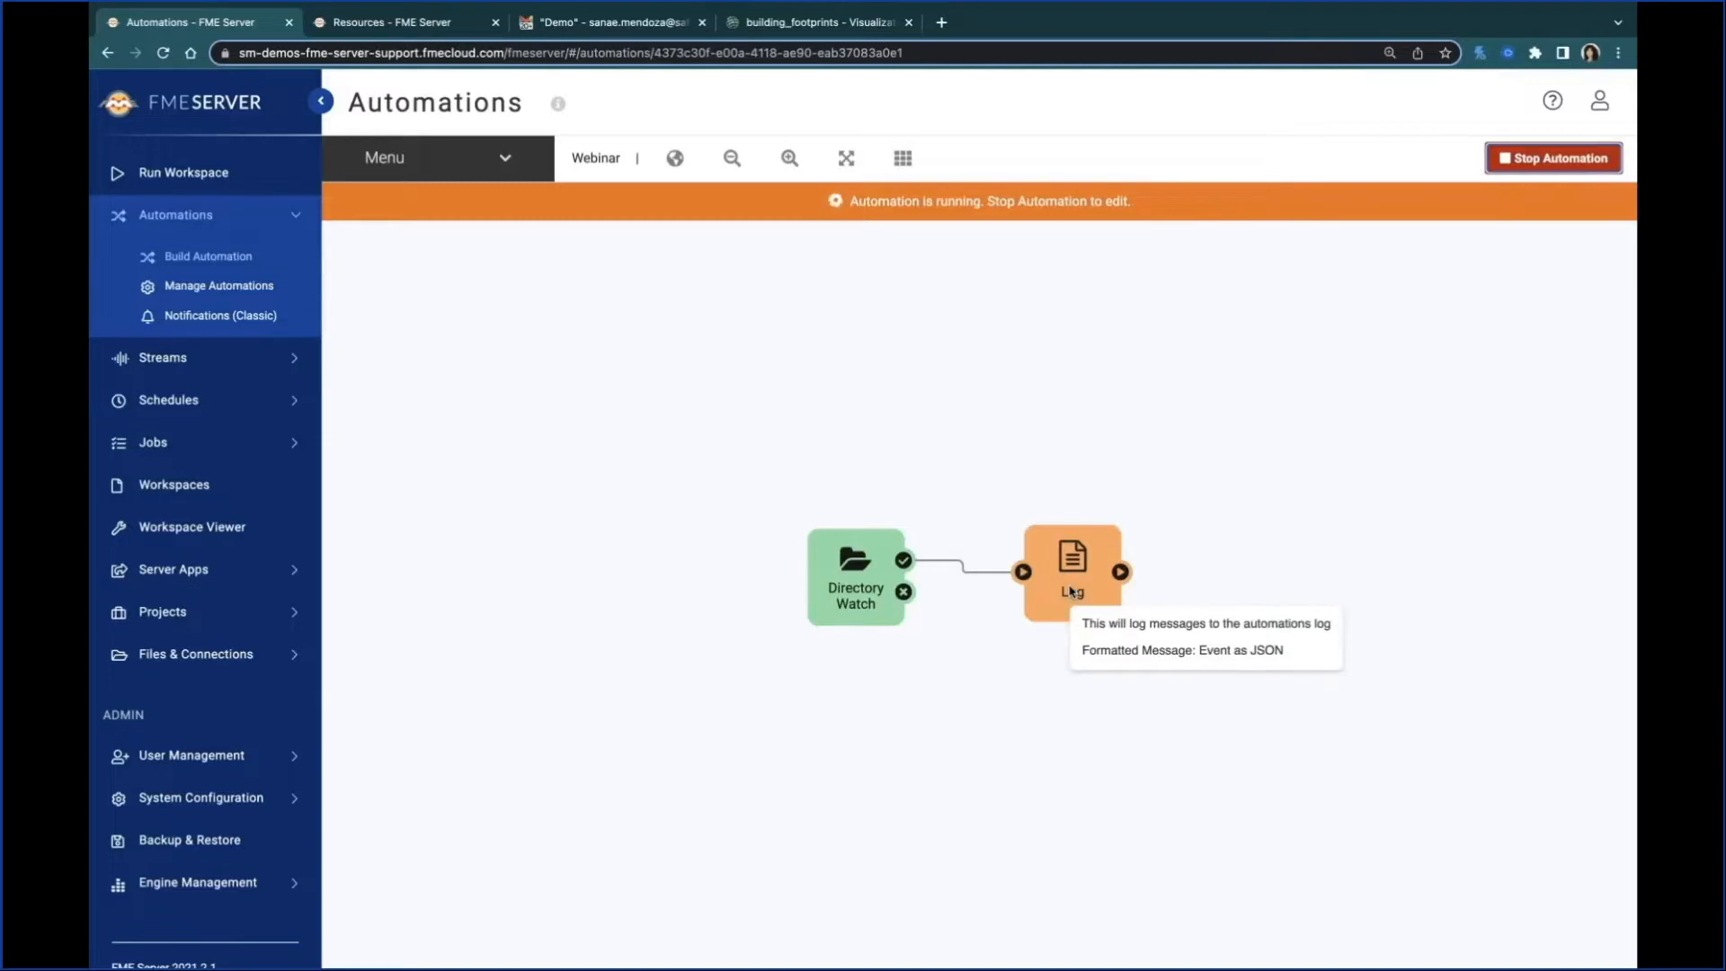
pyautogui.click(1071, 592)
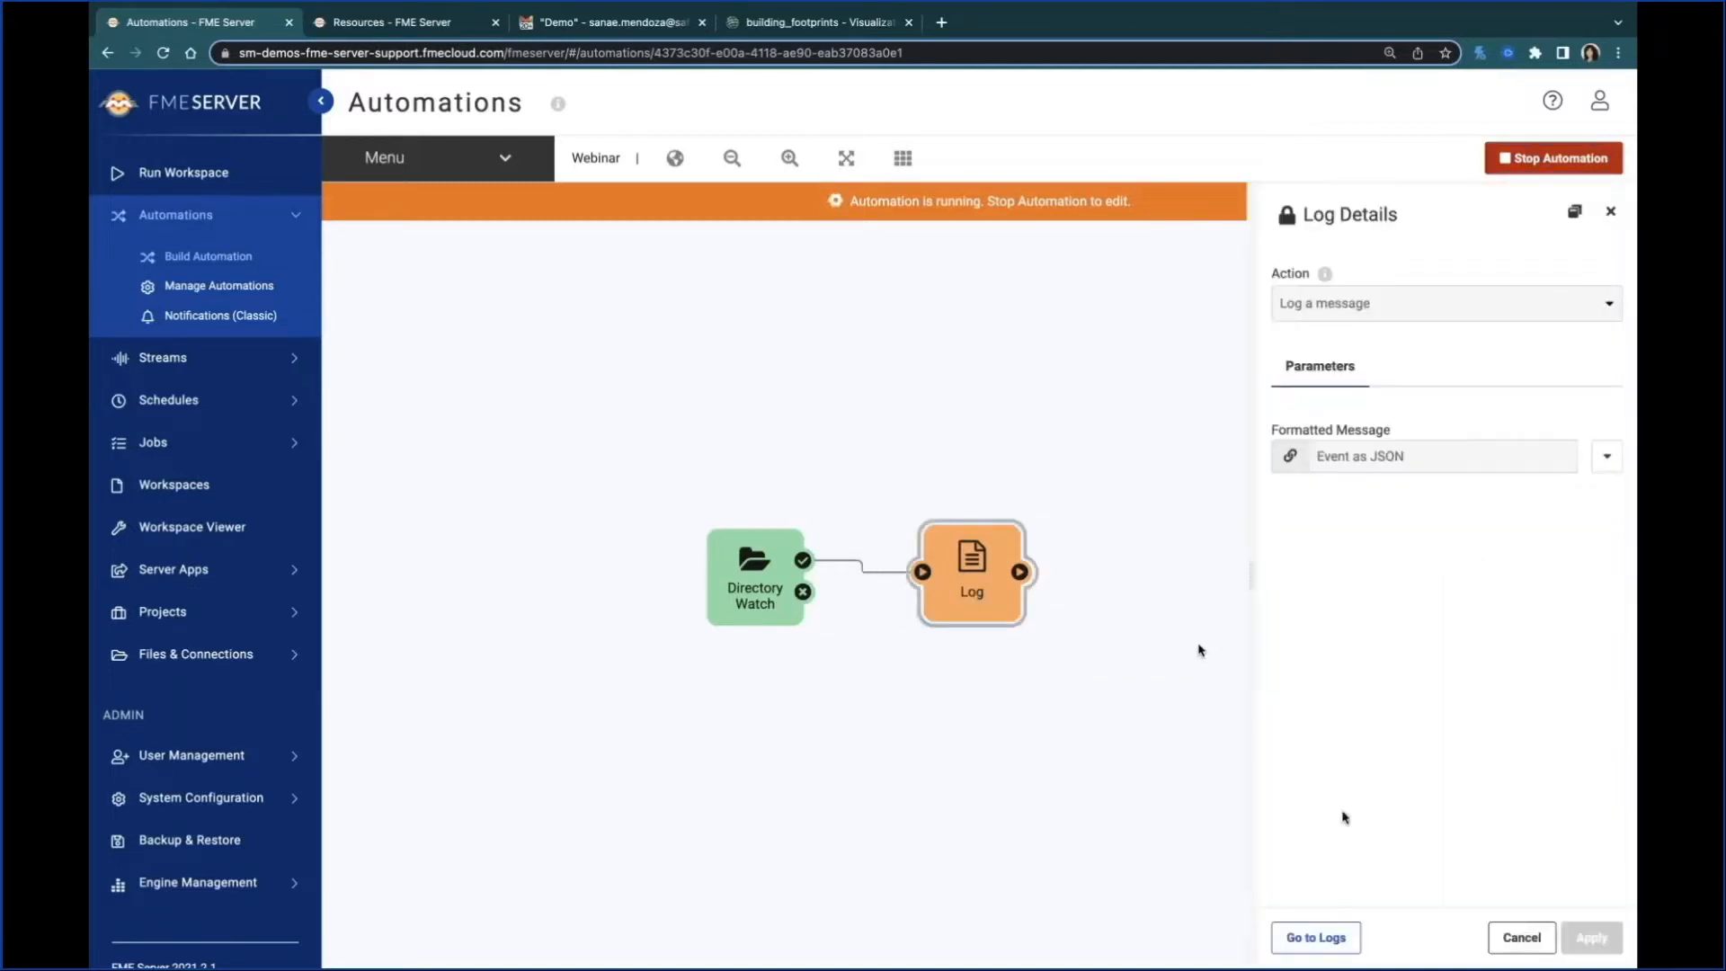
pyautogui.click(1325, 942)
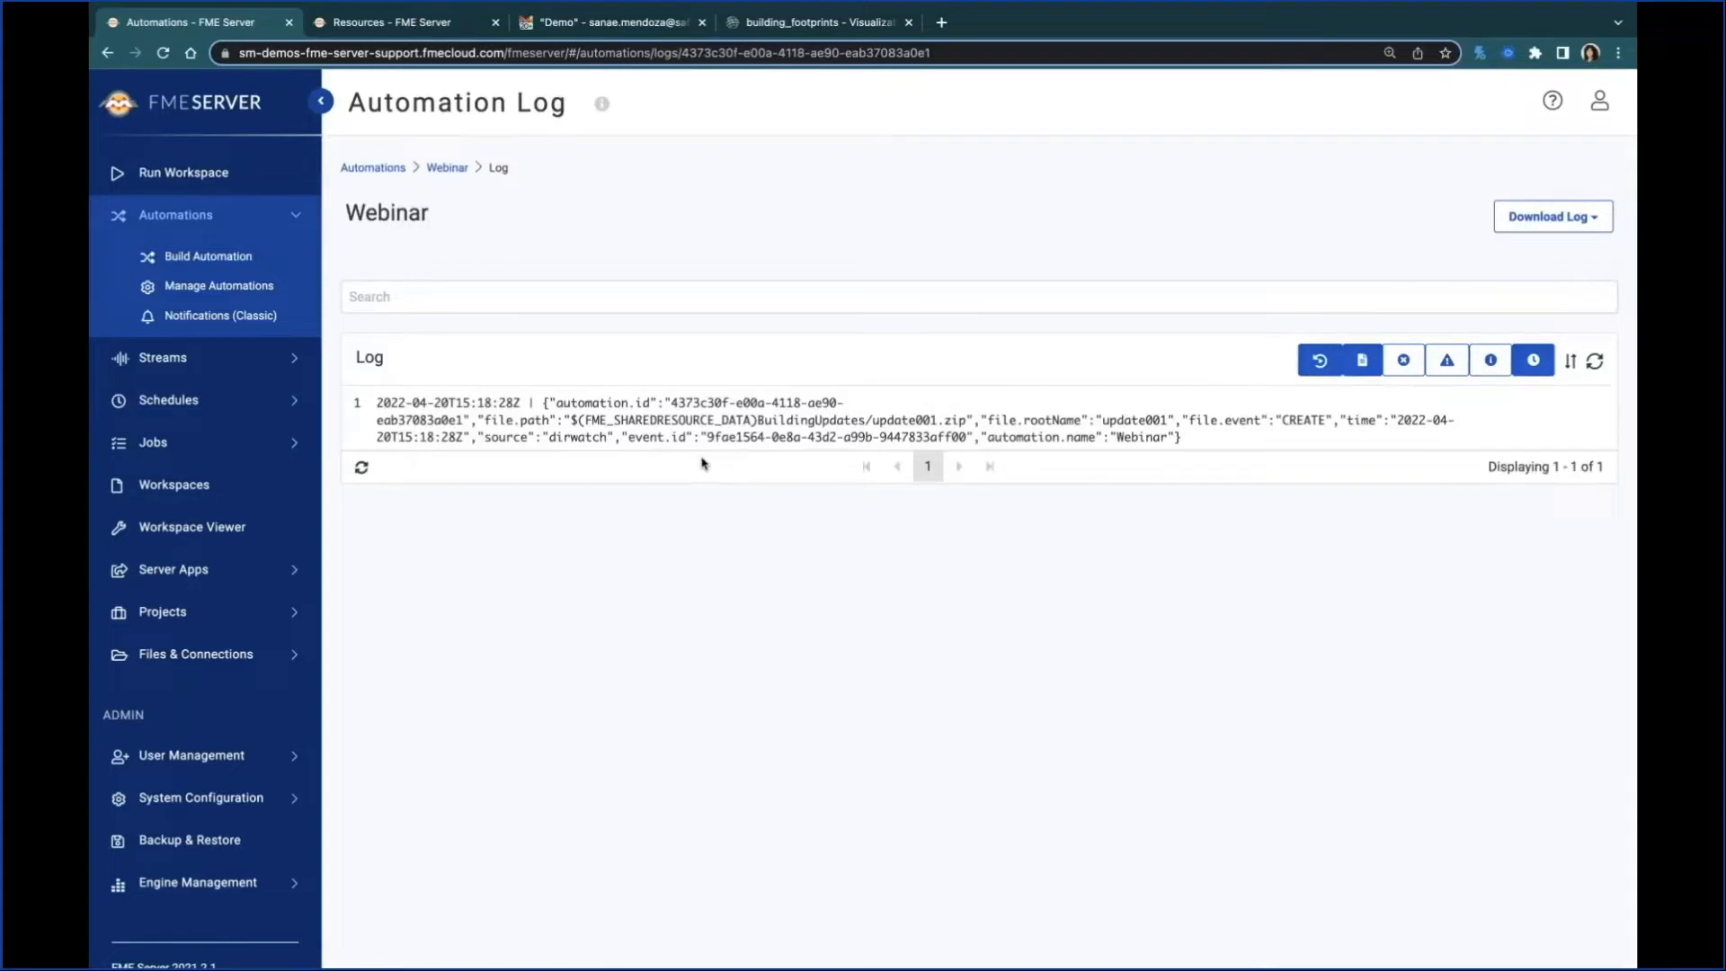
pyautogui.moveTo(557, 403); pyautogui.dragTo(790, 435)
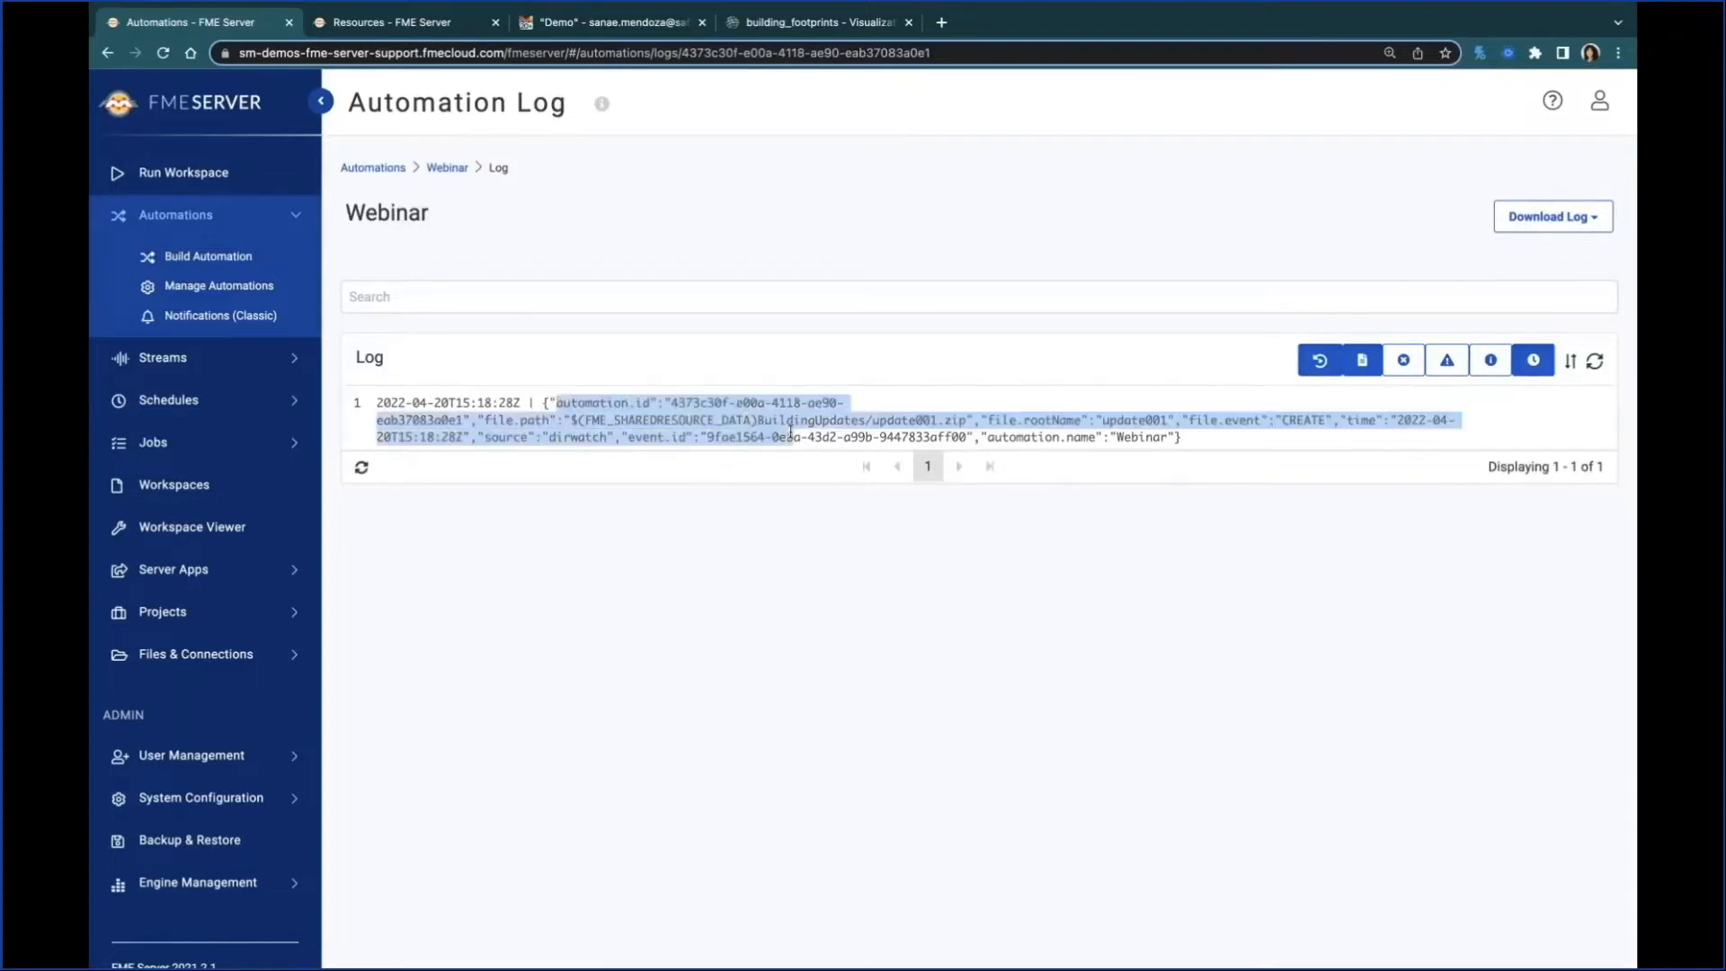
pyautogui.click(782, 566)
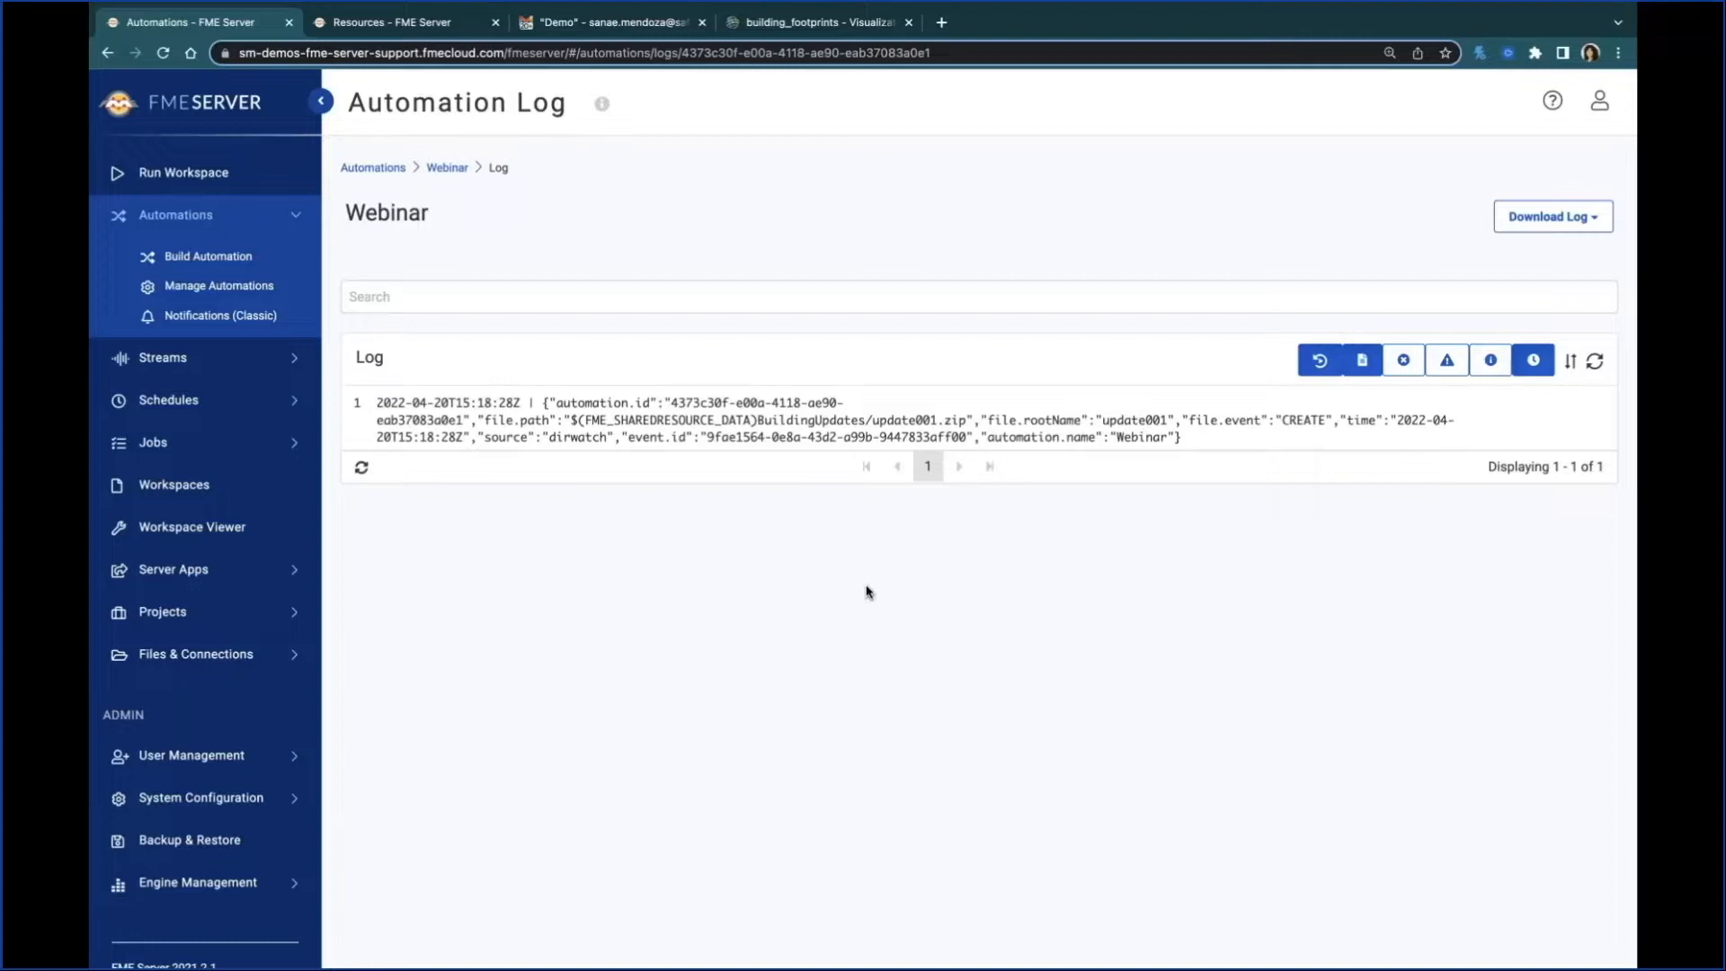
pyautogui.click(448, 170)
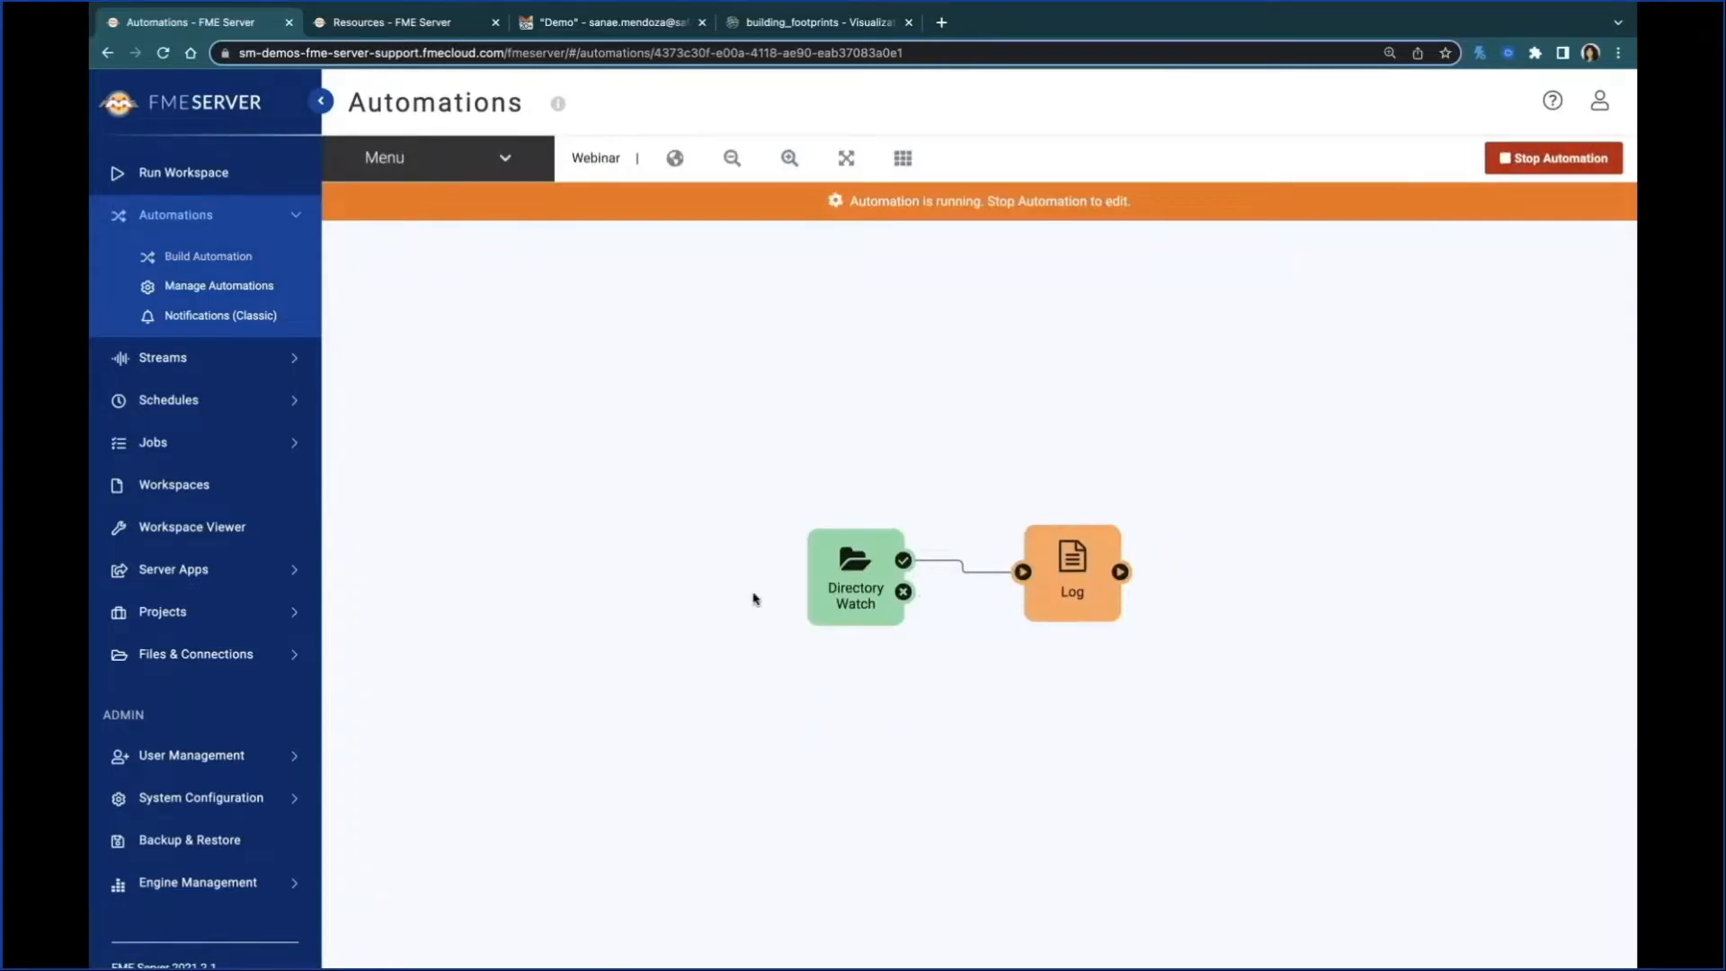
pyautogui.hotkey('ctrl', 'Up')
pyautogui.click(859, 81)
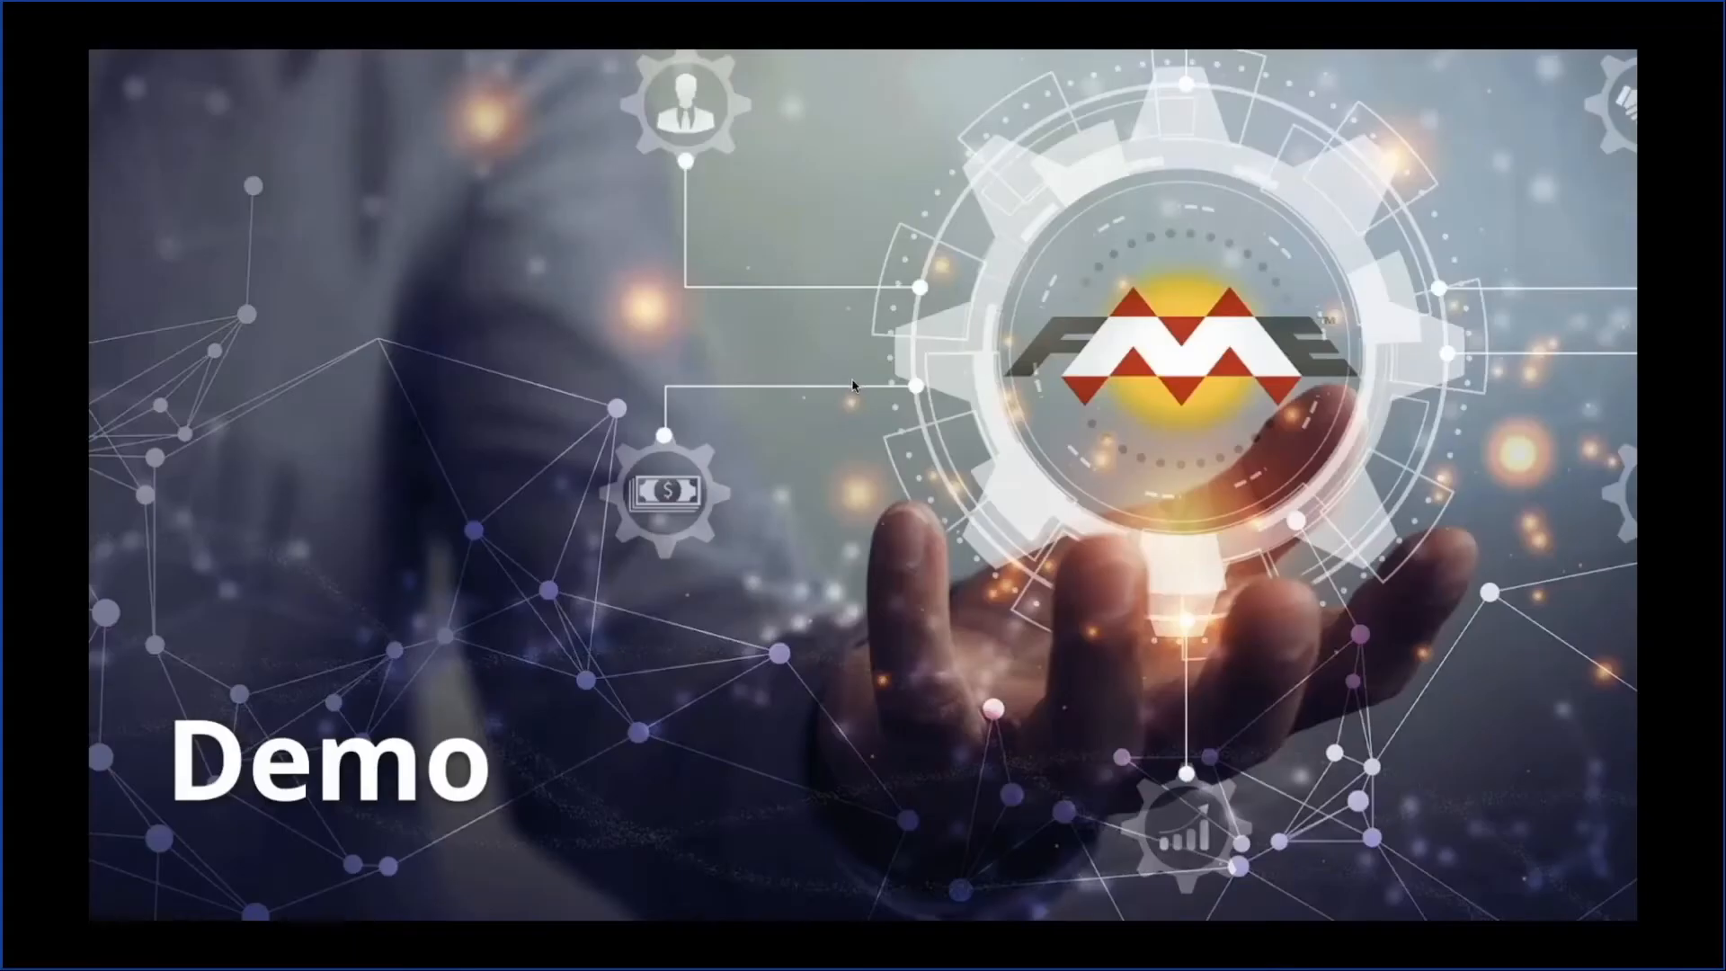
pyautogui.click(1185, 419)
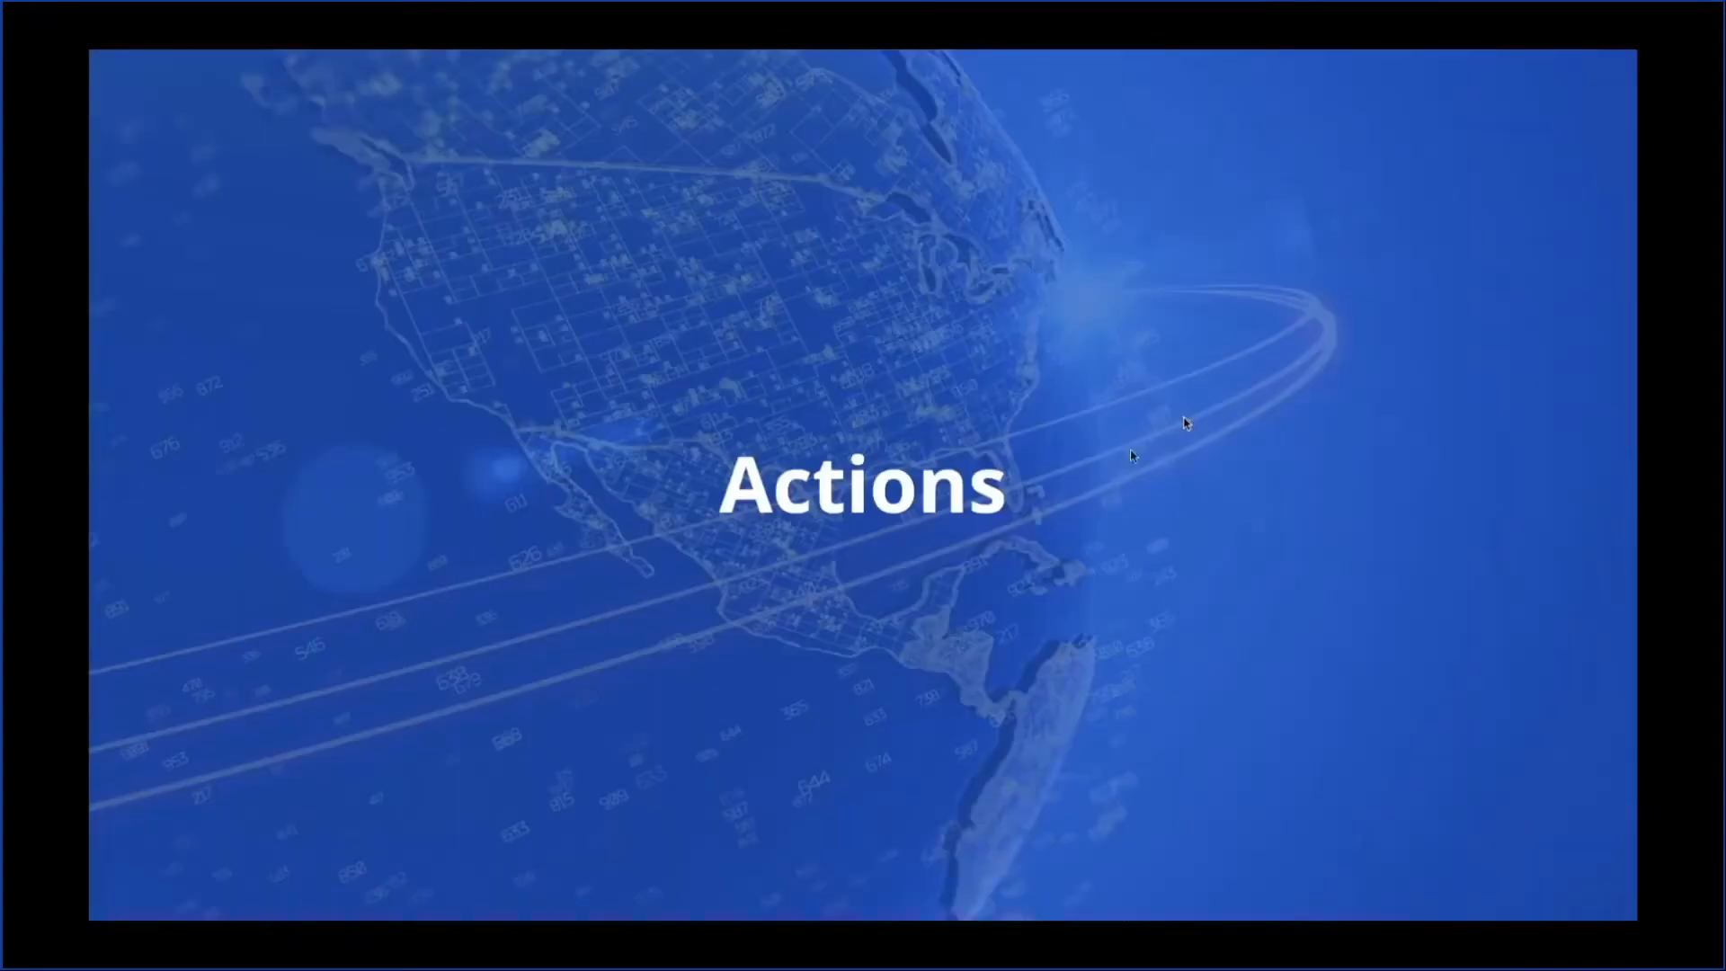
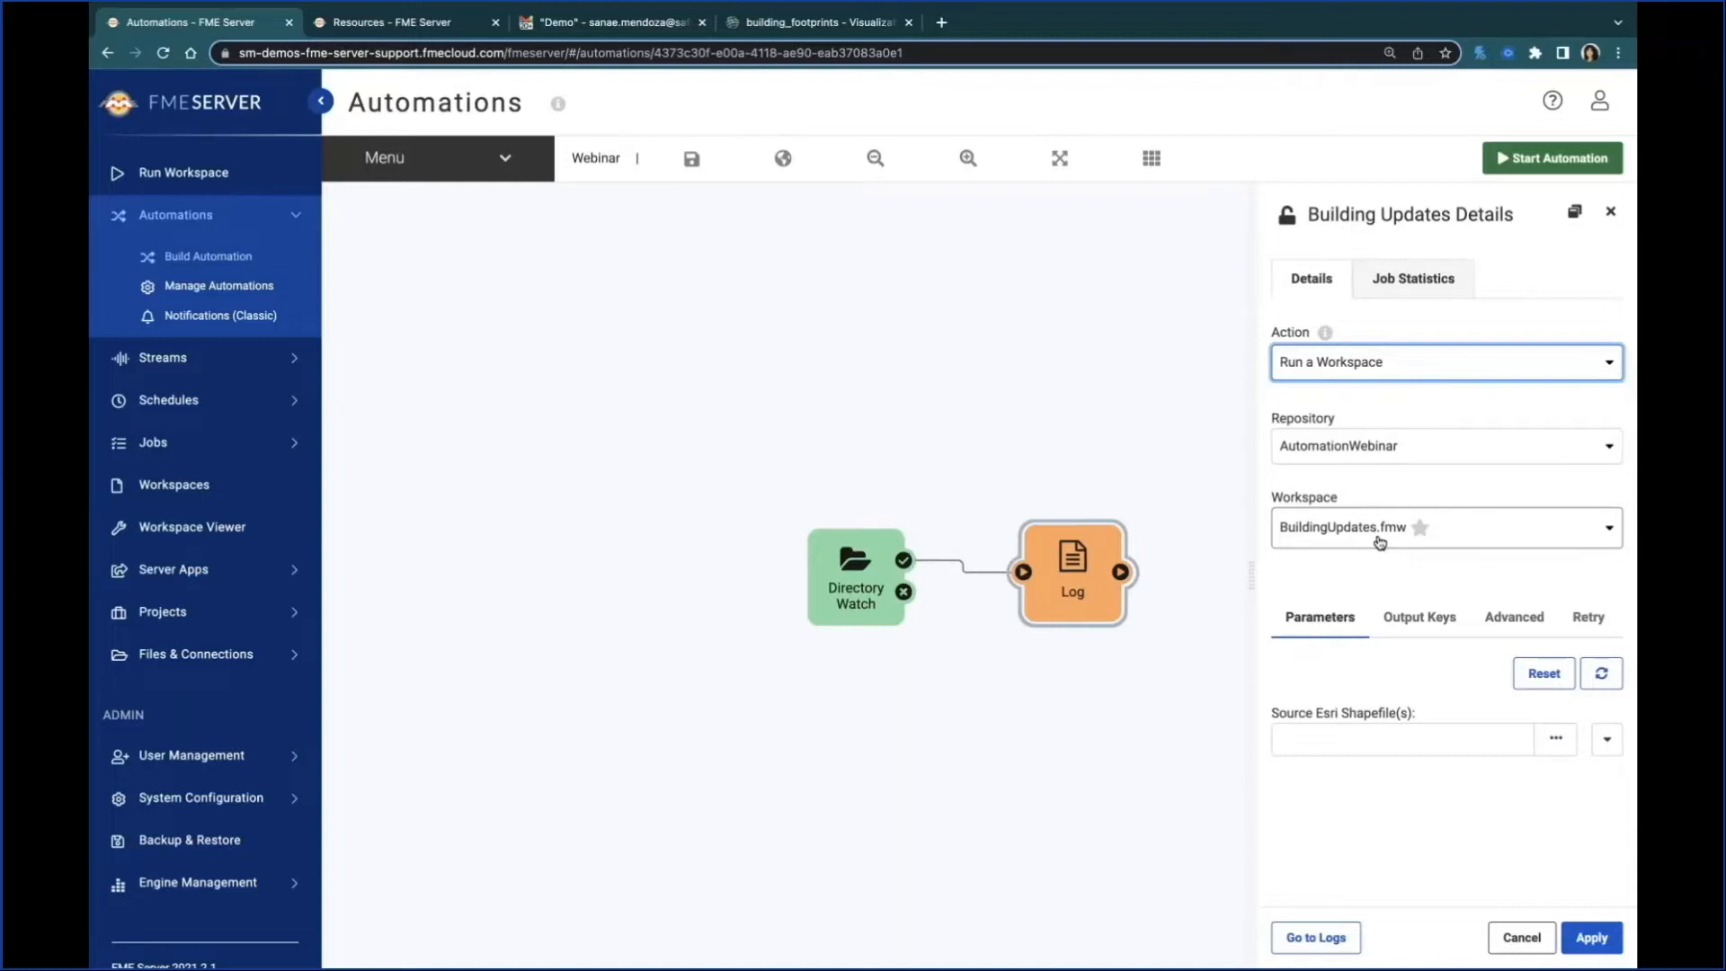
# Step: Set the Building Updates action's Source Esri Shapefile(s) parameter to the directory's File Path key and apply it
pyautogui.click(1443, 732)
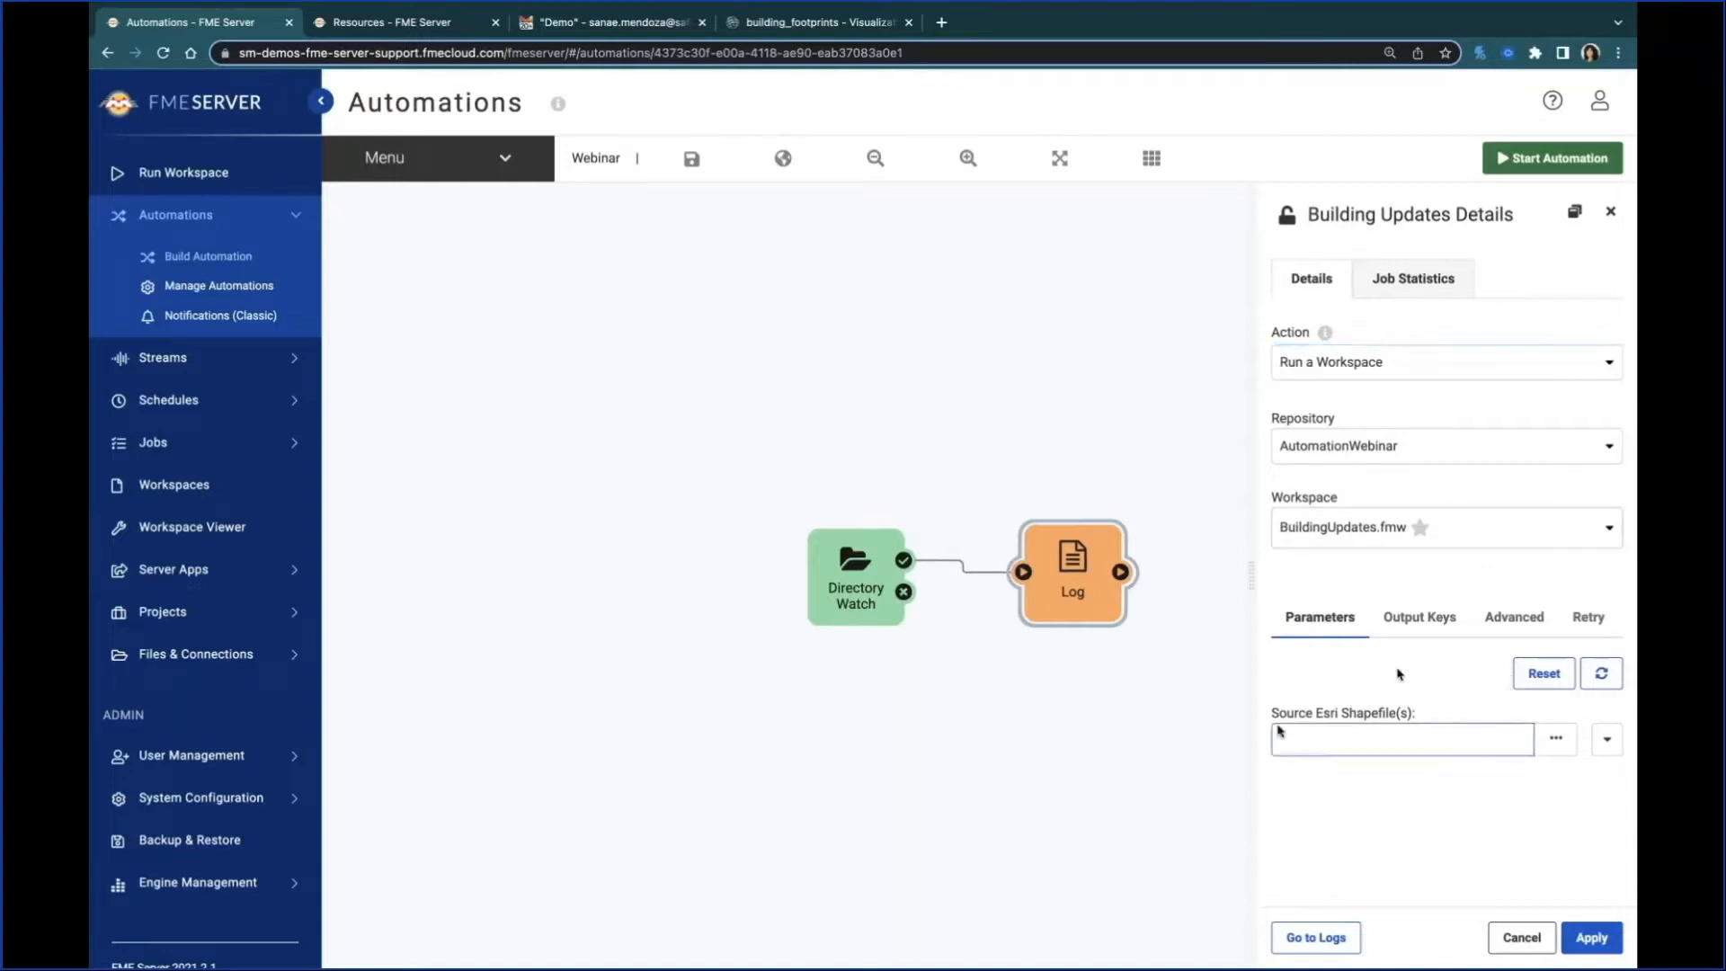
pyautogui.click(1608, 742)
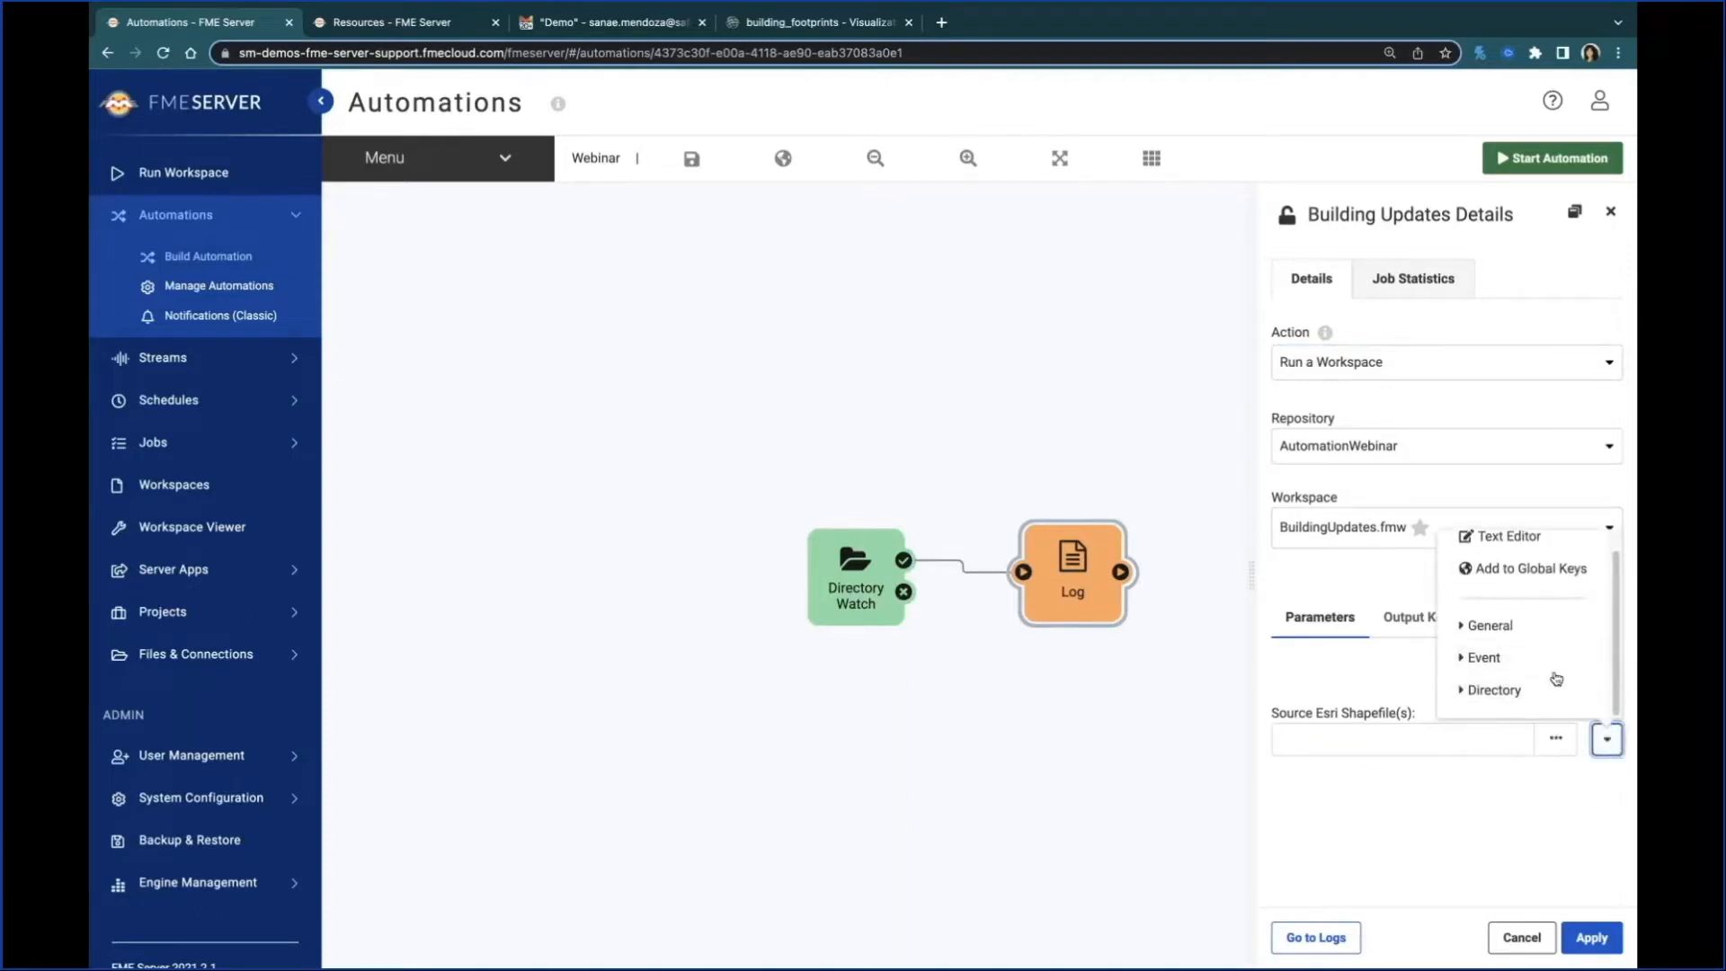
pyautogui.click(1557, 690)
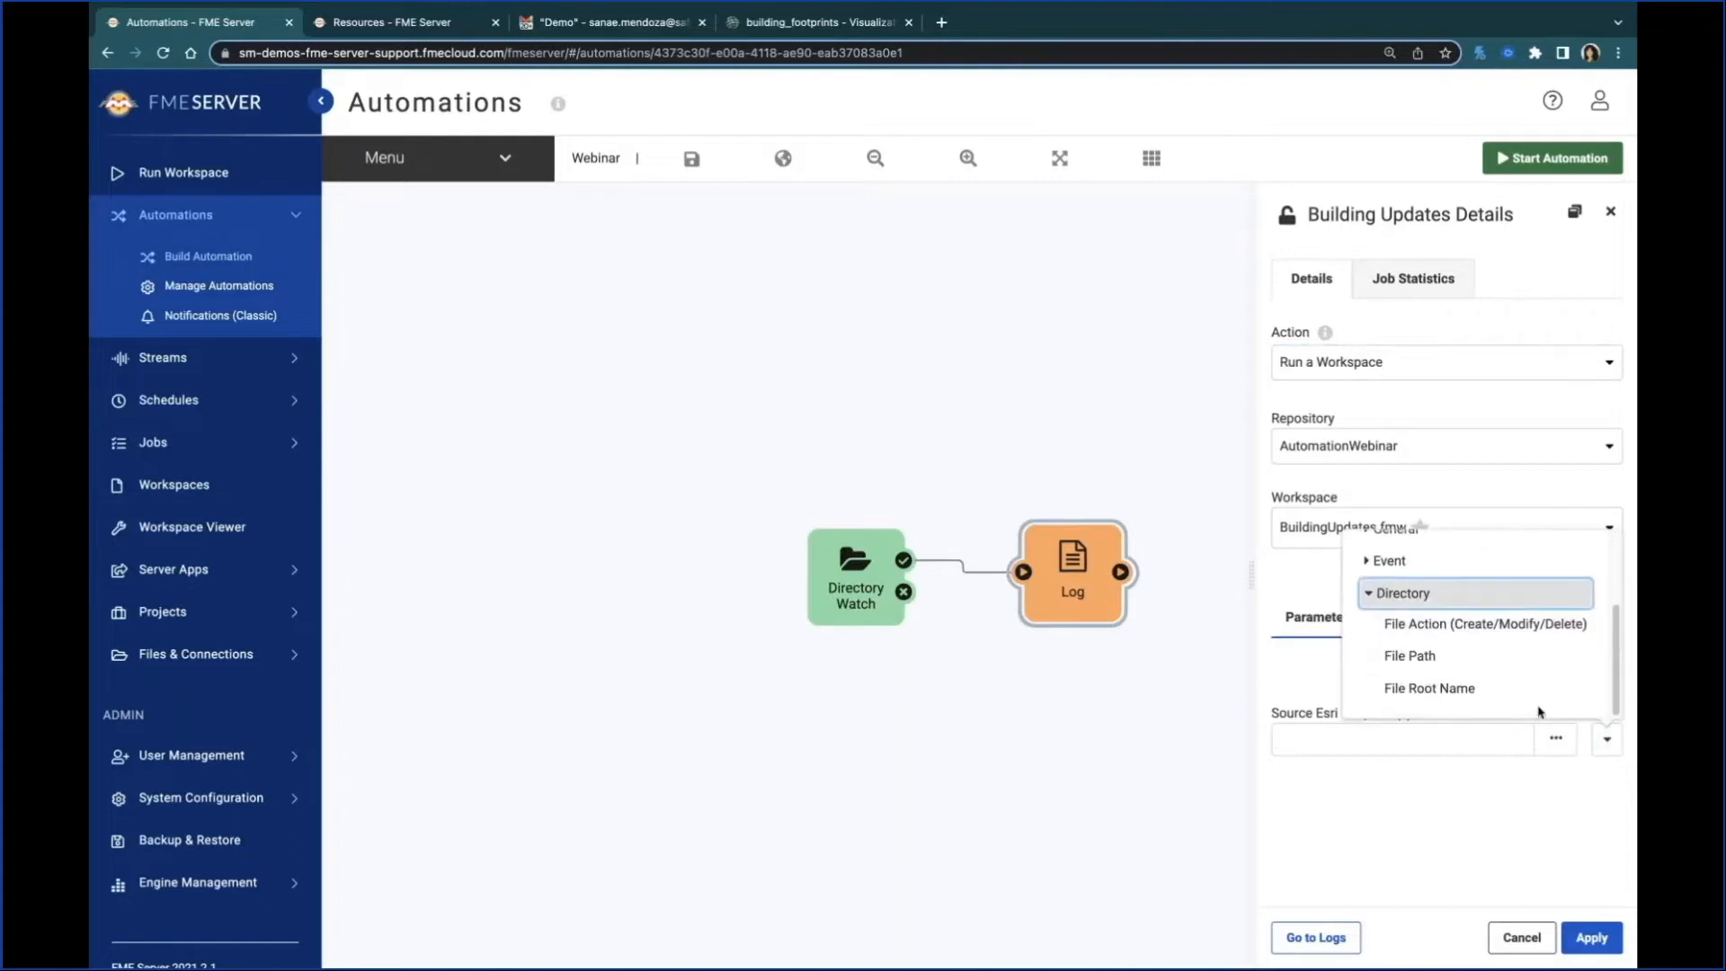
pyautogui.click(1491, 671)
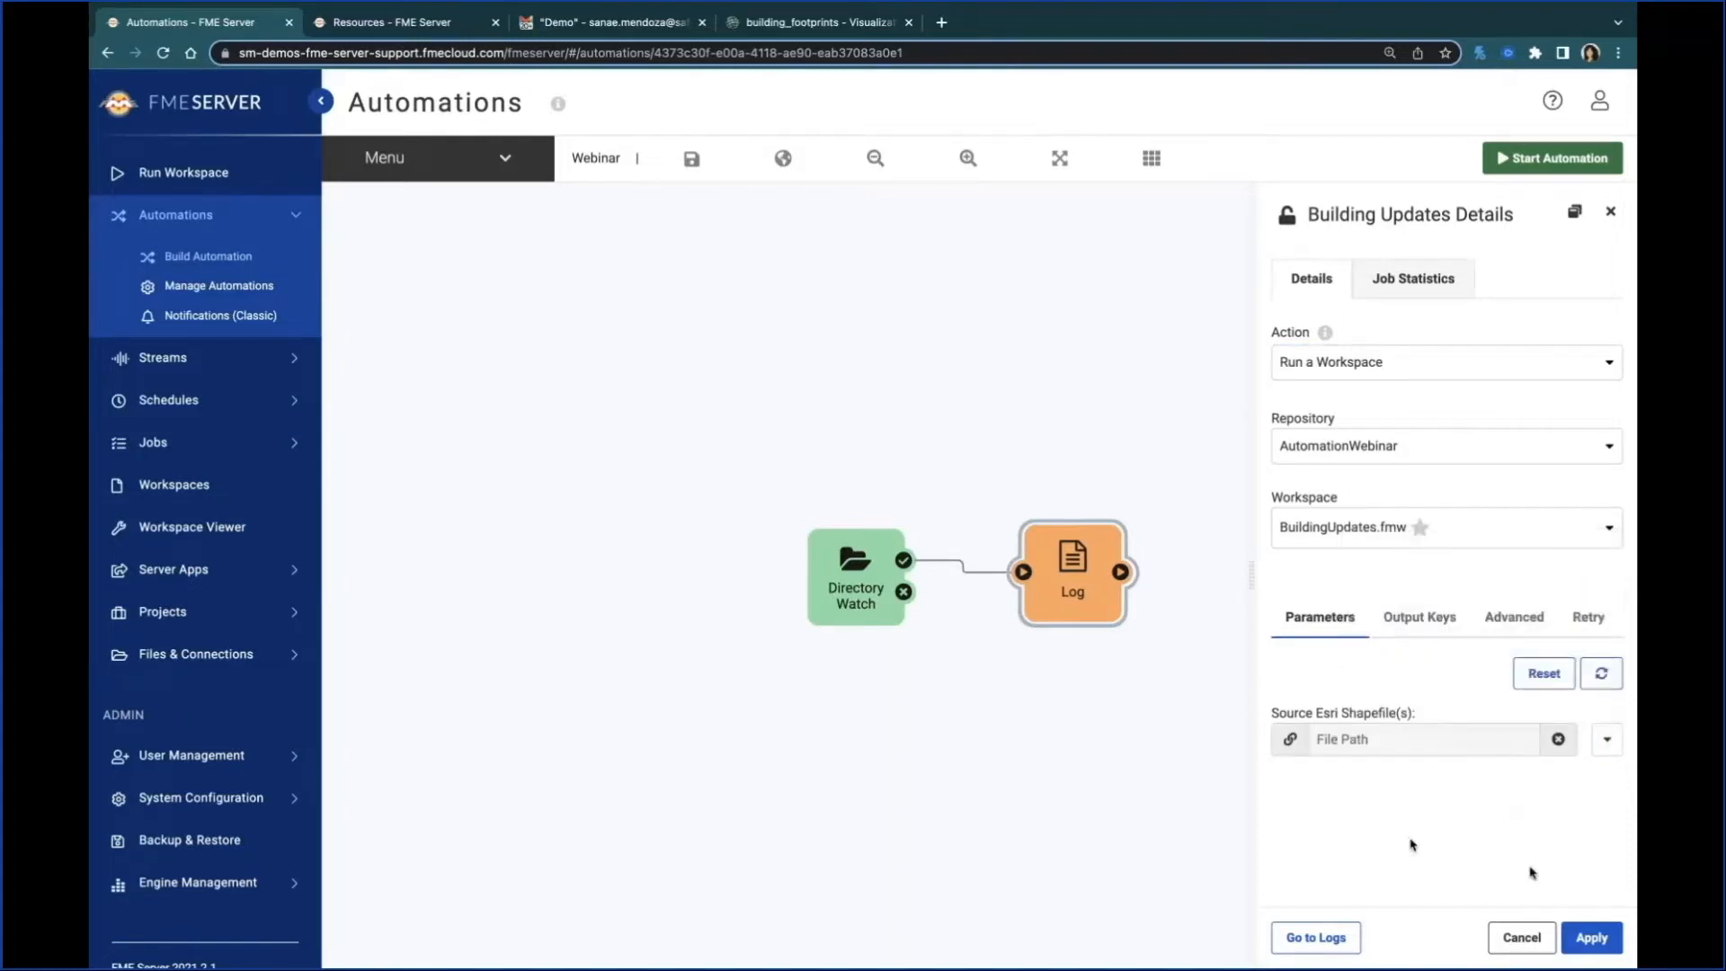
pyautogui.click(1589, 951)
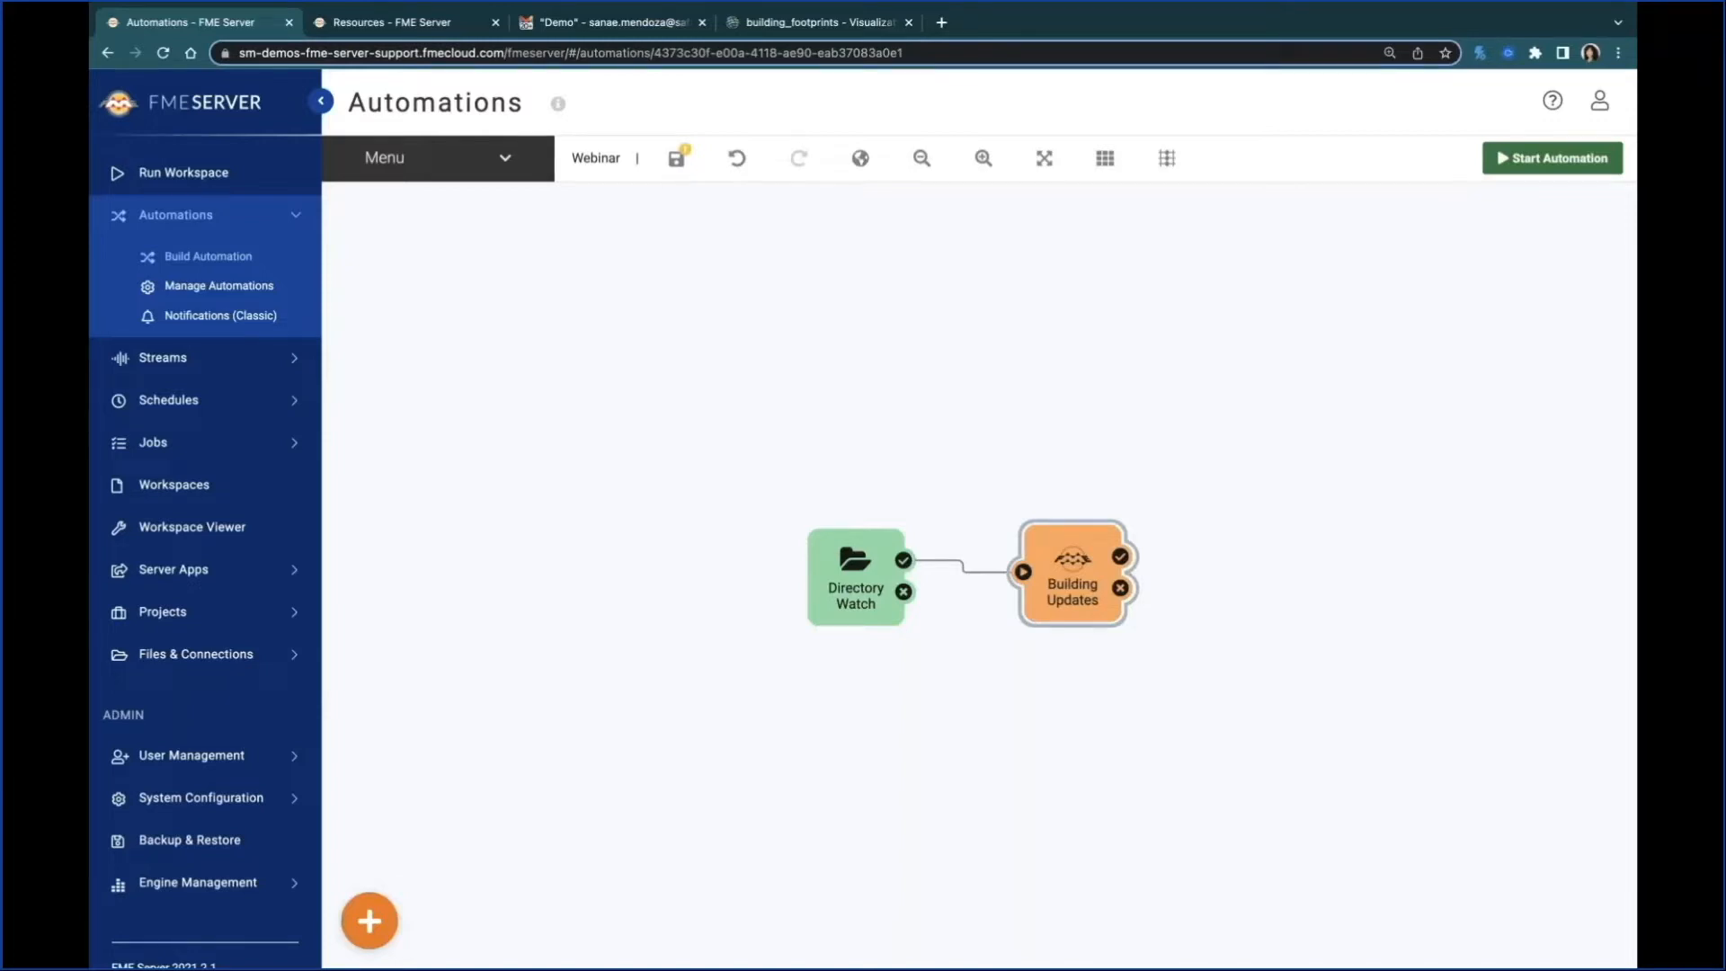
# Step: Add an External Action after Building Updates and connect it to that action's success port
pyautogui.moveTo(1070, 552)
pyautogui.click(369, 921)
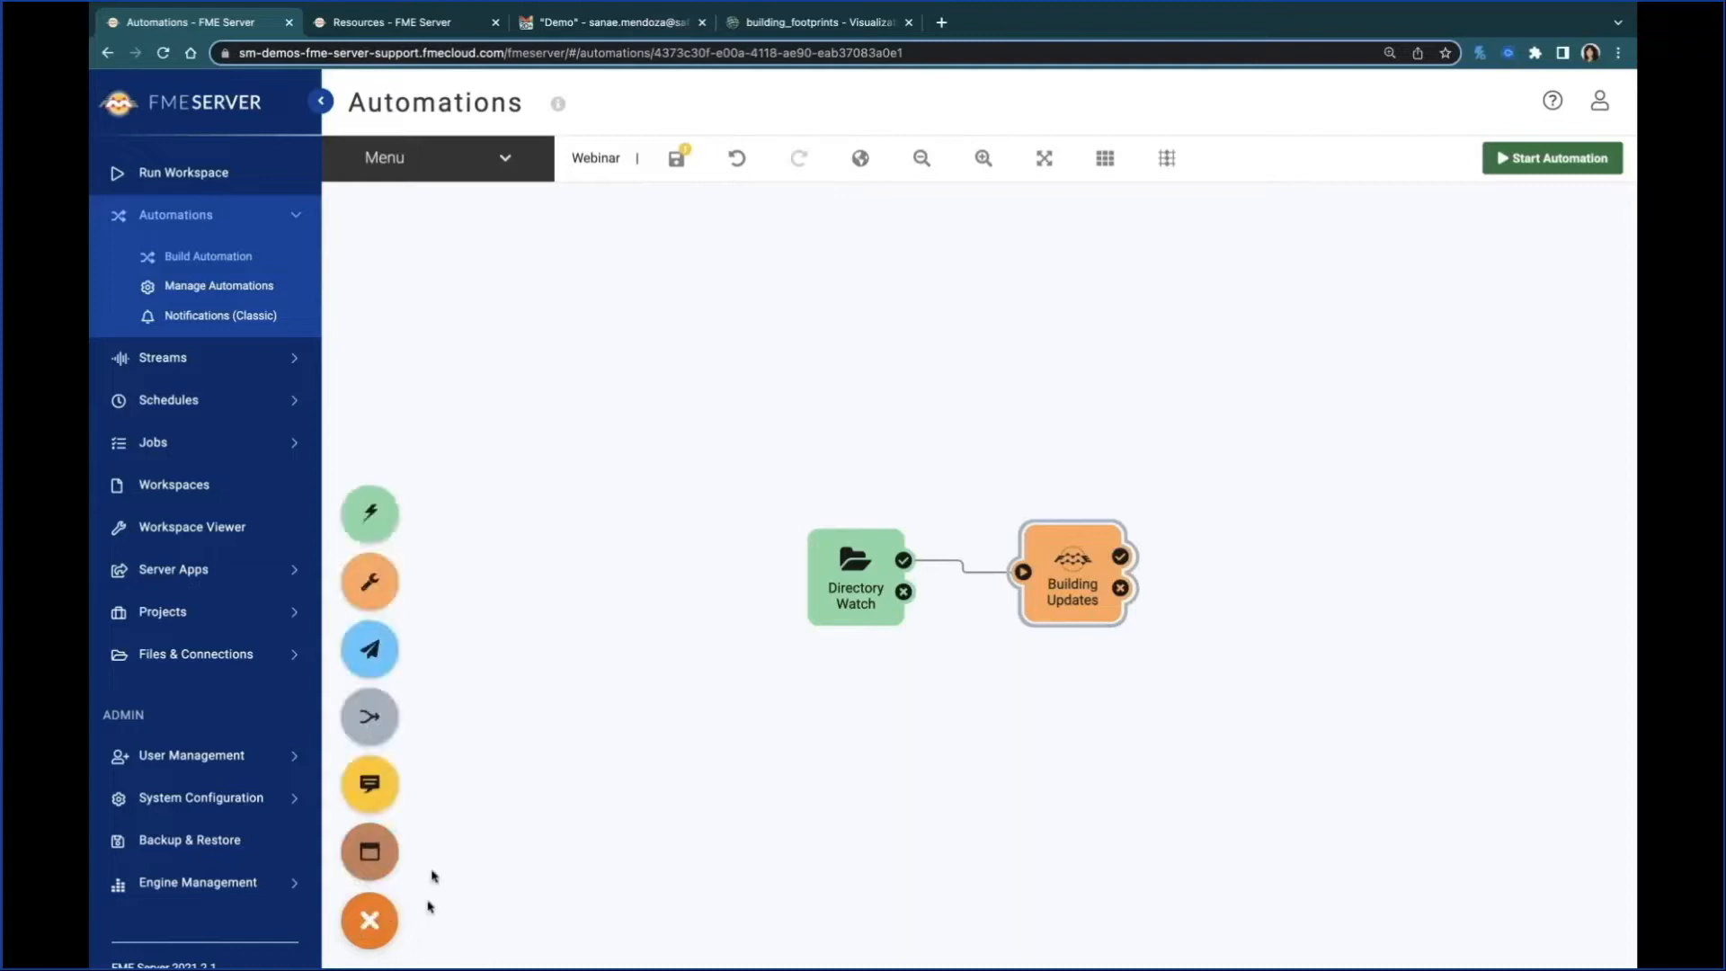
pyautogui.moveTo(382, 653); pyautogui.dragTo(1257, 543)
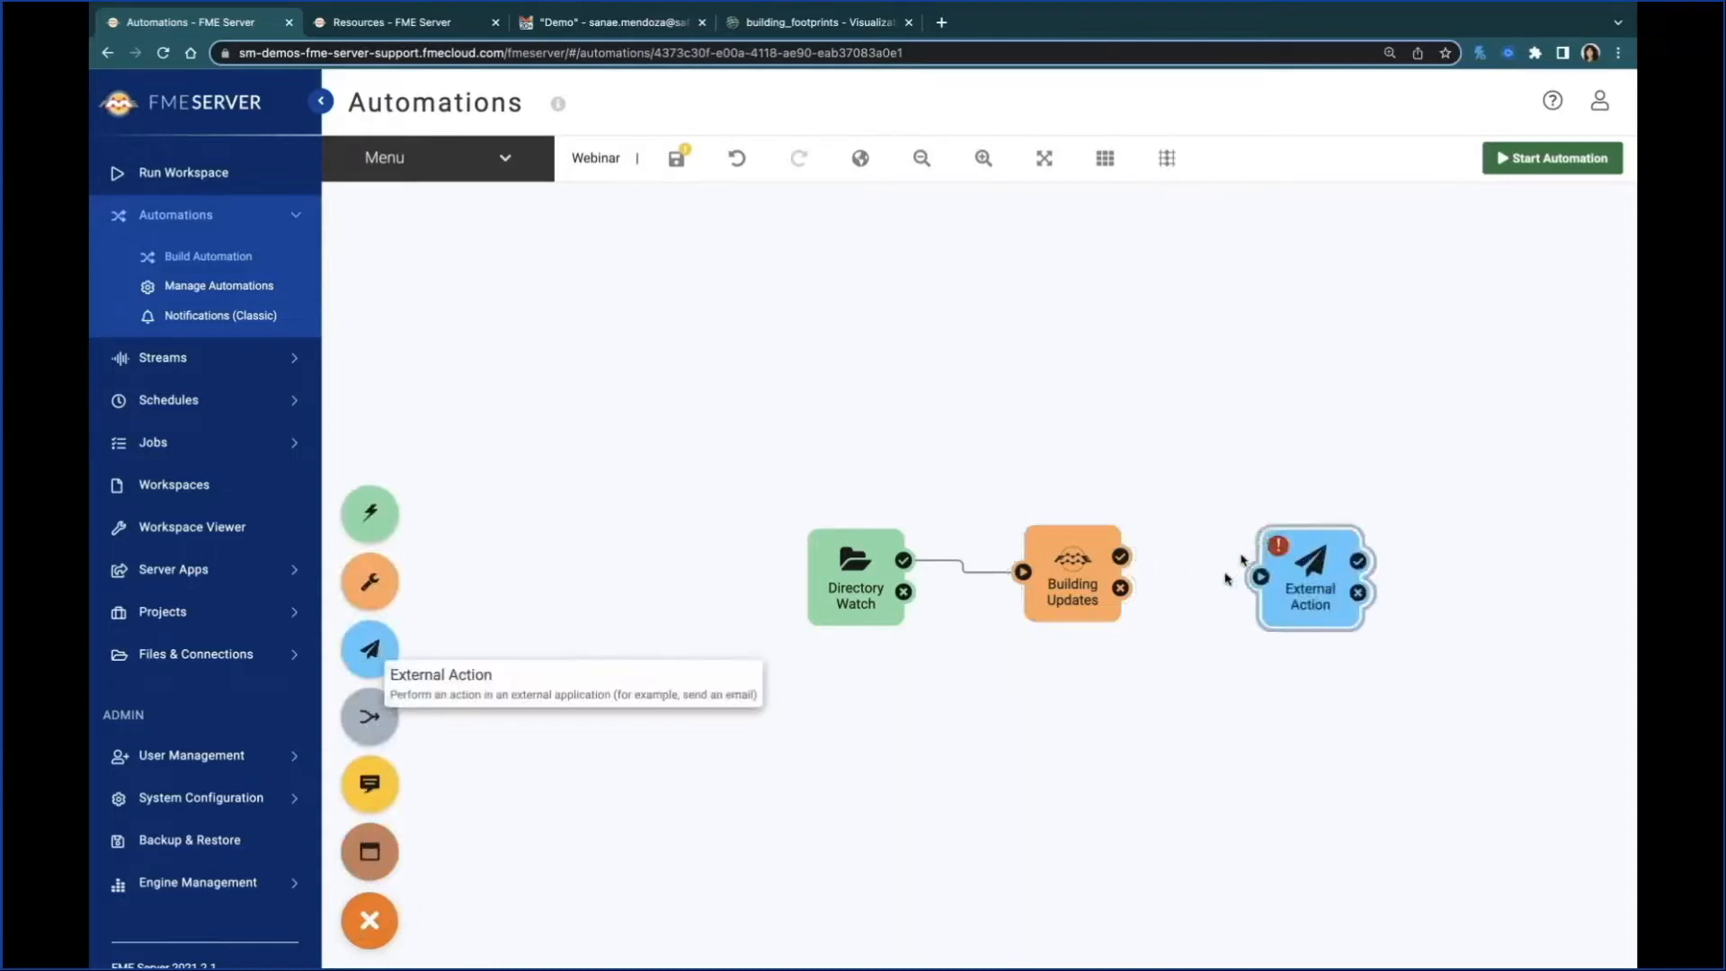
pyautogui.moveTo(1127, 563); pyautogui.dragTo(1314, 578)
# Step: Configure the External Action to send an email and load the Gmail template for its SMTP settings
pyautogui.click(1314, 578)
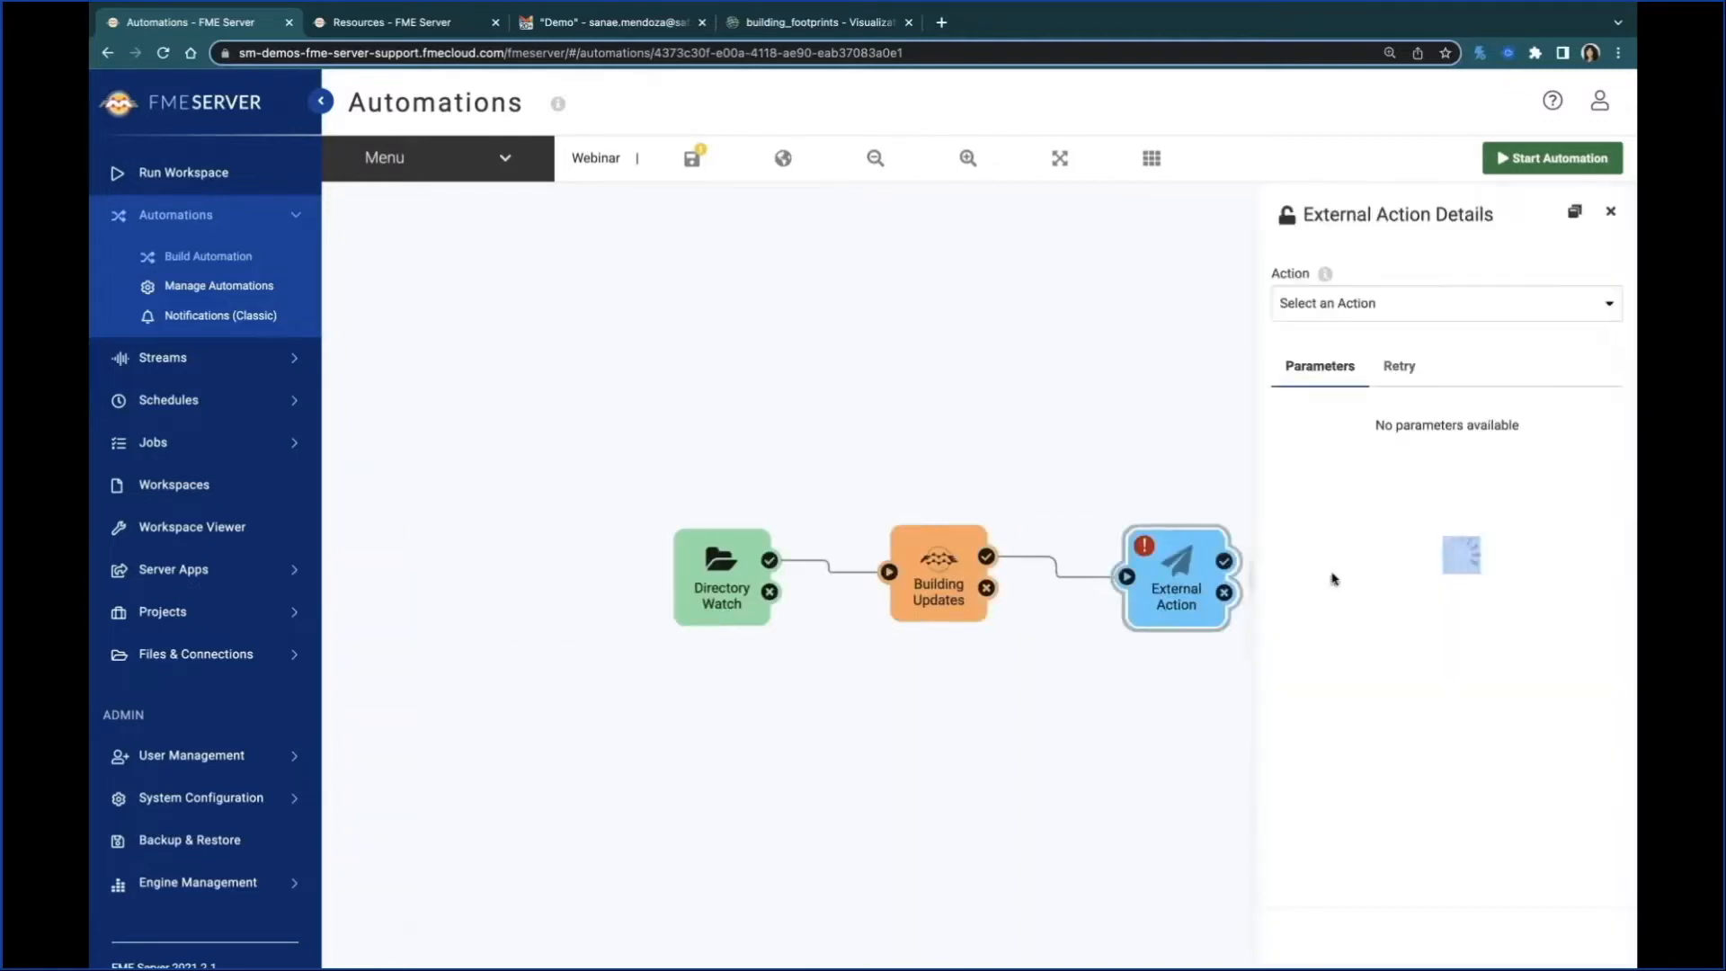
pyautogui.click(1488, 316)
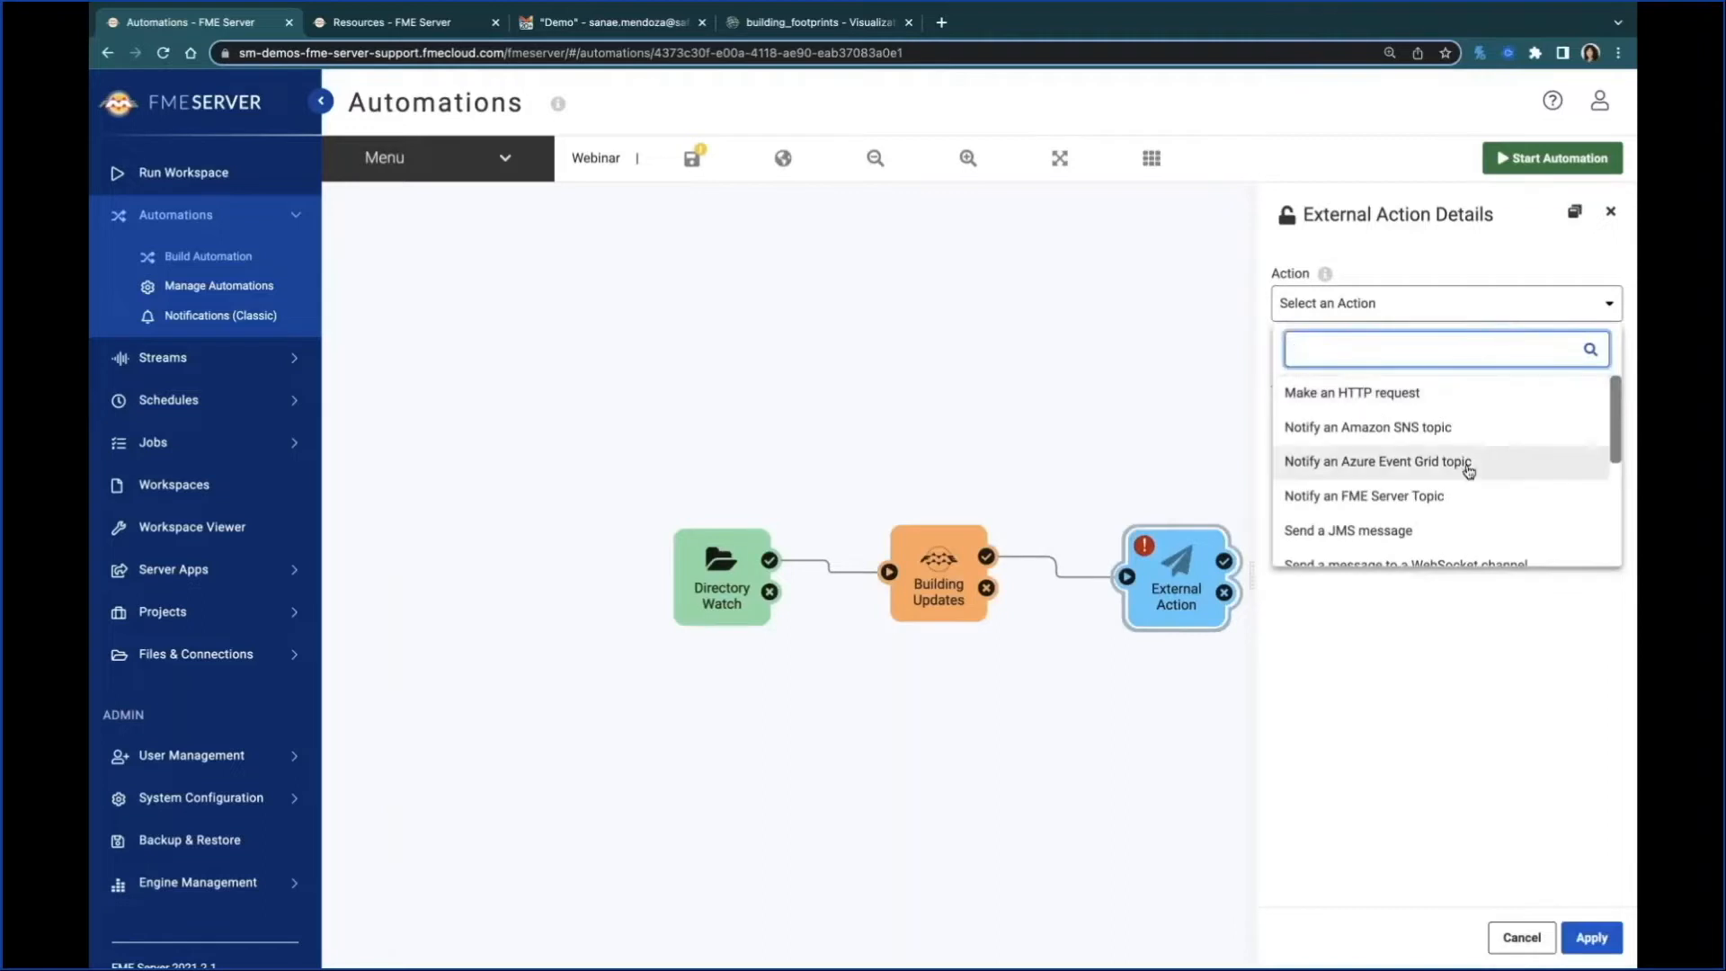
pyautogui.scroll(-2, 1469, 475)
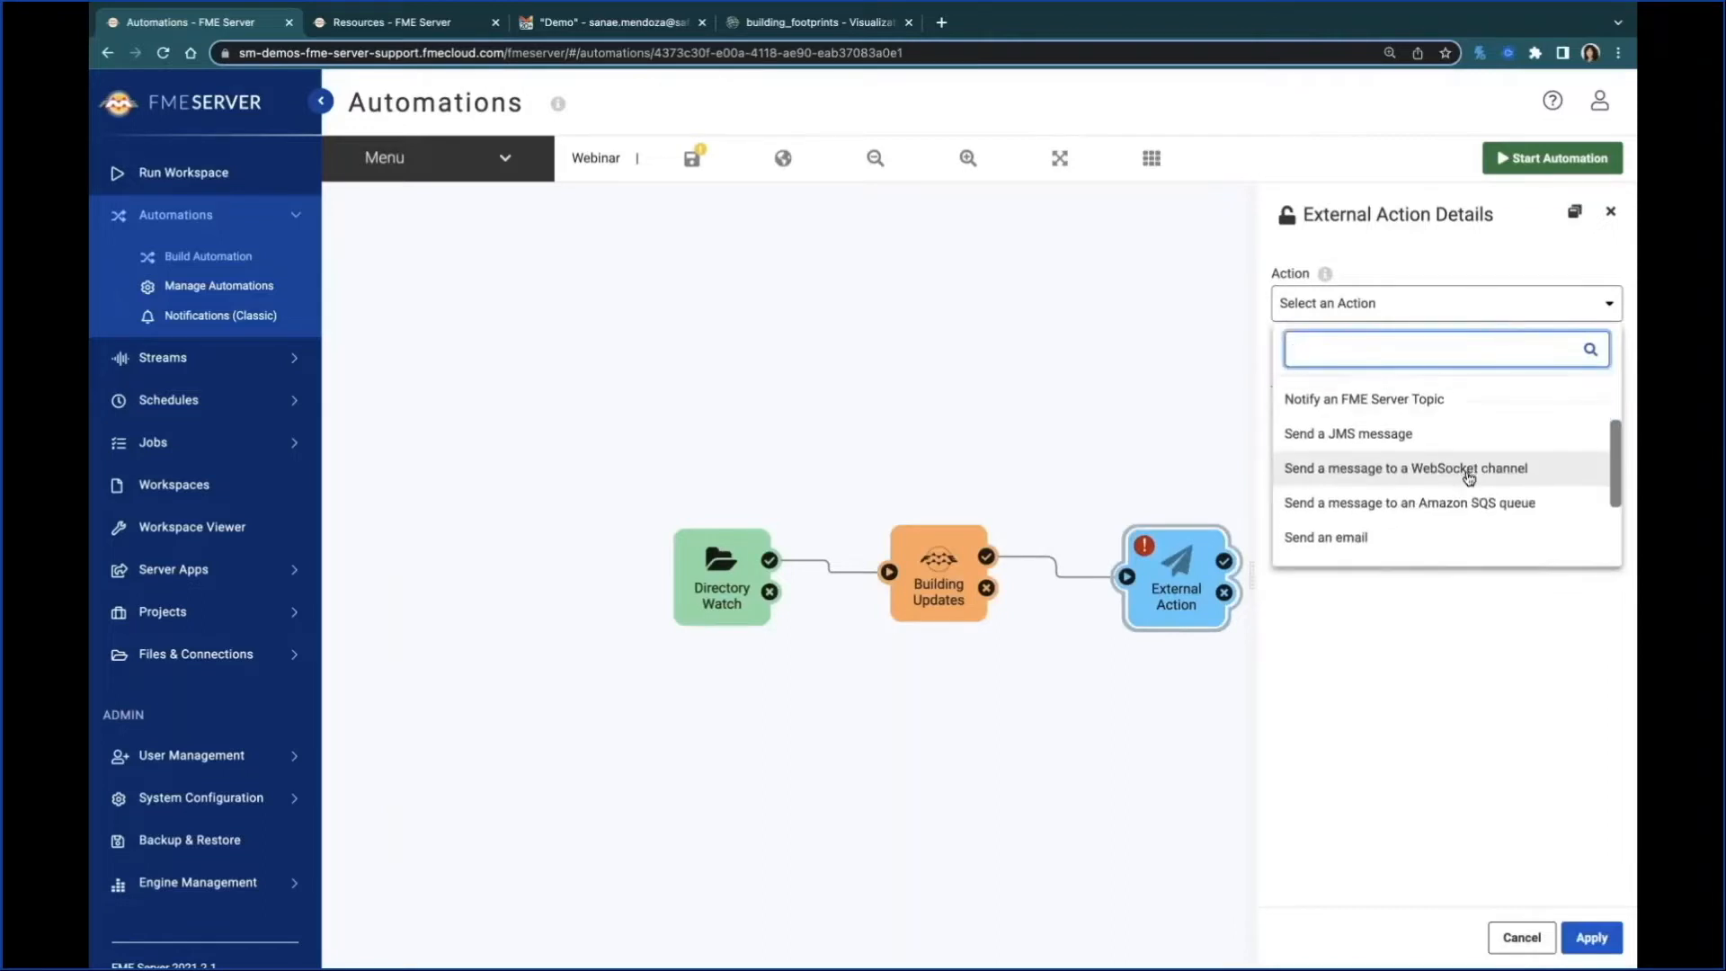
pyautogui.click(1428, 537)
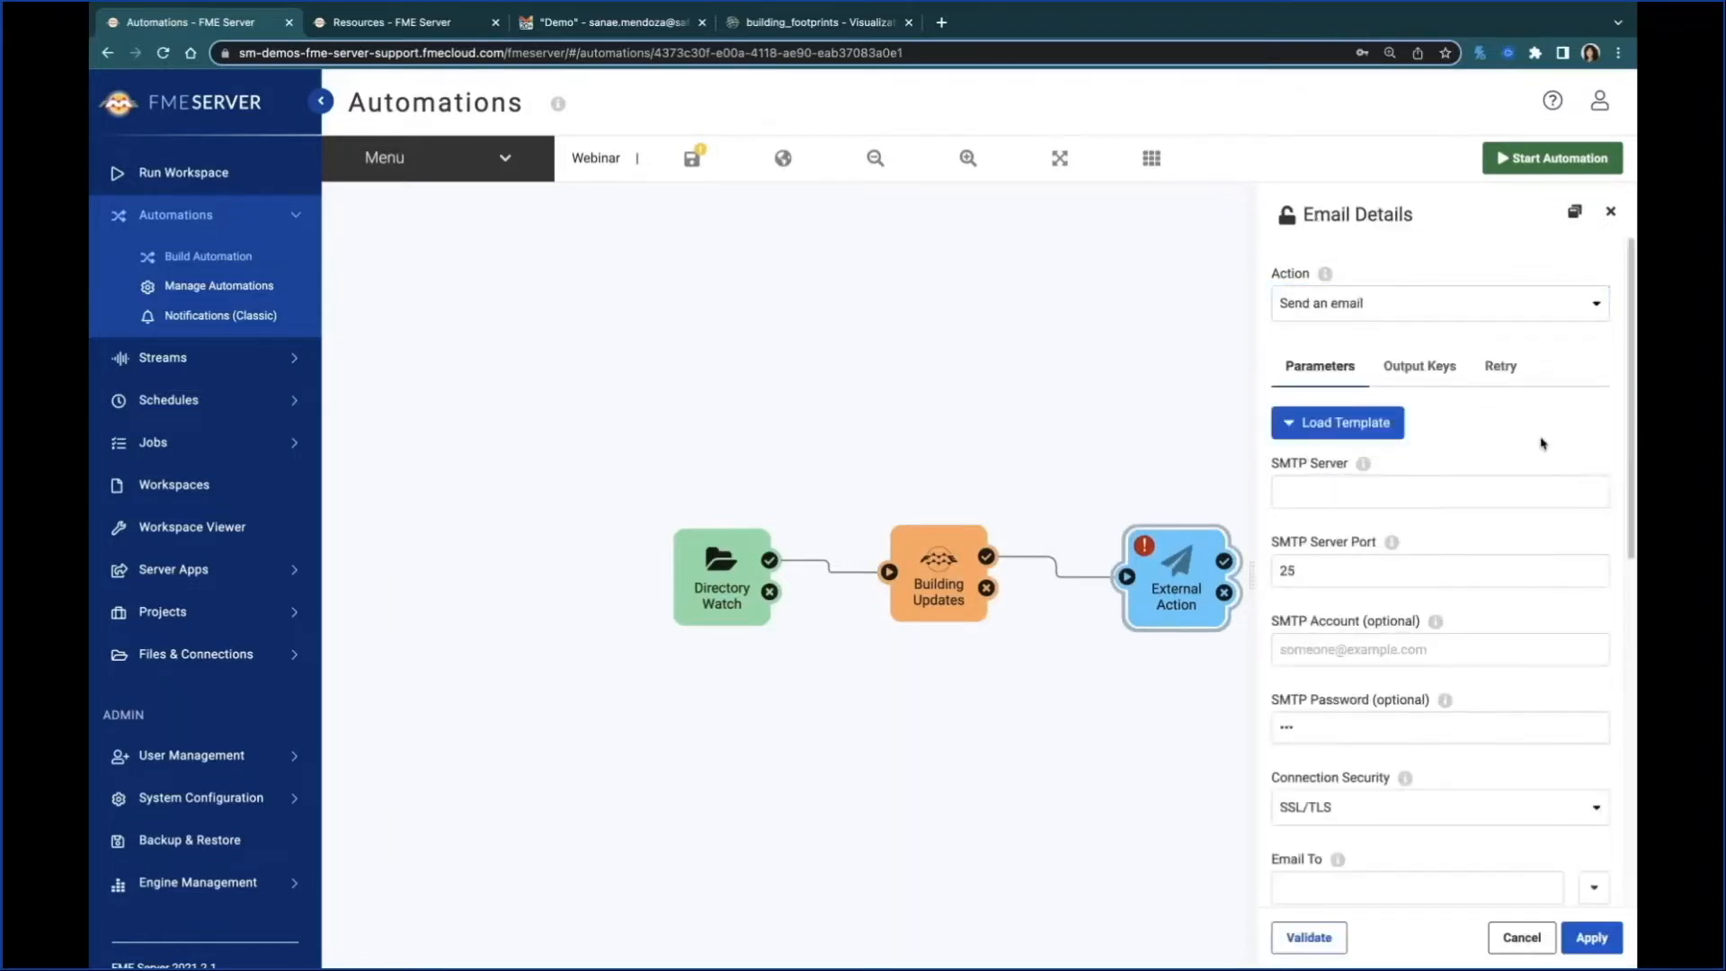
pyautogui.scroll(-7, 1478, 637)
pyautogui.scroll(7, 1469, 663)
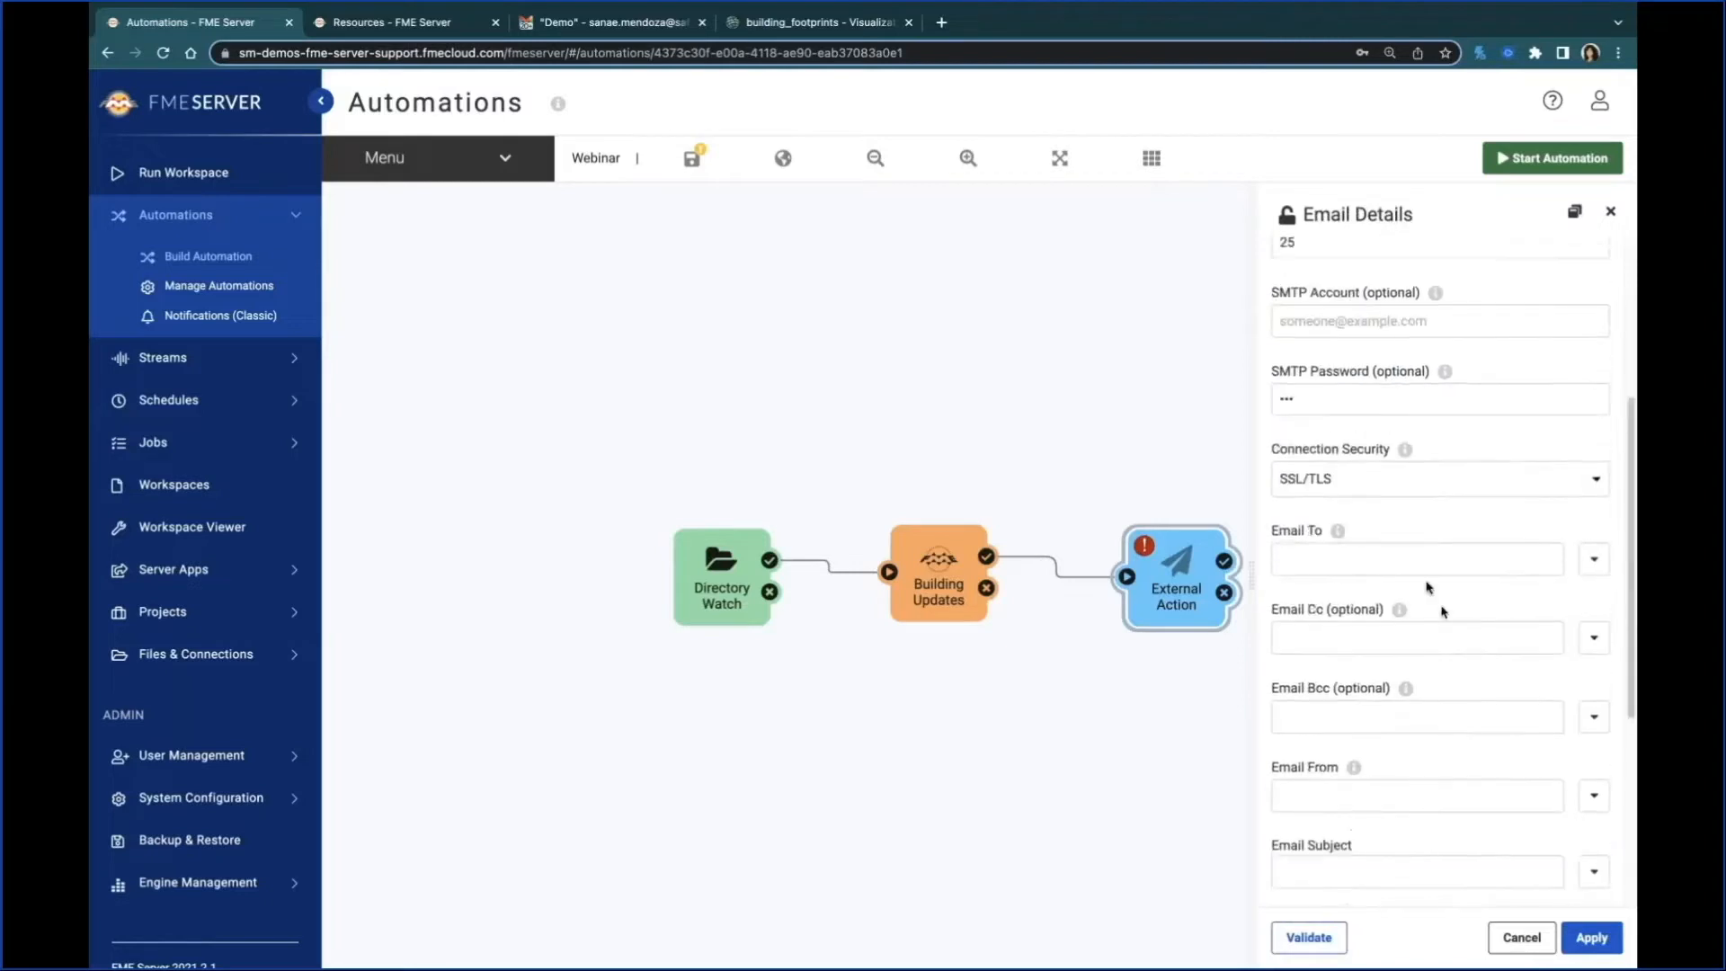
pyautogui.click(1371, 421)
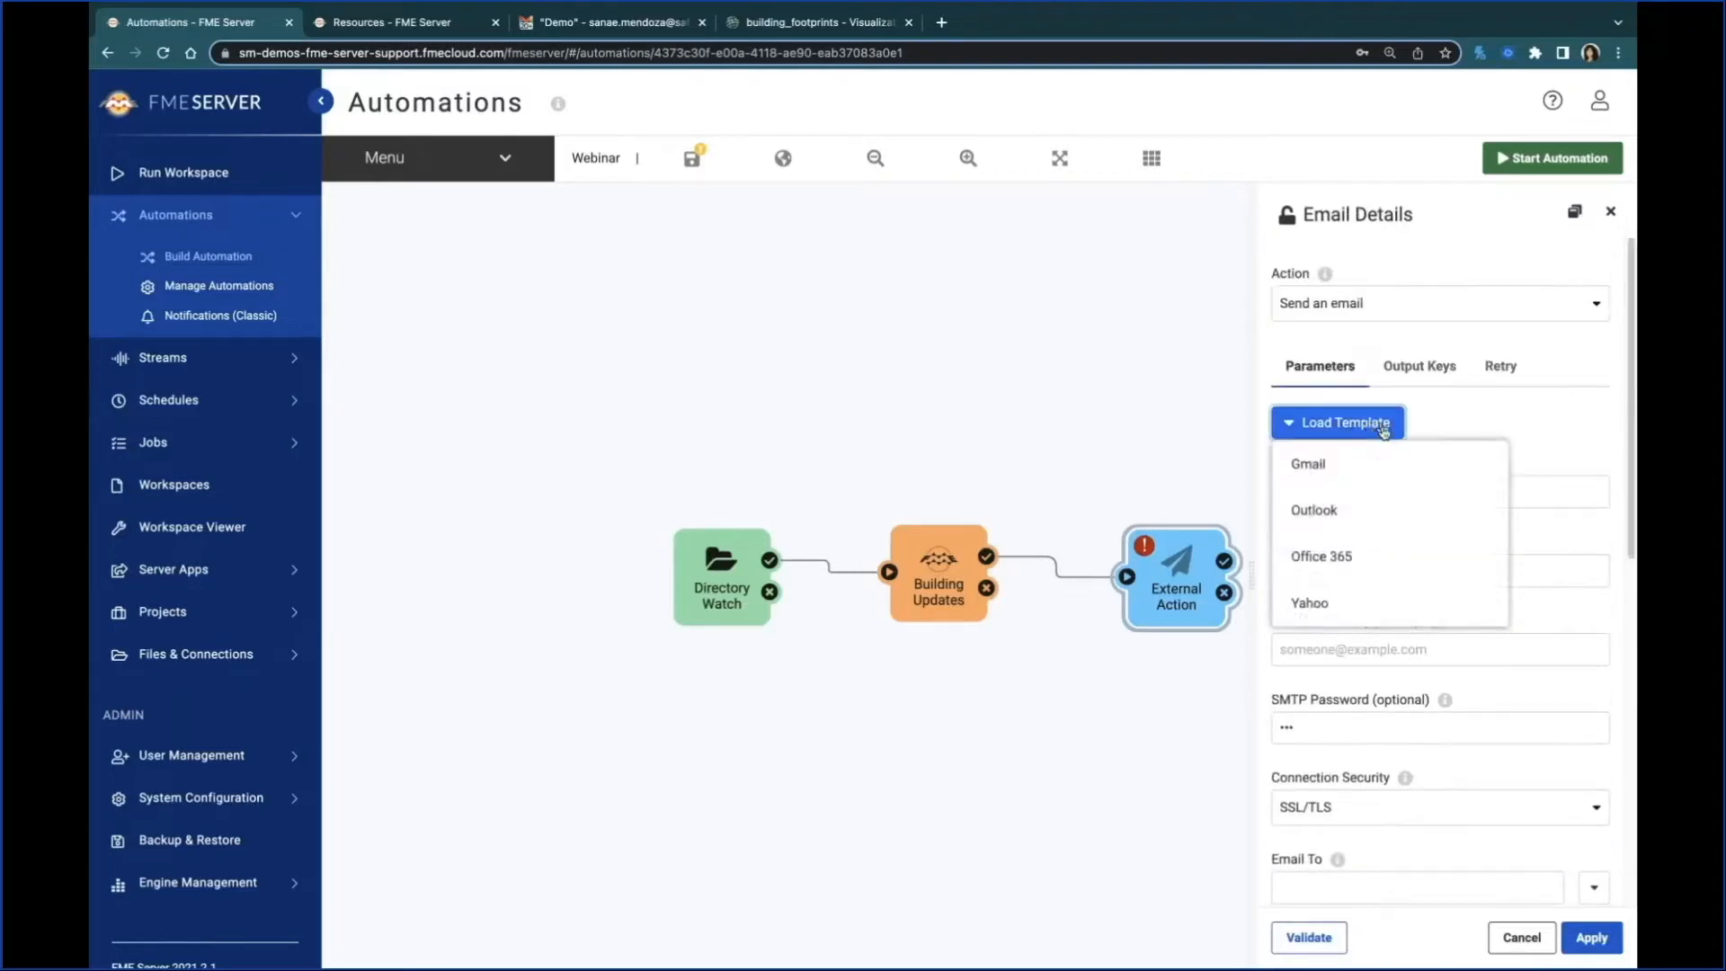
pyautogui.click(1406, 463)
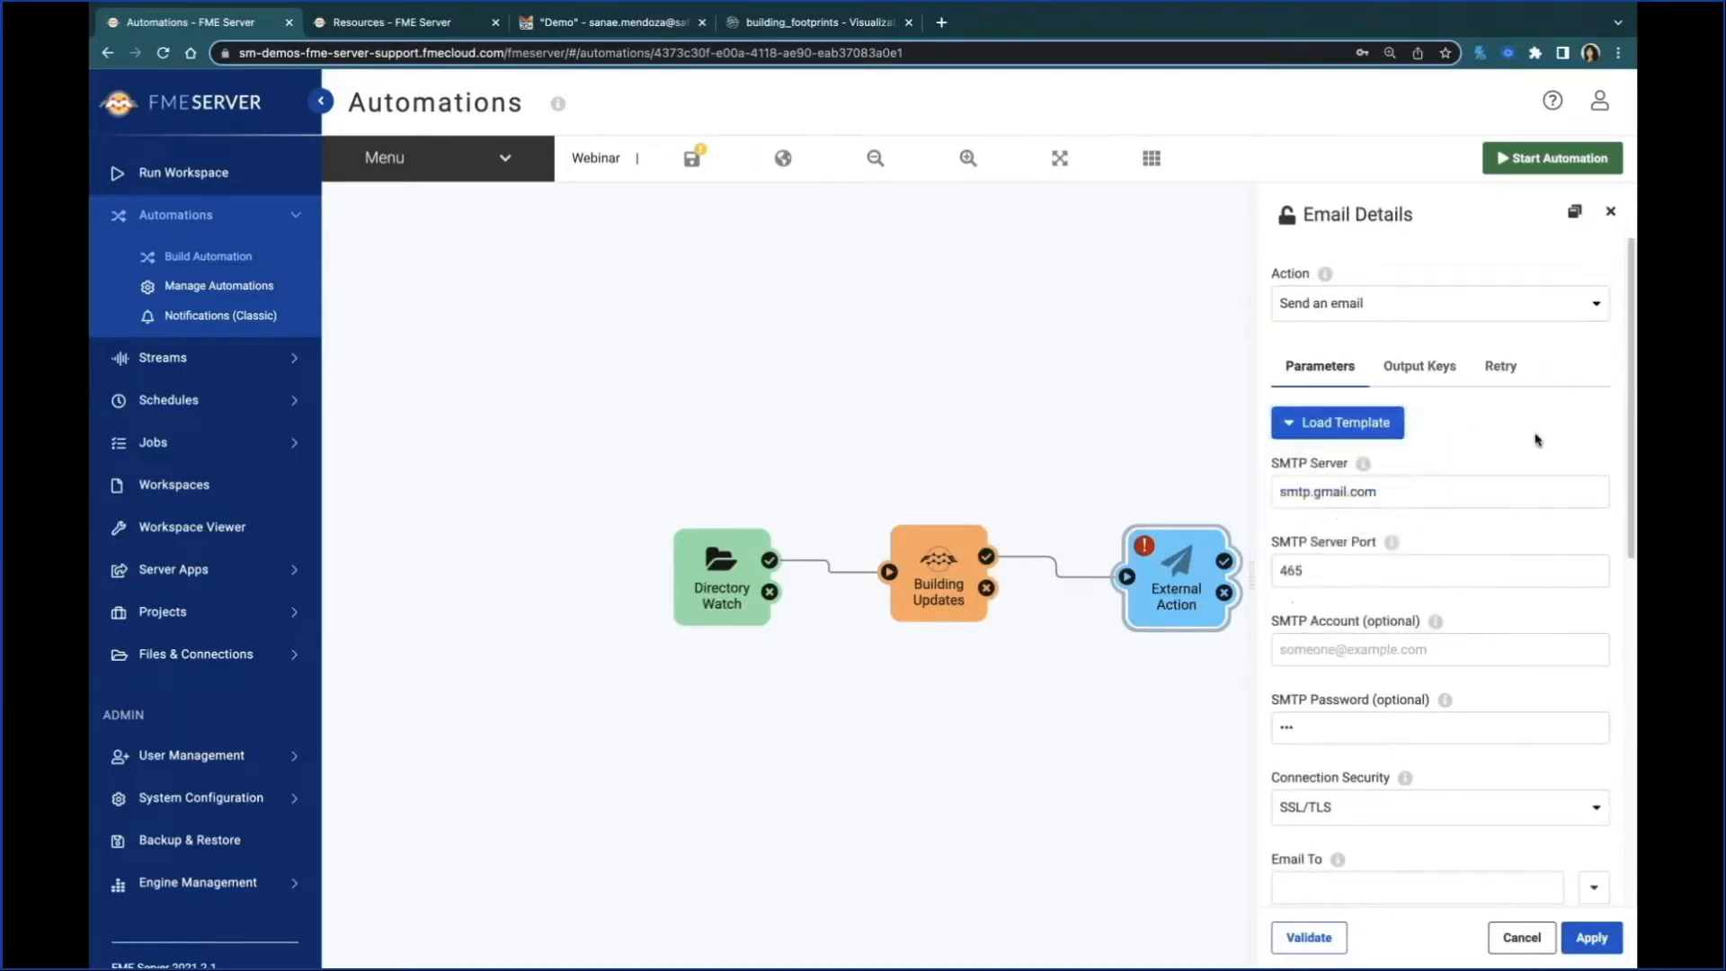
# Step: Look over the remaining email parameters down to the email body and save the Webinar automation
pyautogui.scroll(-5, 1414, 570)
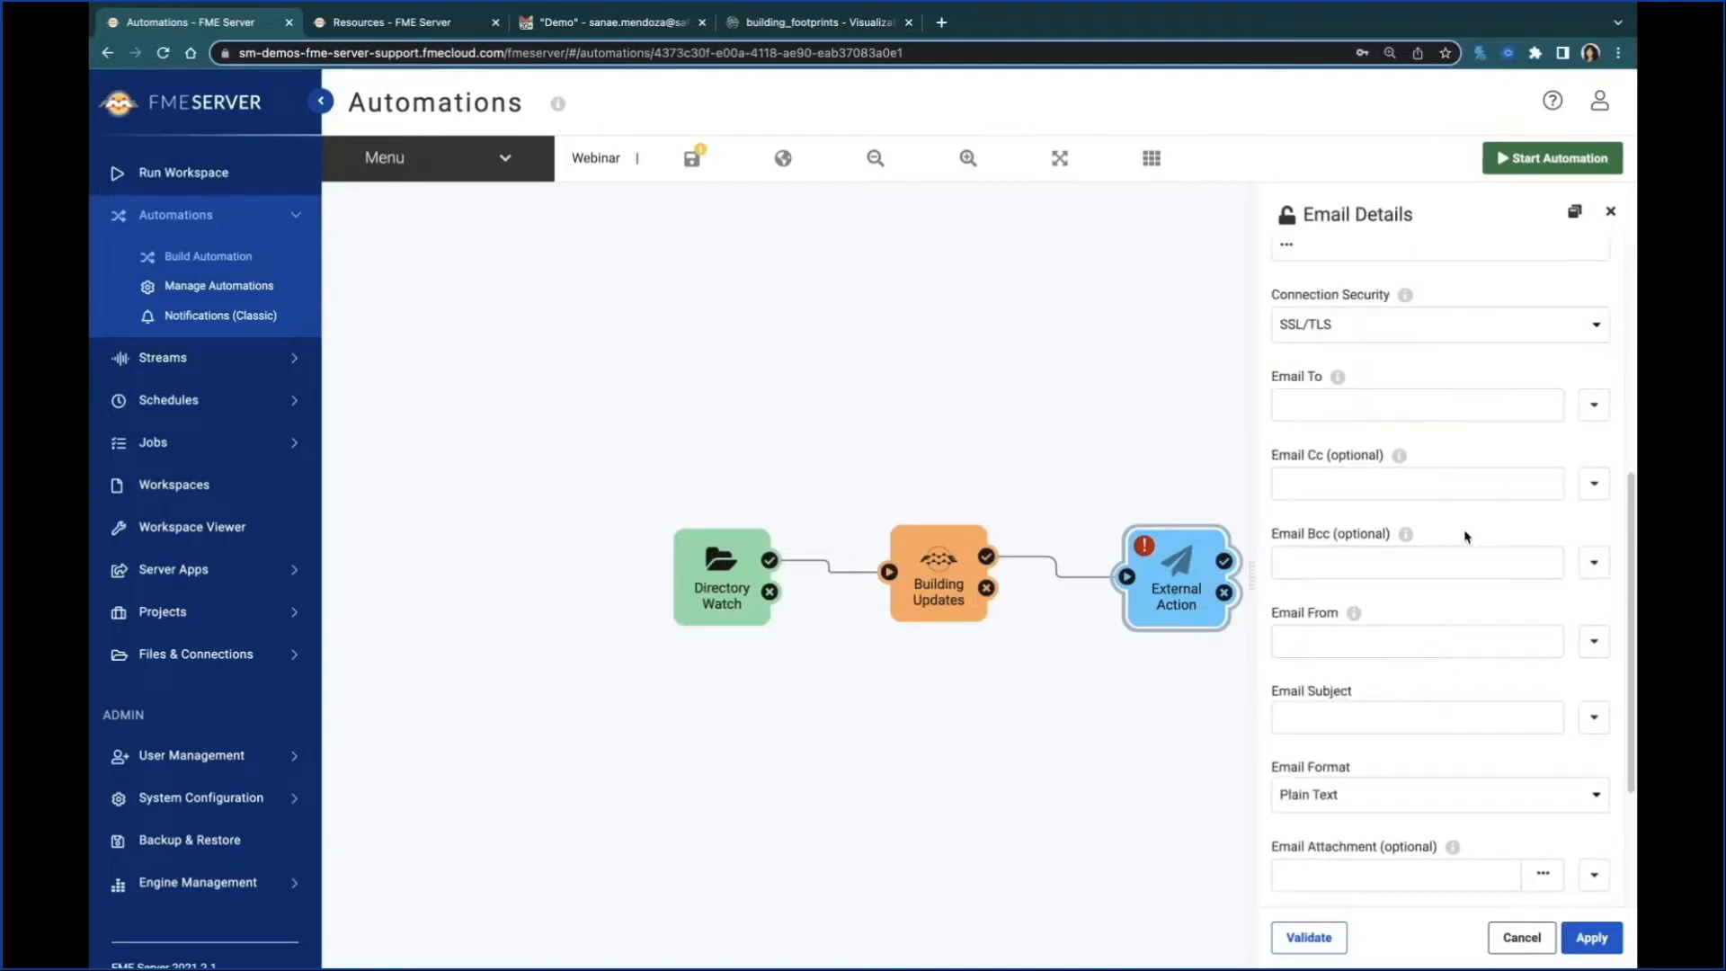
pyautogui.scroll(-3, 1400, 719)
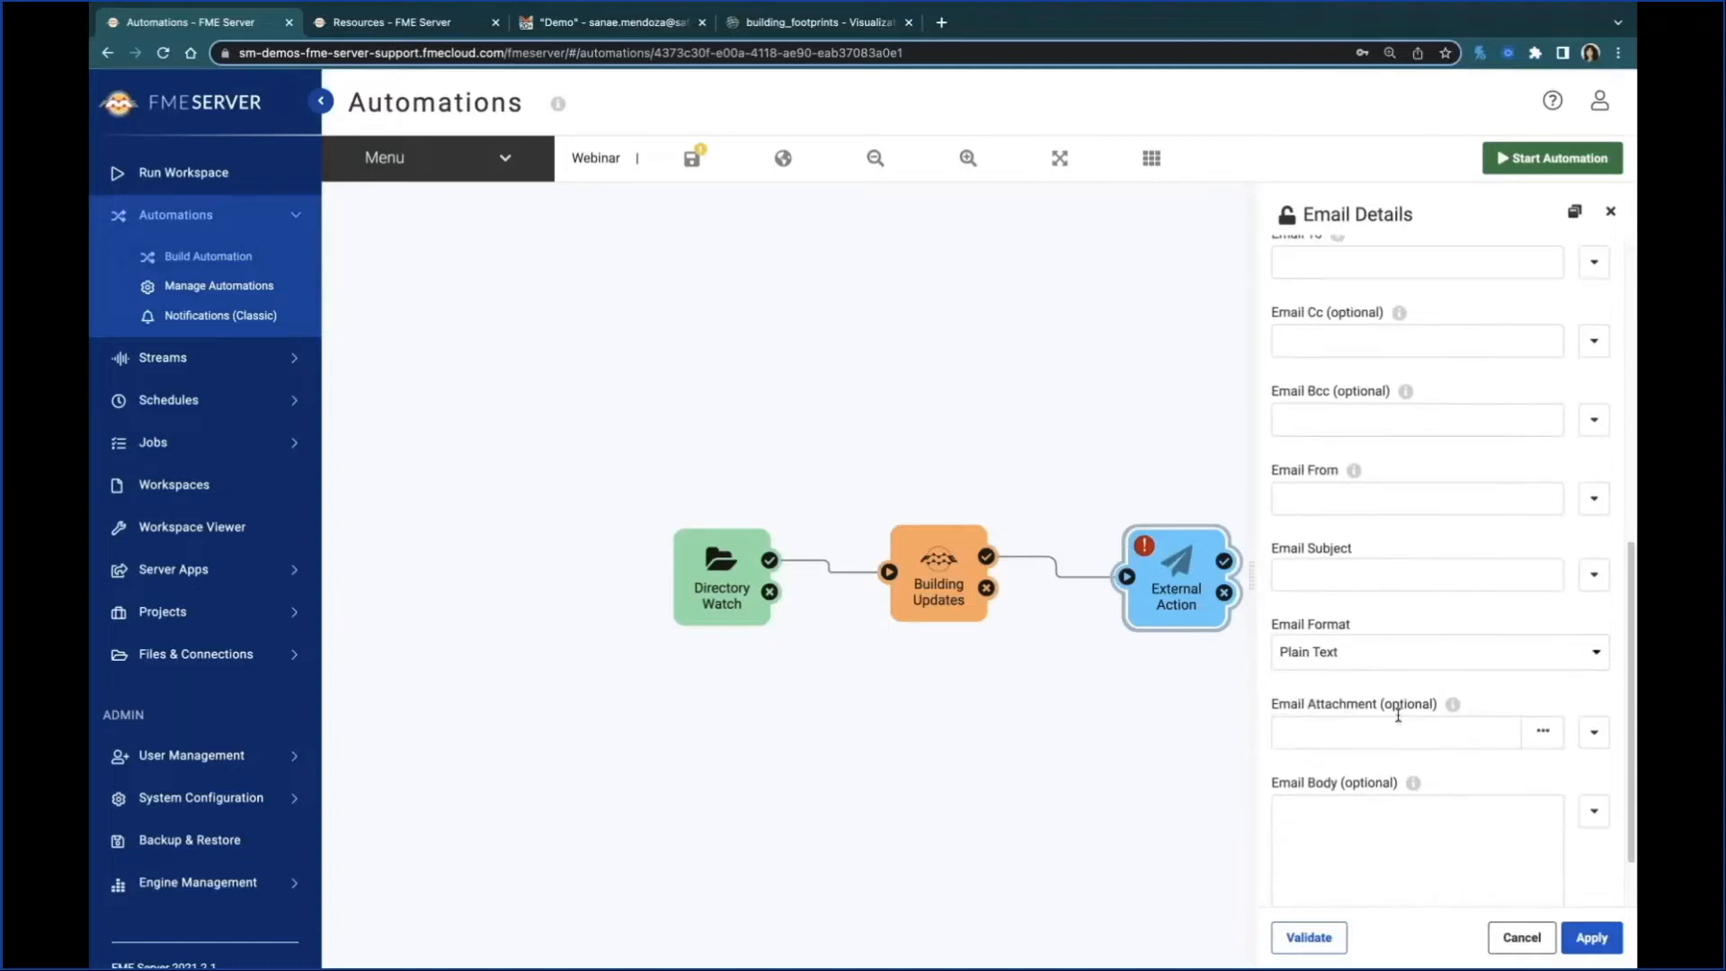
pyautogui.click(1400, 773)
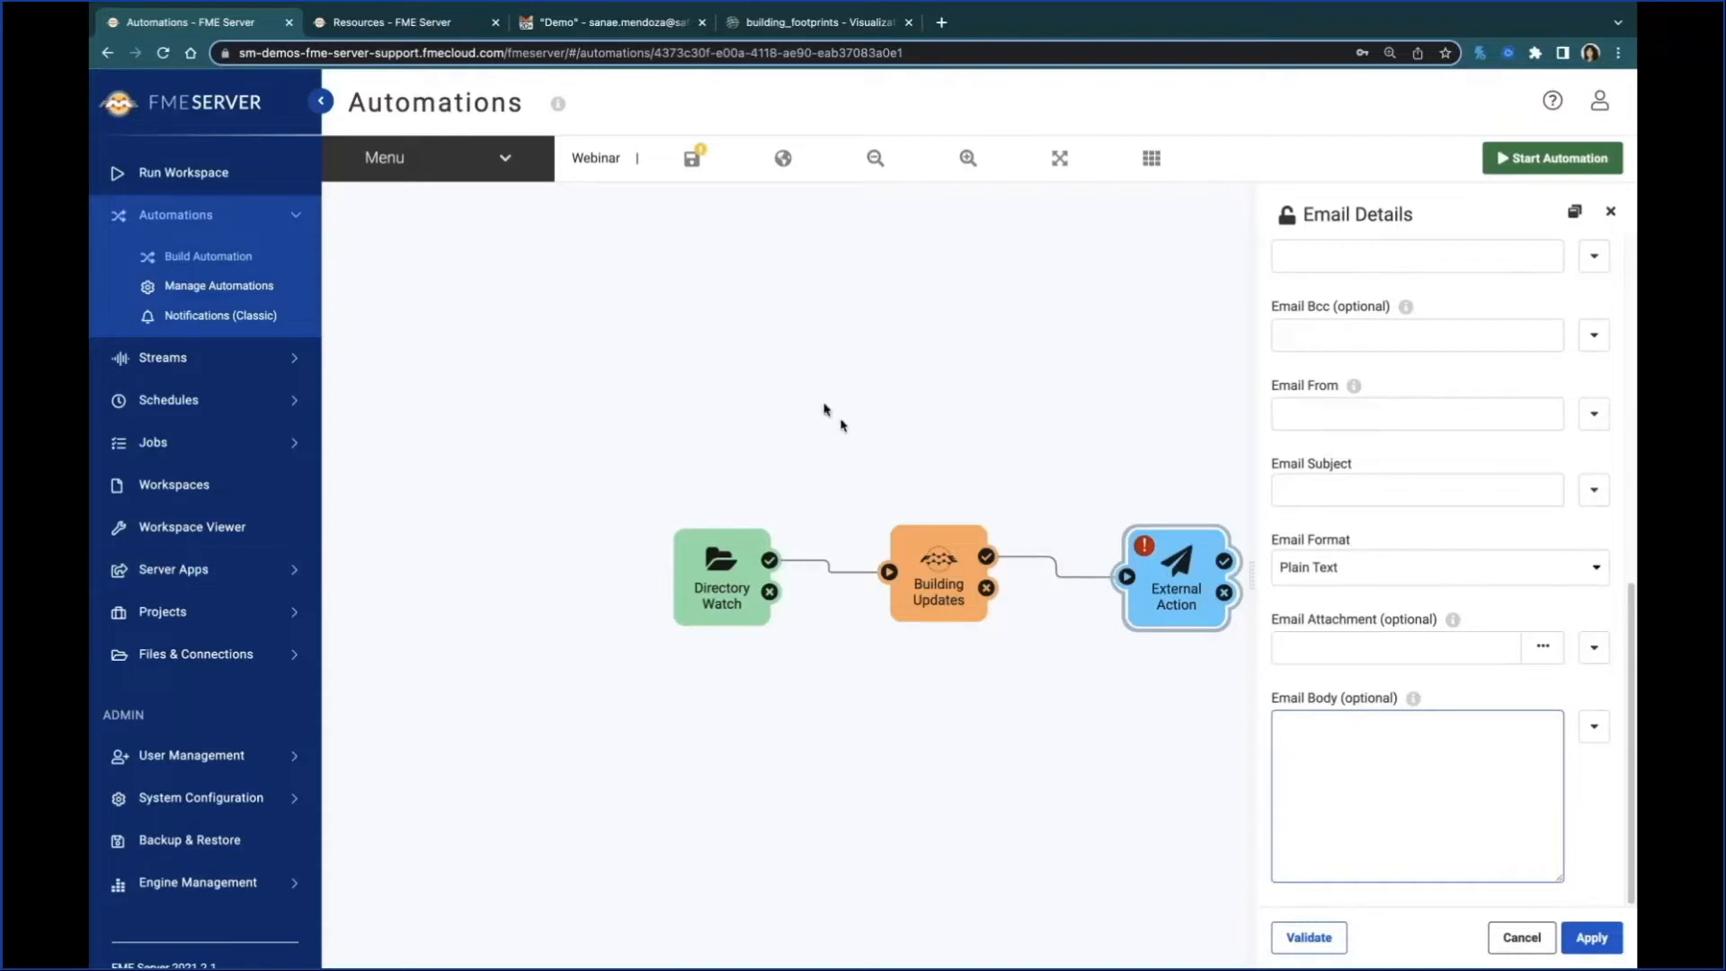
pyautogui.click(694, 160)
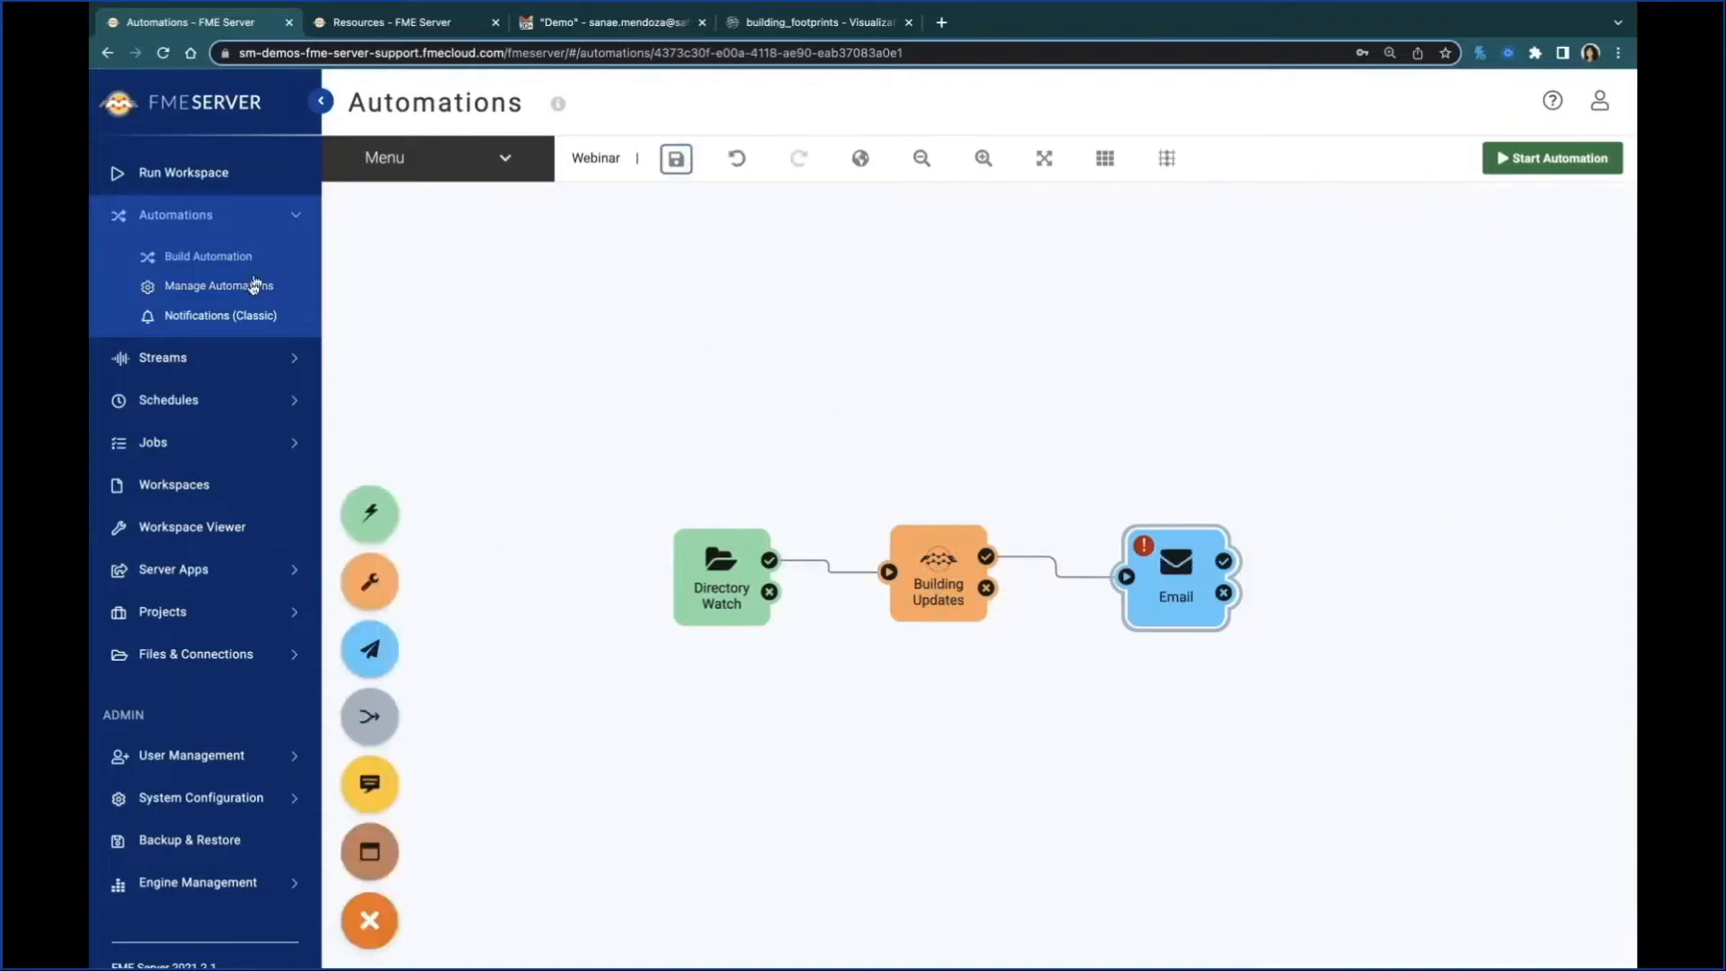
# Step: Open the BuildingUpdatesExampleComplete automation and examine its Email action's settings, including the HTML body
pyautogui.click(246, 287)
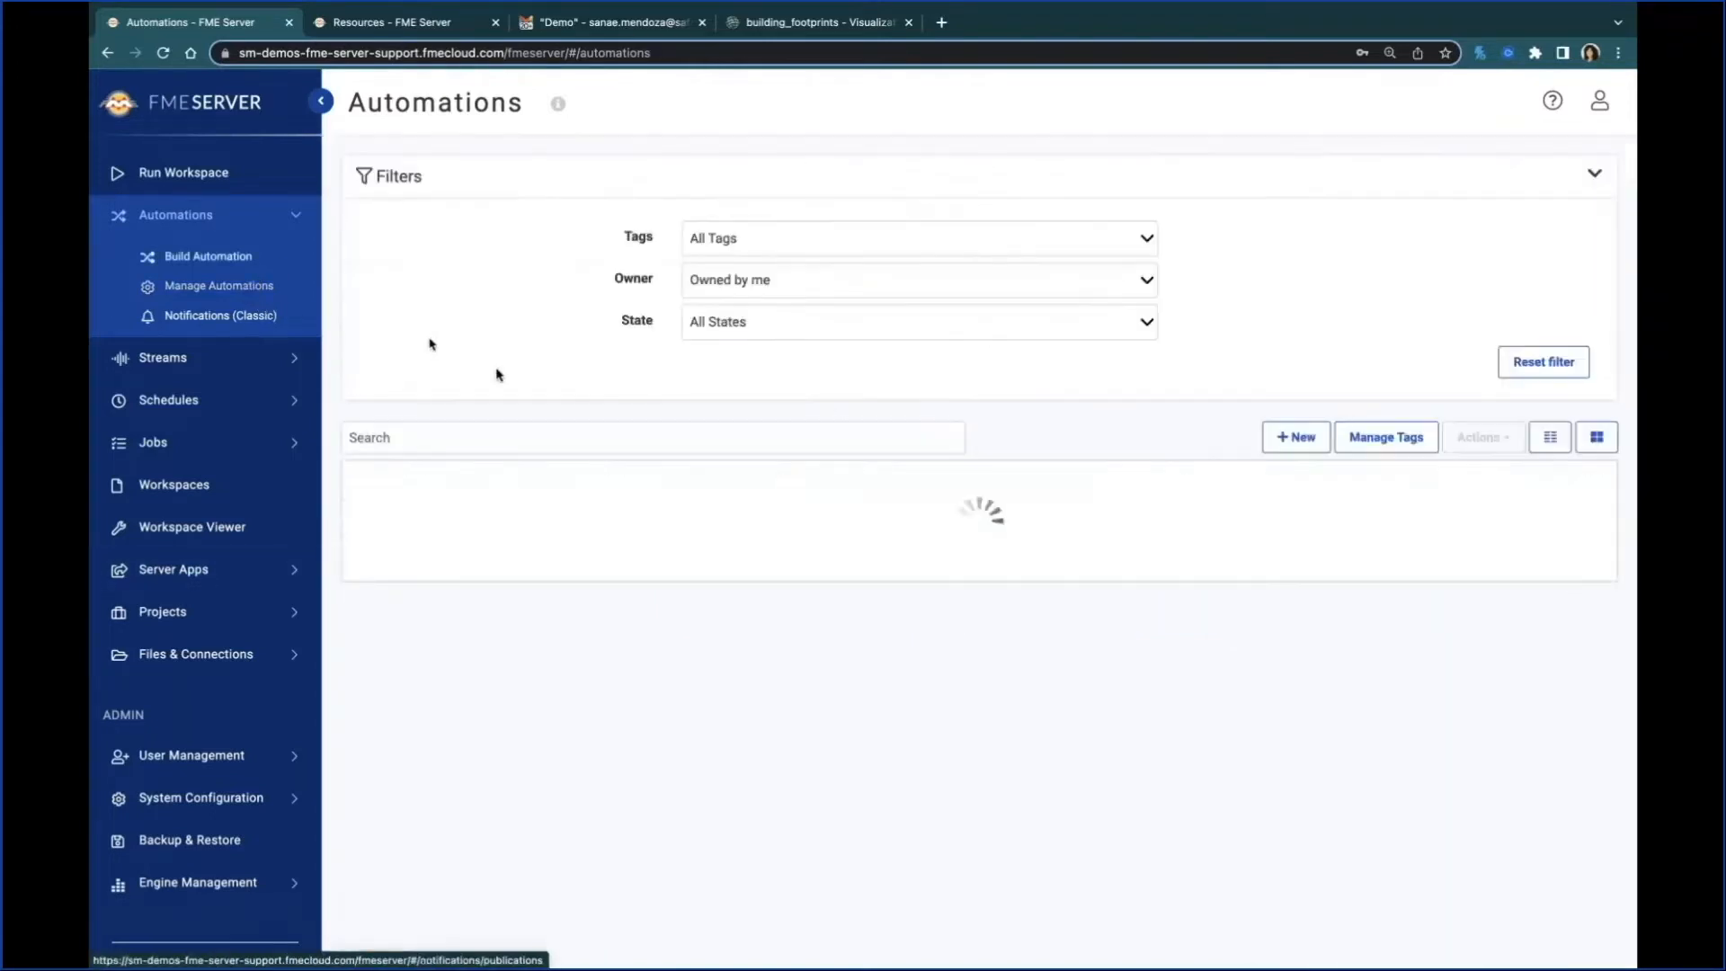
pyautogui.click(544, 567)
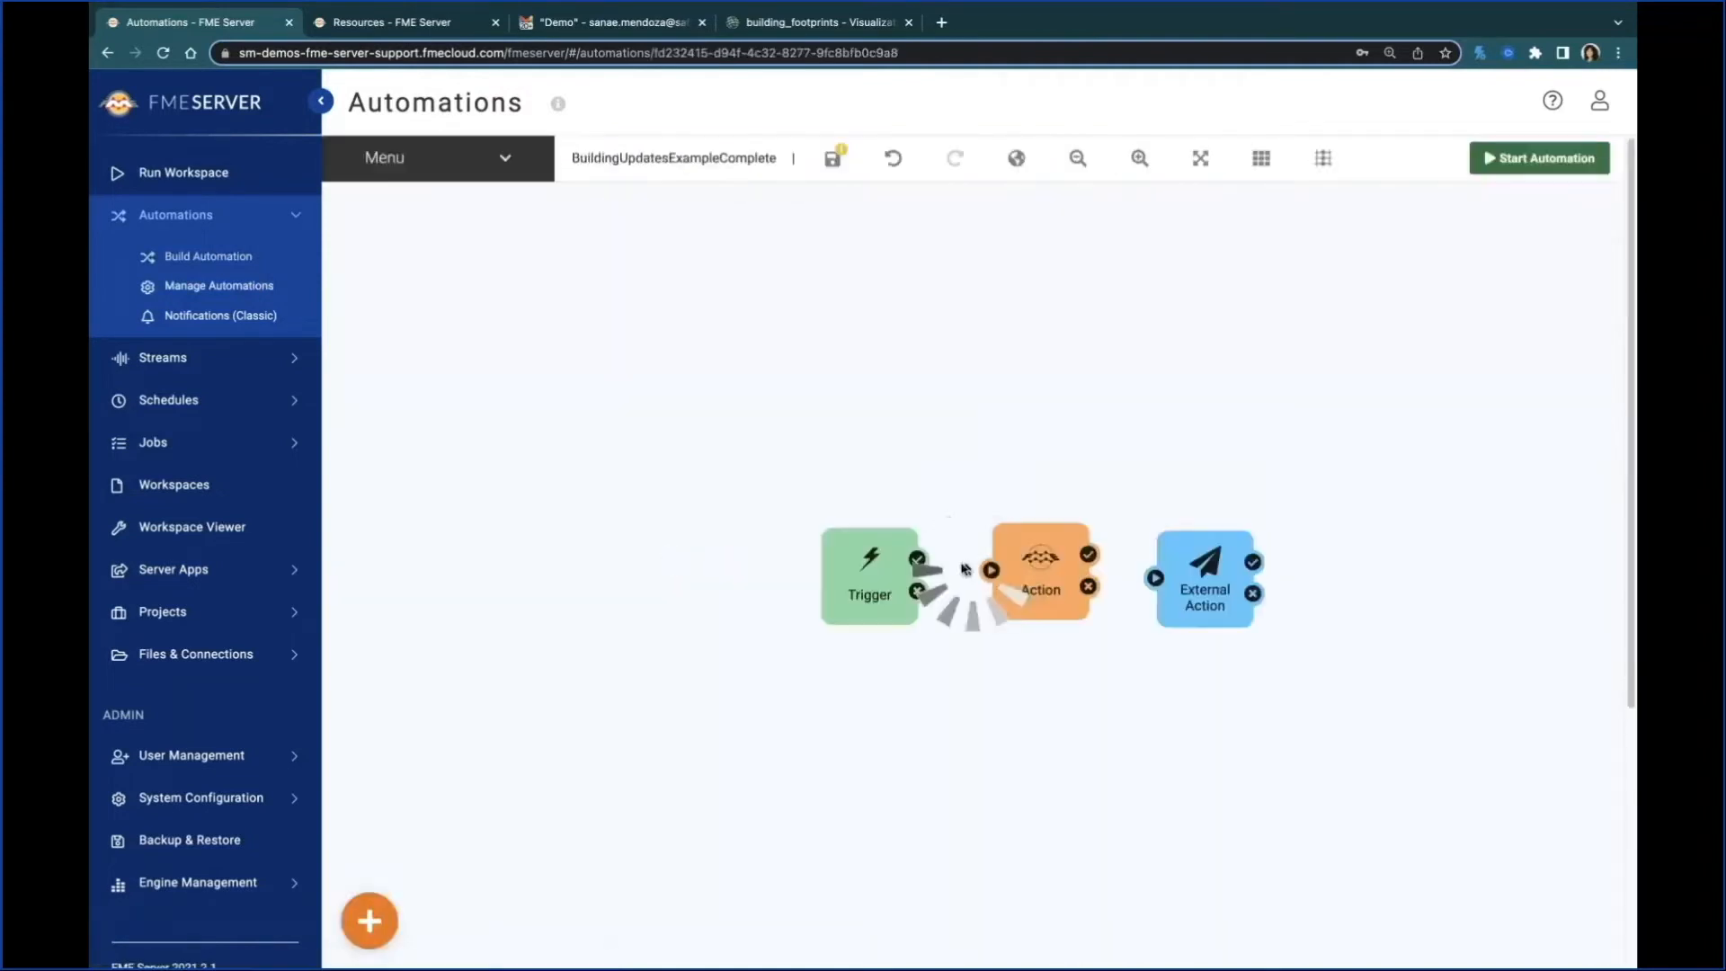
pyautogui.click(1200, 604)
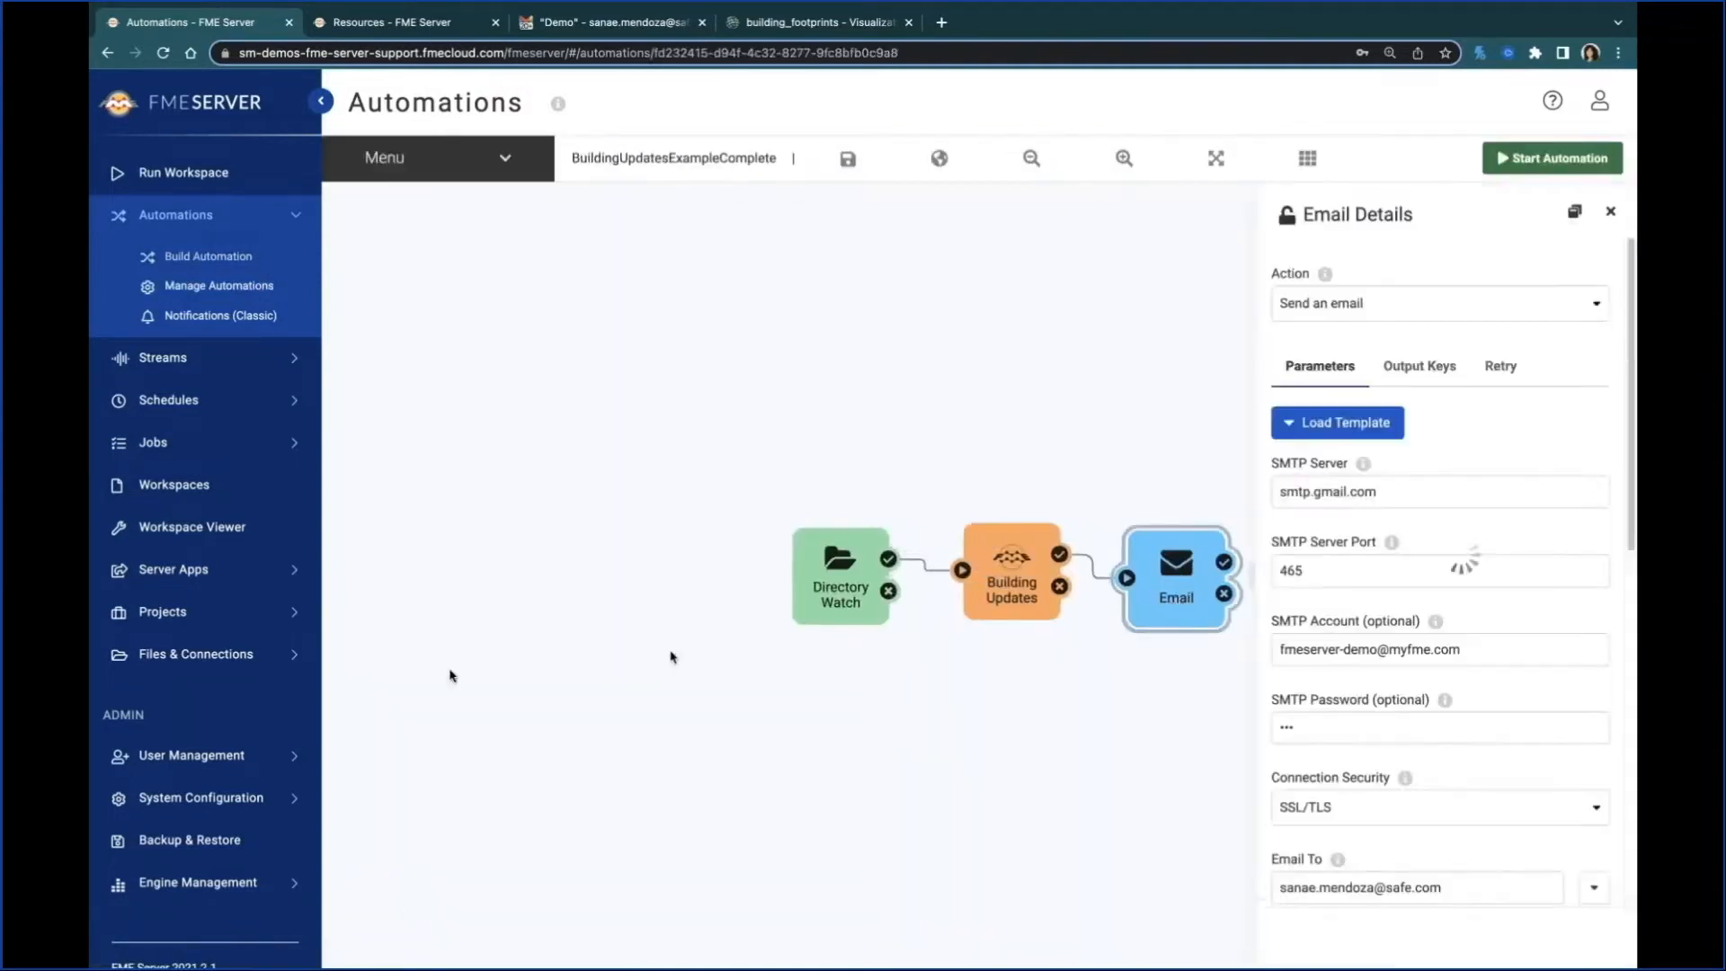
pyautogui.scroll(-8, 1430, 711)
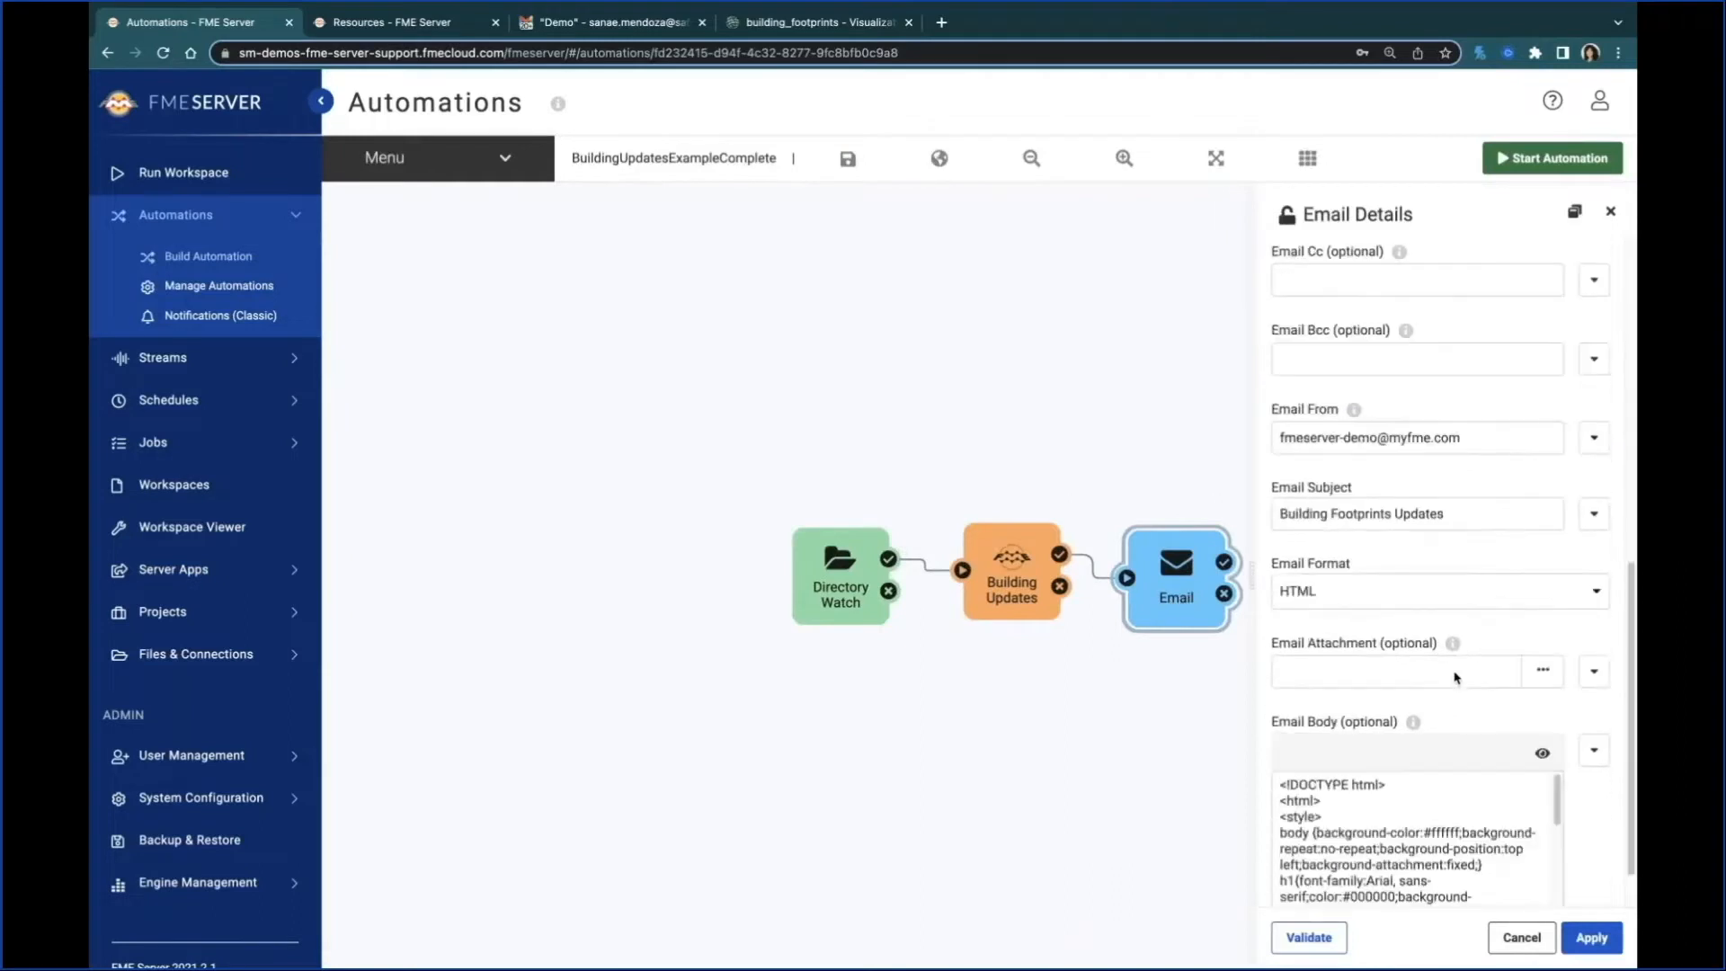
pyautogui.scroll(-5, 1450, 758)
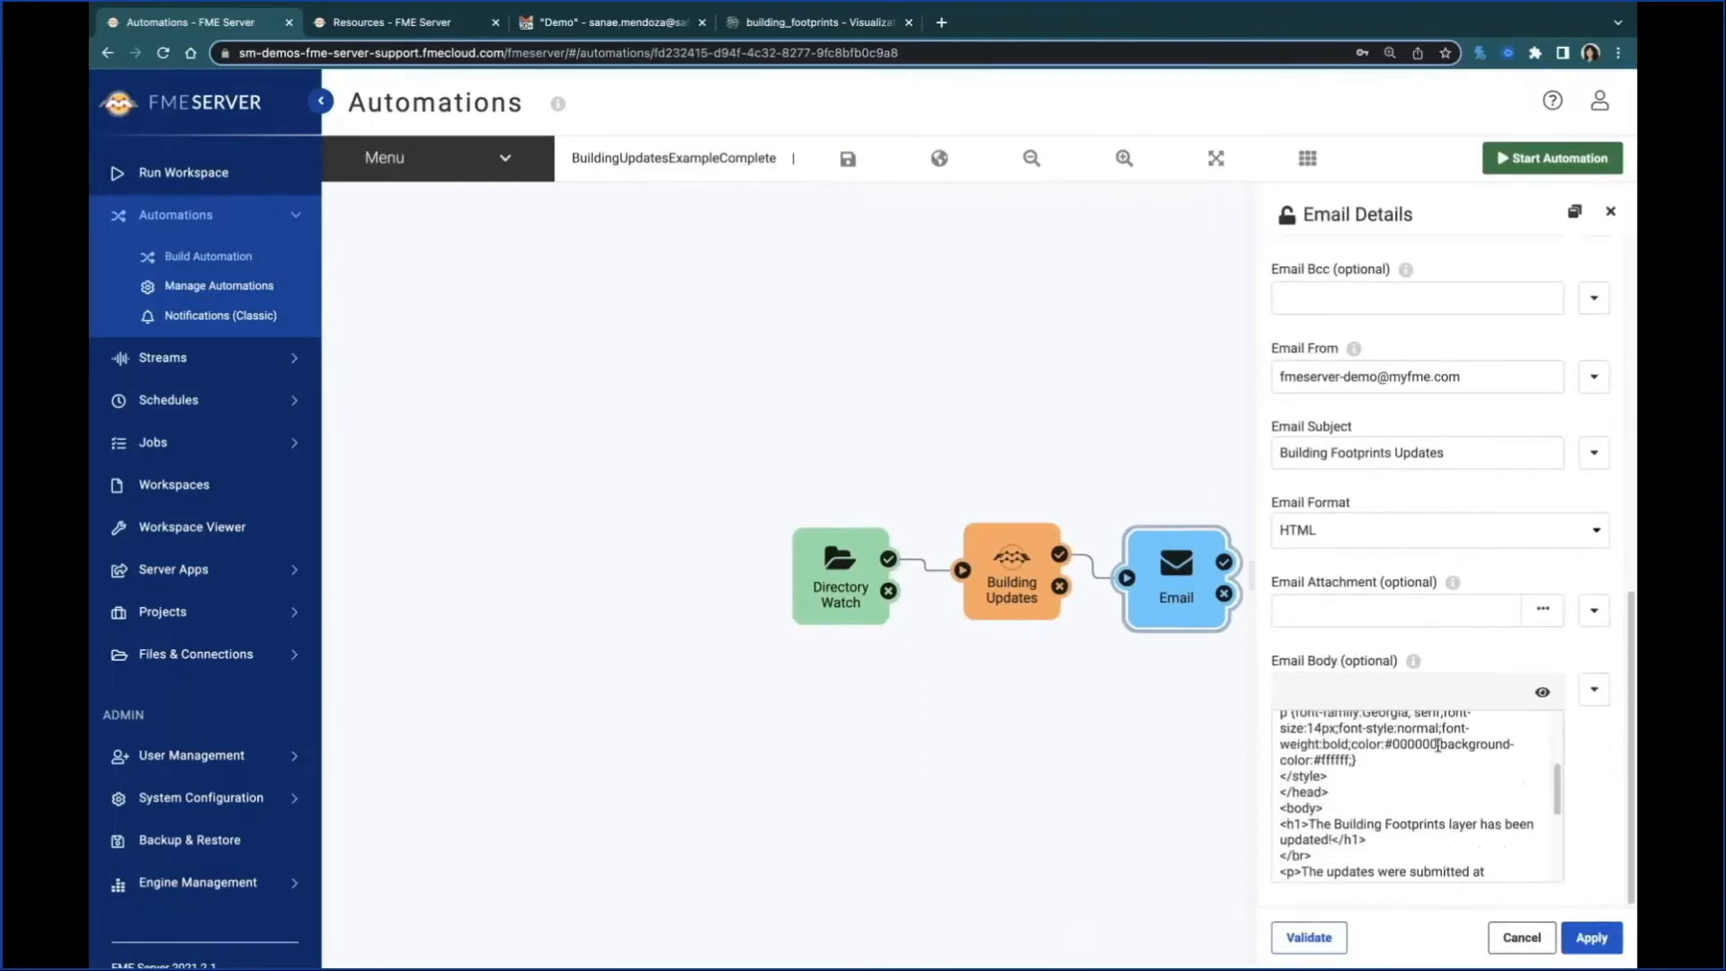
pyautogui.scroll(-3, 1425, 778)
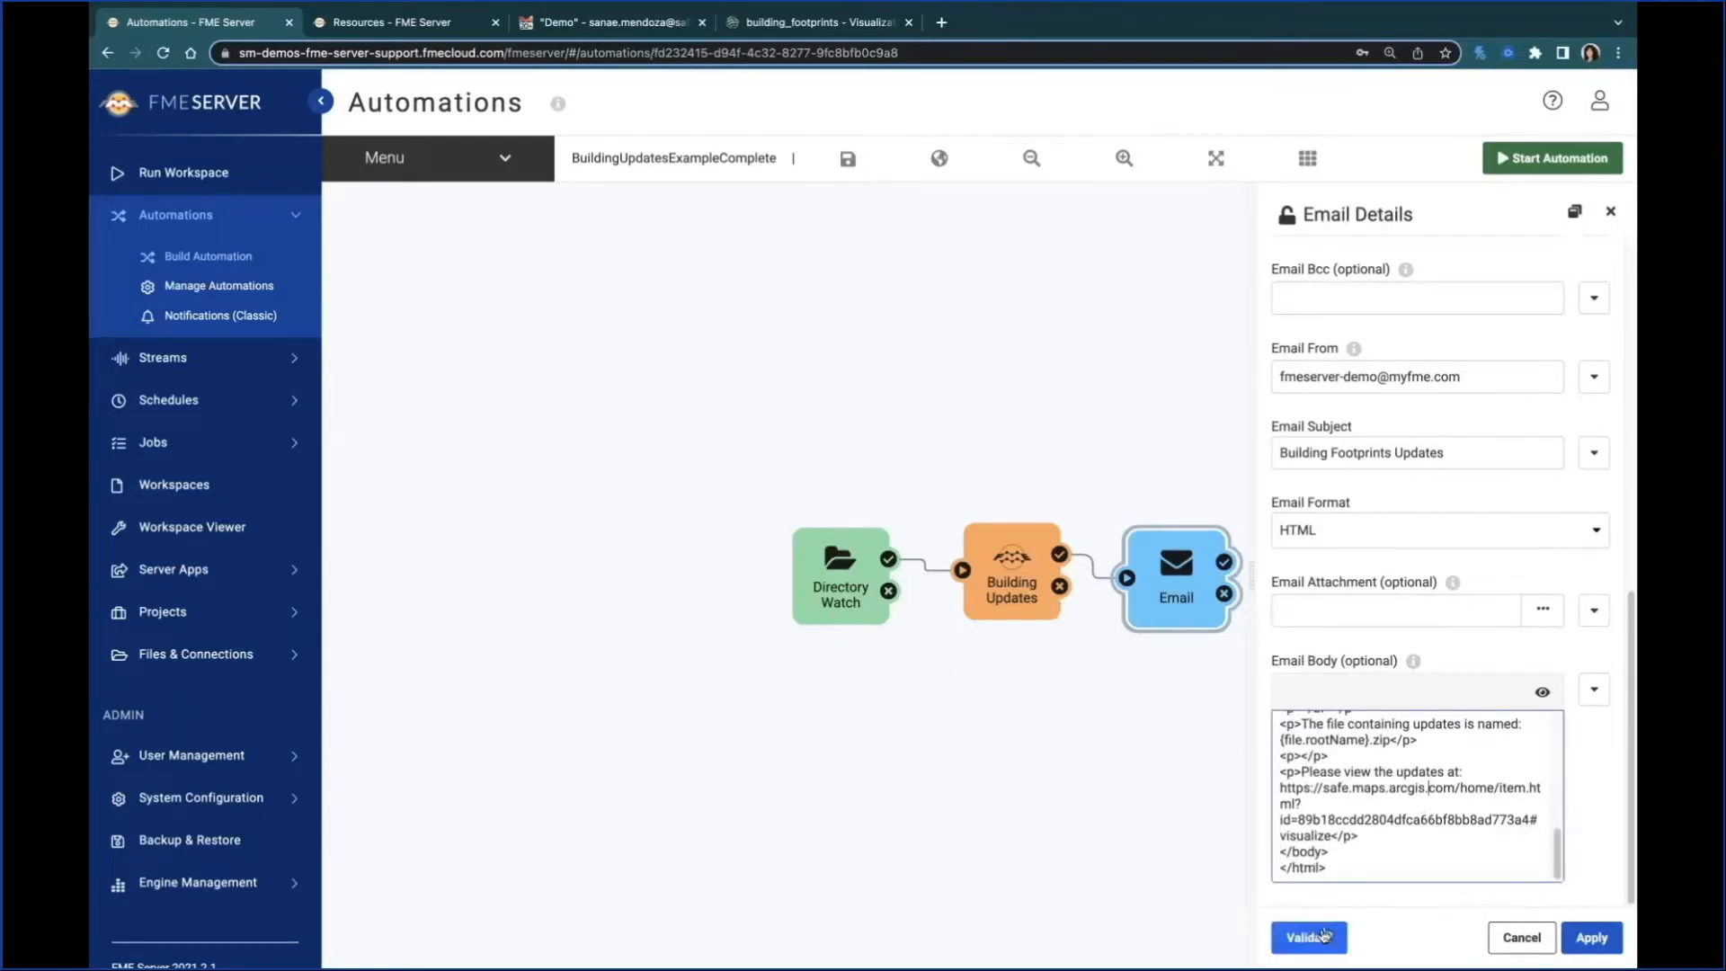
# Step: Validate and apply the email settings, and start the BuildingUpdatesExampleComplete automation
pyautogui.scroll(15, 1437, 673)
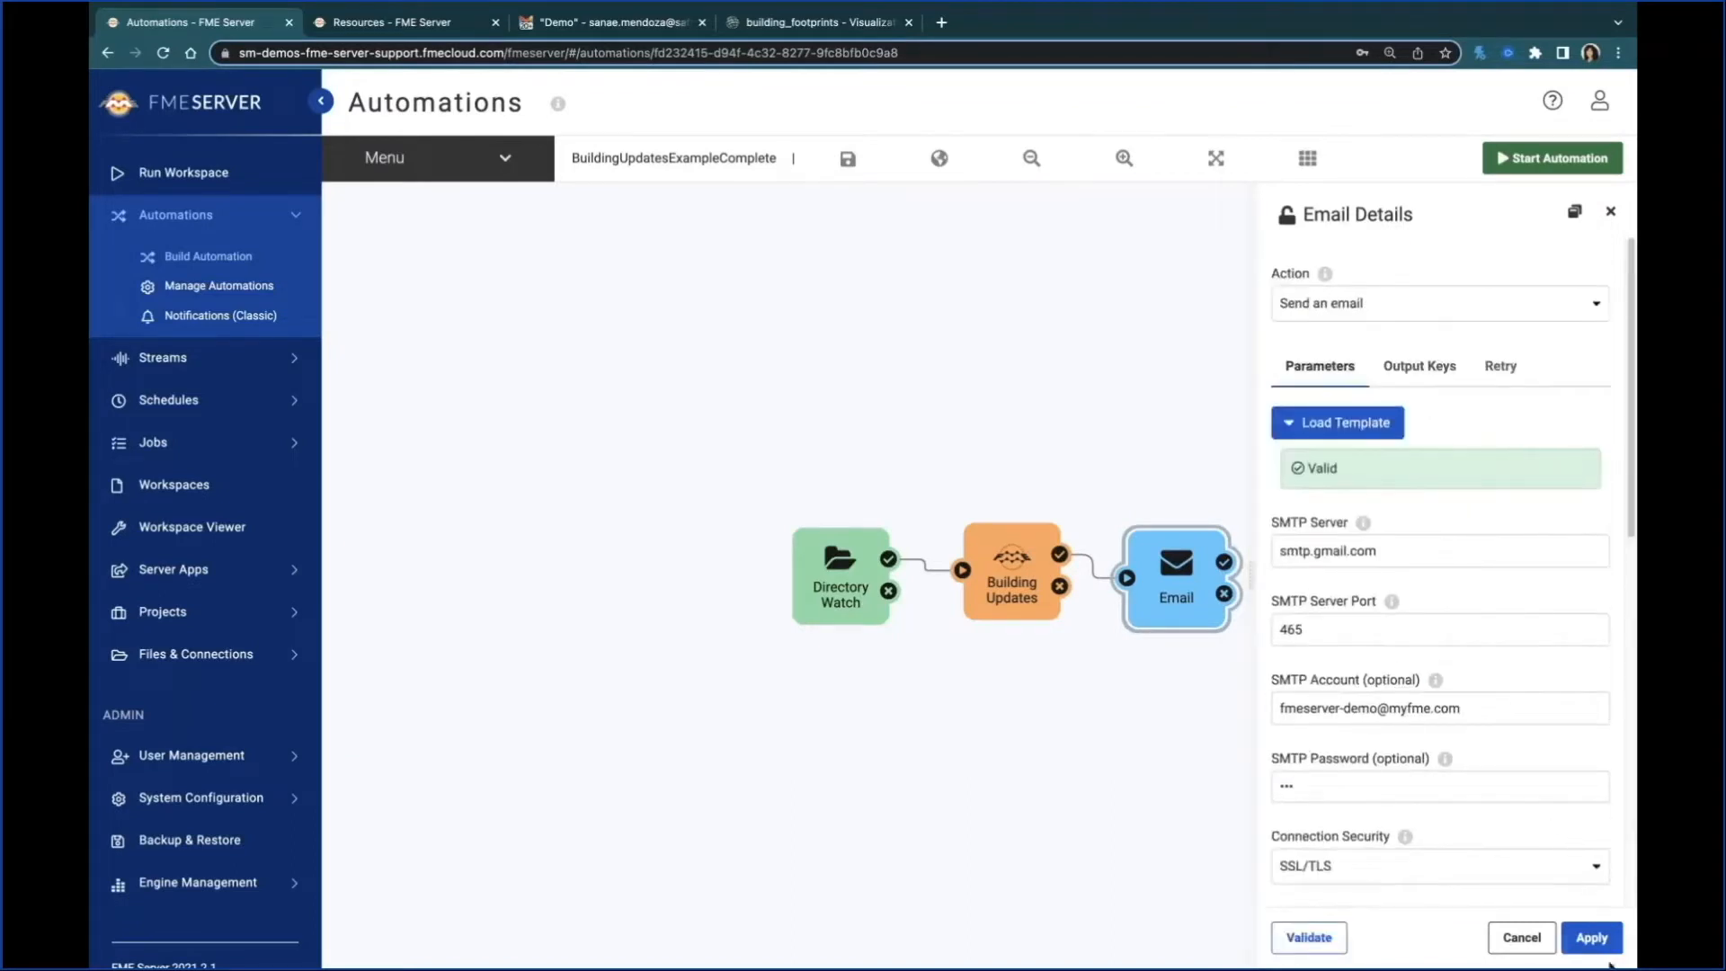
pyautogui.click(1593, 937)
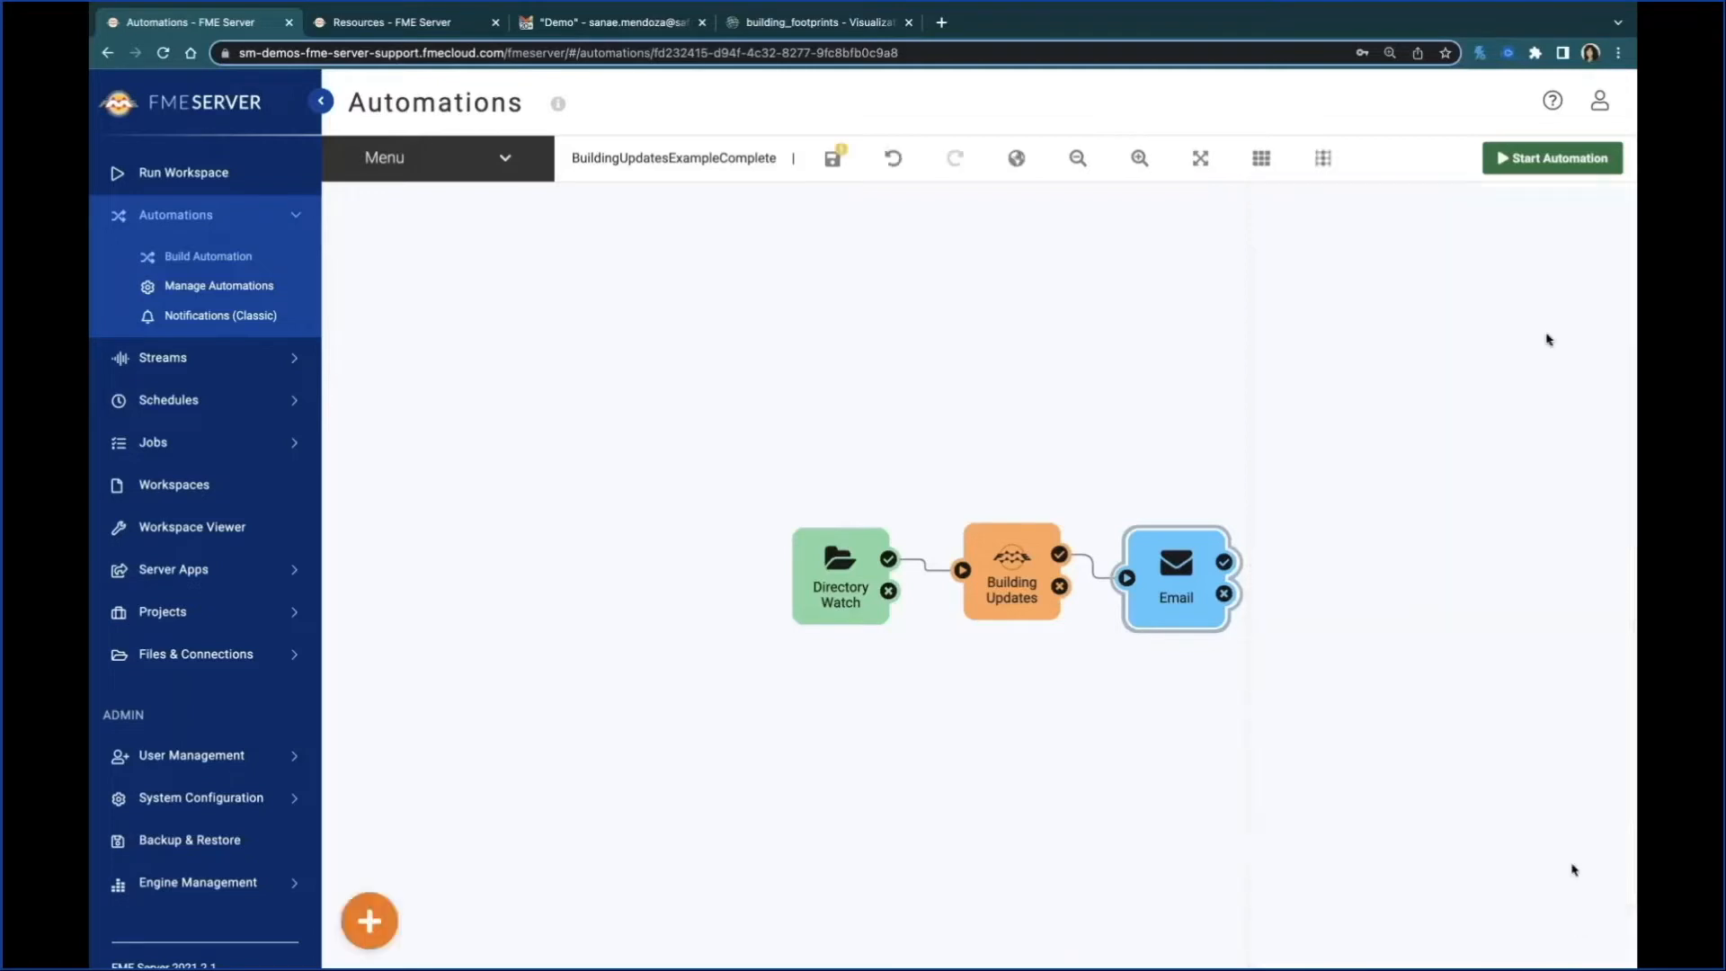
pyautogui.click(1526, 166)
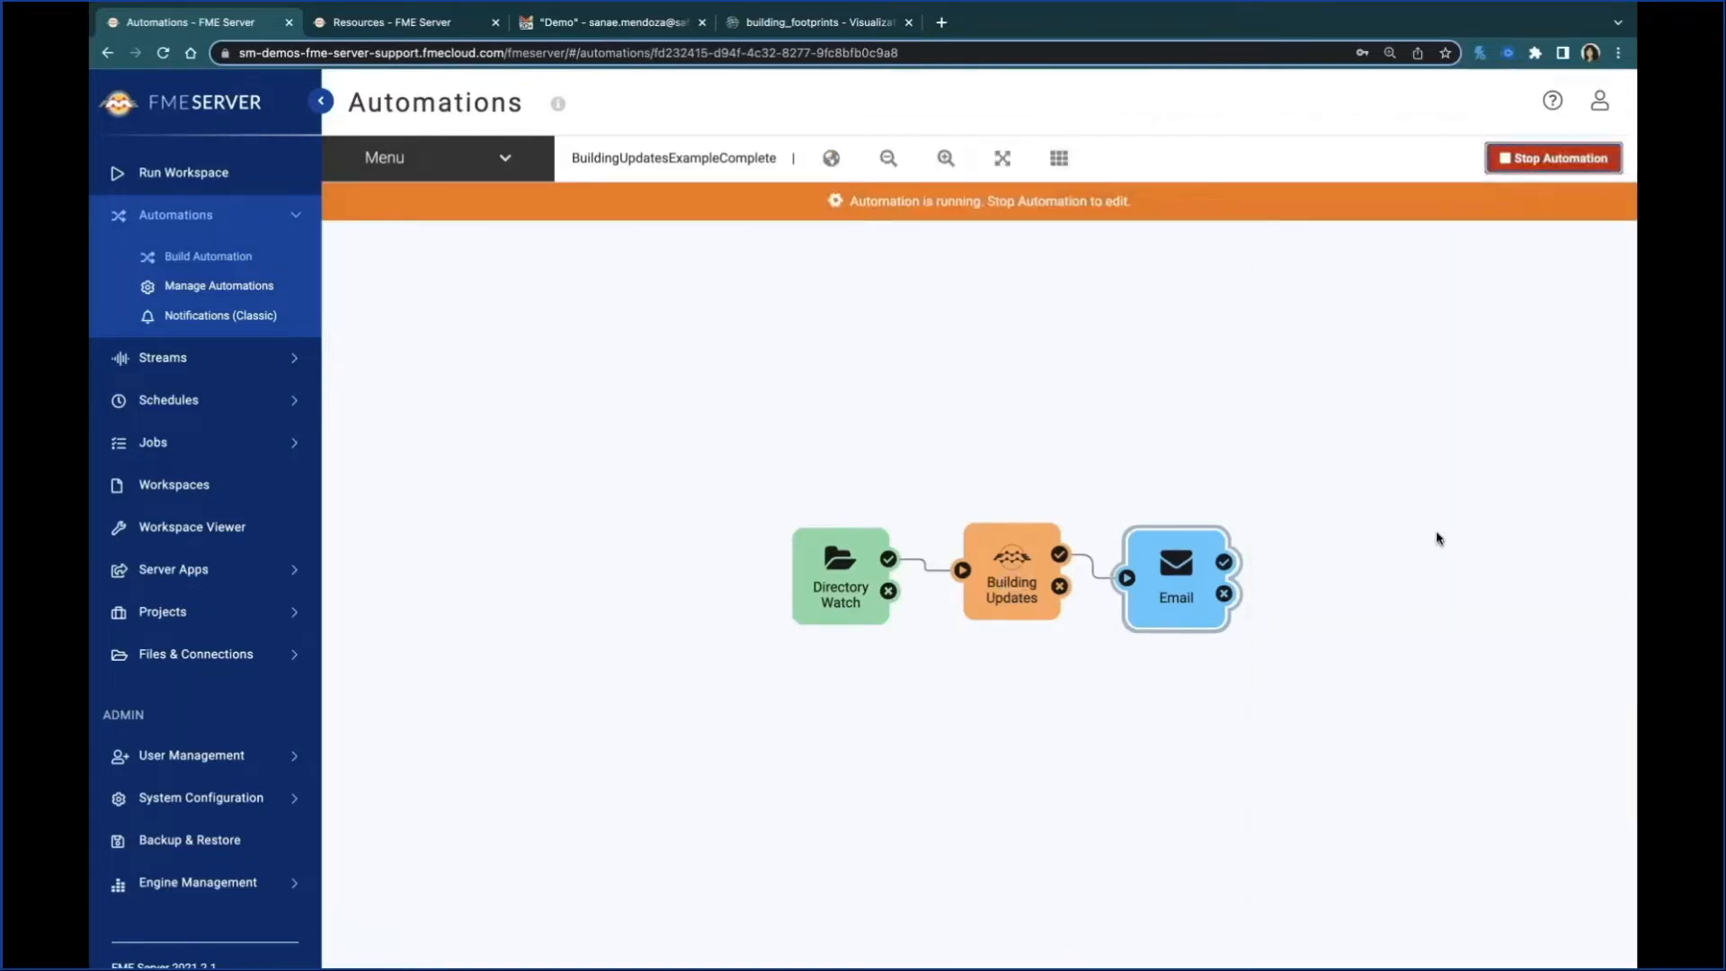
# Step: Upload update002.zip from the local file manager into the BuildingUpdates folder in the server's Data resources
pyautogui.click(423, 36)
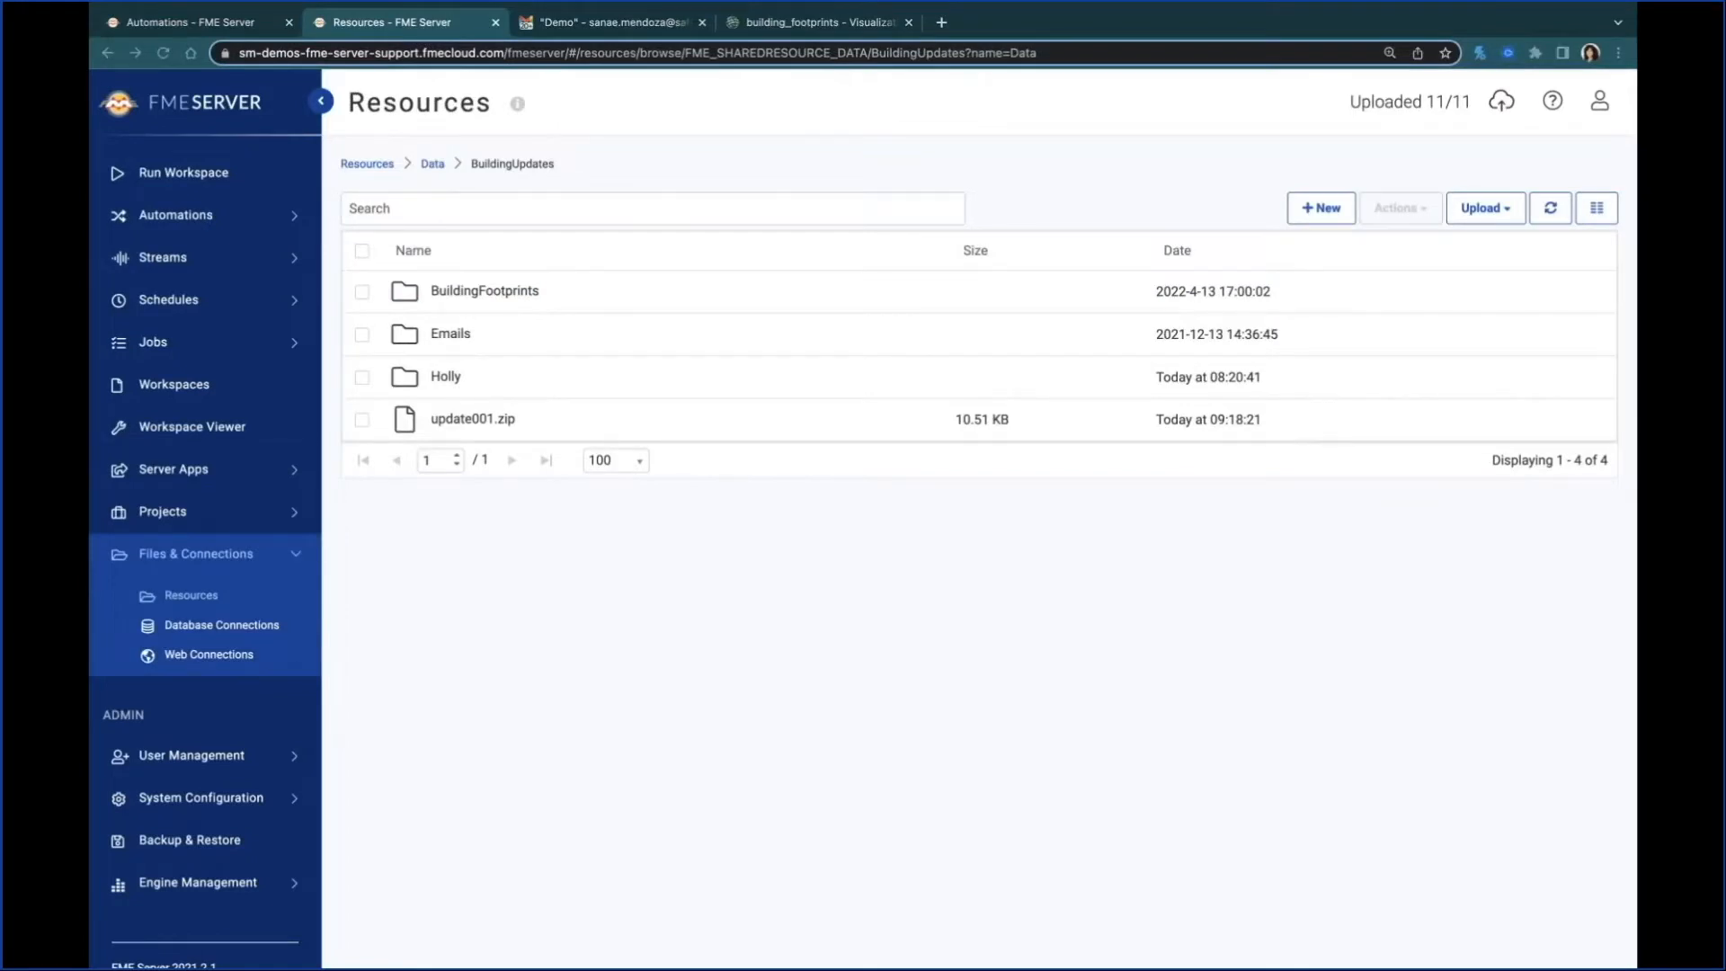
pyautogui.moveTo(435, 512); pyautogui.dragTo(611, 525)
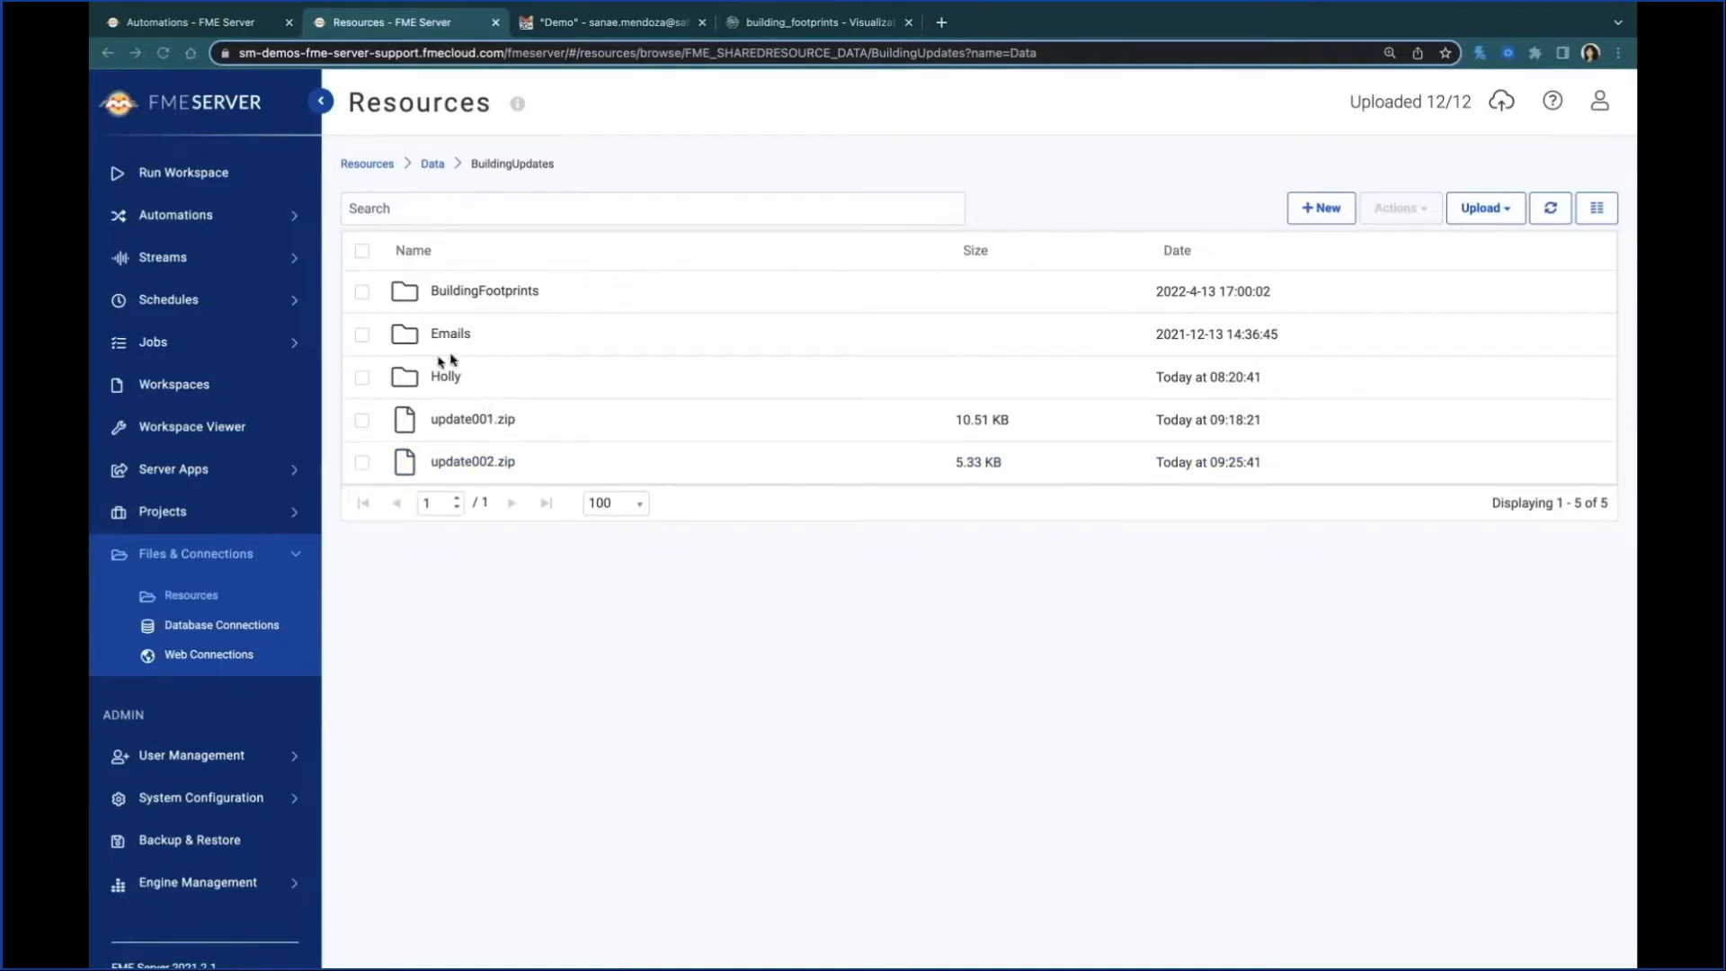
# Step: Return to the running automation and check the Directory Watch trigger's parameters
pyautogui.click(213, 34)
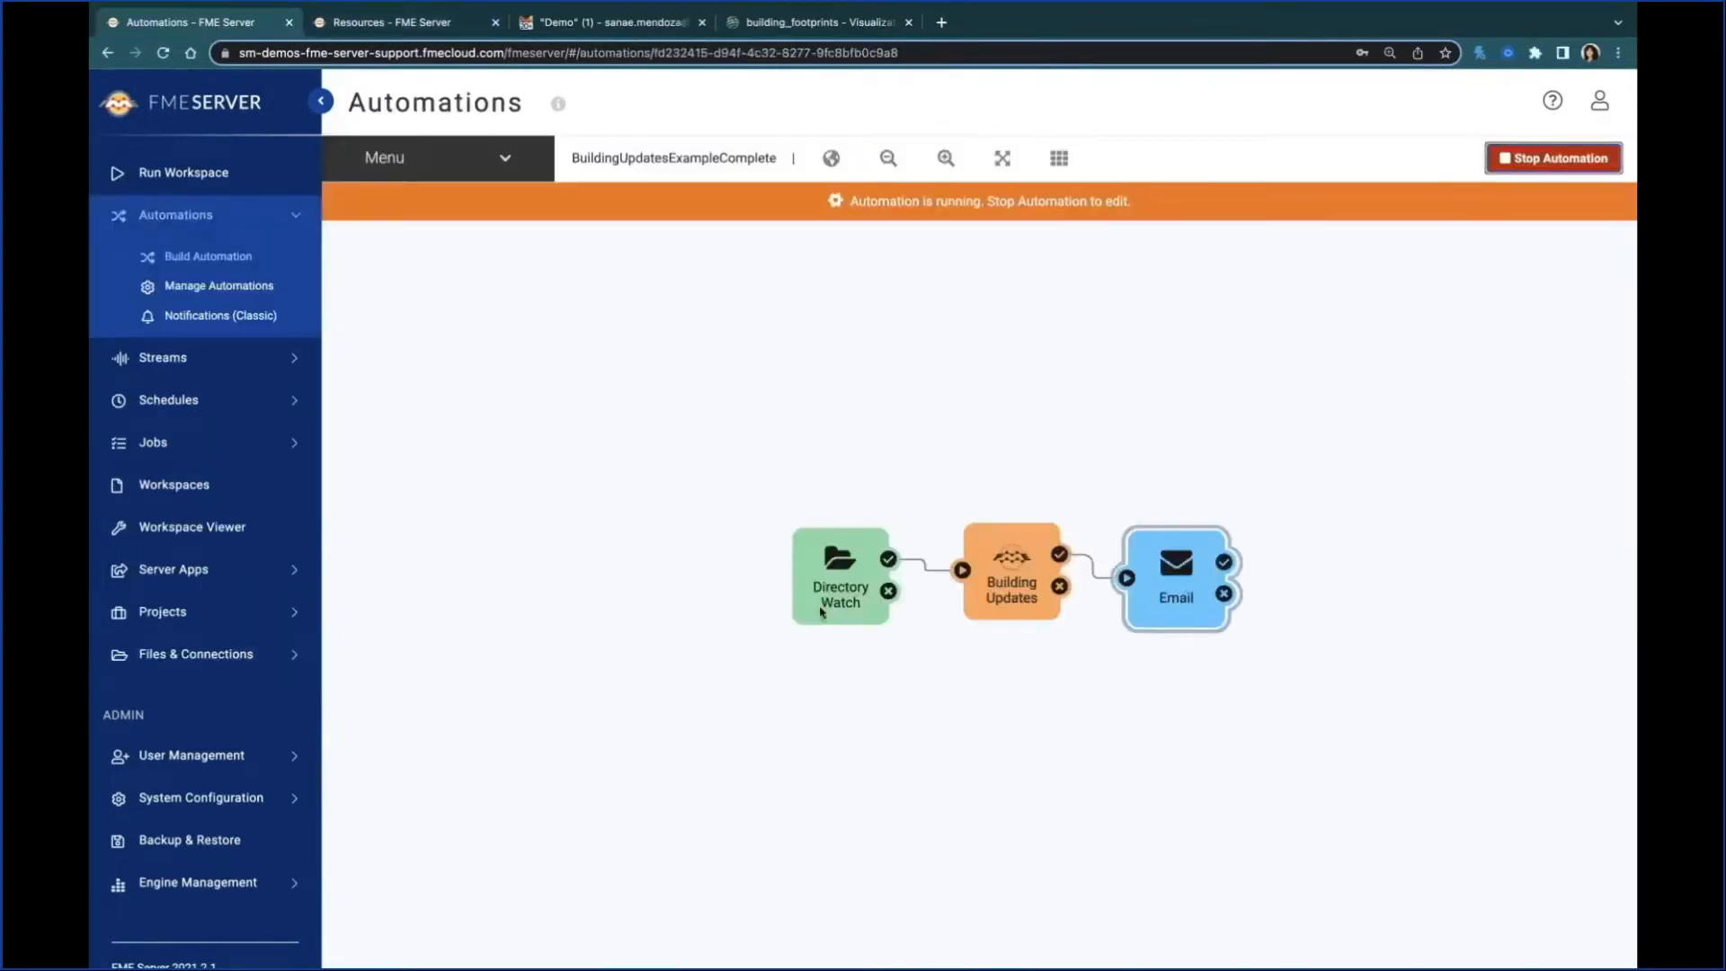
pyautogui.click(821, 612)
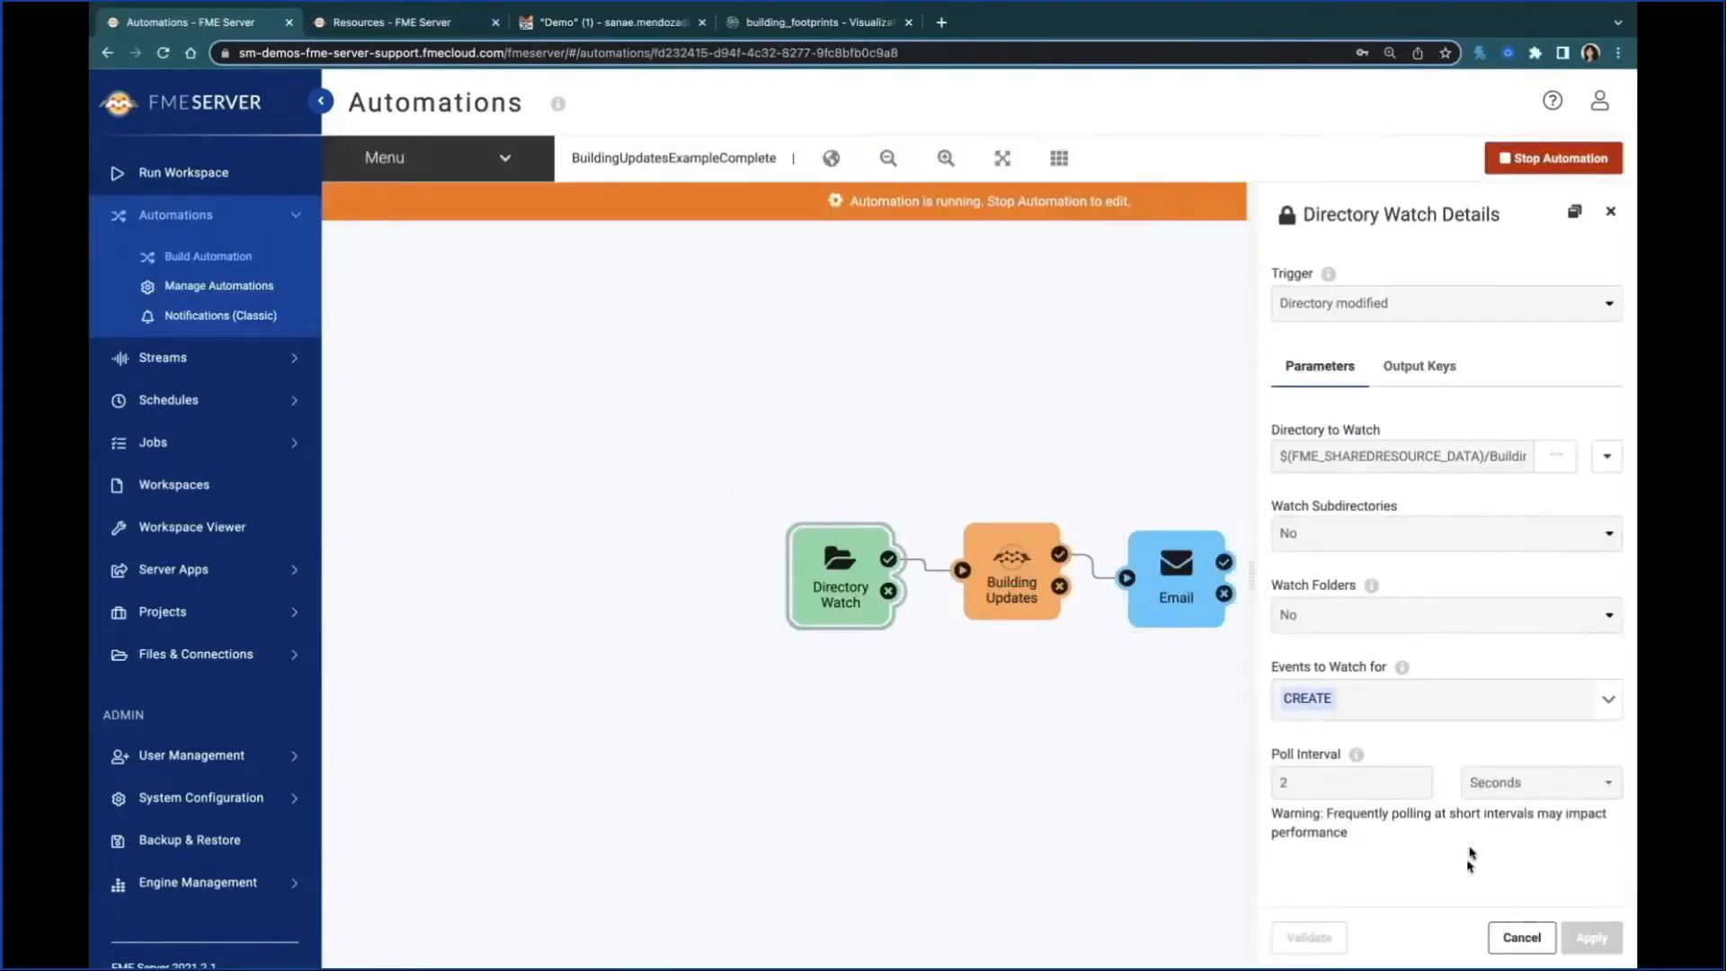
# Step: Read the Building Footprints Updates email in Gmail and inspect the building_footprints layer's map in ArcGIS Online
pyautogui.click(566, 36)
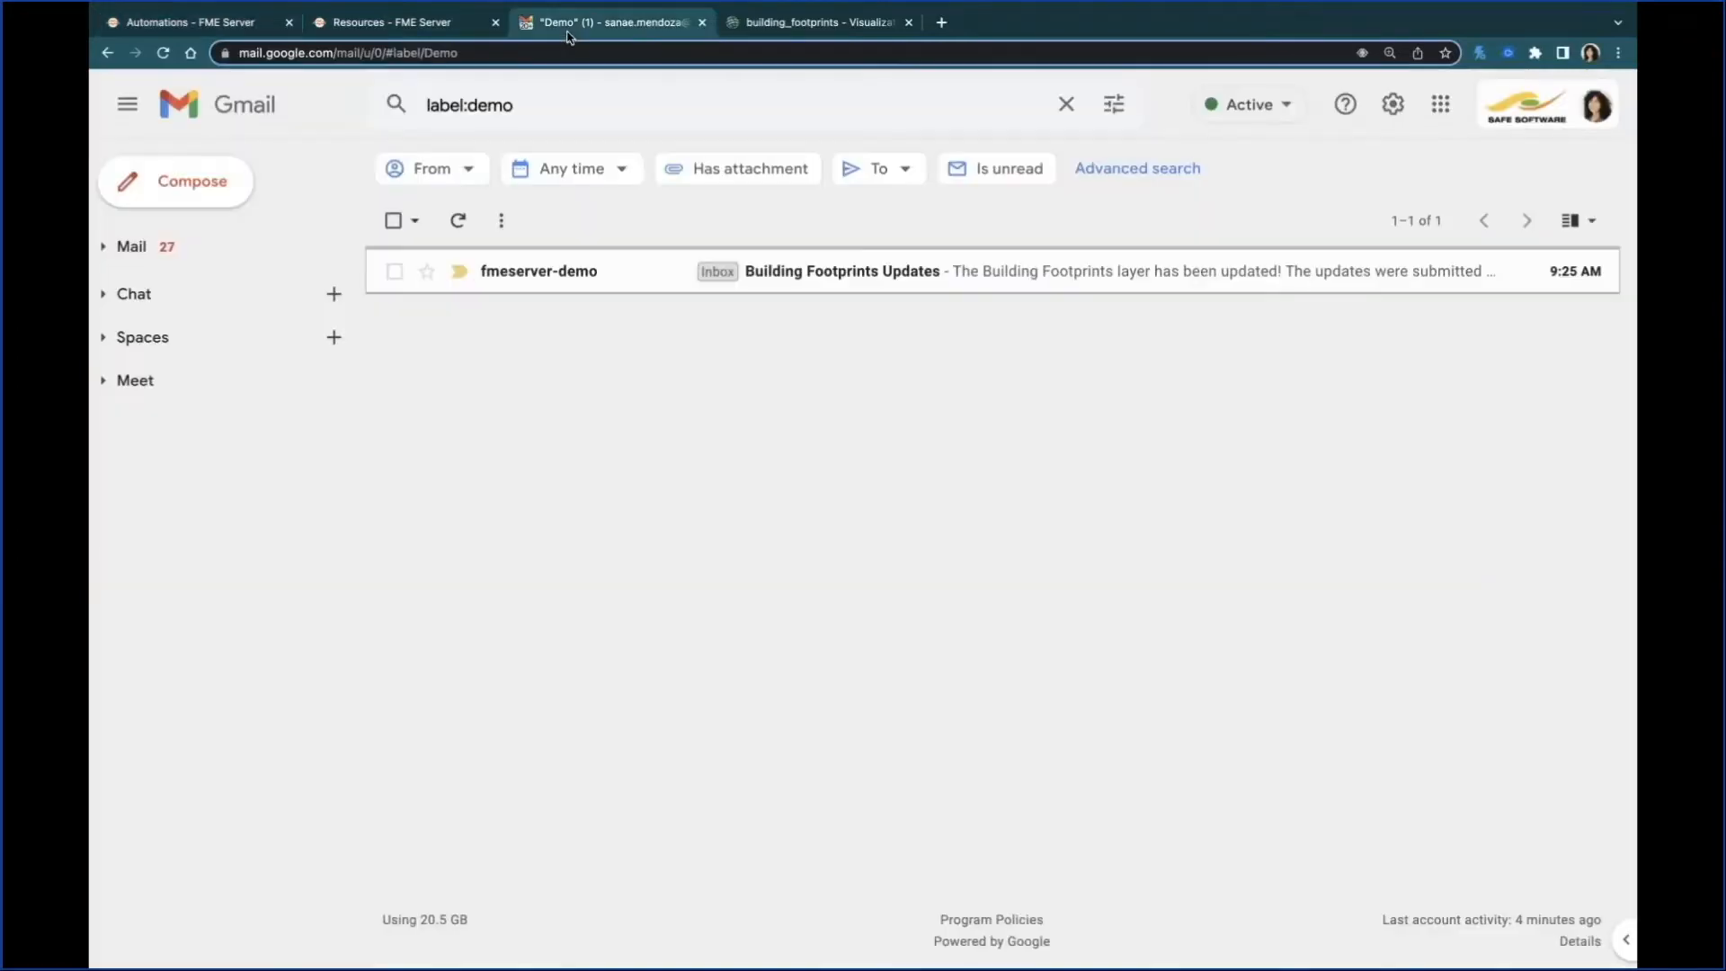
pyautogui.click(1111, 273)
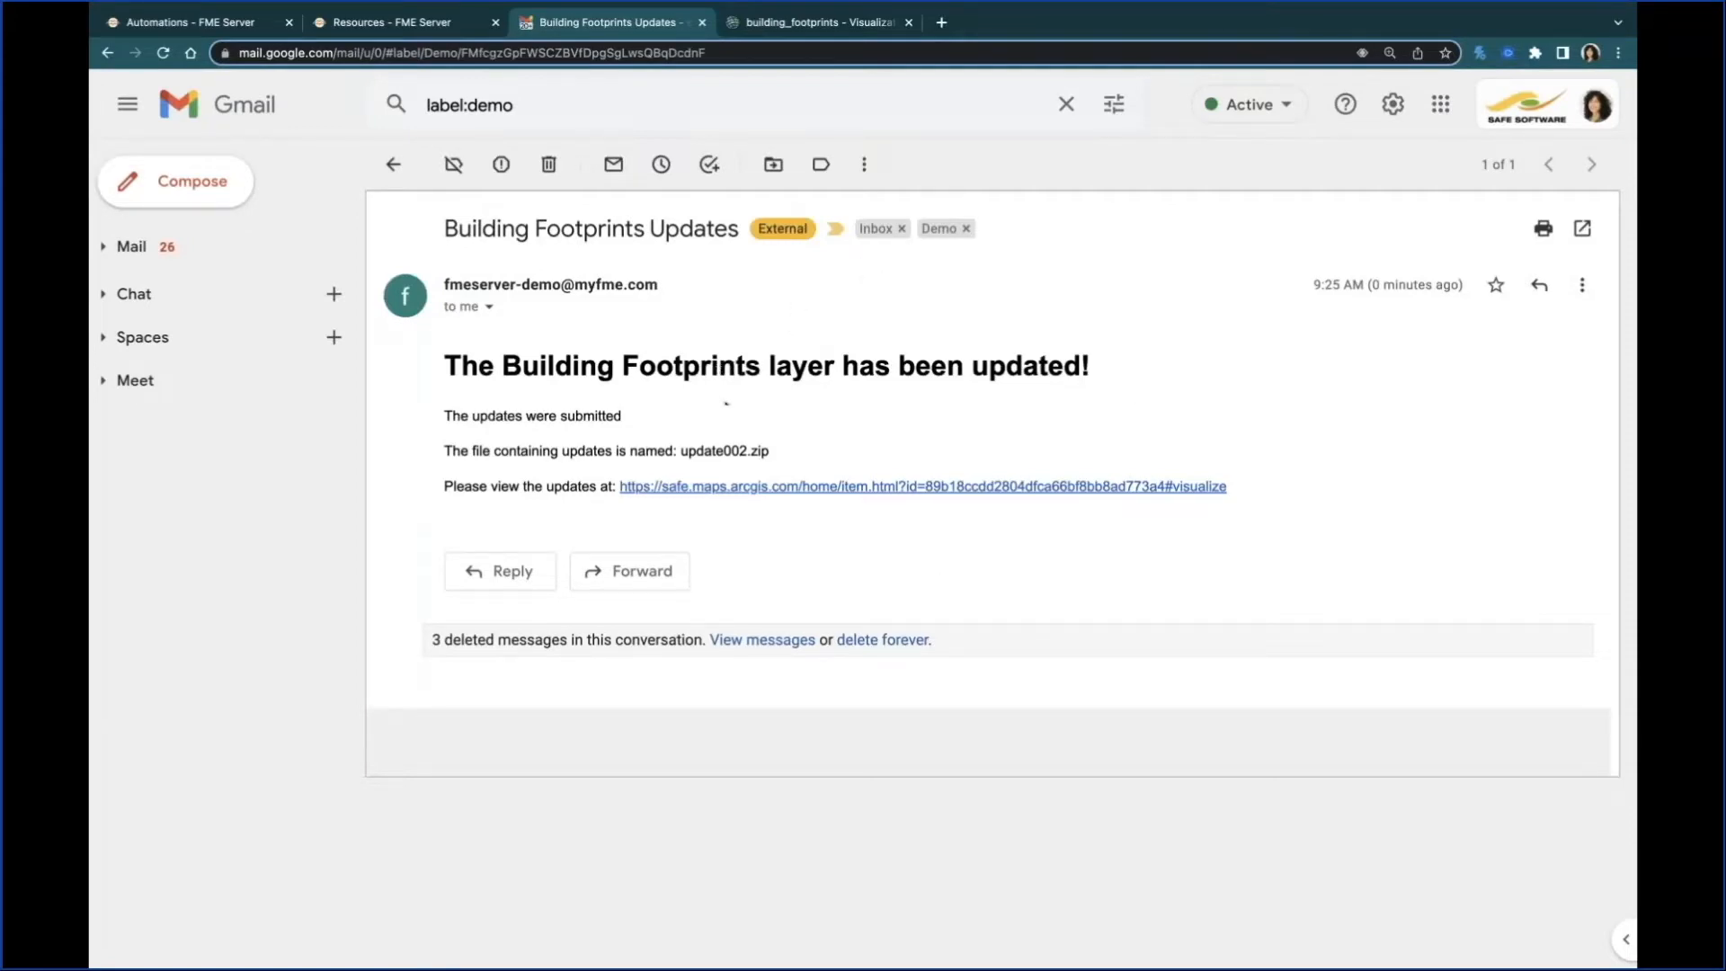
pyautogui.click(785, 25)
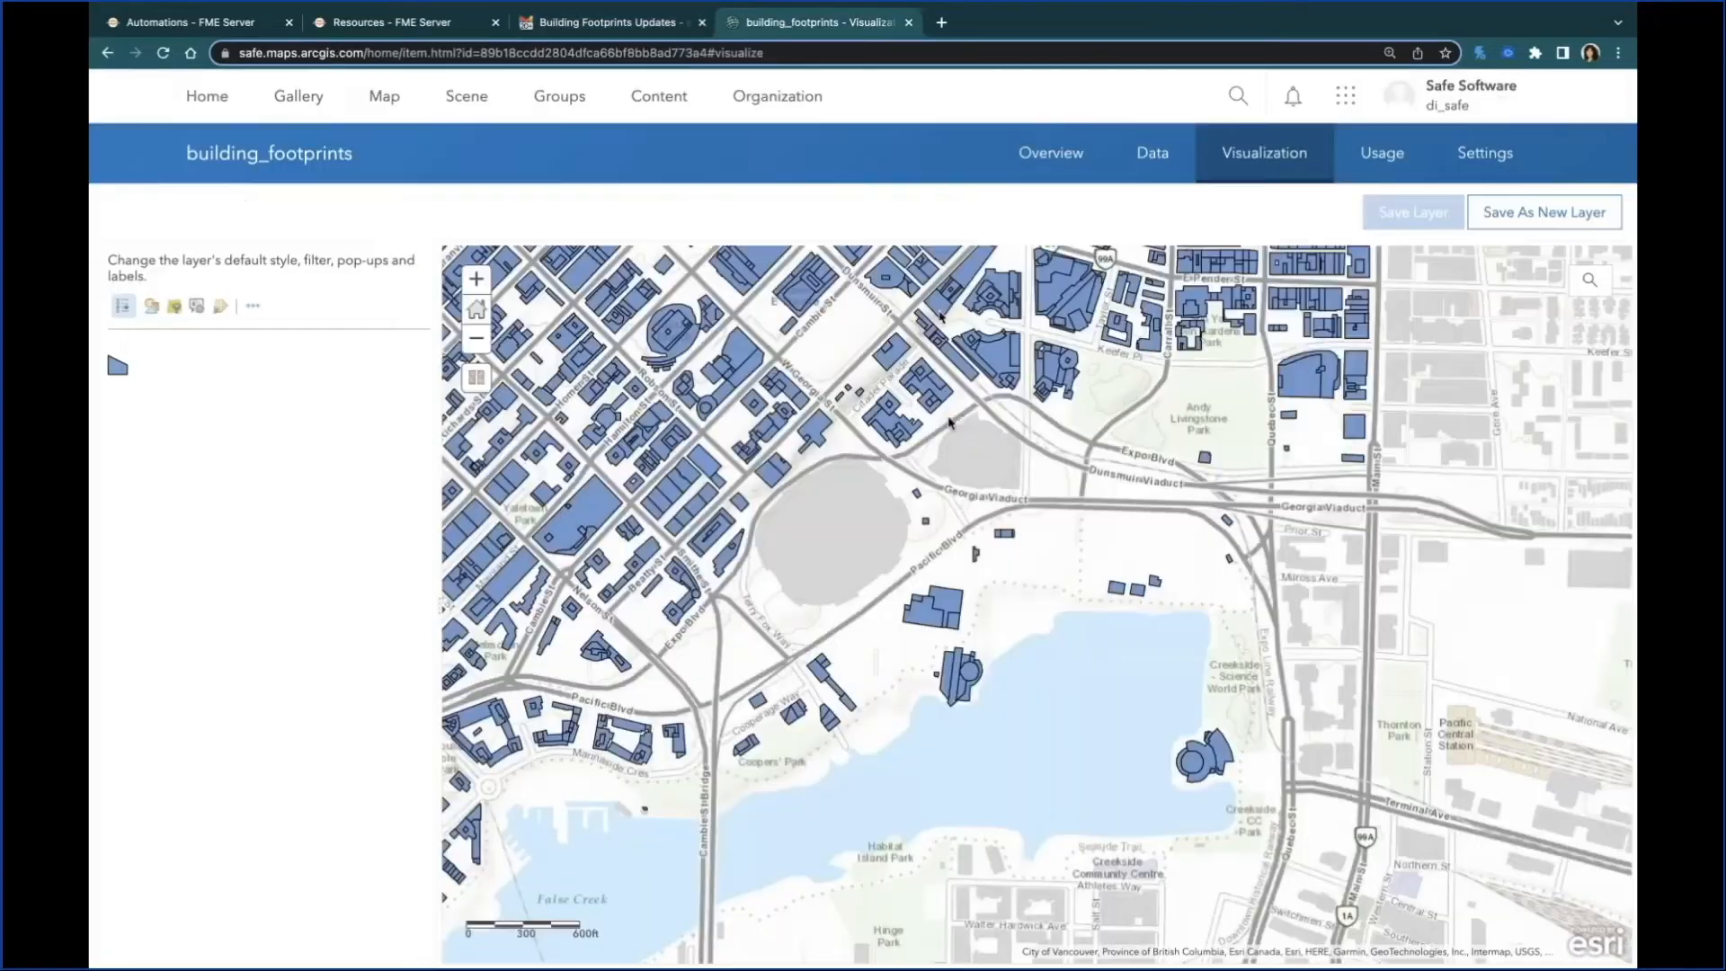
pyautogui.moveTo(1046, 513); pyautogui.dragTo(1053, 533)
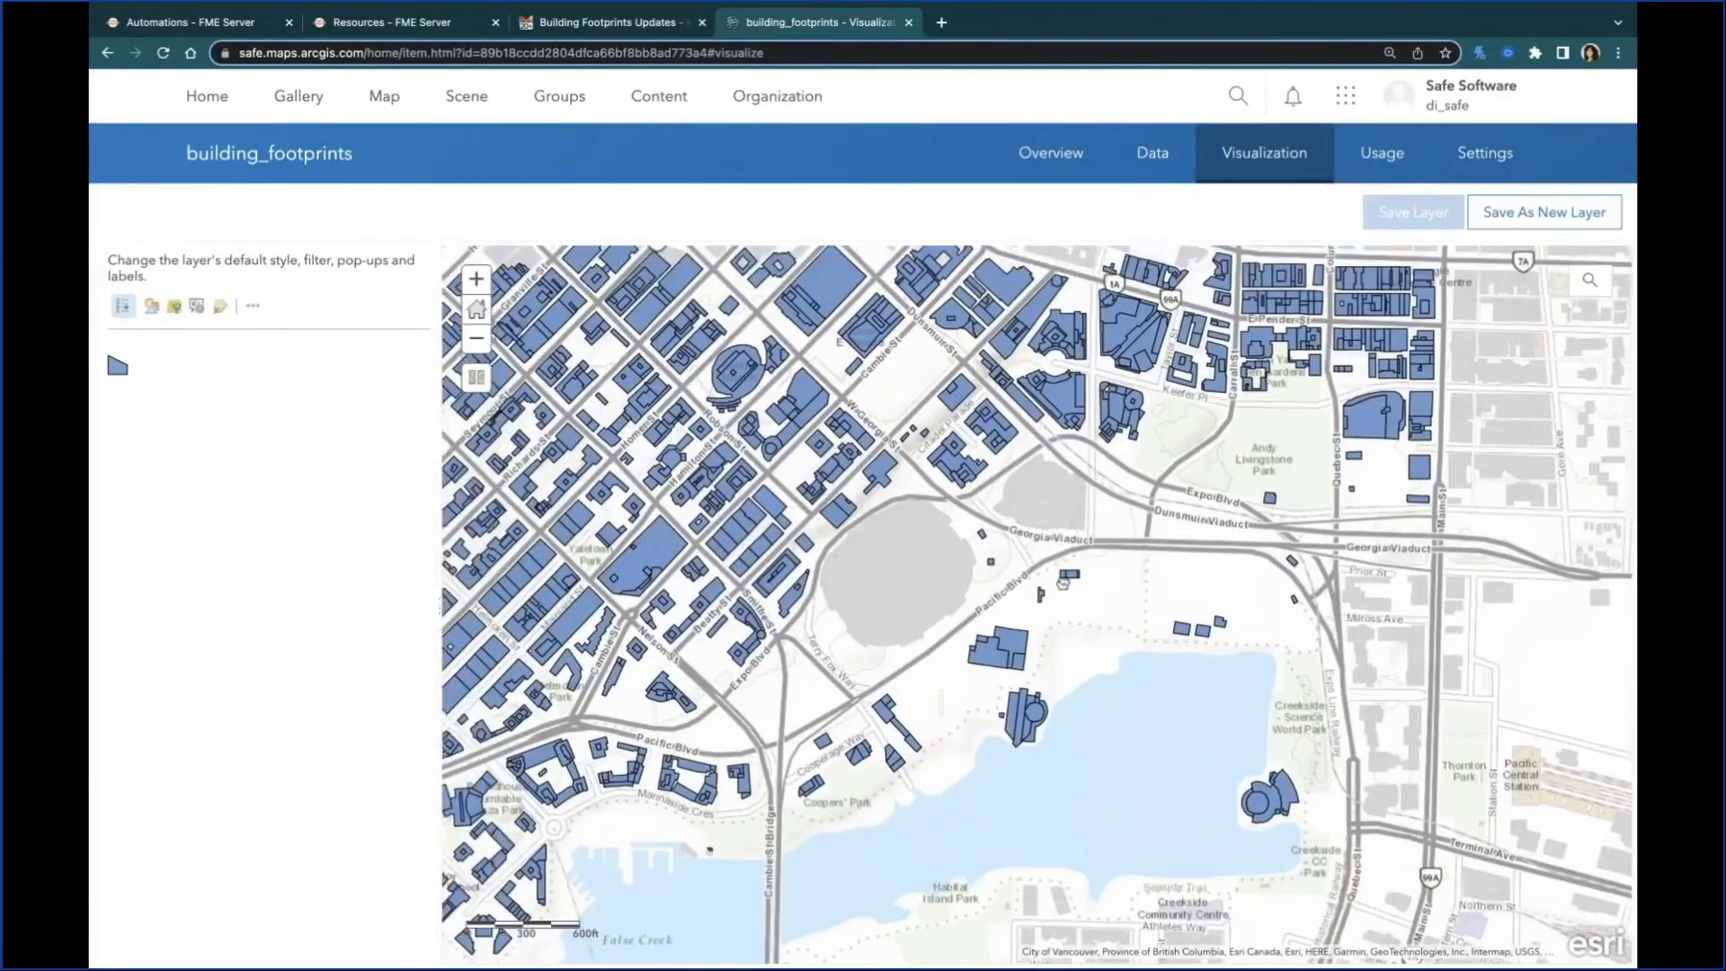
# Step: Examine the building_footprints layer across downtown Vancouver and view the attributes of the large round building footprint beside Pacific Blvd
pyautogui.scroll(-3, 1050, 531)
pyautogui.moveTo(956, 455); pyautogui.dragTo(882, 564)
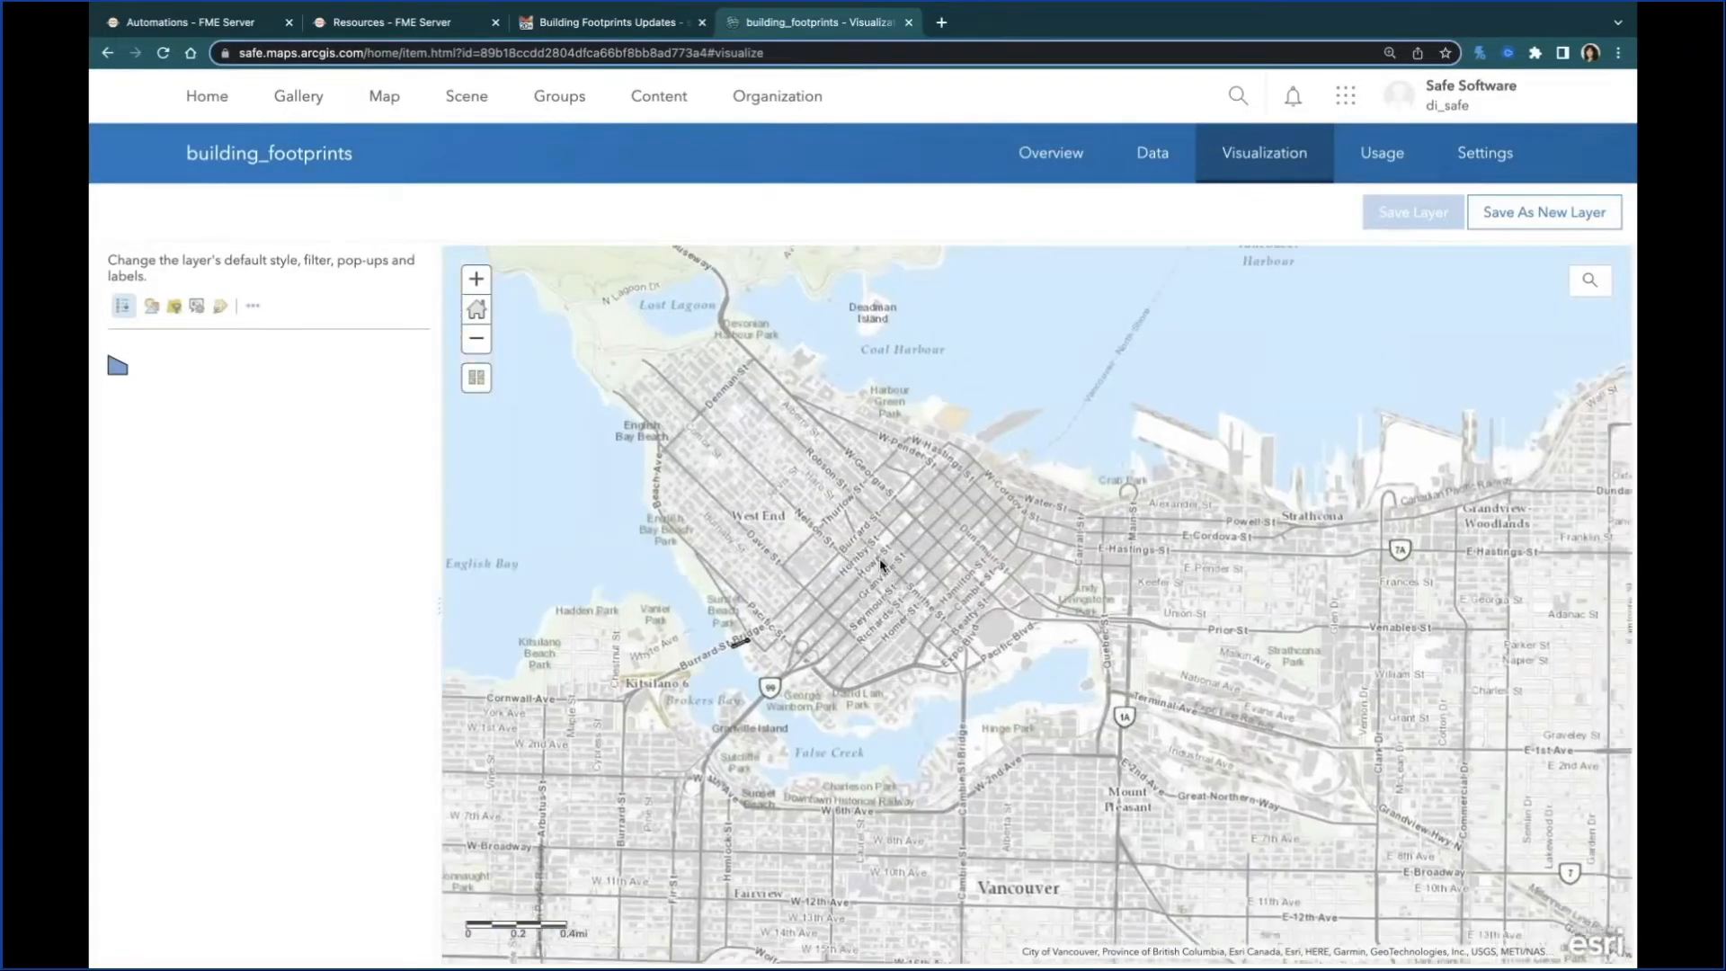
pyautogui.scroll(2, 876, 561)
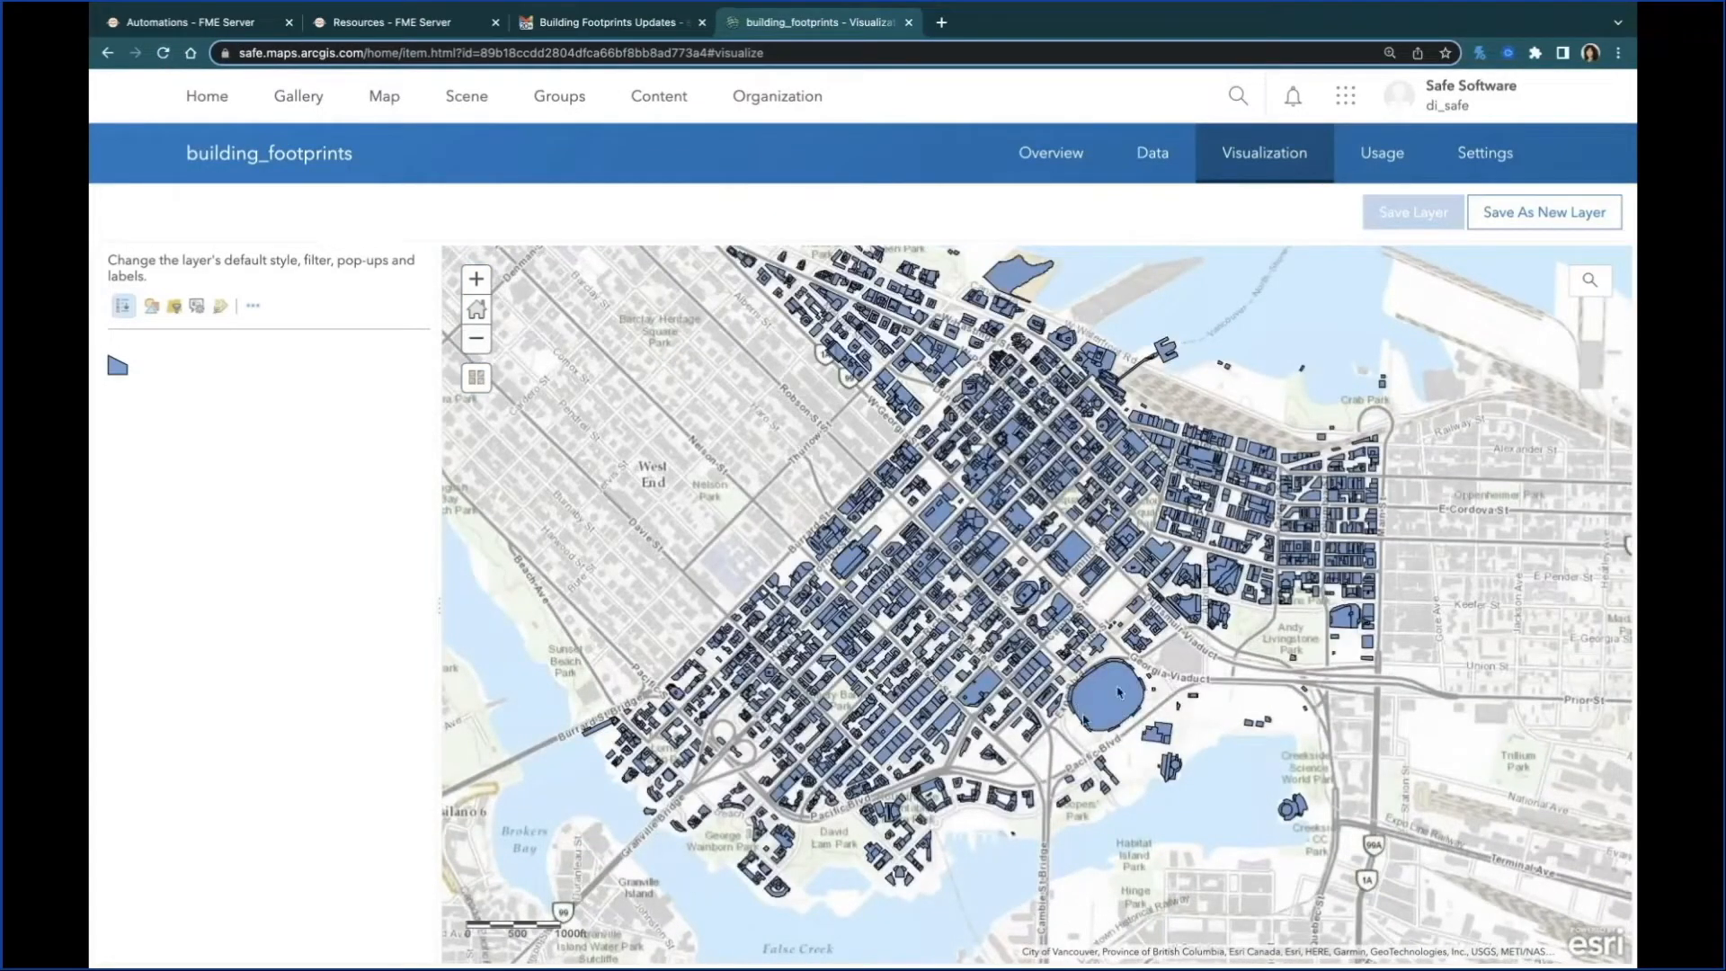
pyautogui.click(1104, 713)
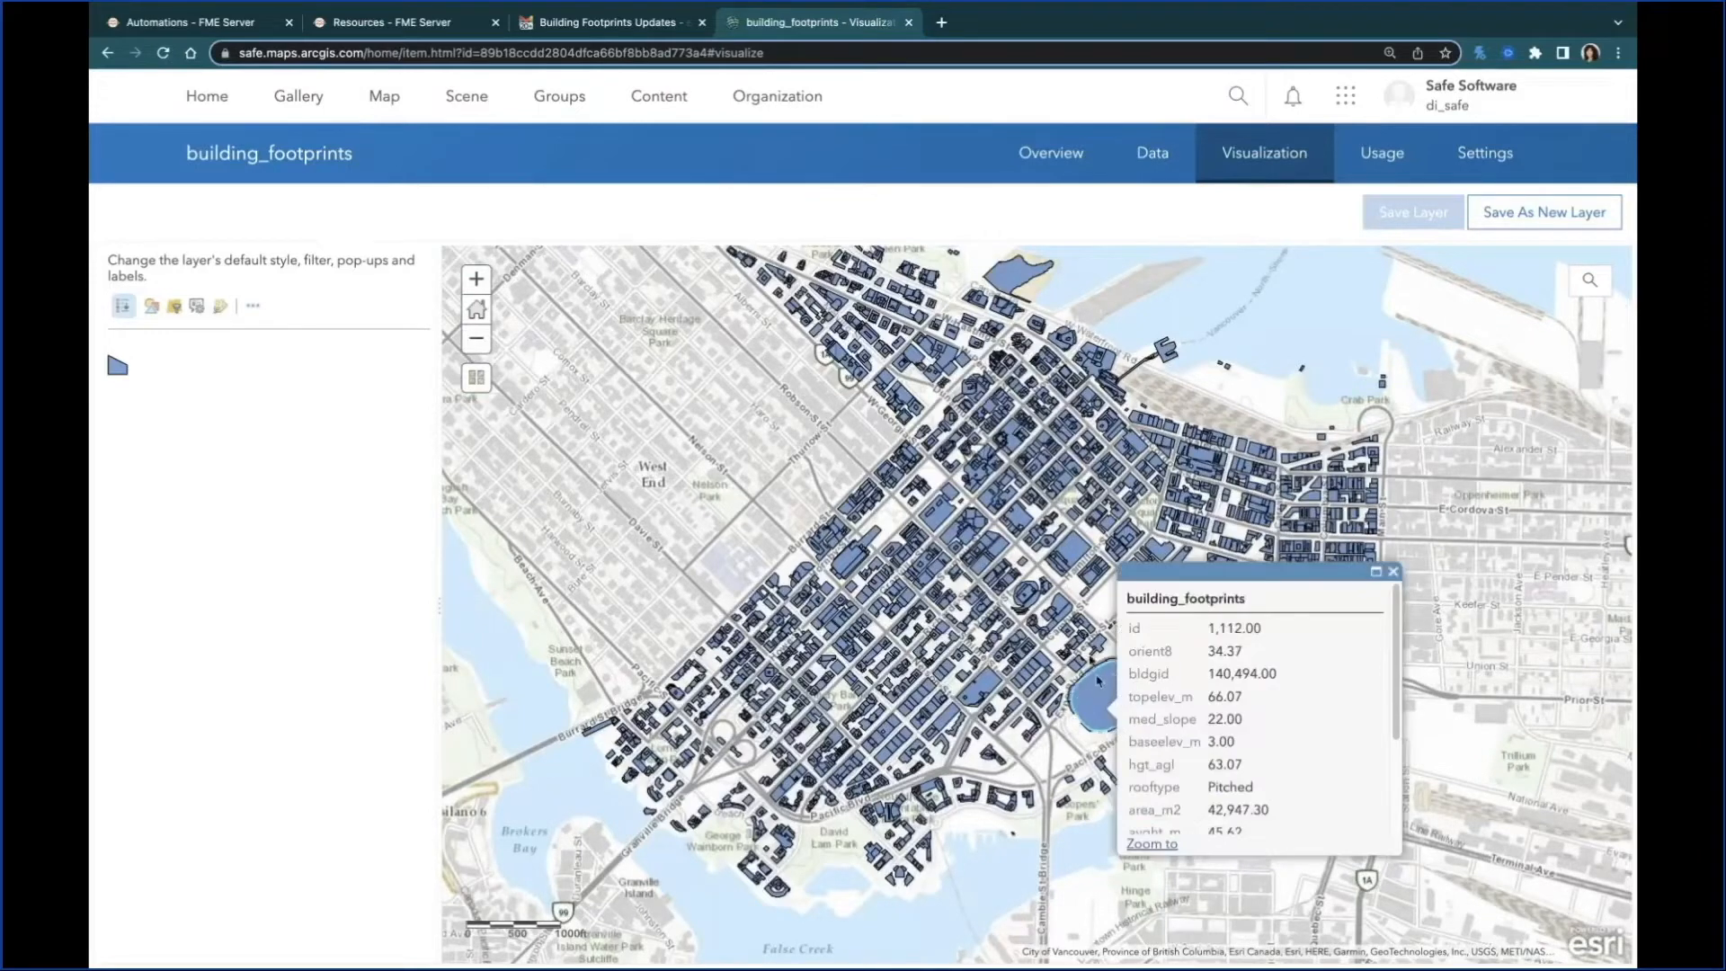
pyautogui.moveTo(743, 467); pyautogui.dragTo(718, 449)
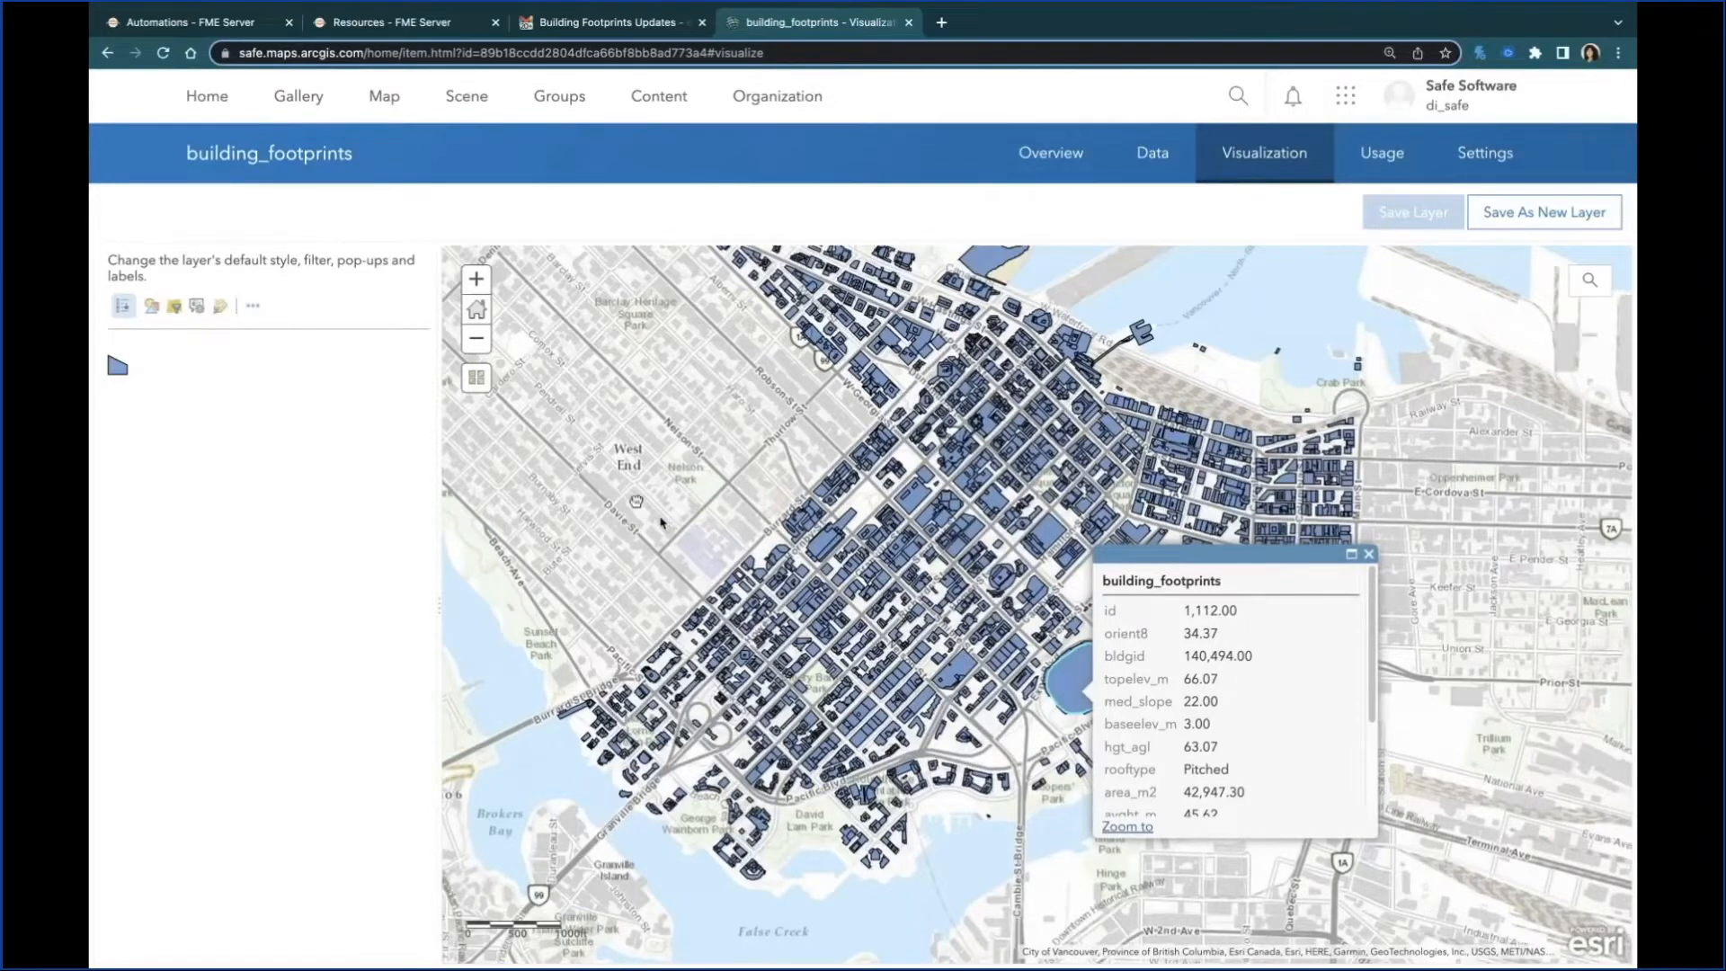
pyautogui.moveTo(633, 499); pyautogui.dragTo(612, 480)
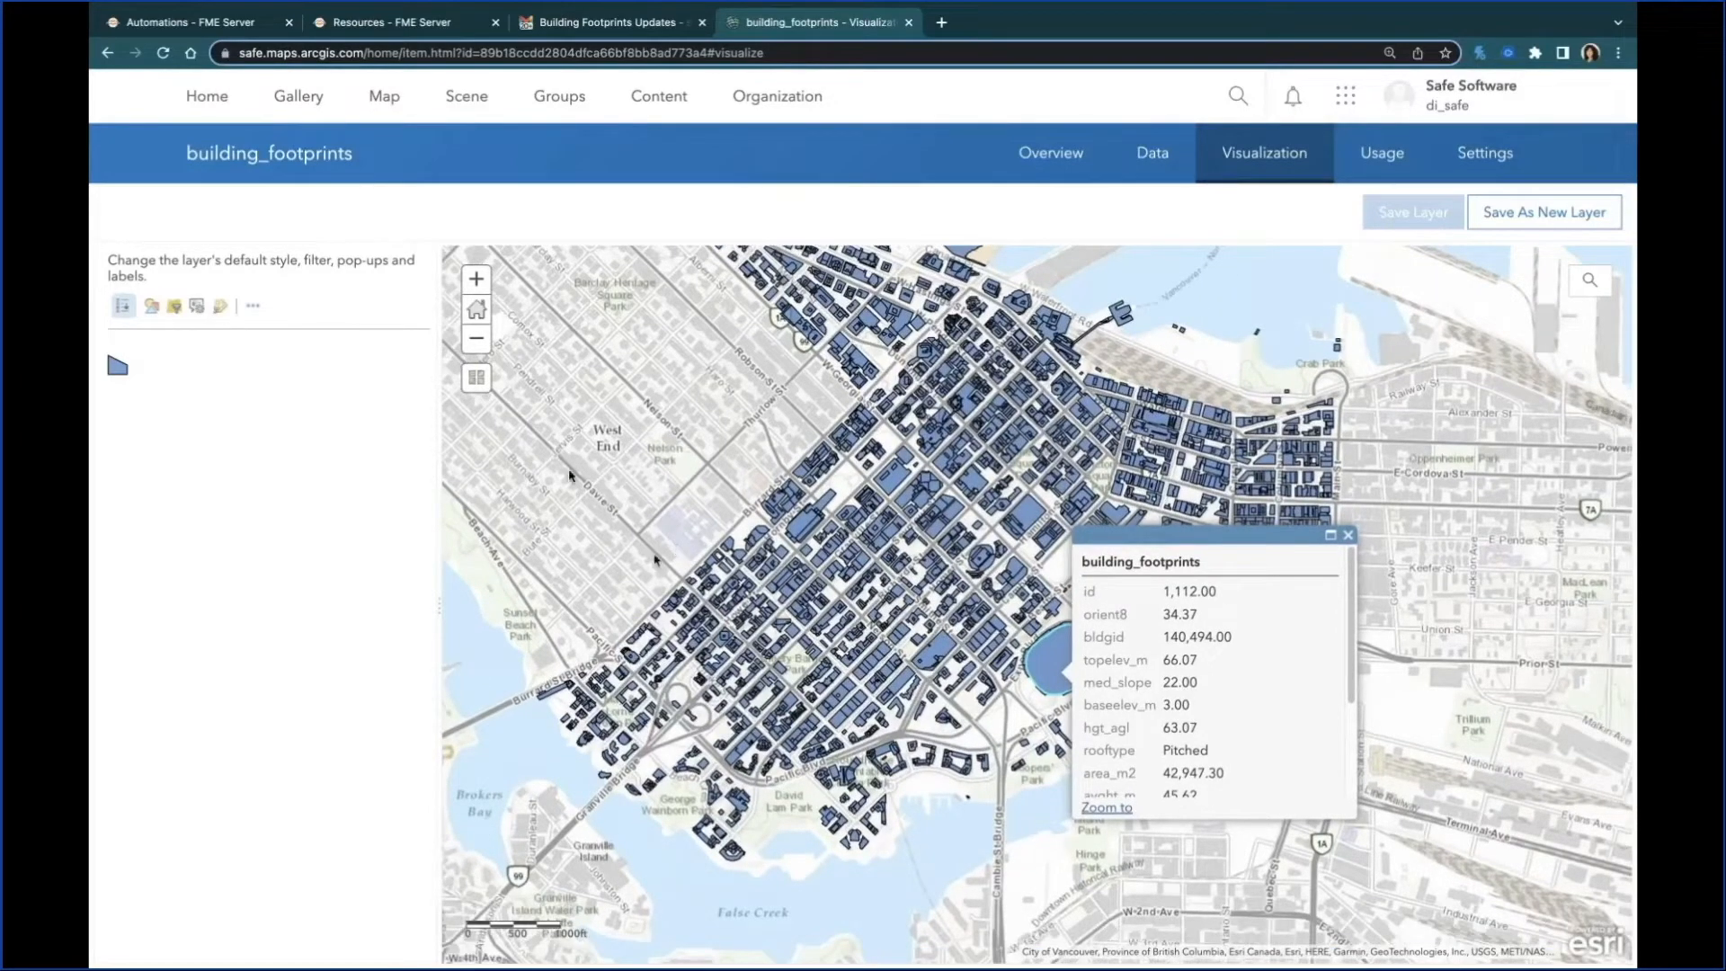
pyautogui.moveTo(638, 475); pyautogui.dragTo(684, 477)
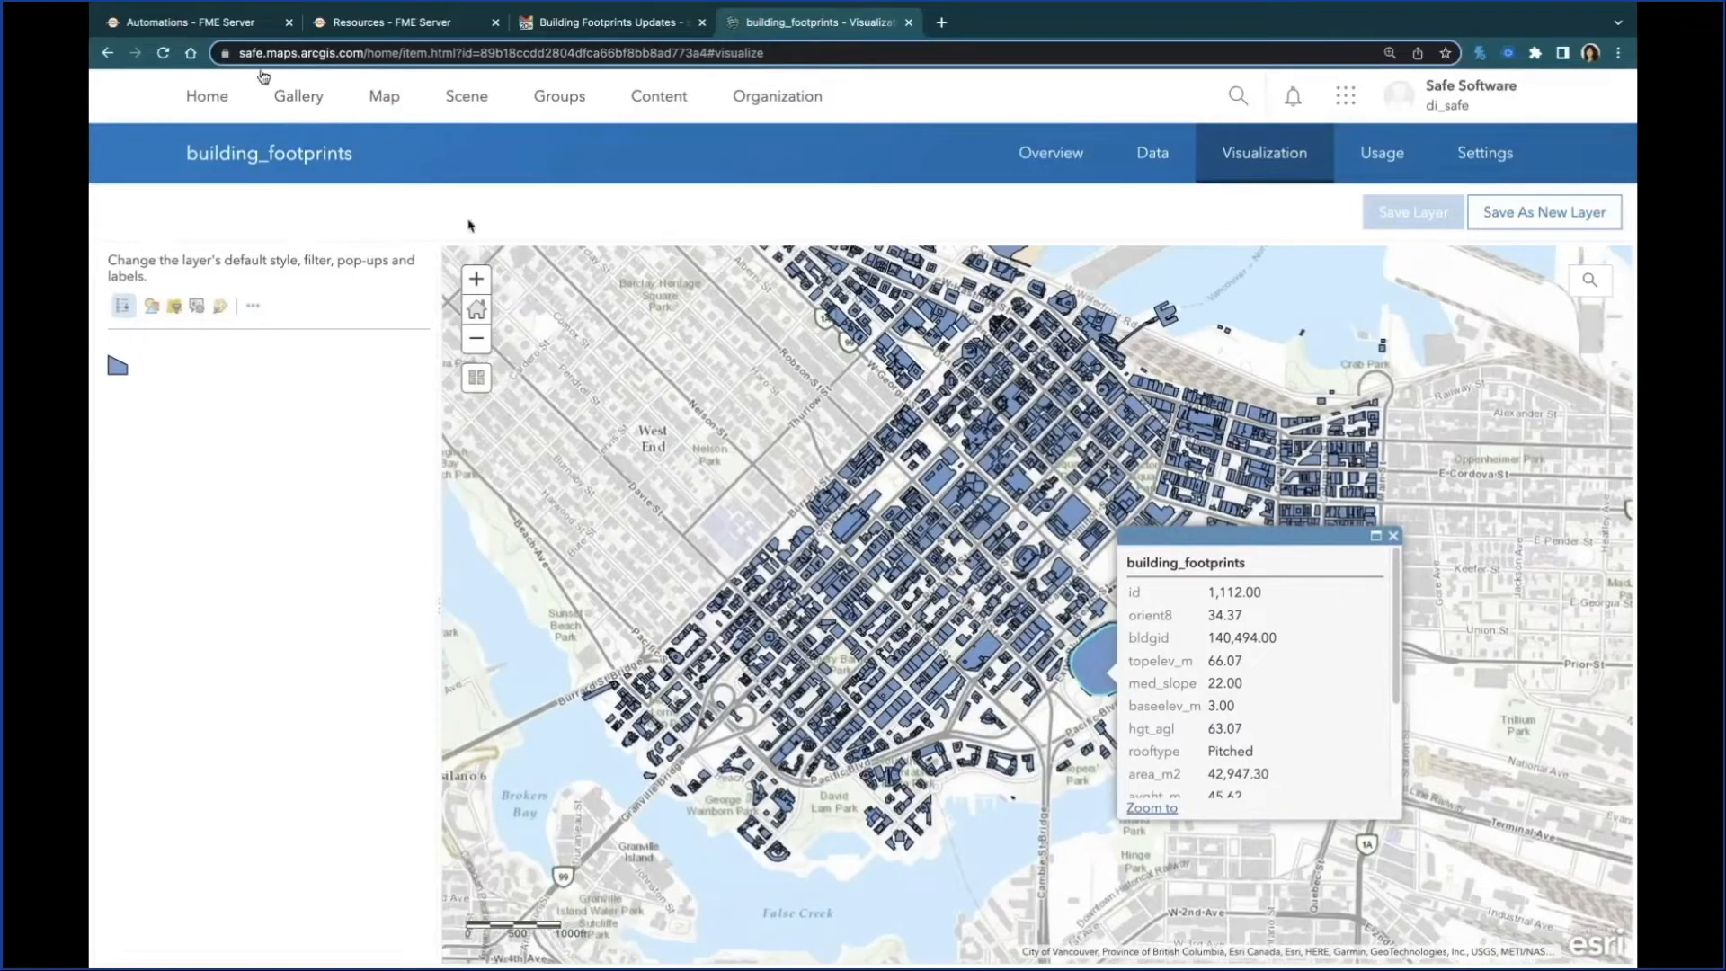
# Step: Return to the running BuildingUpdatesExampleComplete automation in FME Server and show the available actions for the Directory Watch trigger
pyautogui.click(237, 28)
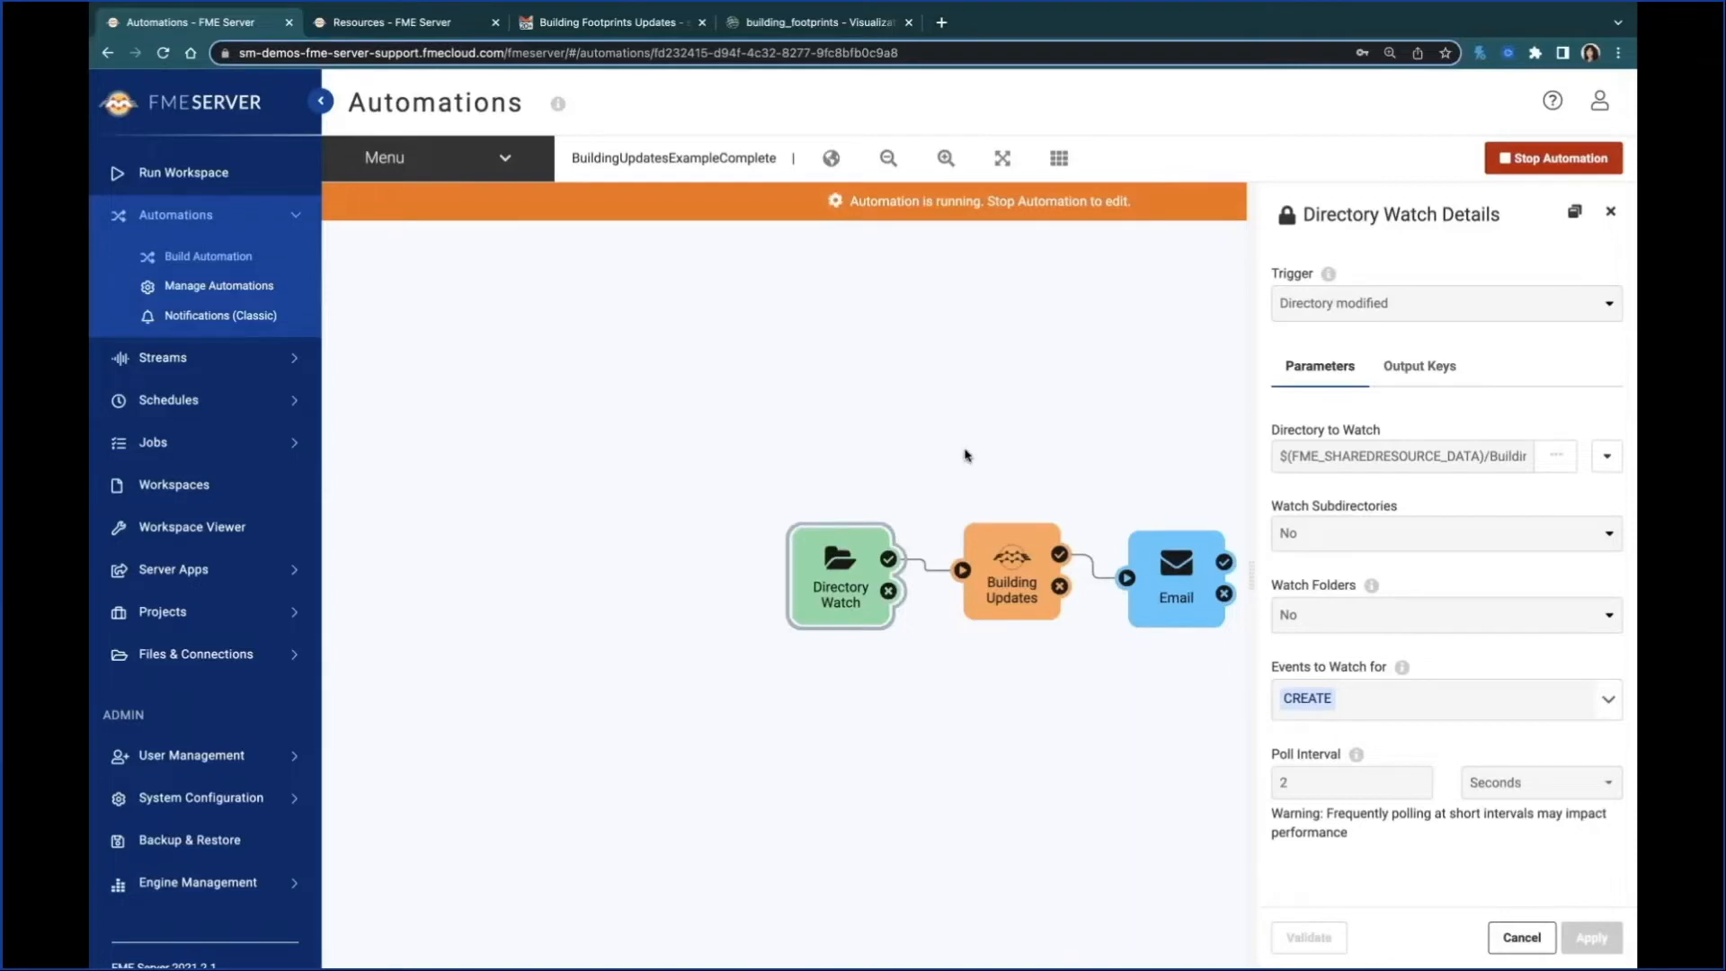
pyautogui.rightClick(832, 574)
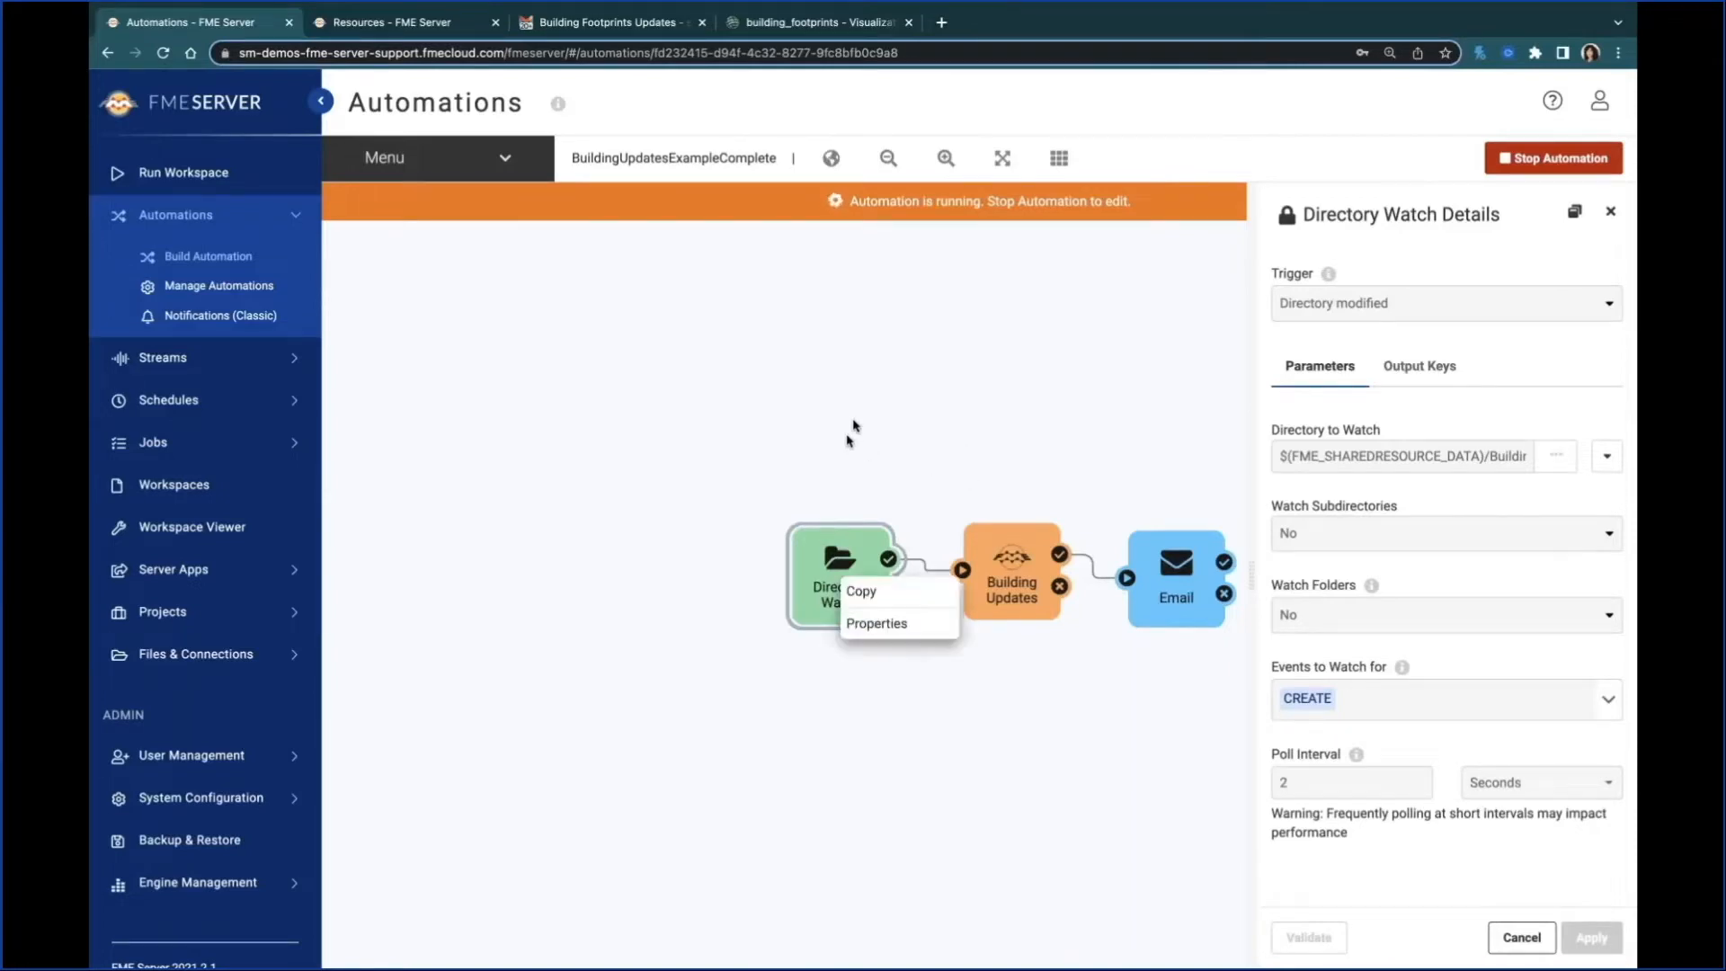
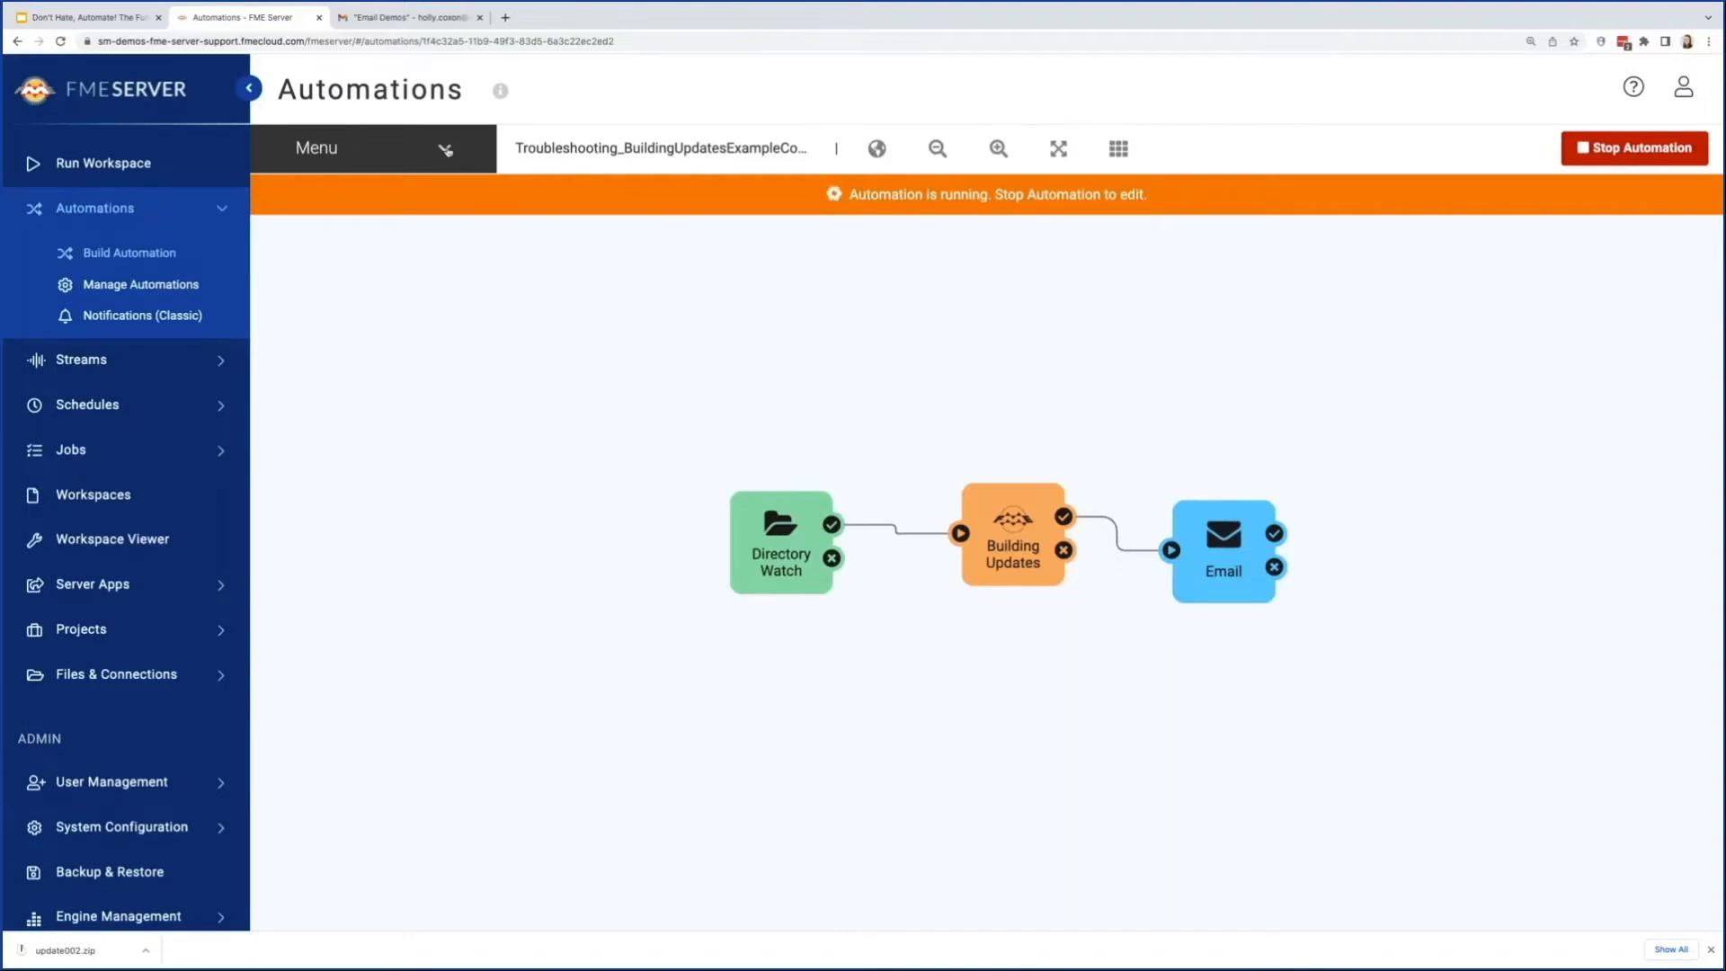
# Step: Open the automation's log file, read through the entries and filter them to errors only
pyautogui.click(447, 149)
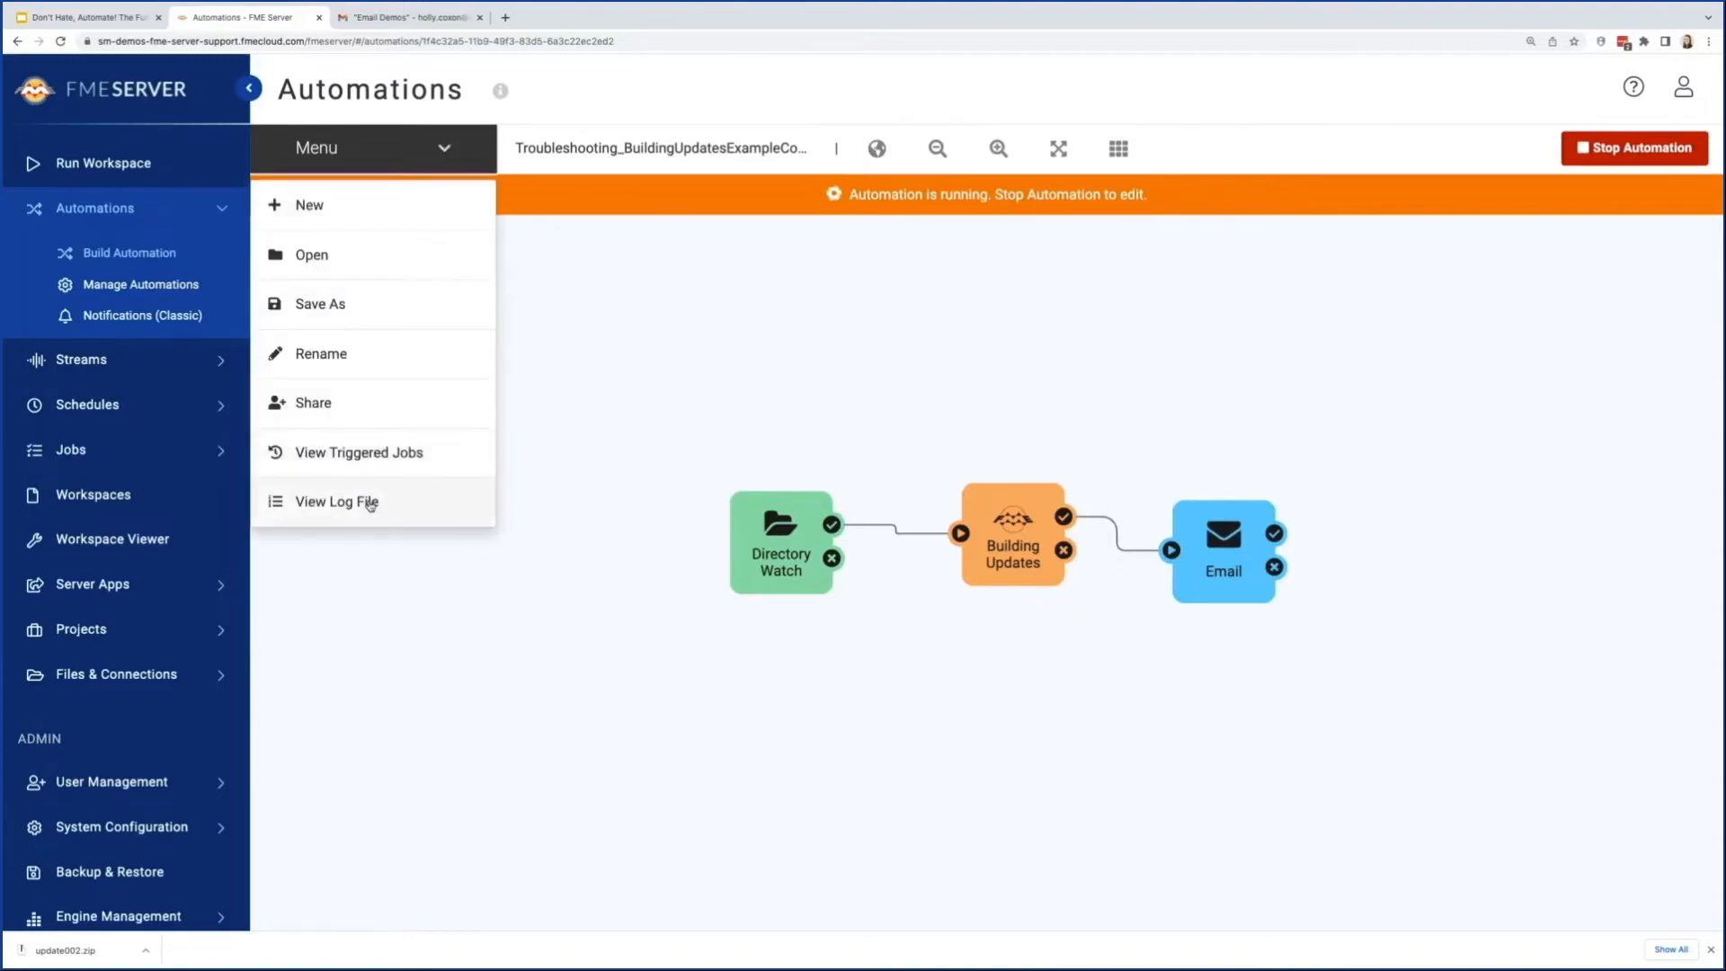
pyautogui.click(370, 503)
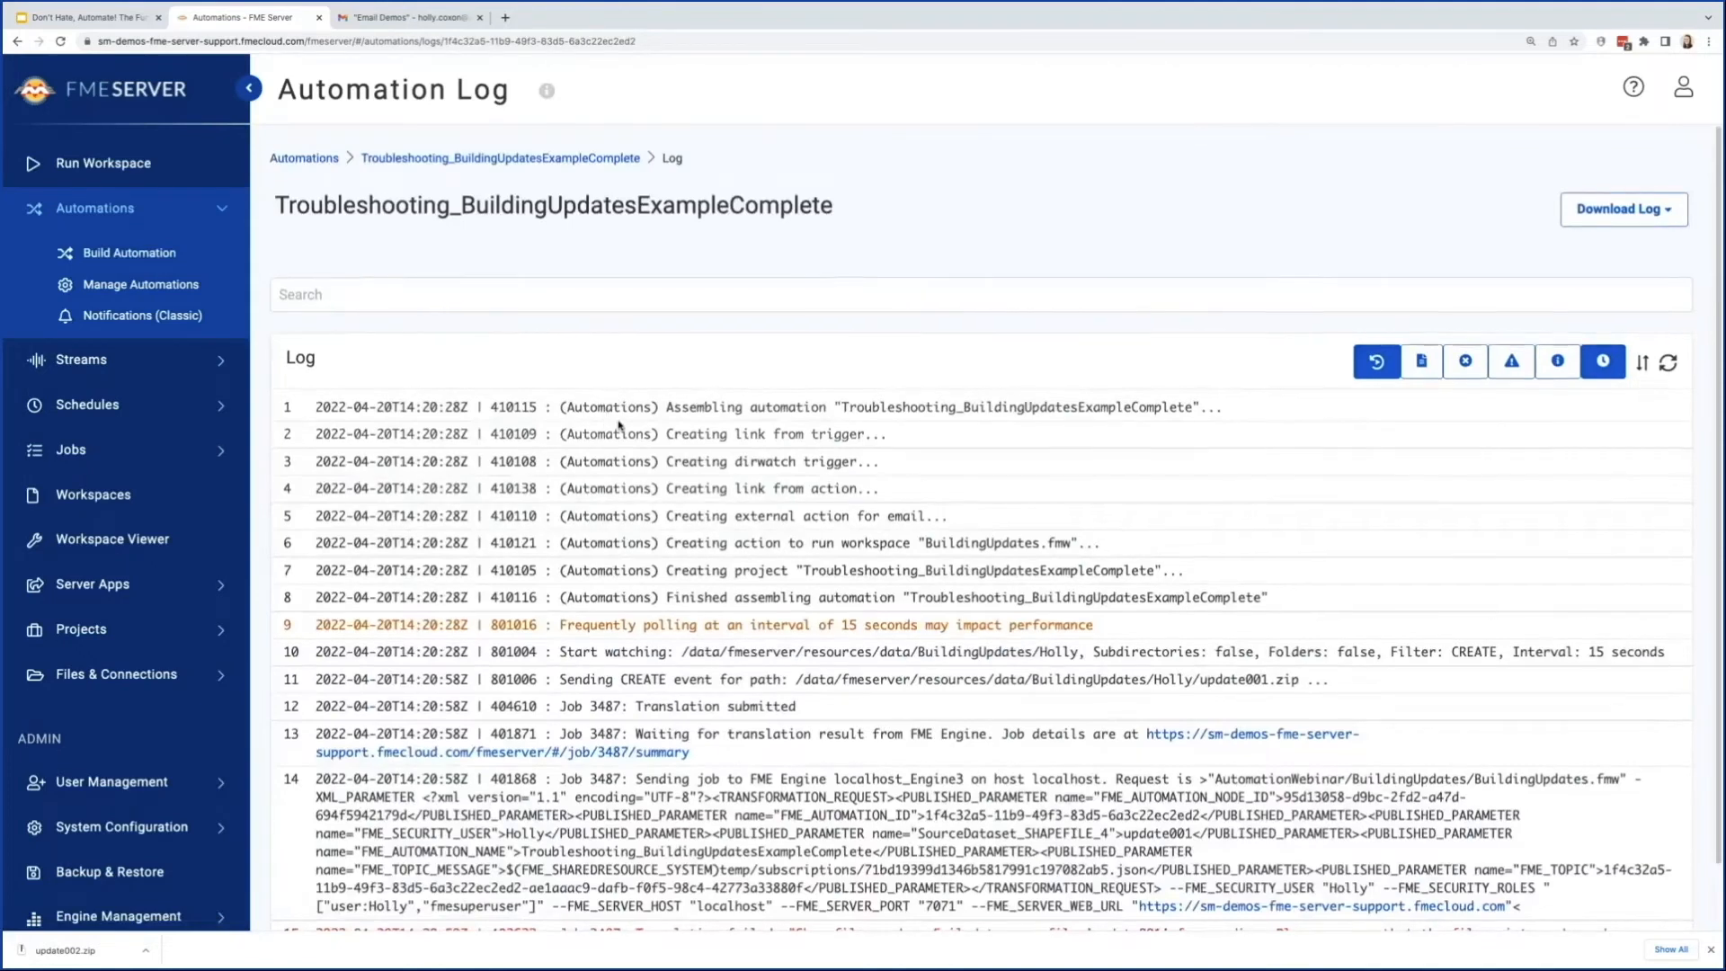
pyautogui.scroll(-1, 620, 422)
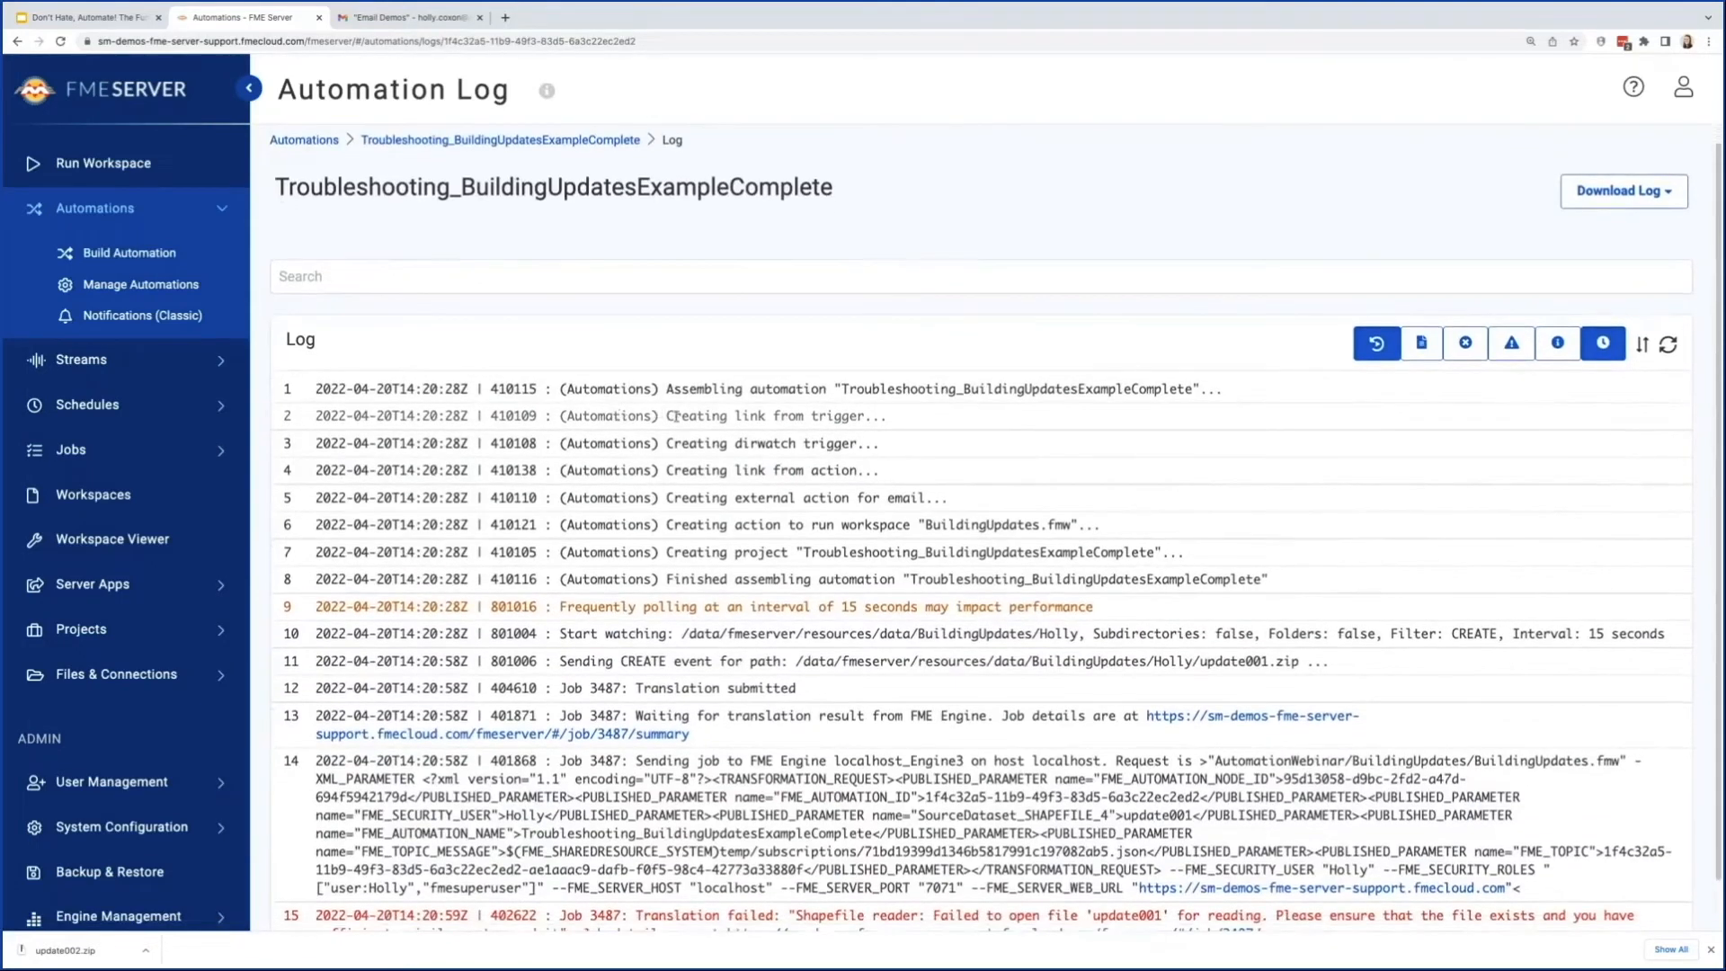
pyautogui.scroll(-1, 659, 353)
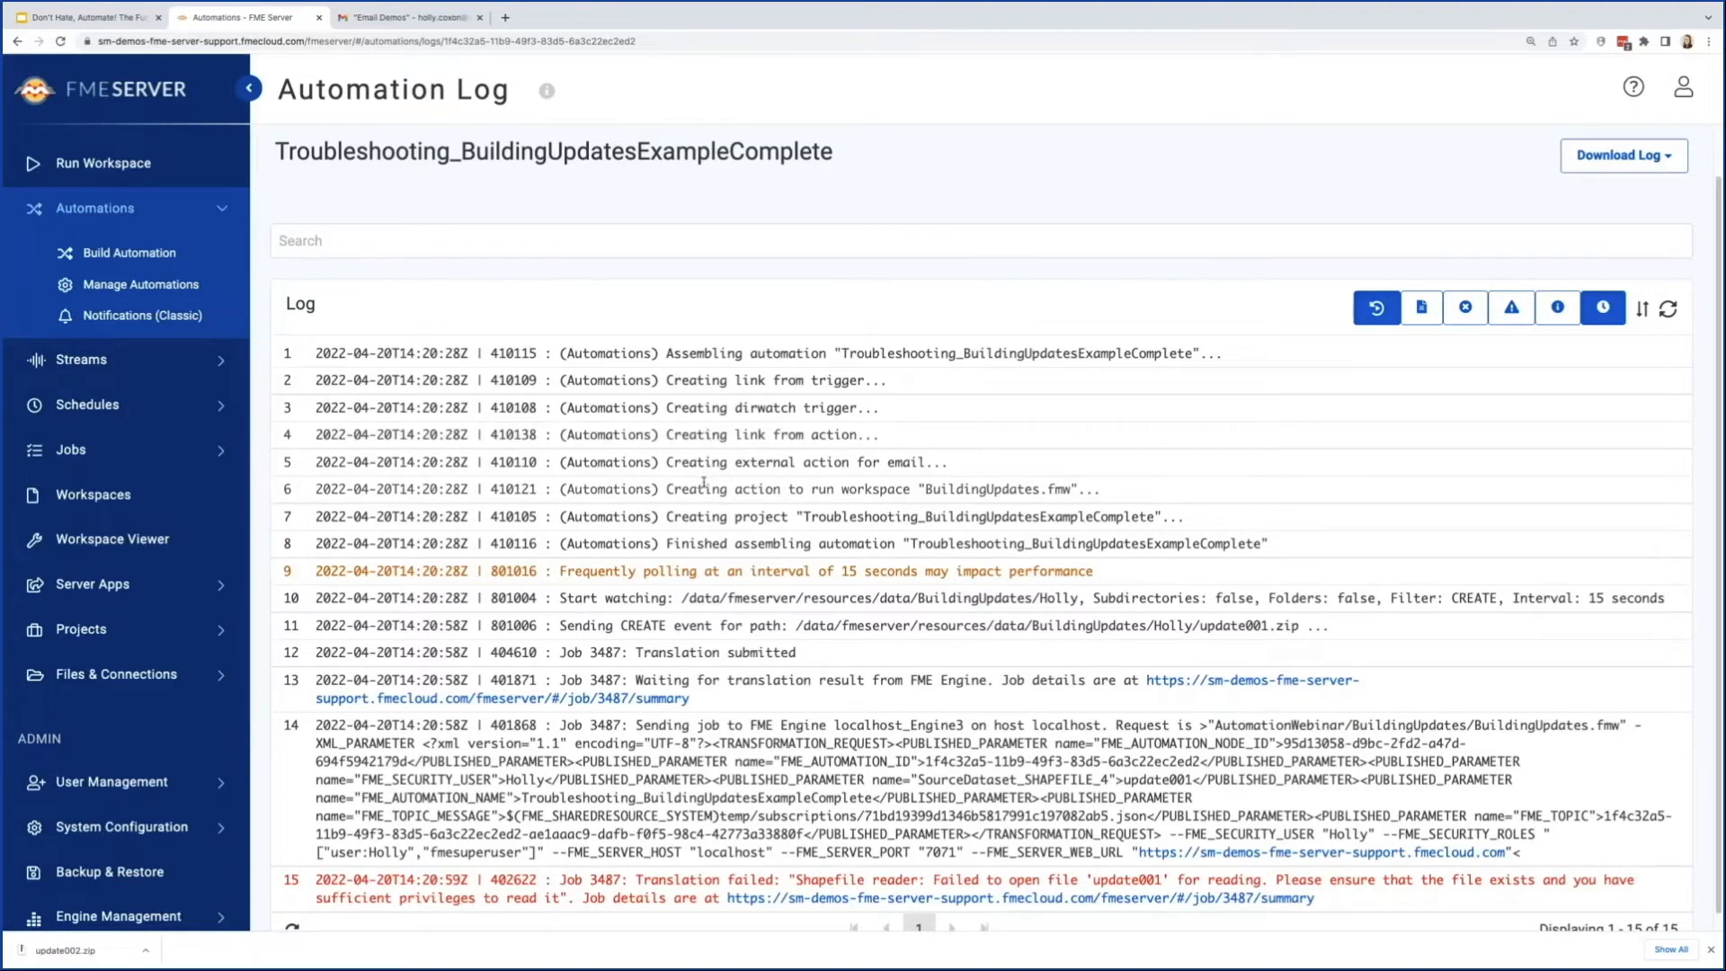
pyautogui.scroll(-1, 866, 632)
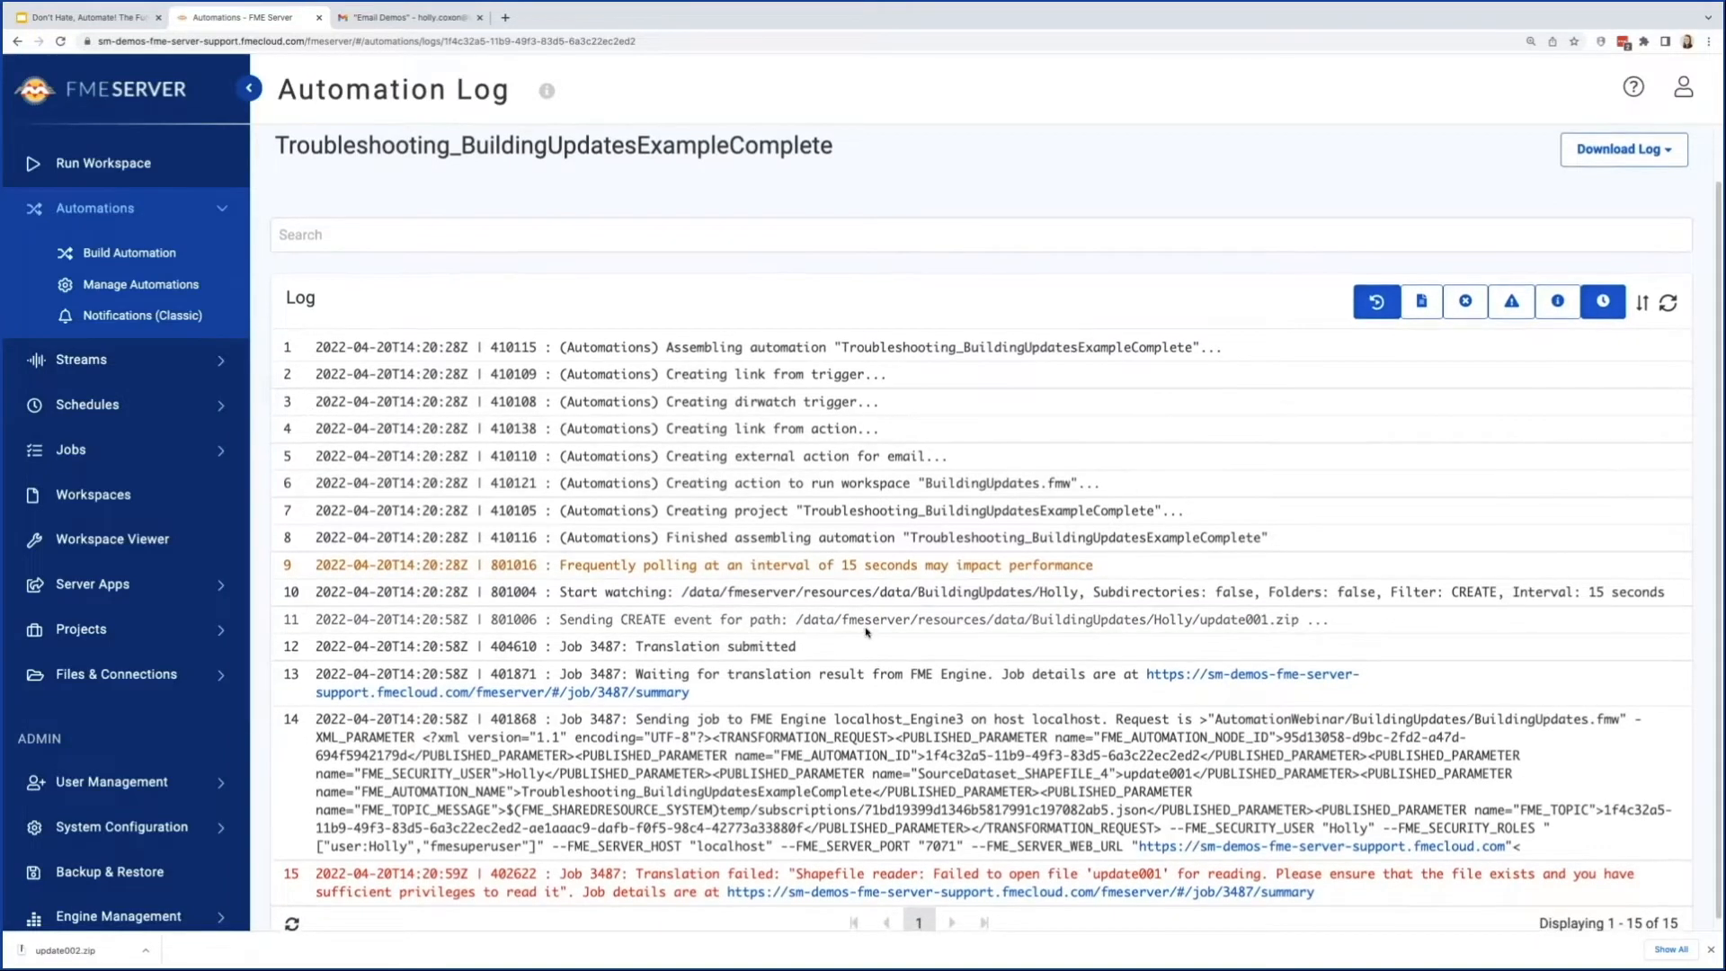
pyautogui.scroll(-1, 867, 632)
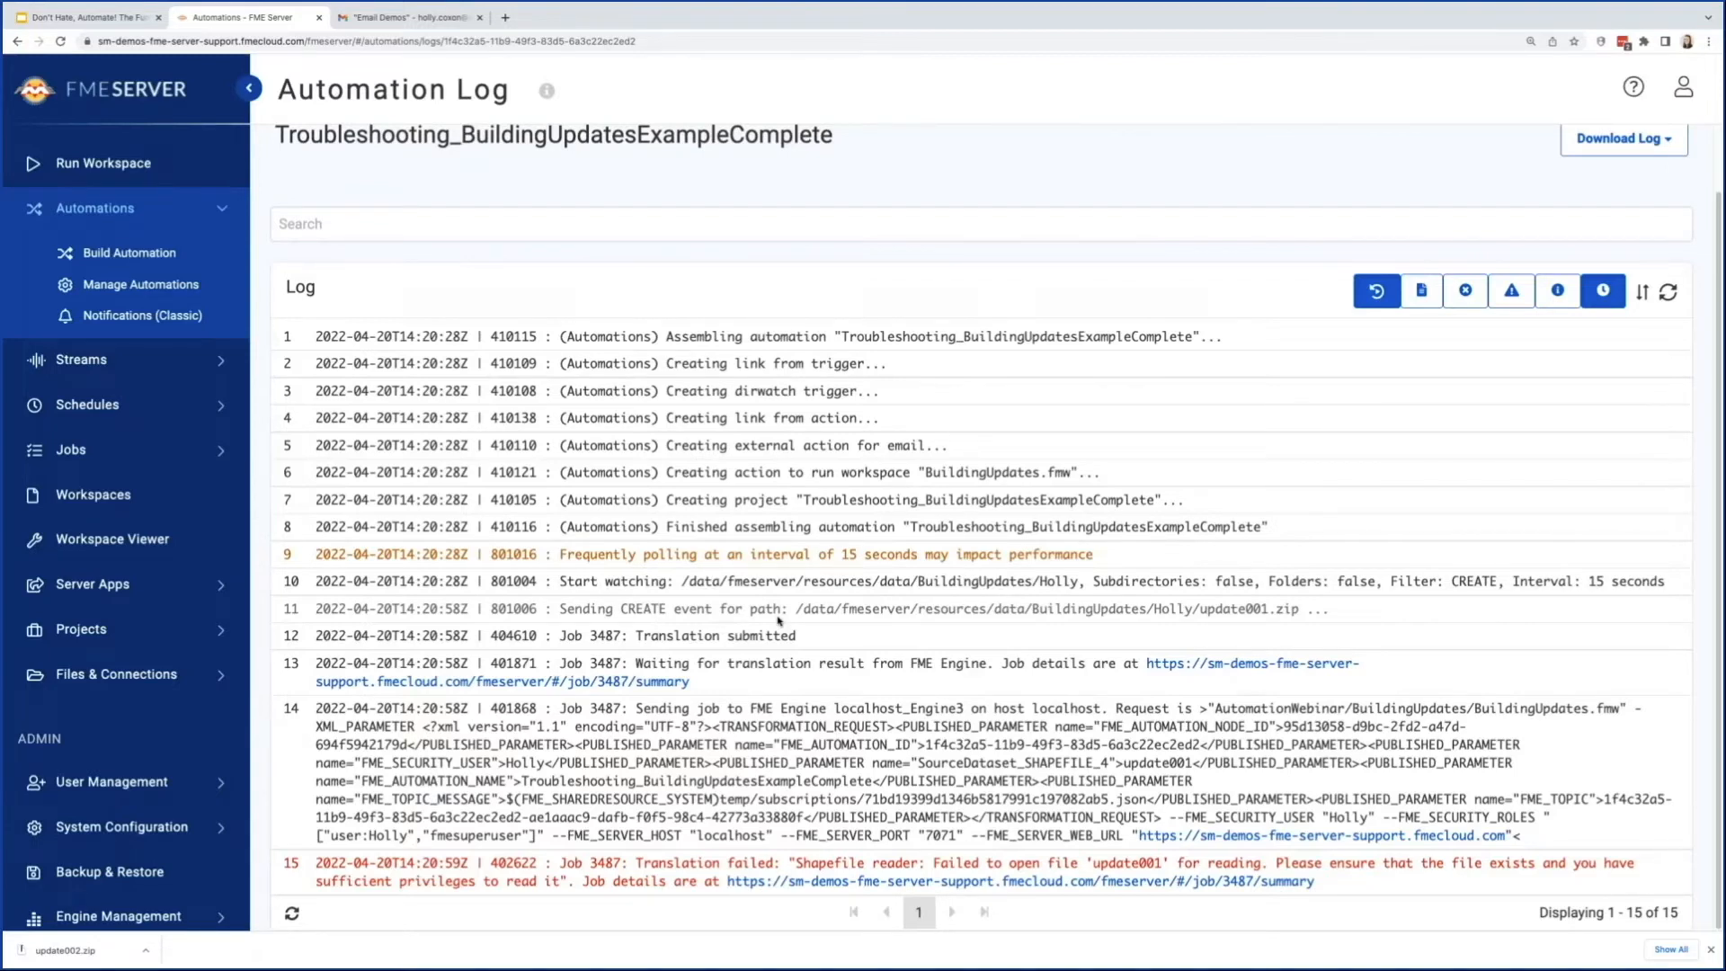
pyautogui.click(1466, 290)
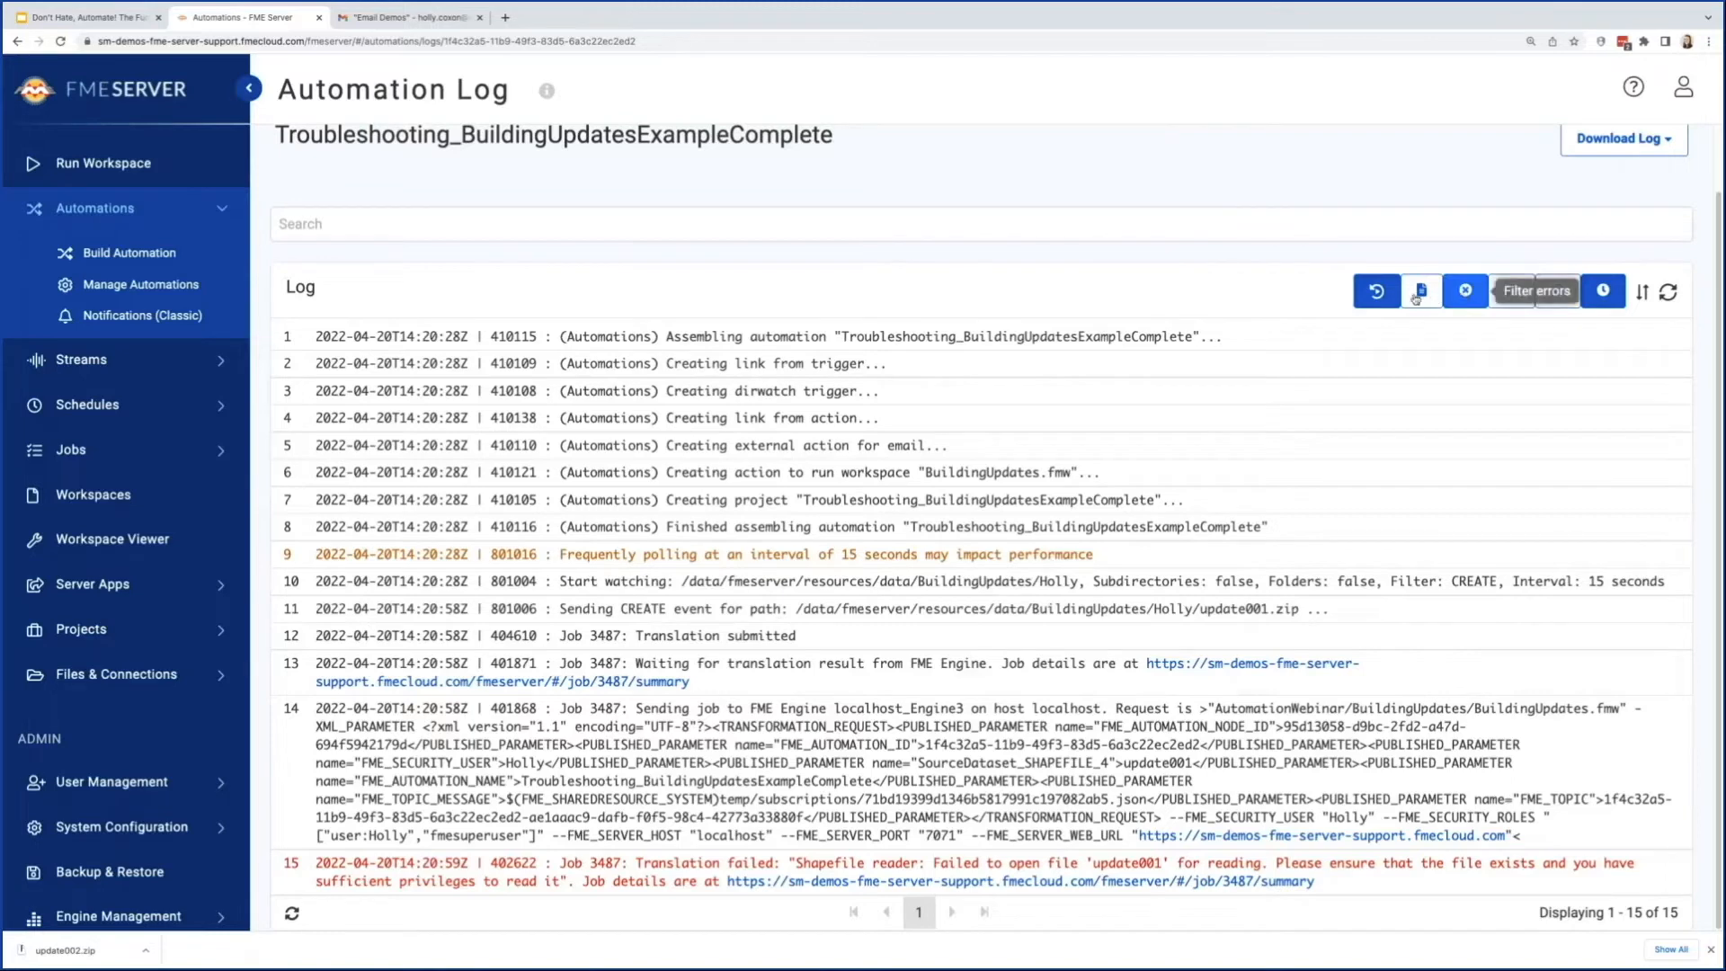
pyautogui.click(1466, 290)
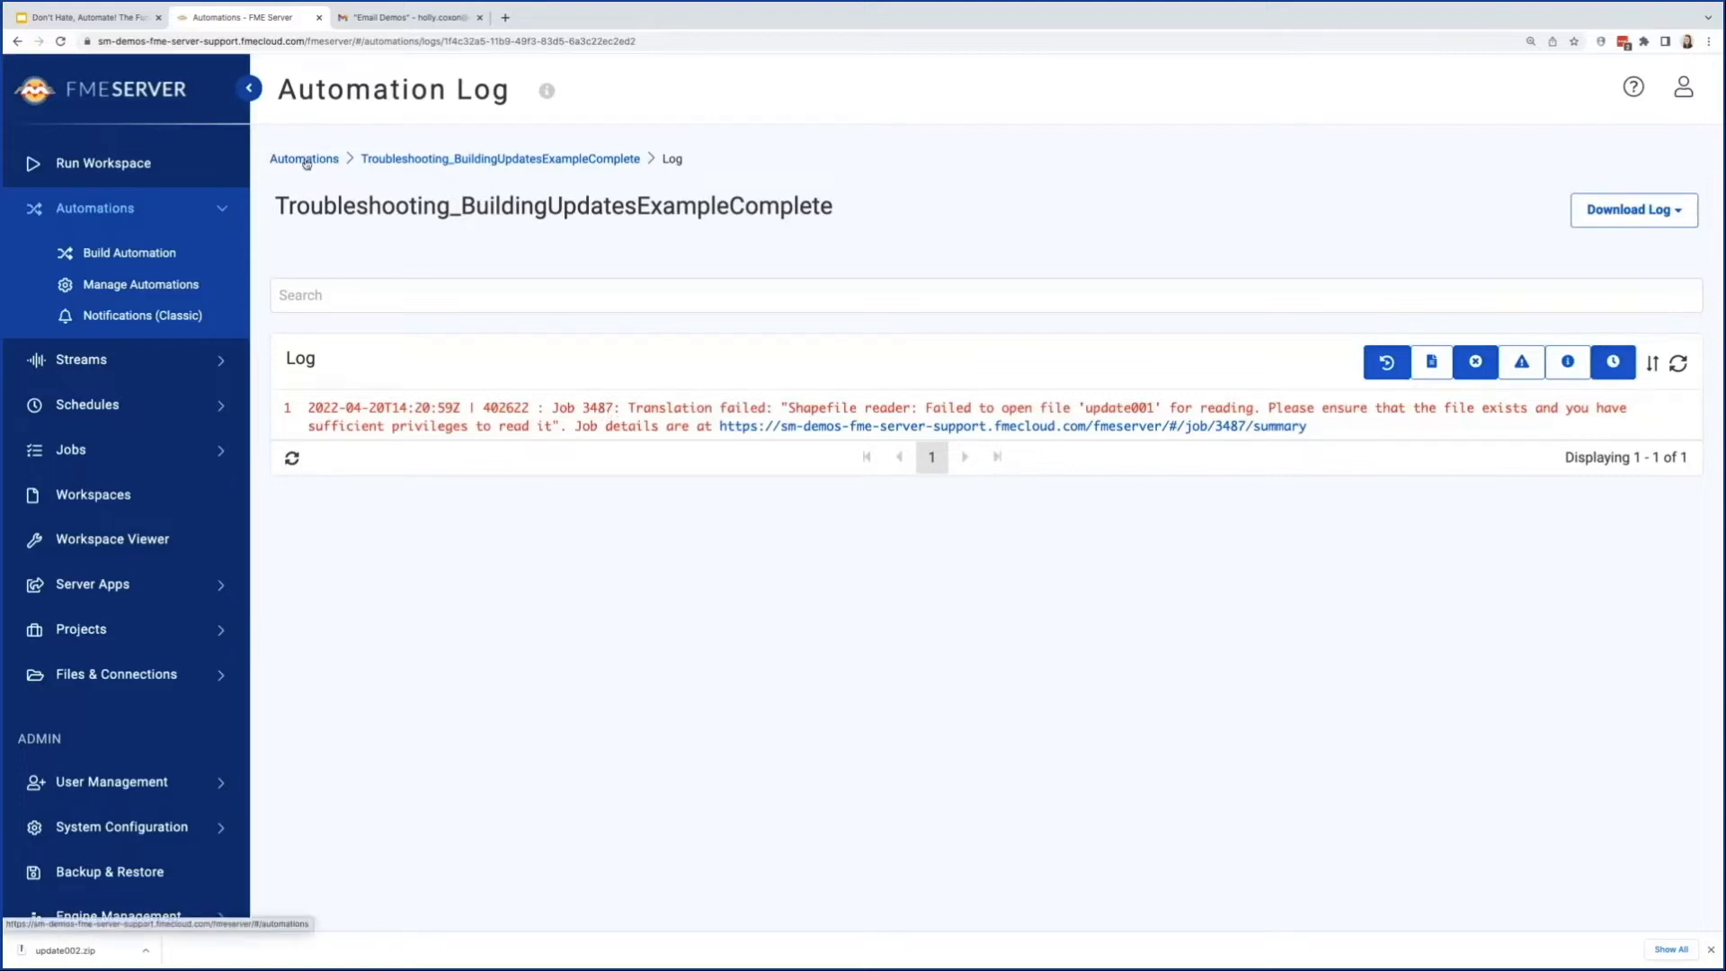
# Step: View the automation's triggered jobs, open the most recent BuildingUpdates.fmw job and filter its log to errors
pyautogui.click(445, 162)
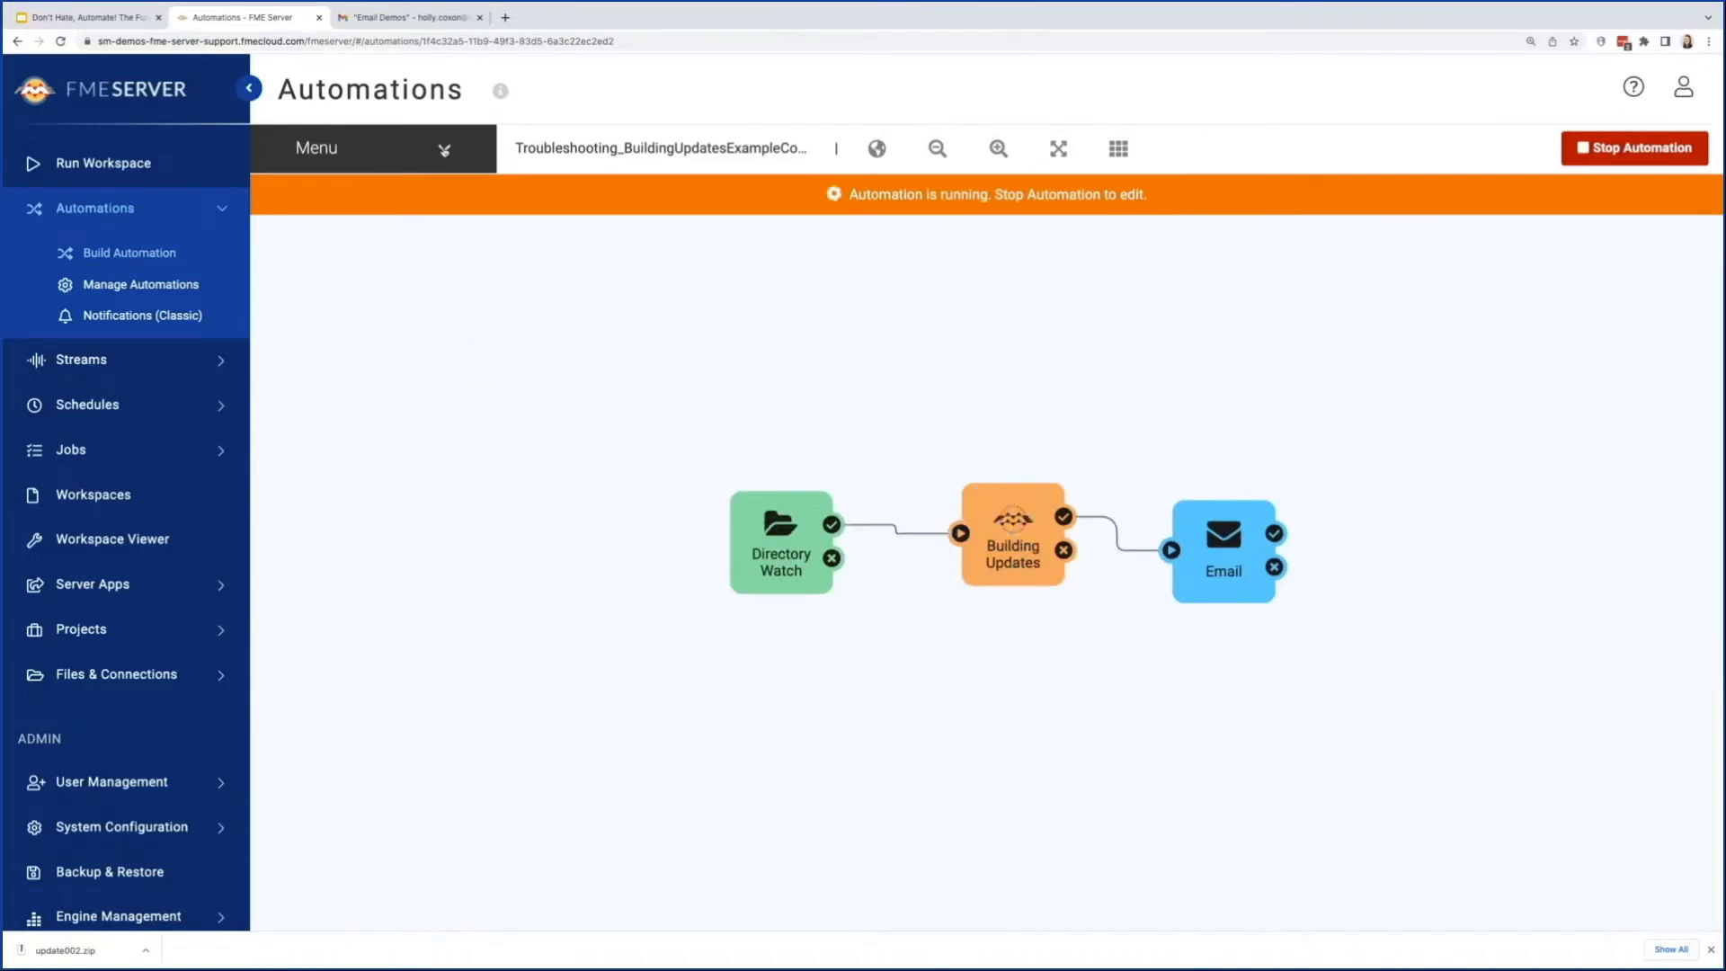
pyautogui.click(444, 150)
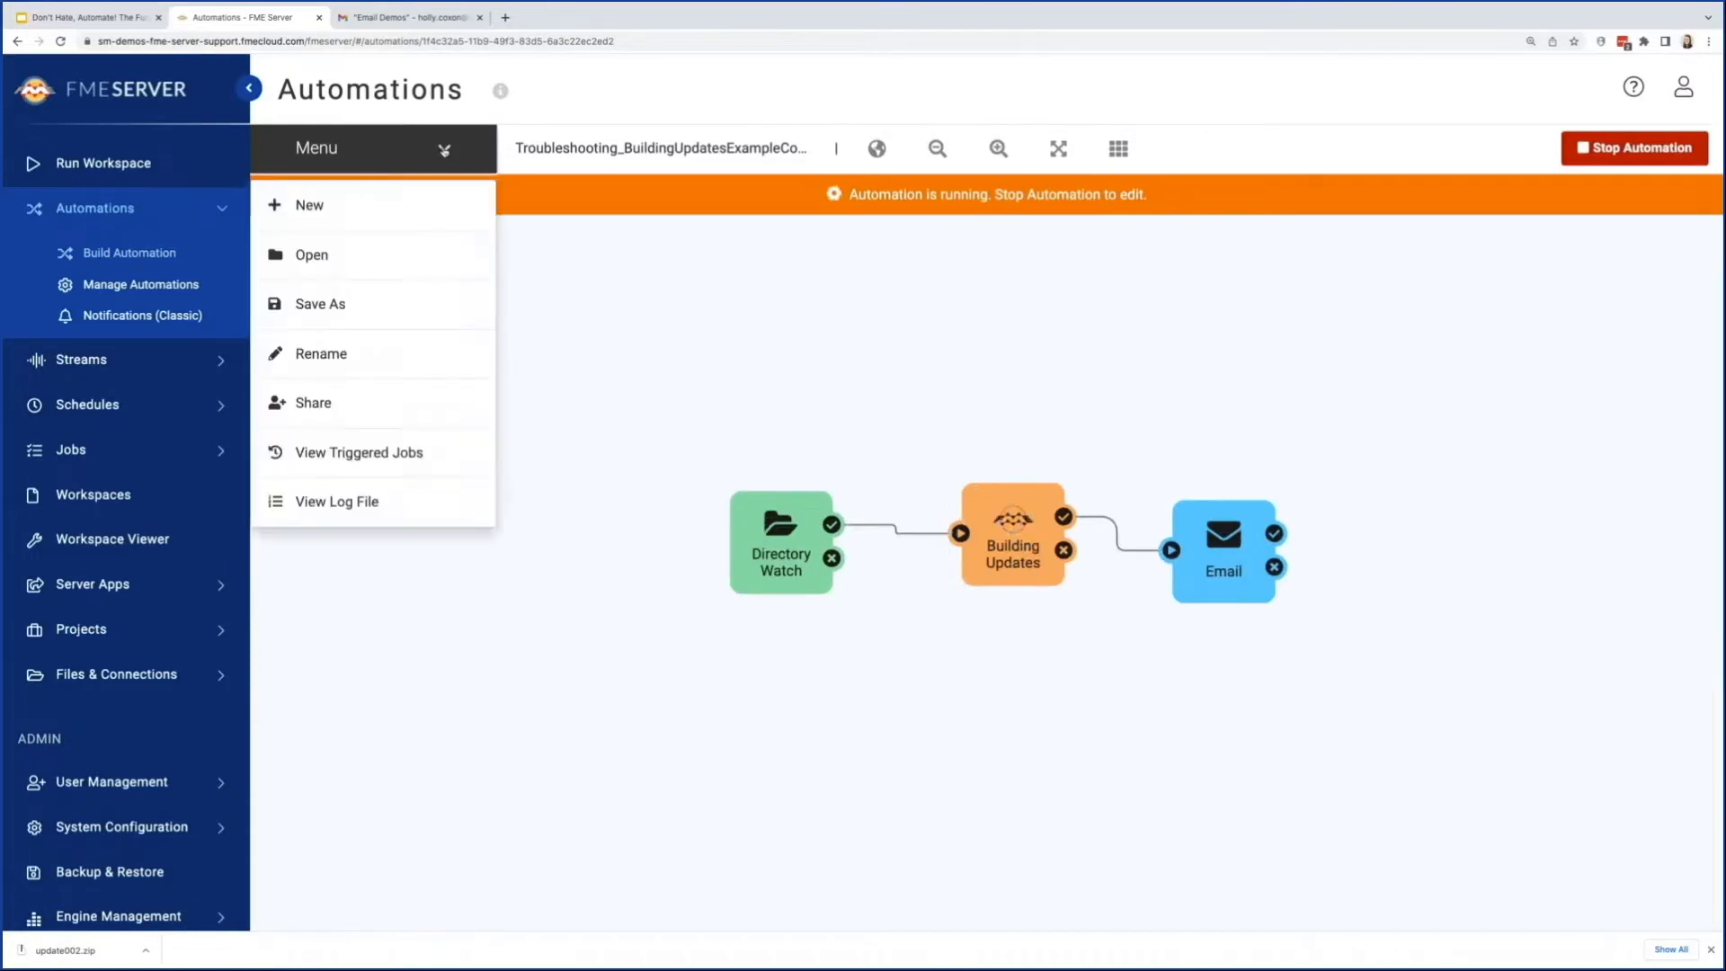
pyautogui.click(400, 455)
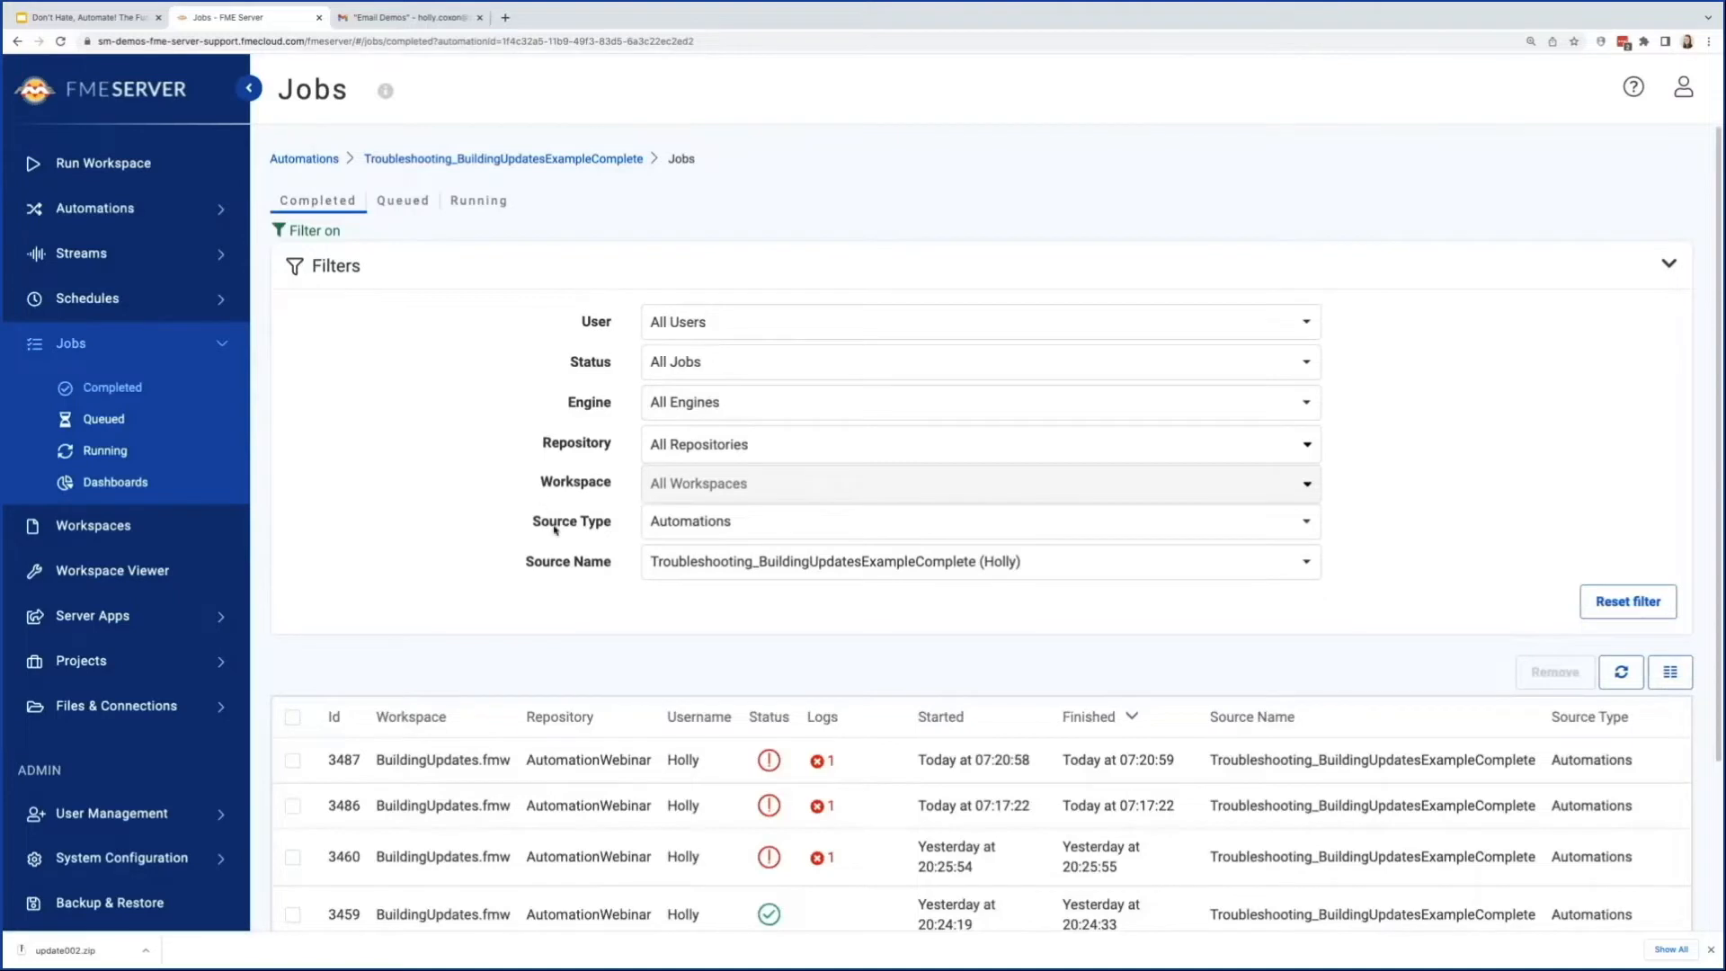
pyautogui.scroll(-1, 553, 529)
pyautogui.scroll(-1, 553, 529)
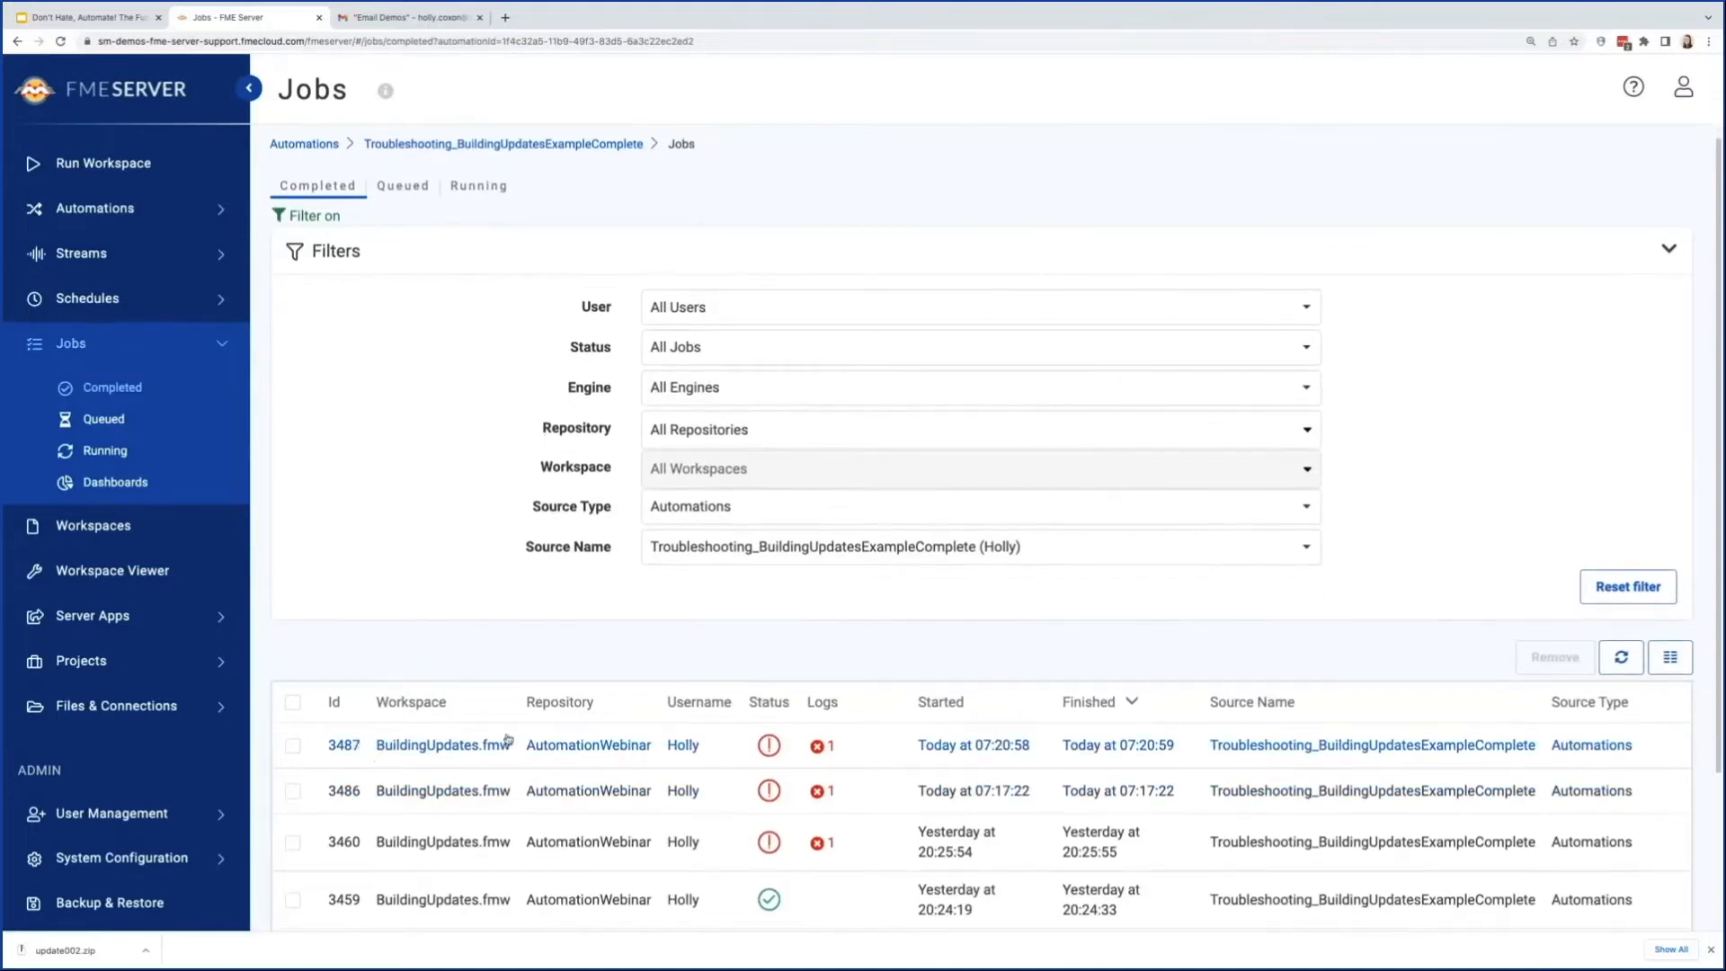
pyautogui.click(739, 742)
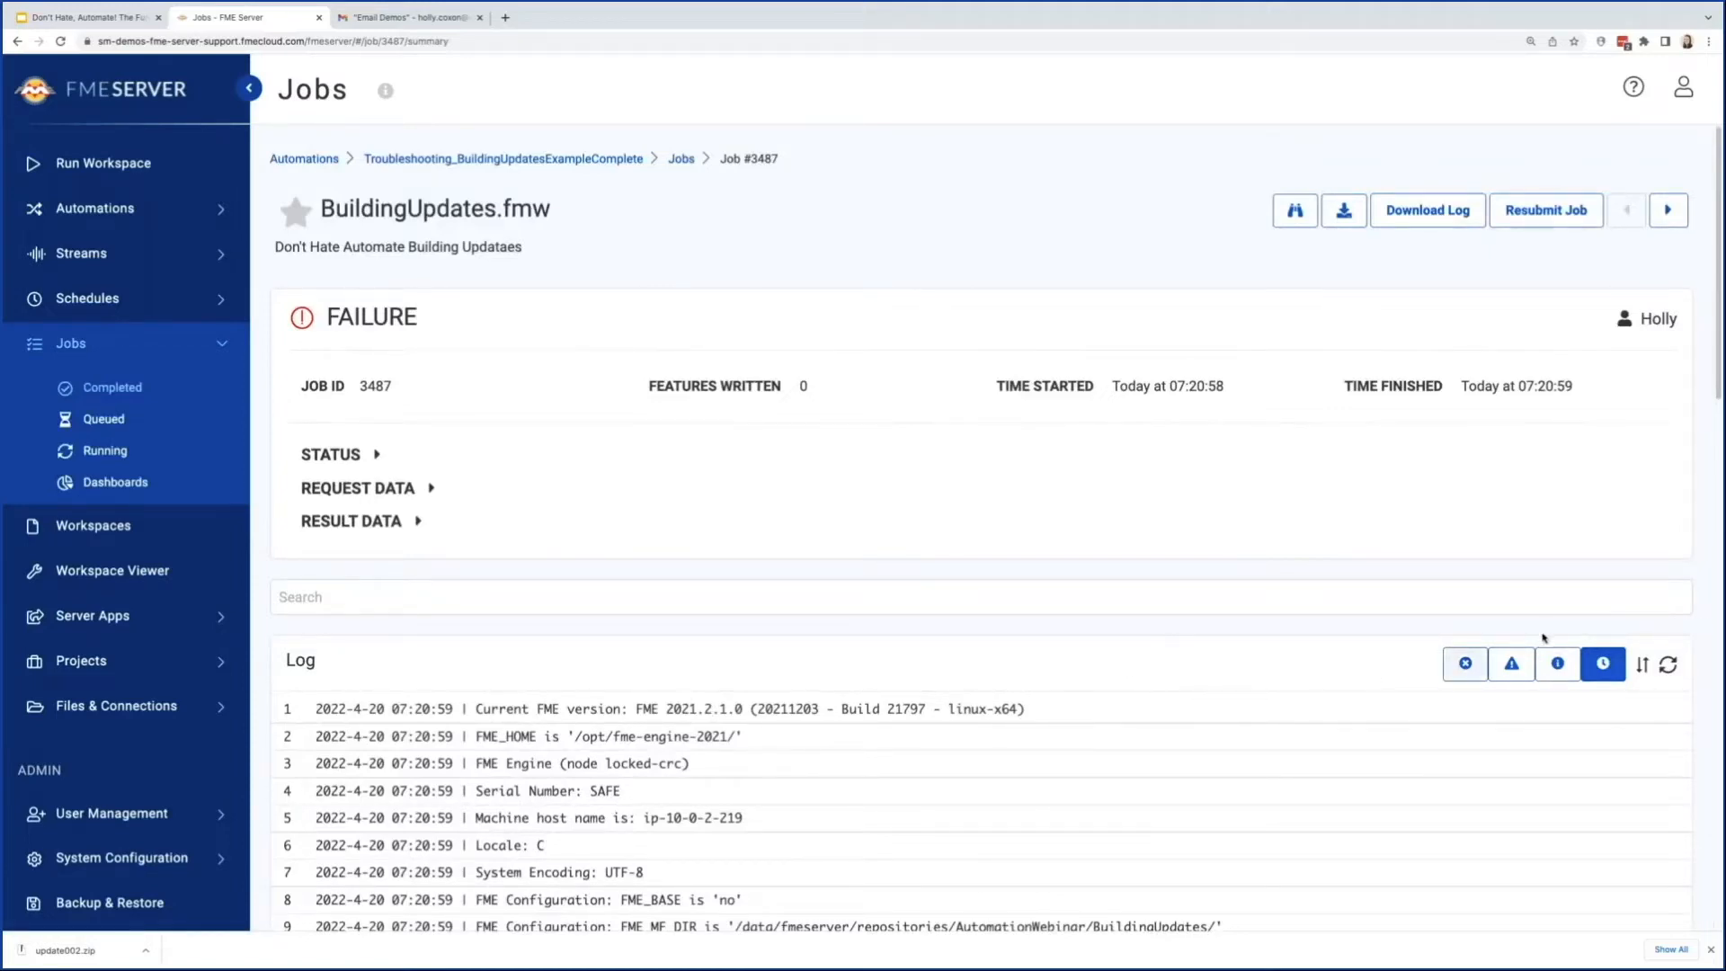
pyautogui.click(1467, 667)
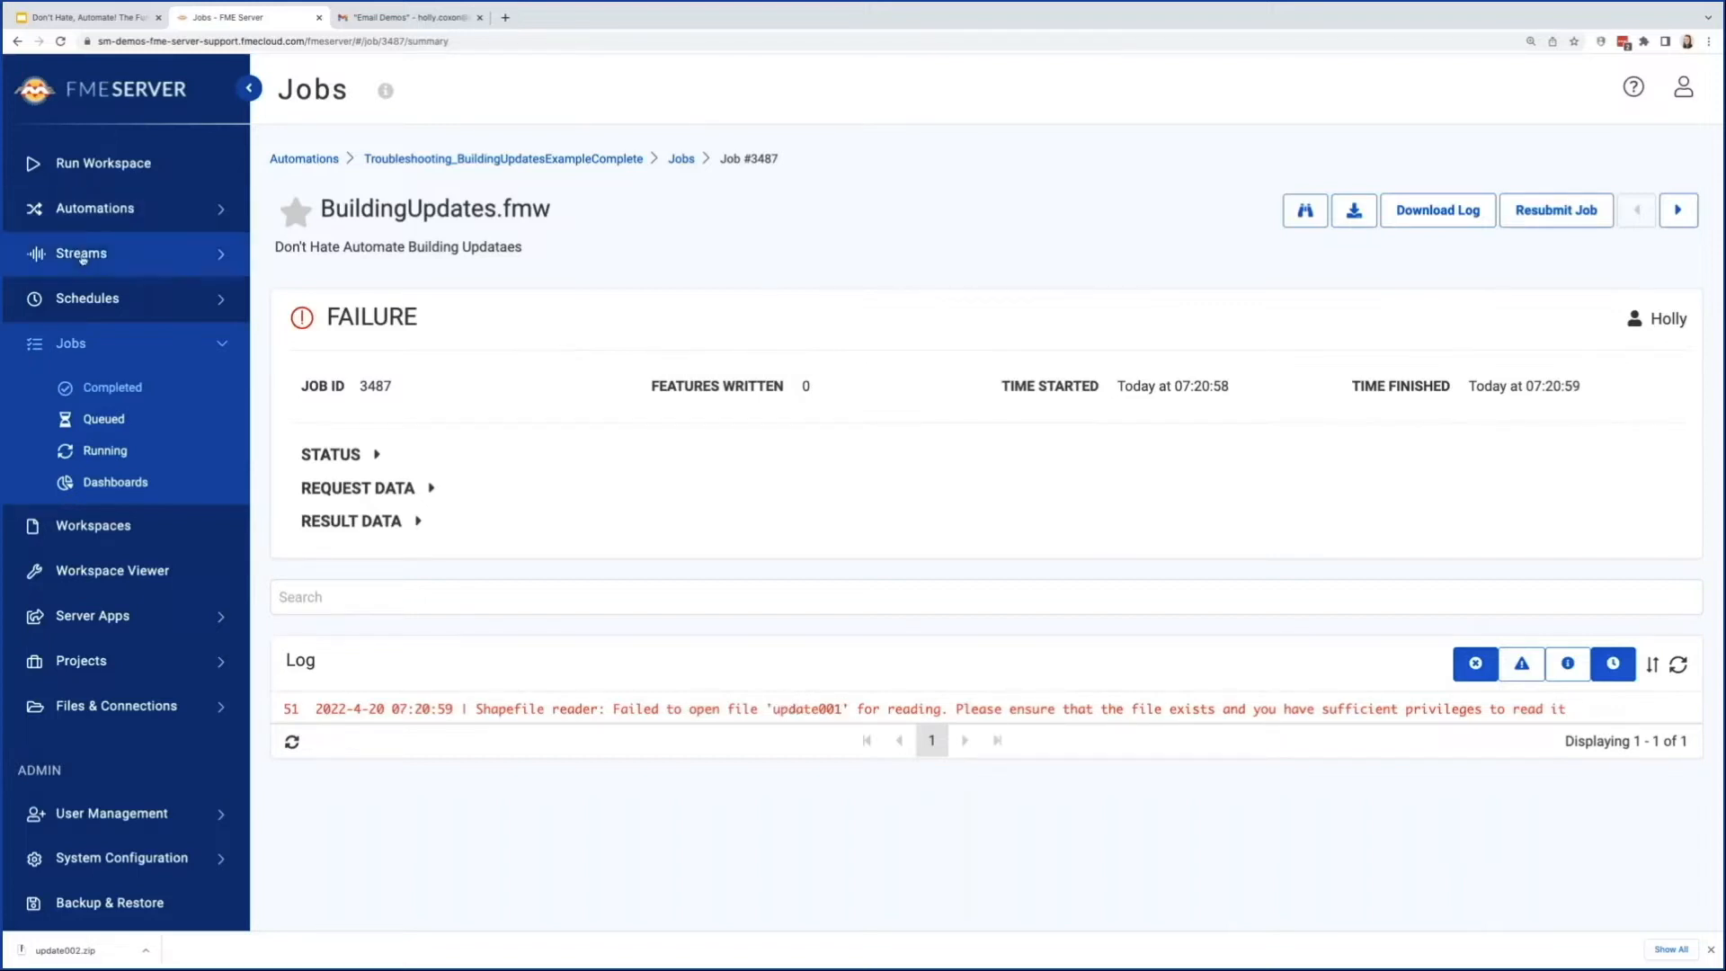
# Step: Stop the Troubleshooting_BuildingUpdatesExampleComplete automation for editing and check the Building Updates action's parameters
pyautogui.click(382, 163)
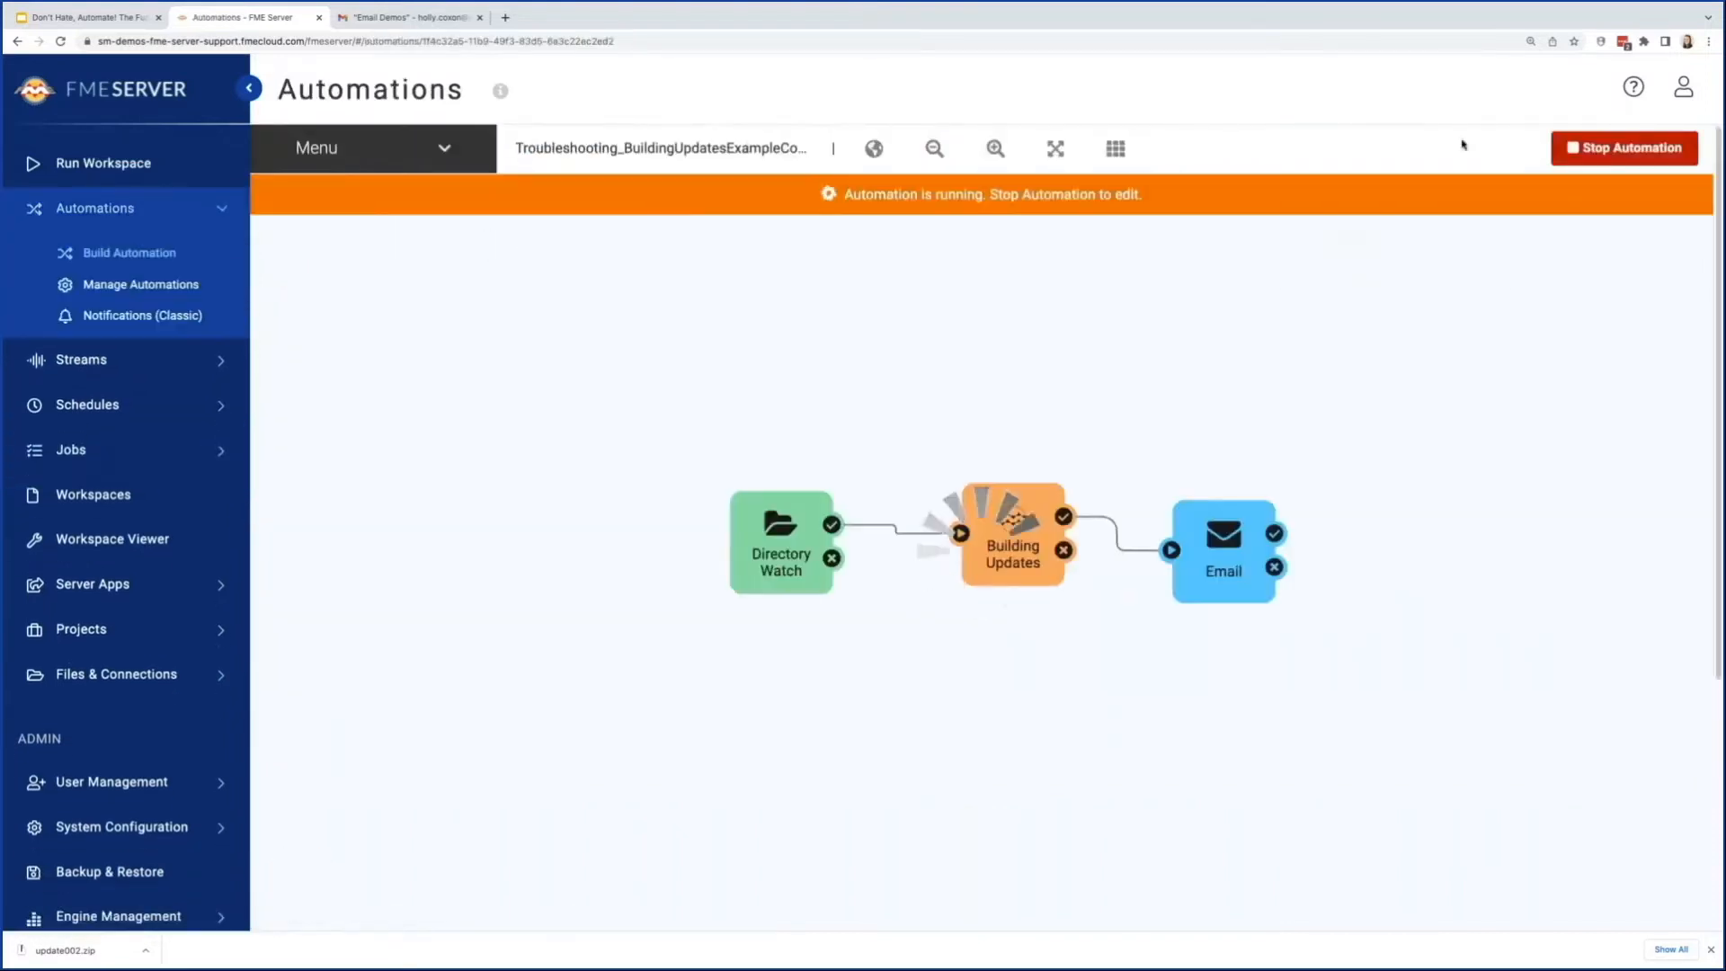
pyautogui.click(1655, 146)
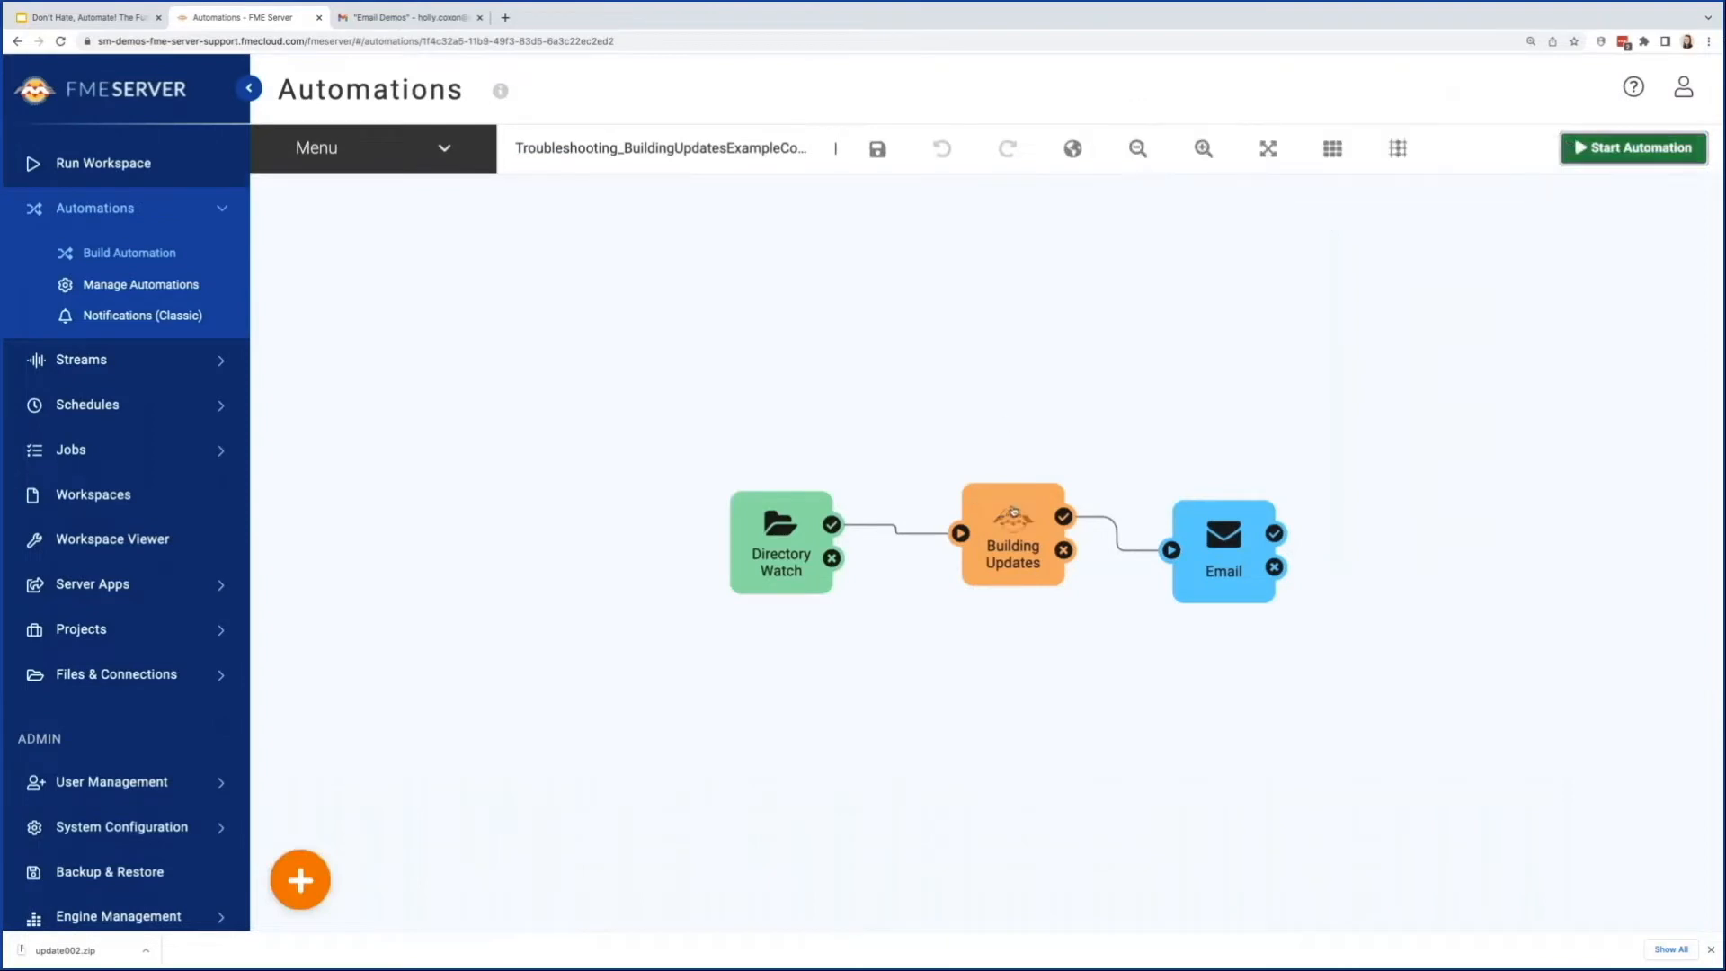
pyautogui.click(1010, 521)
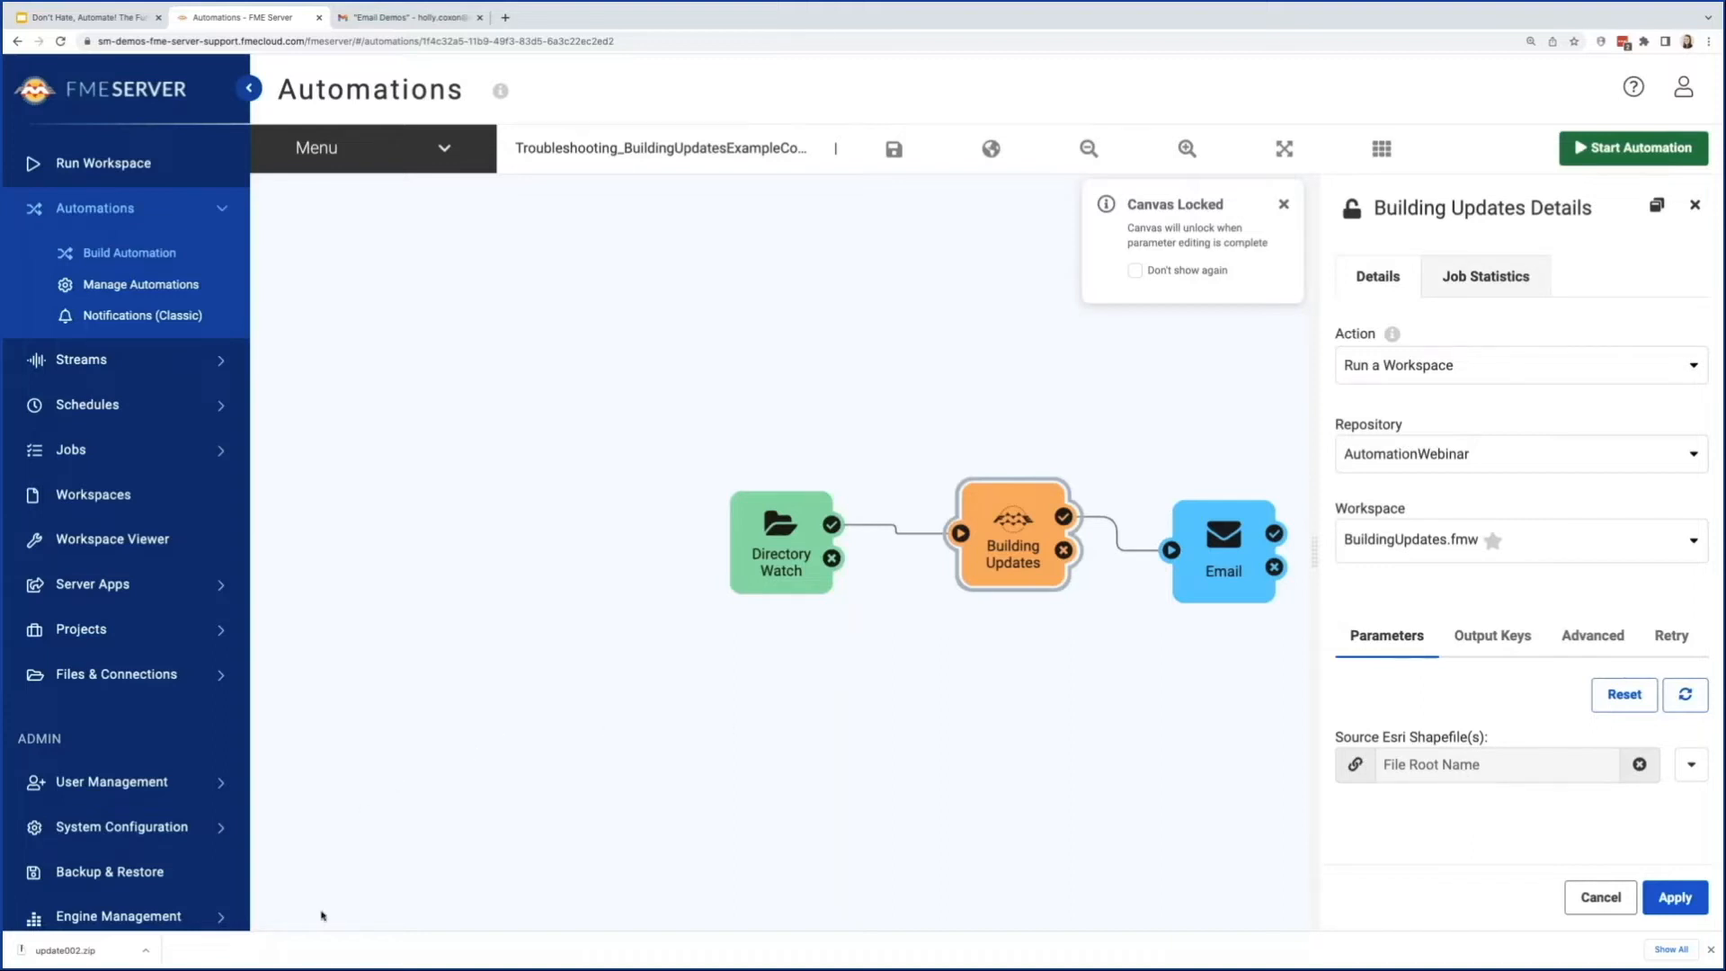
pyautogui.click(335, 862)
# Step: Add a new action above Building Updates connected to Directory Watch's success port, and disable the Building Updates action
pyautogui.click(305, 882)
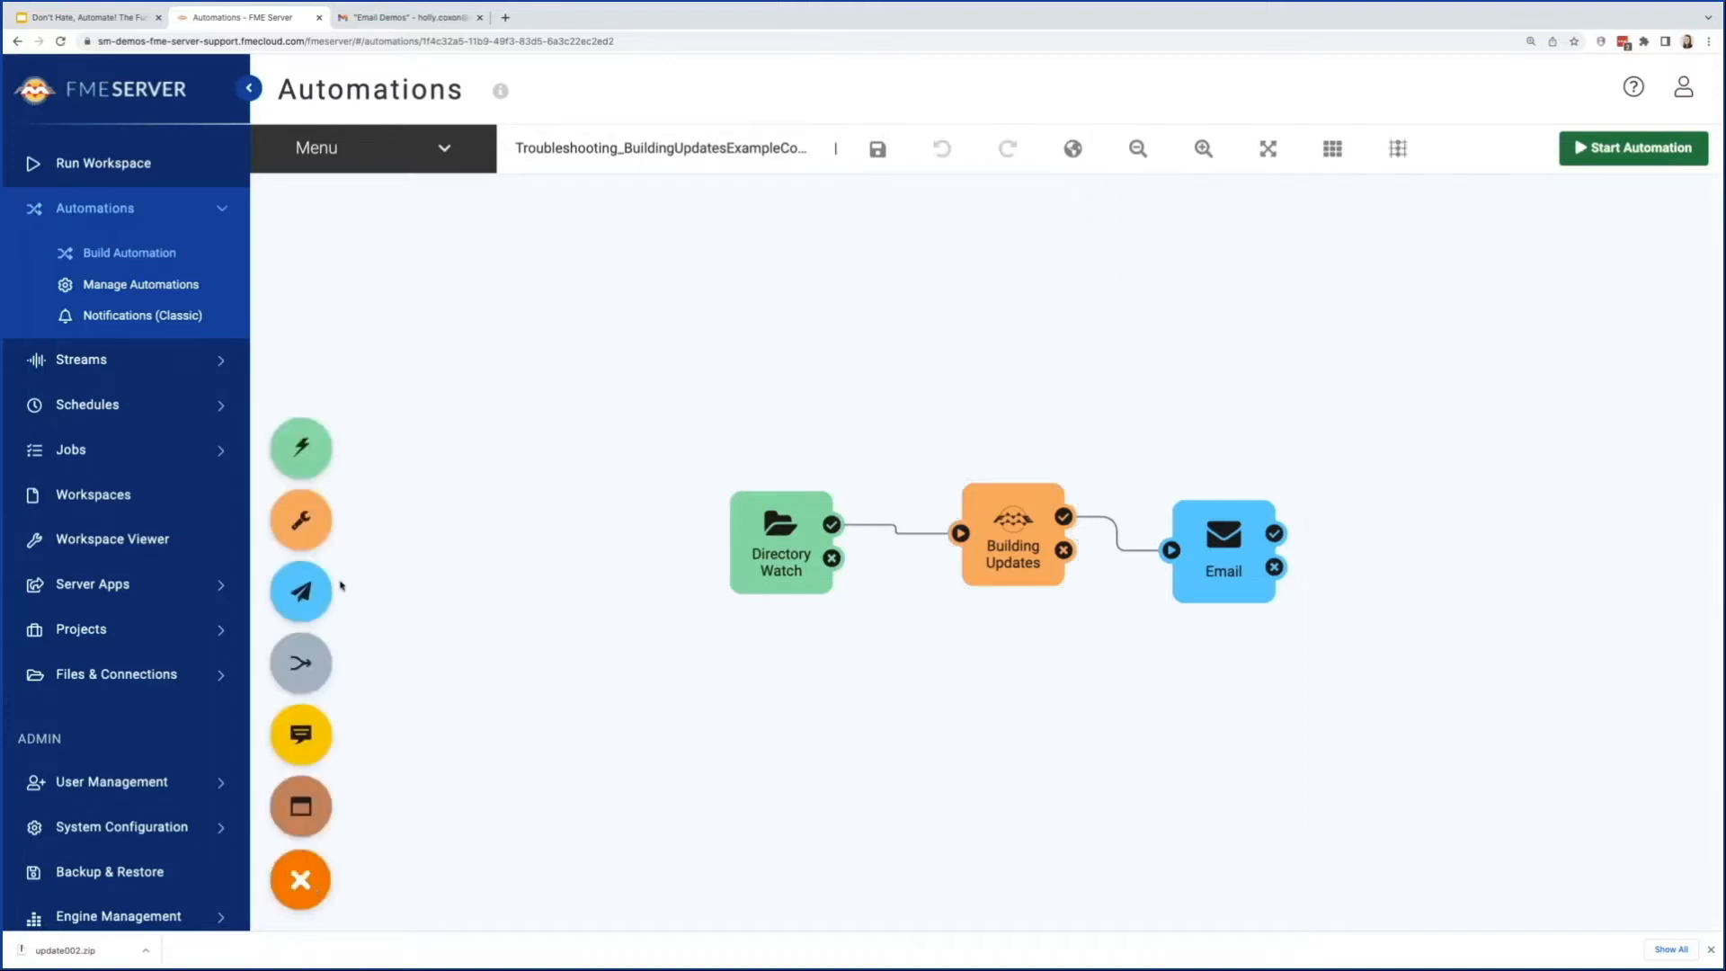
pyautogui.moveTo(301, 520); pyautogui.dragTo(851, 464)
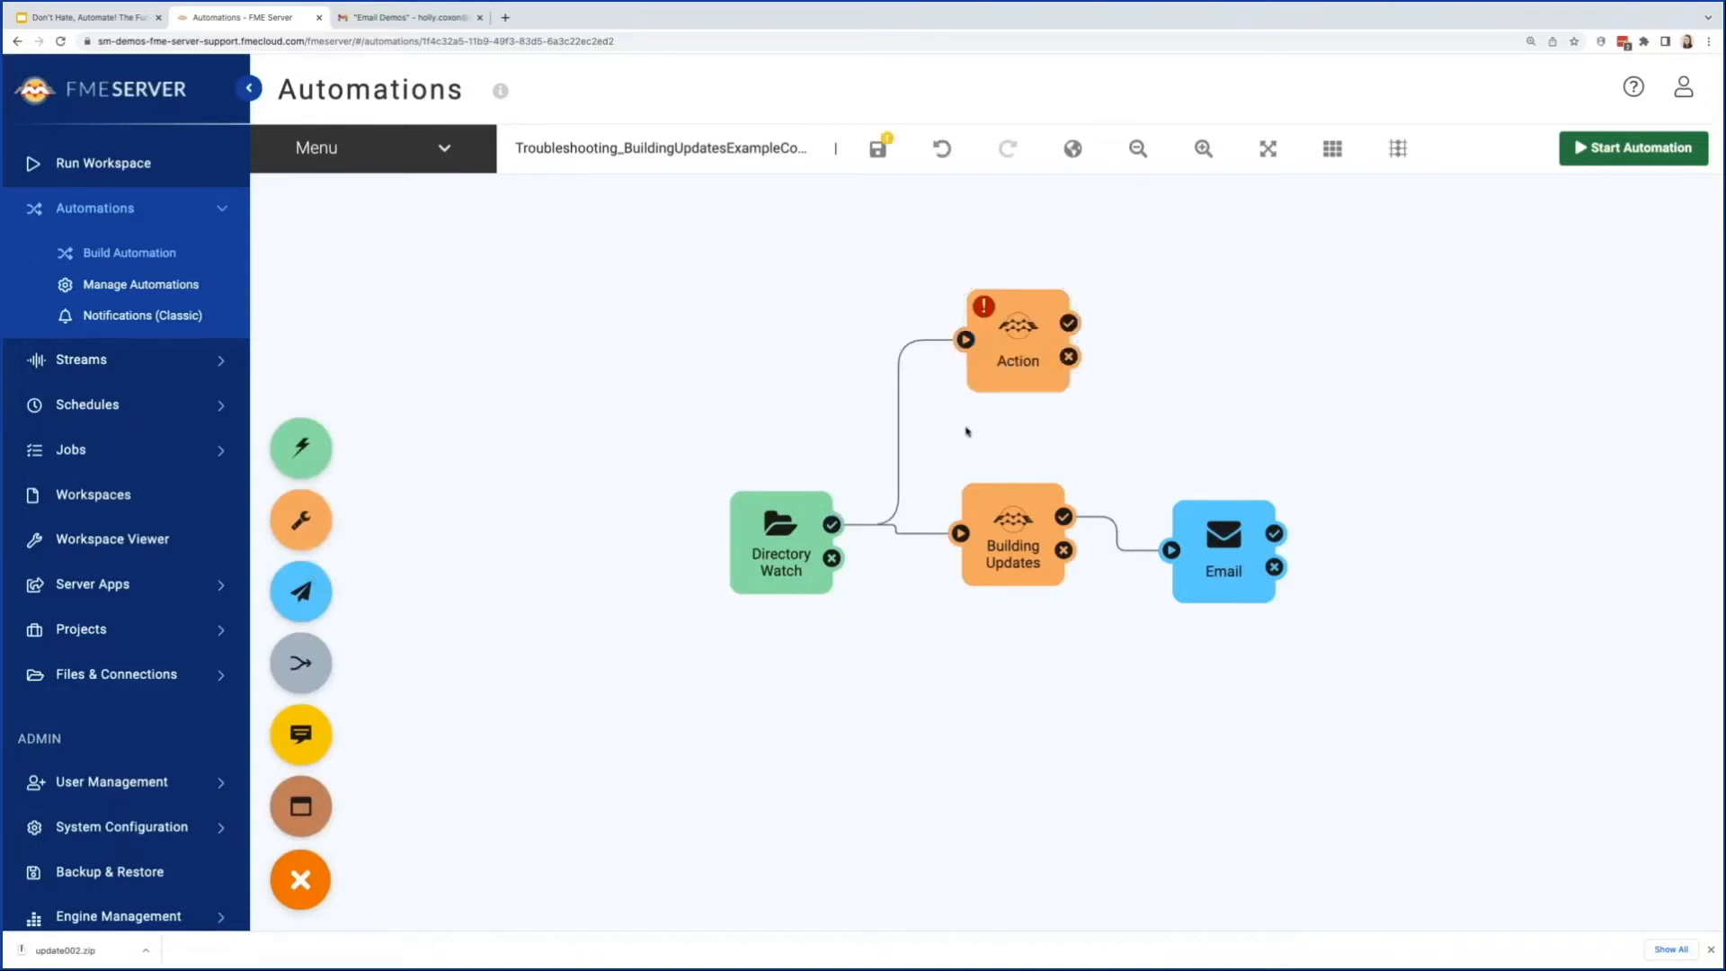
pyautogui.click(1022, 501)
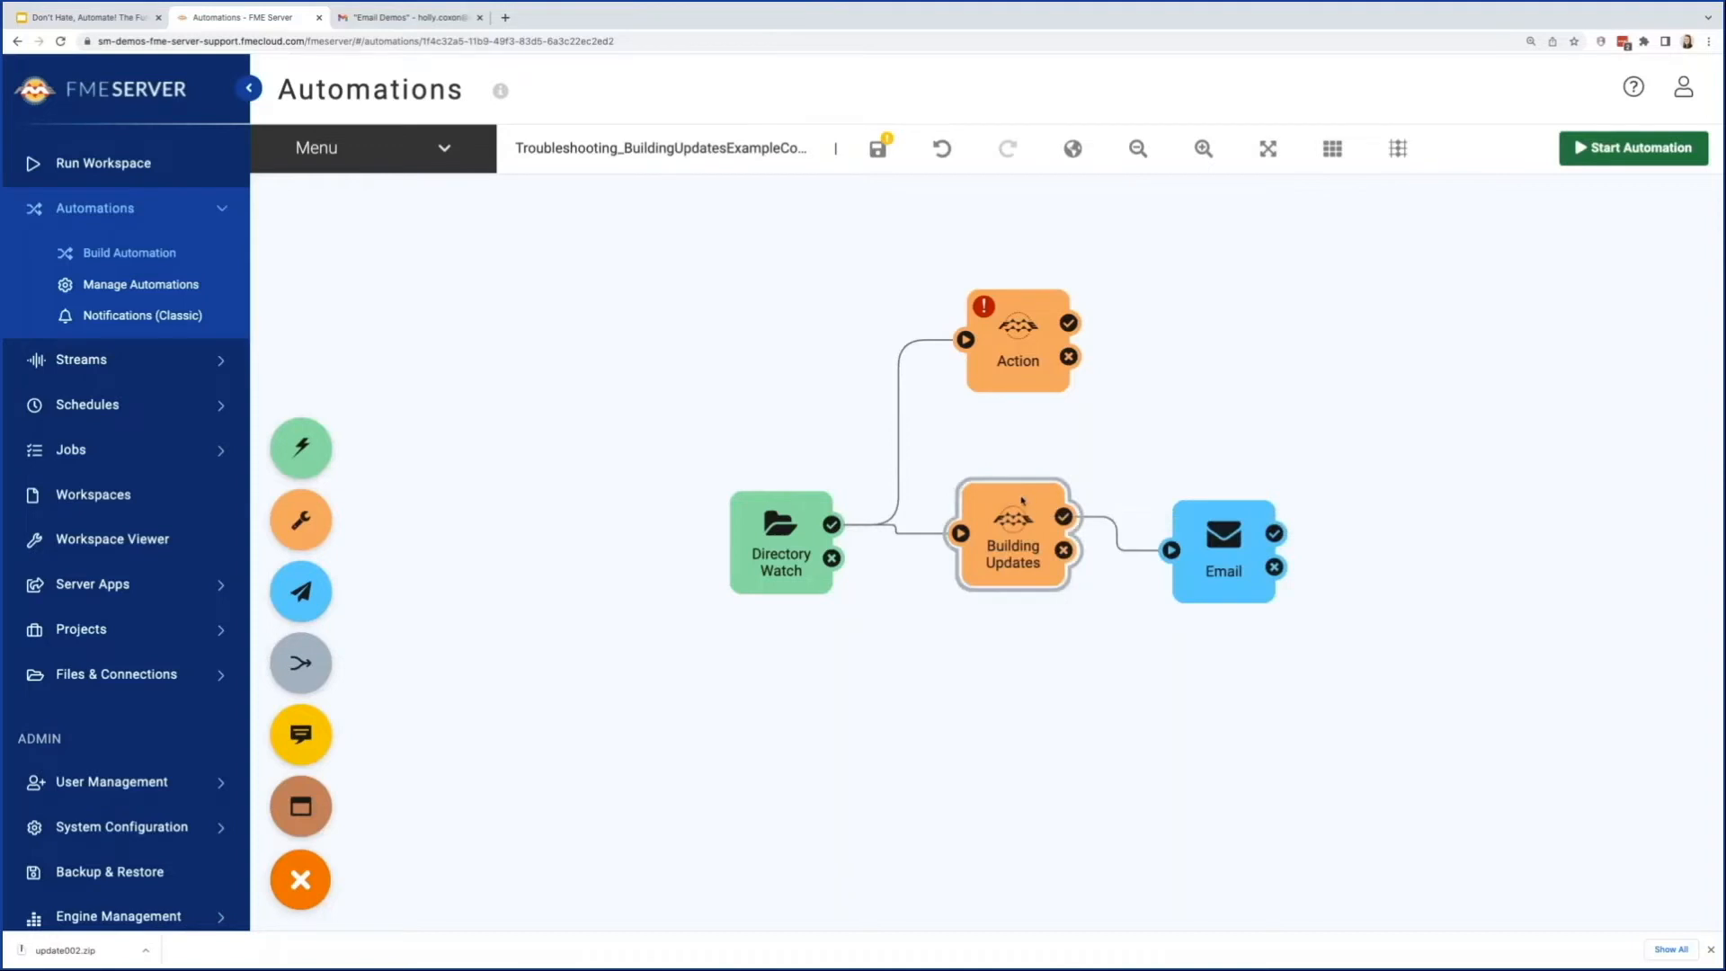
pyautogui.rightClick(1021, 500)
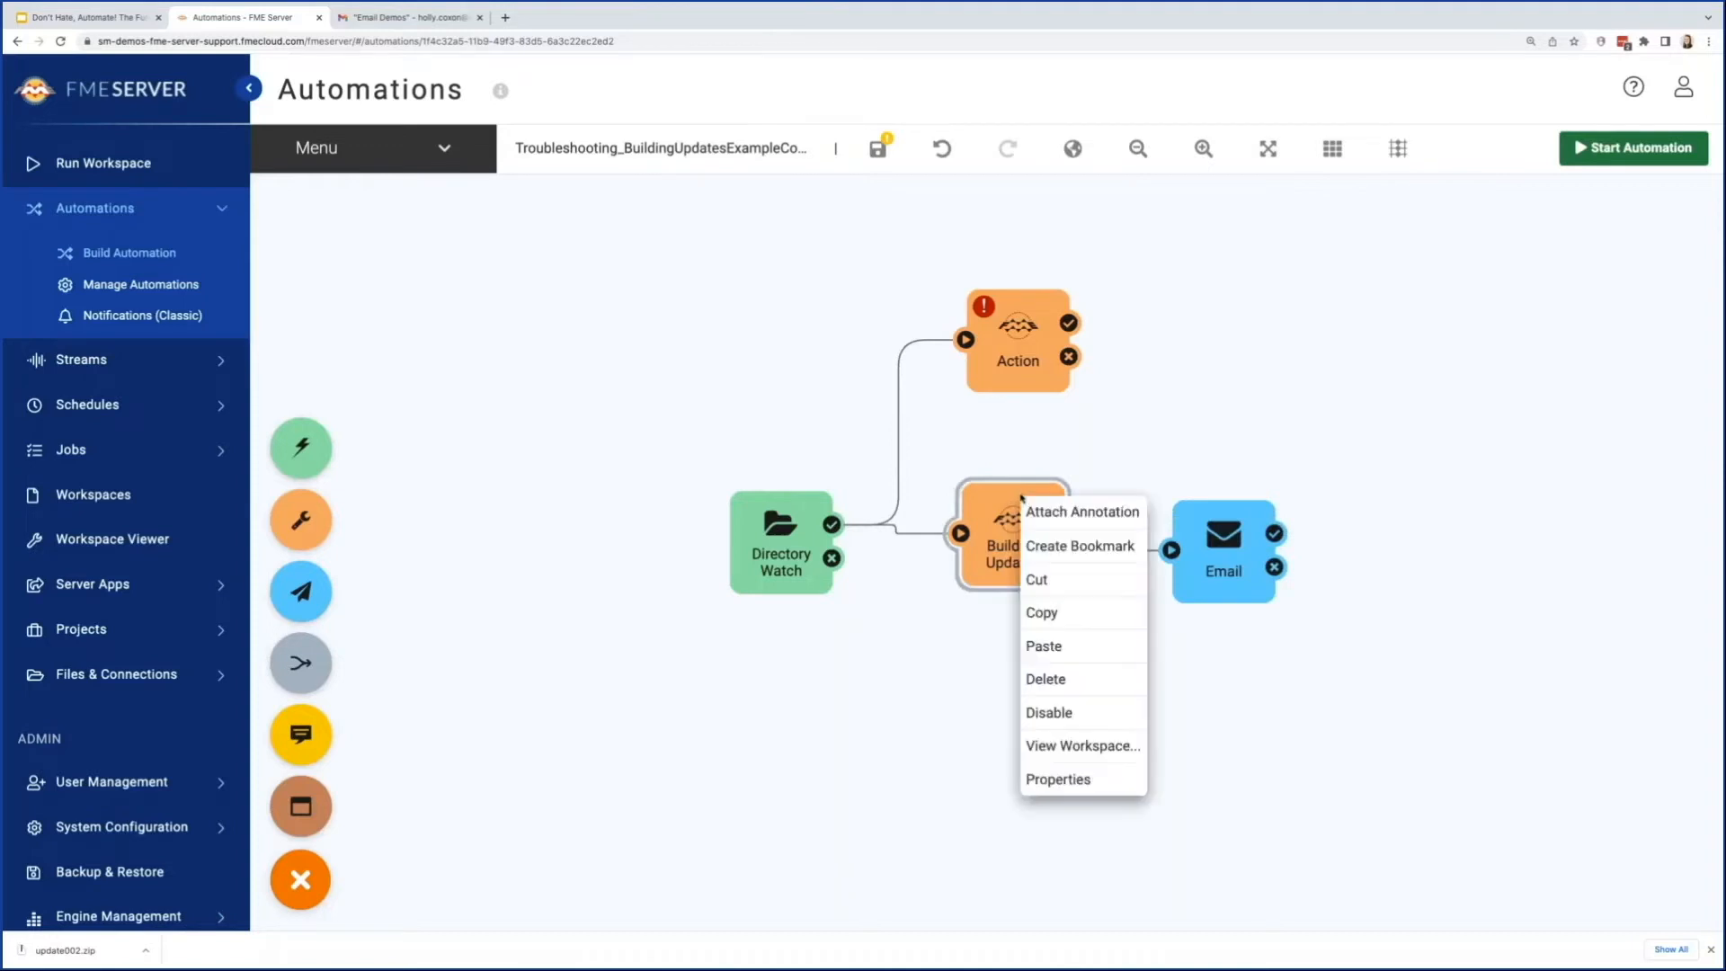
pyautogui.click(1061, 717)
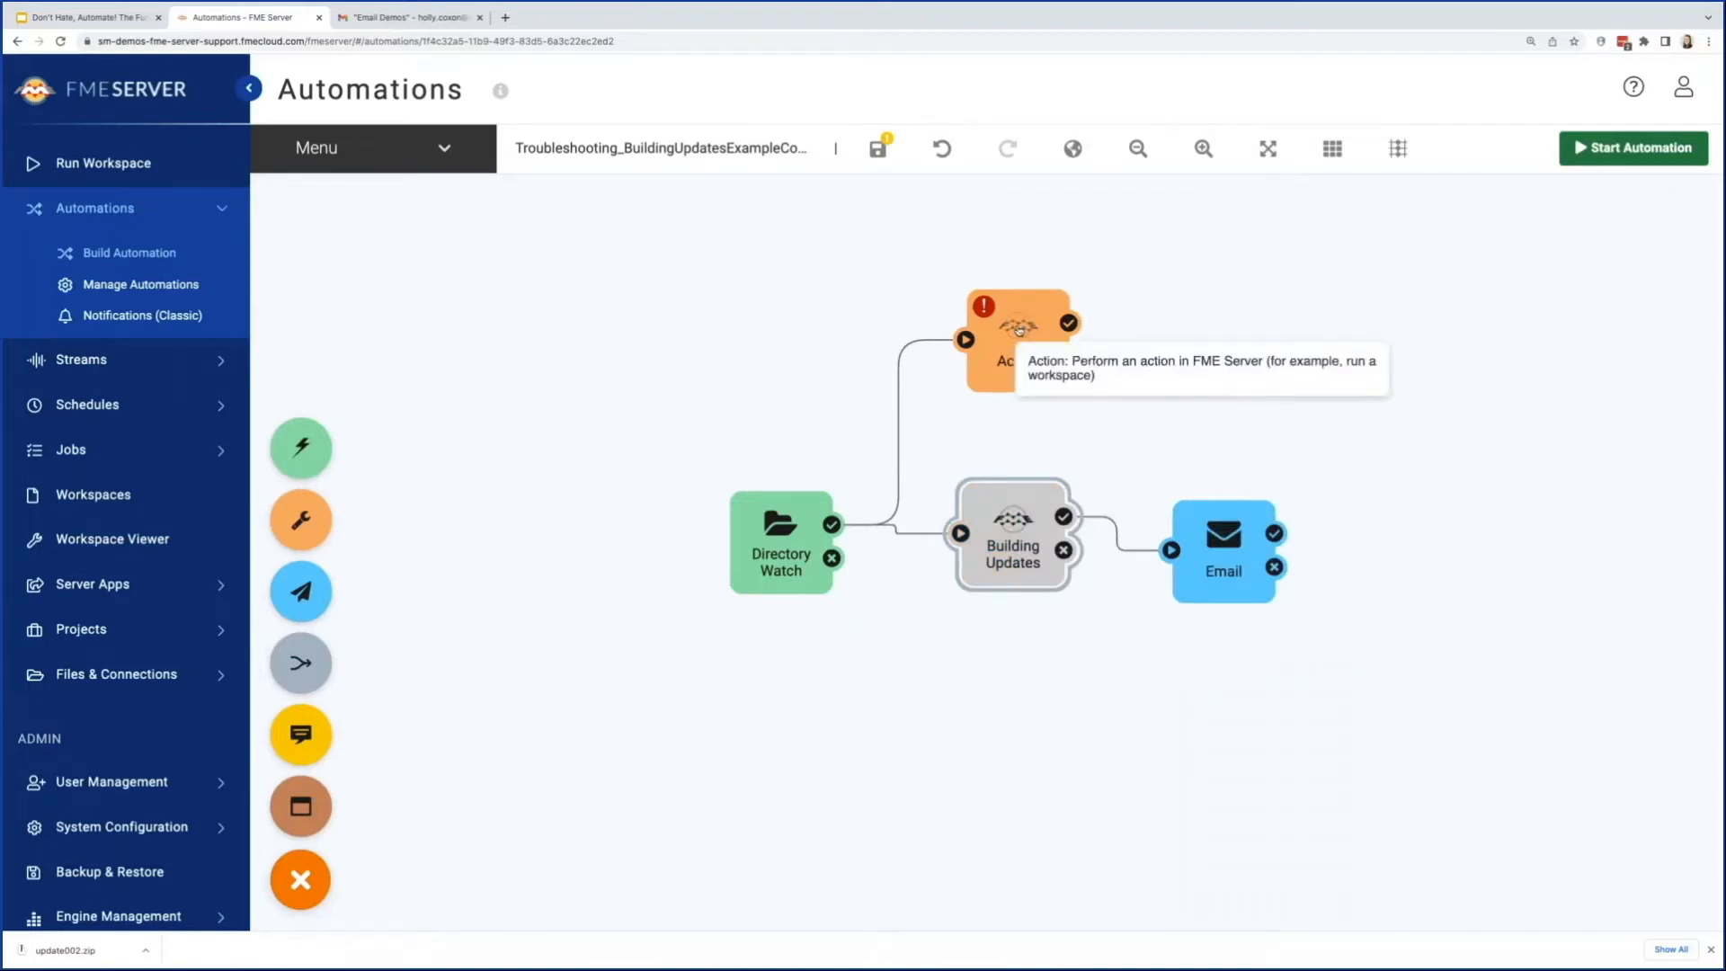
# Step: Configure the newly added action as Log a message
pyautogui.click(1020, 329)
pyautogui.click(1366, 359)
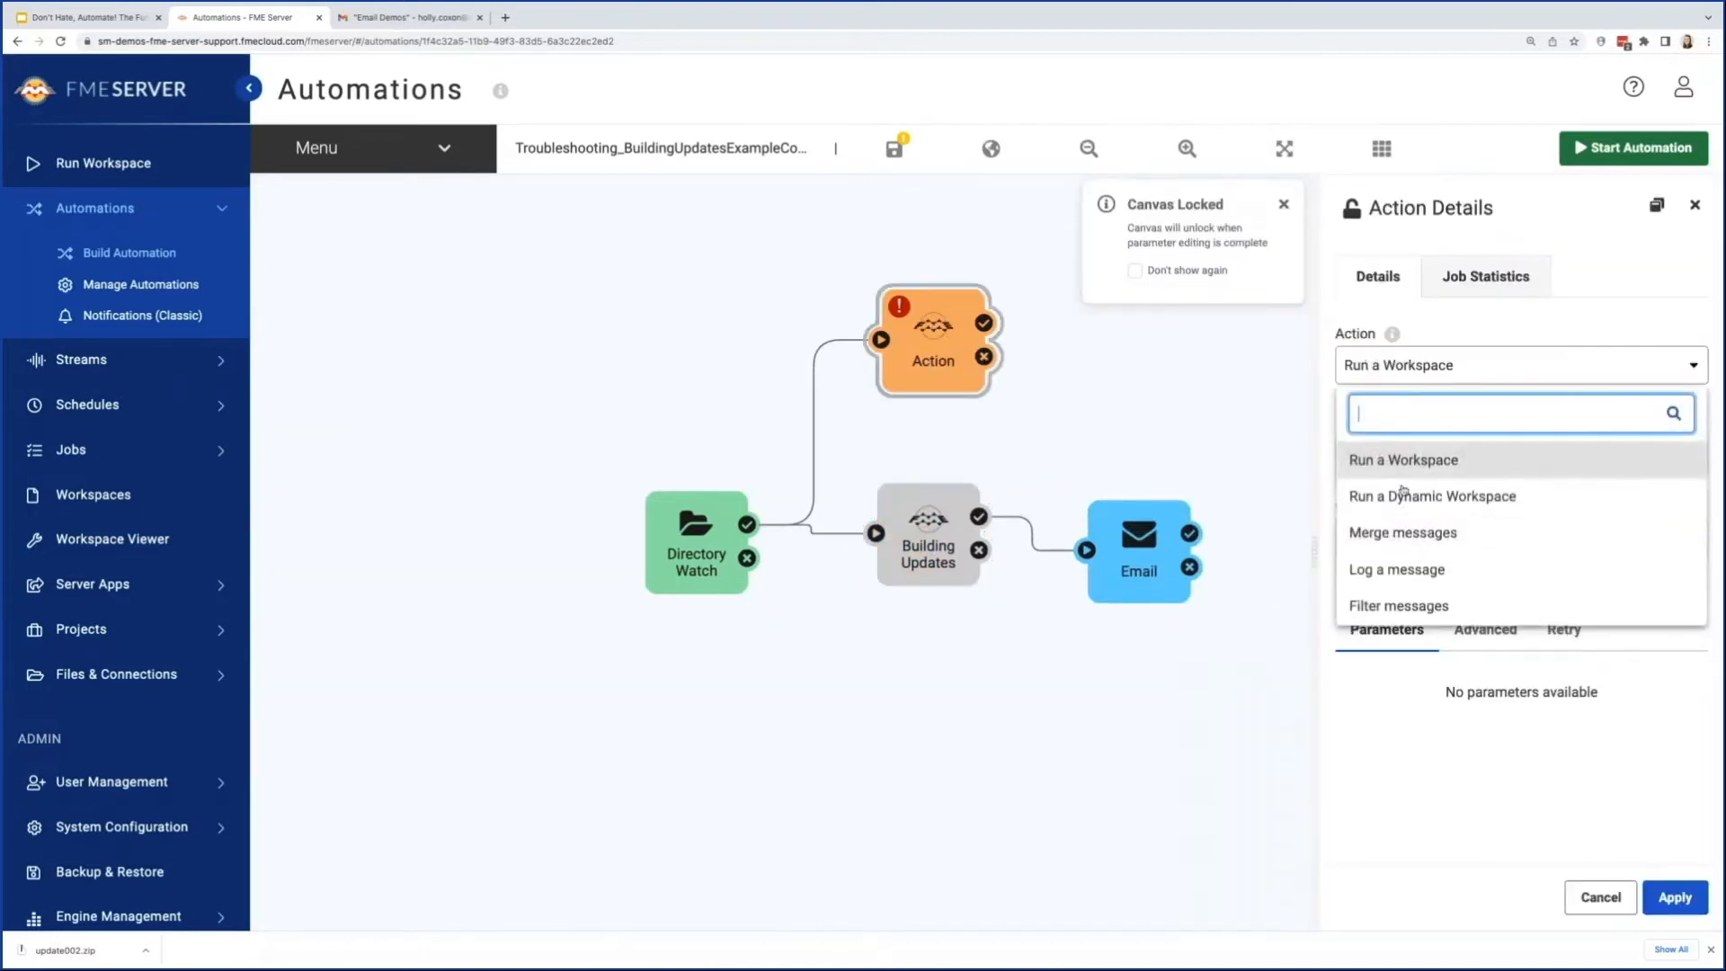
pyautogui.click(1408, 569)
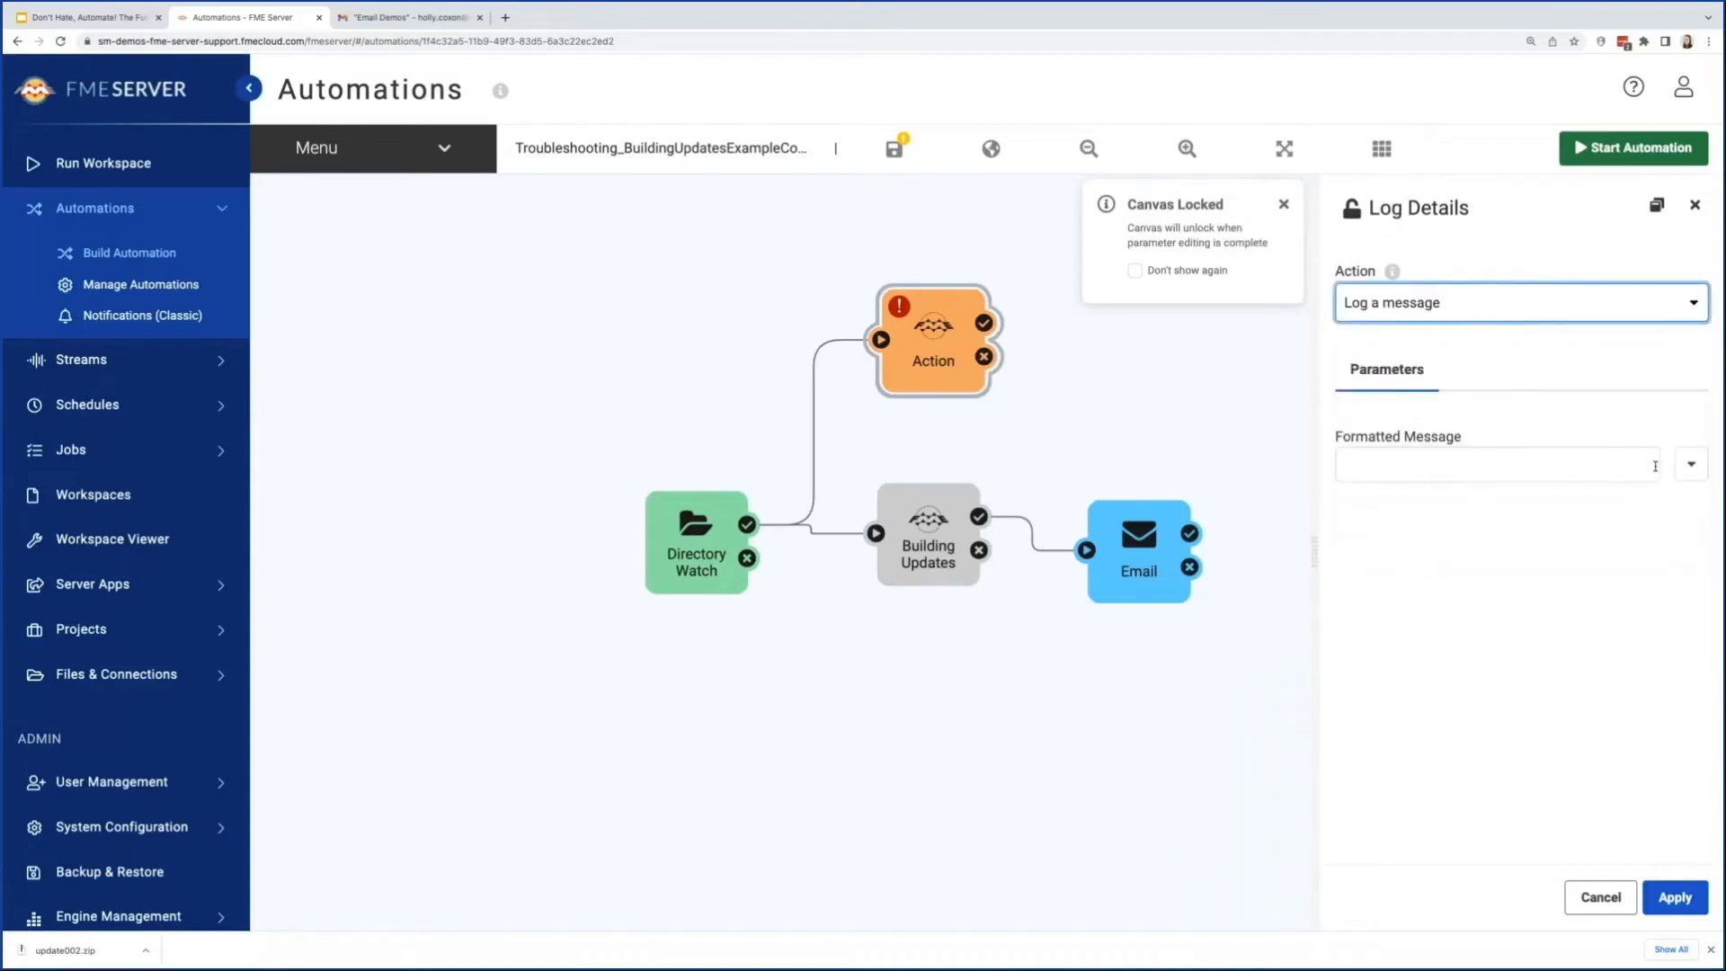
# Step: Build the log action's formatted message from the directory keys File Action, File Path and File Root Name, and apply it
pyautogui.click(1691, 464)
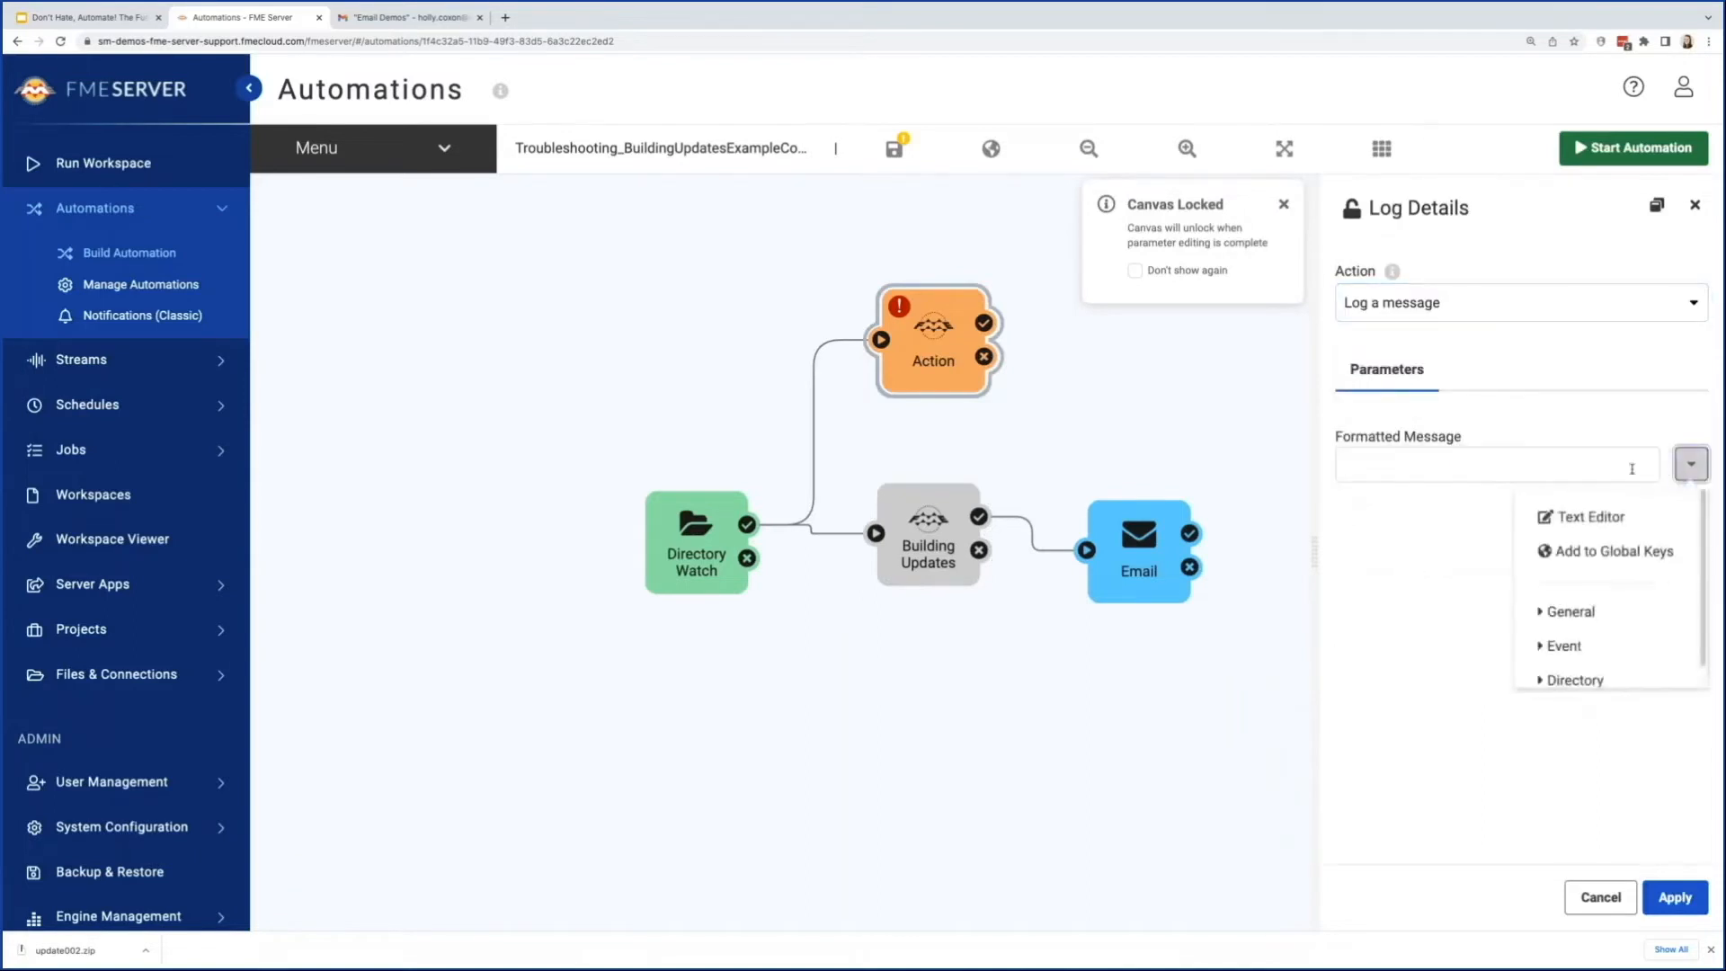
pyautogui.click(1607, 517)
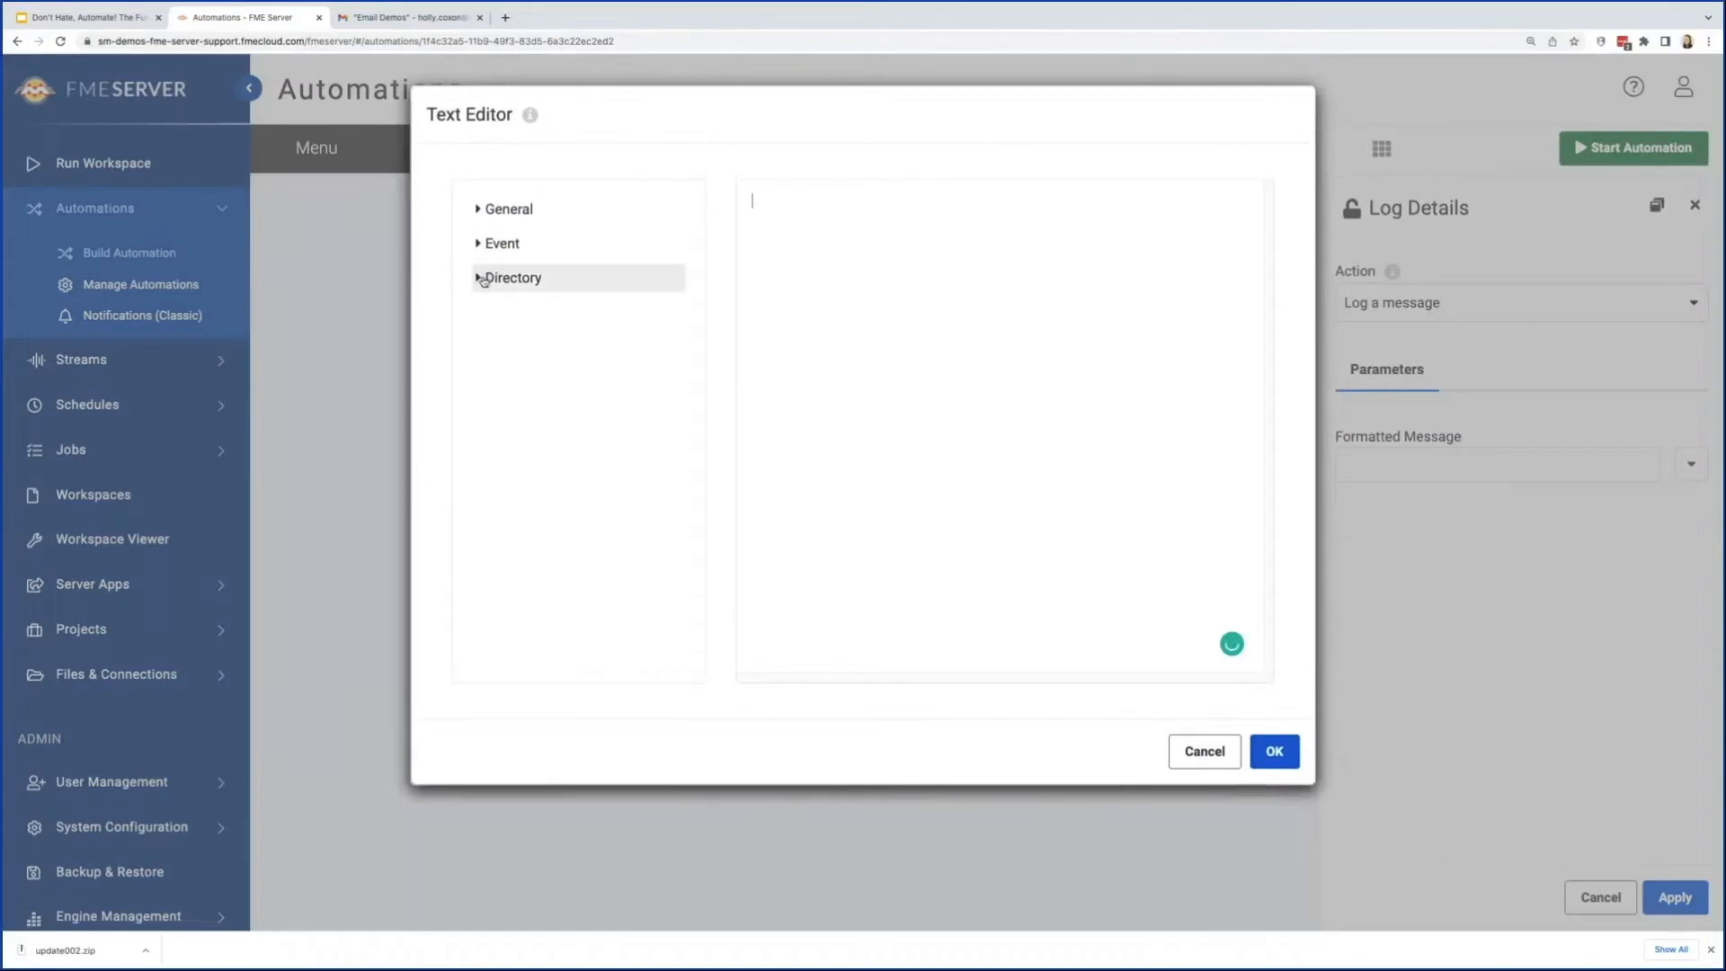
pyautogui.click(485, 278)
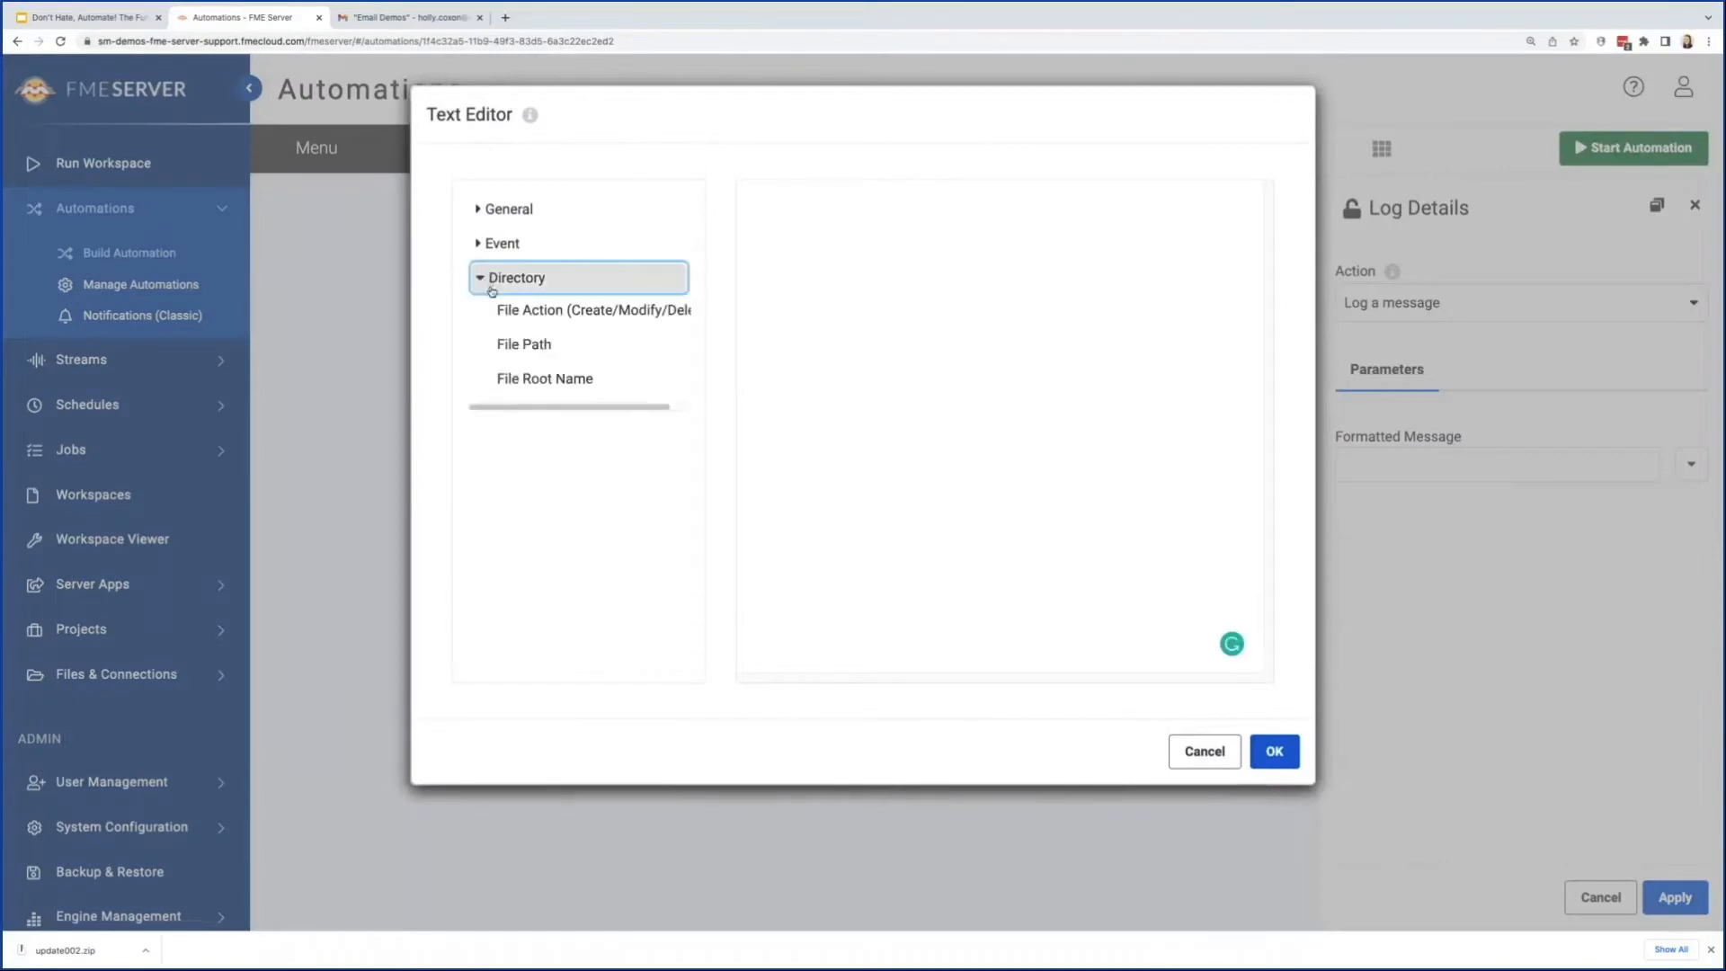
pyautogui.click(538, 312)
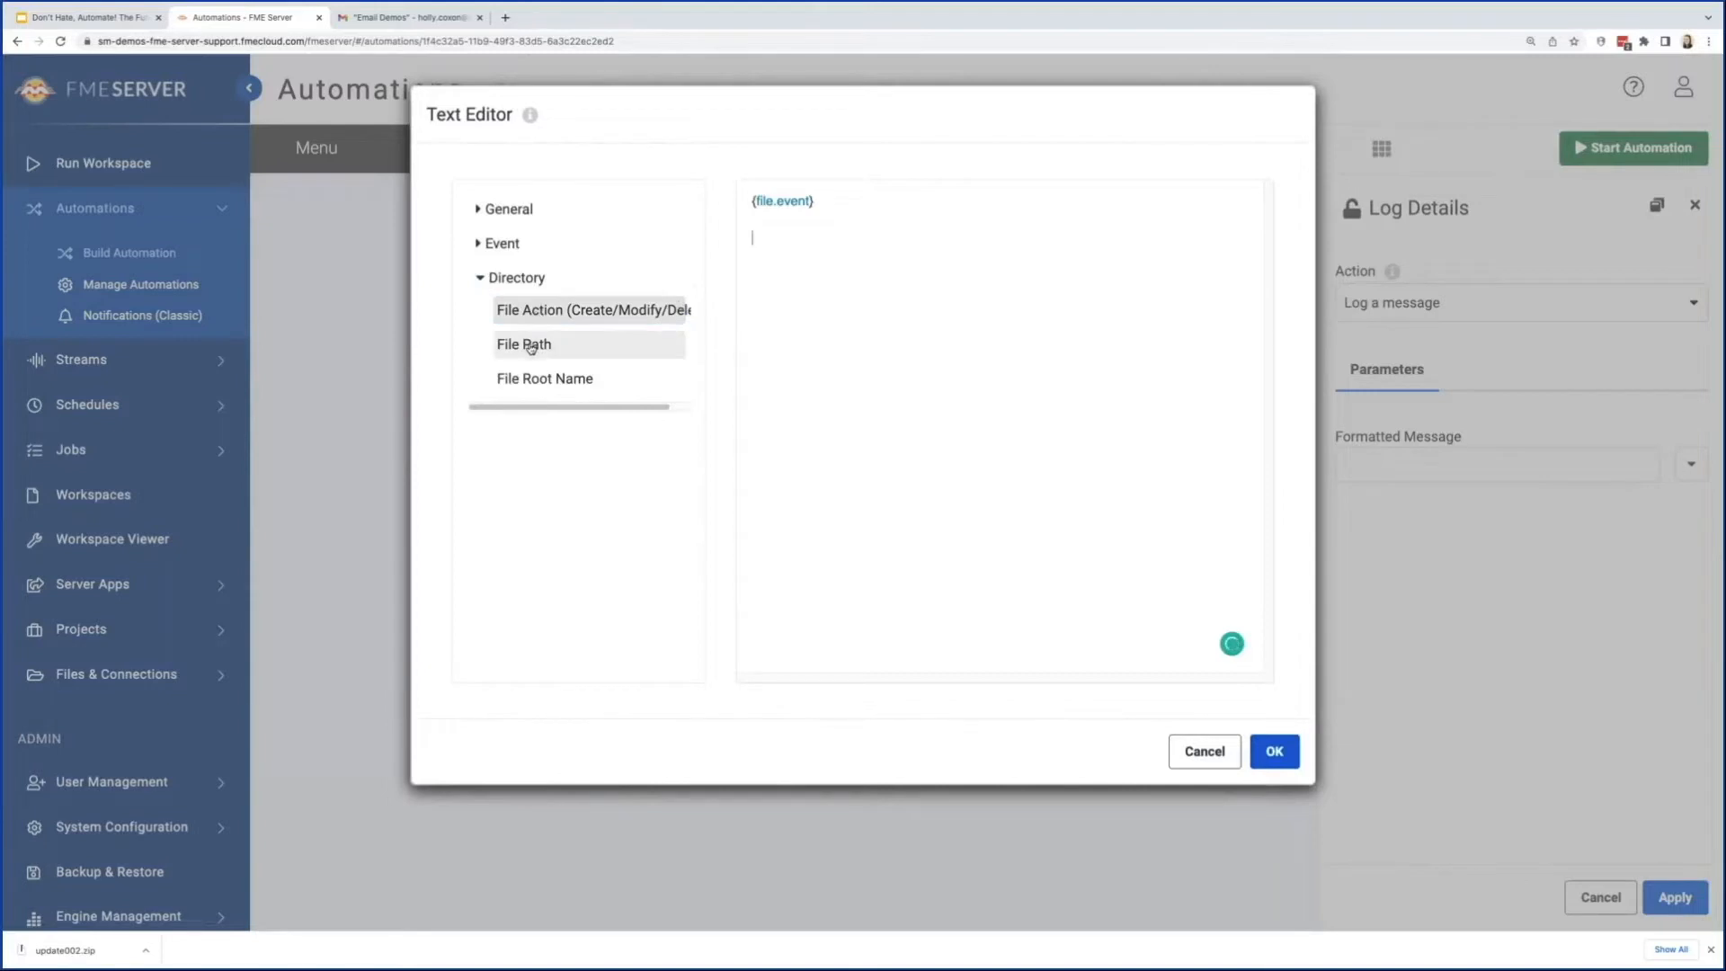
pyautogui.click(530, 345)
pyautogui.click(578, 382)
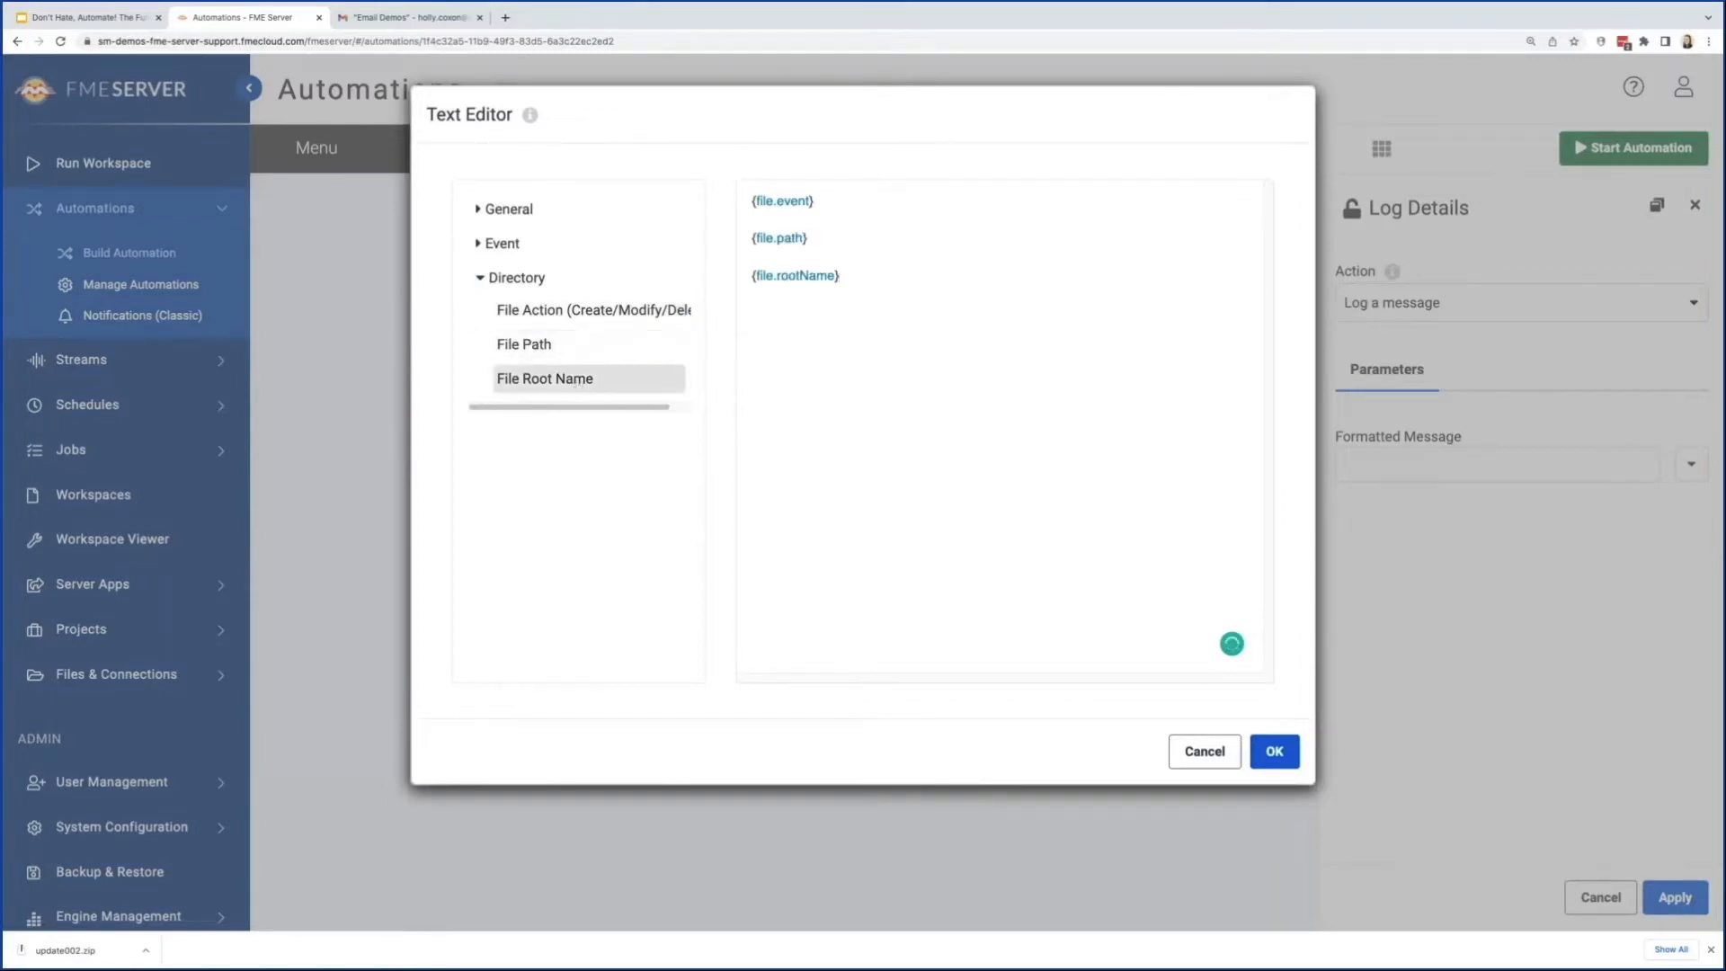
pyautogui.click(1276, 753)
pyautogui.click(1672, 906)
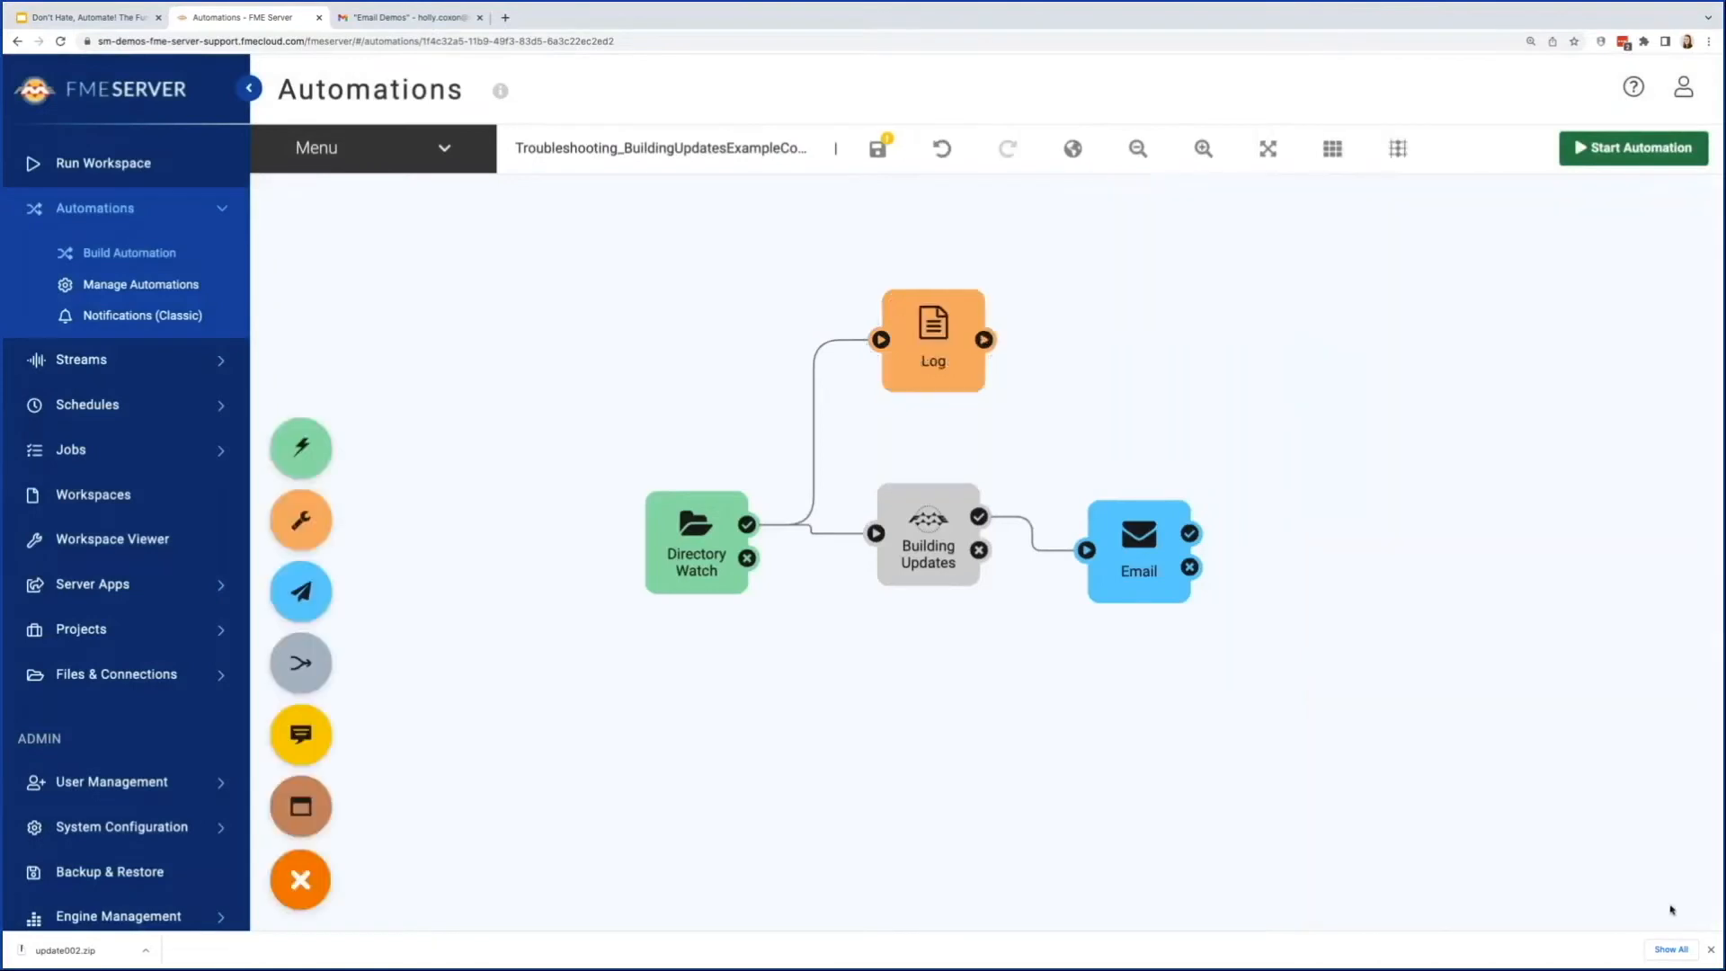
# Step: Save the modified automation and start it
pyautogui.click(878, 151)
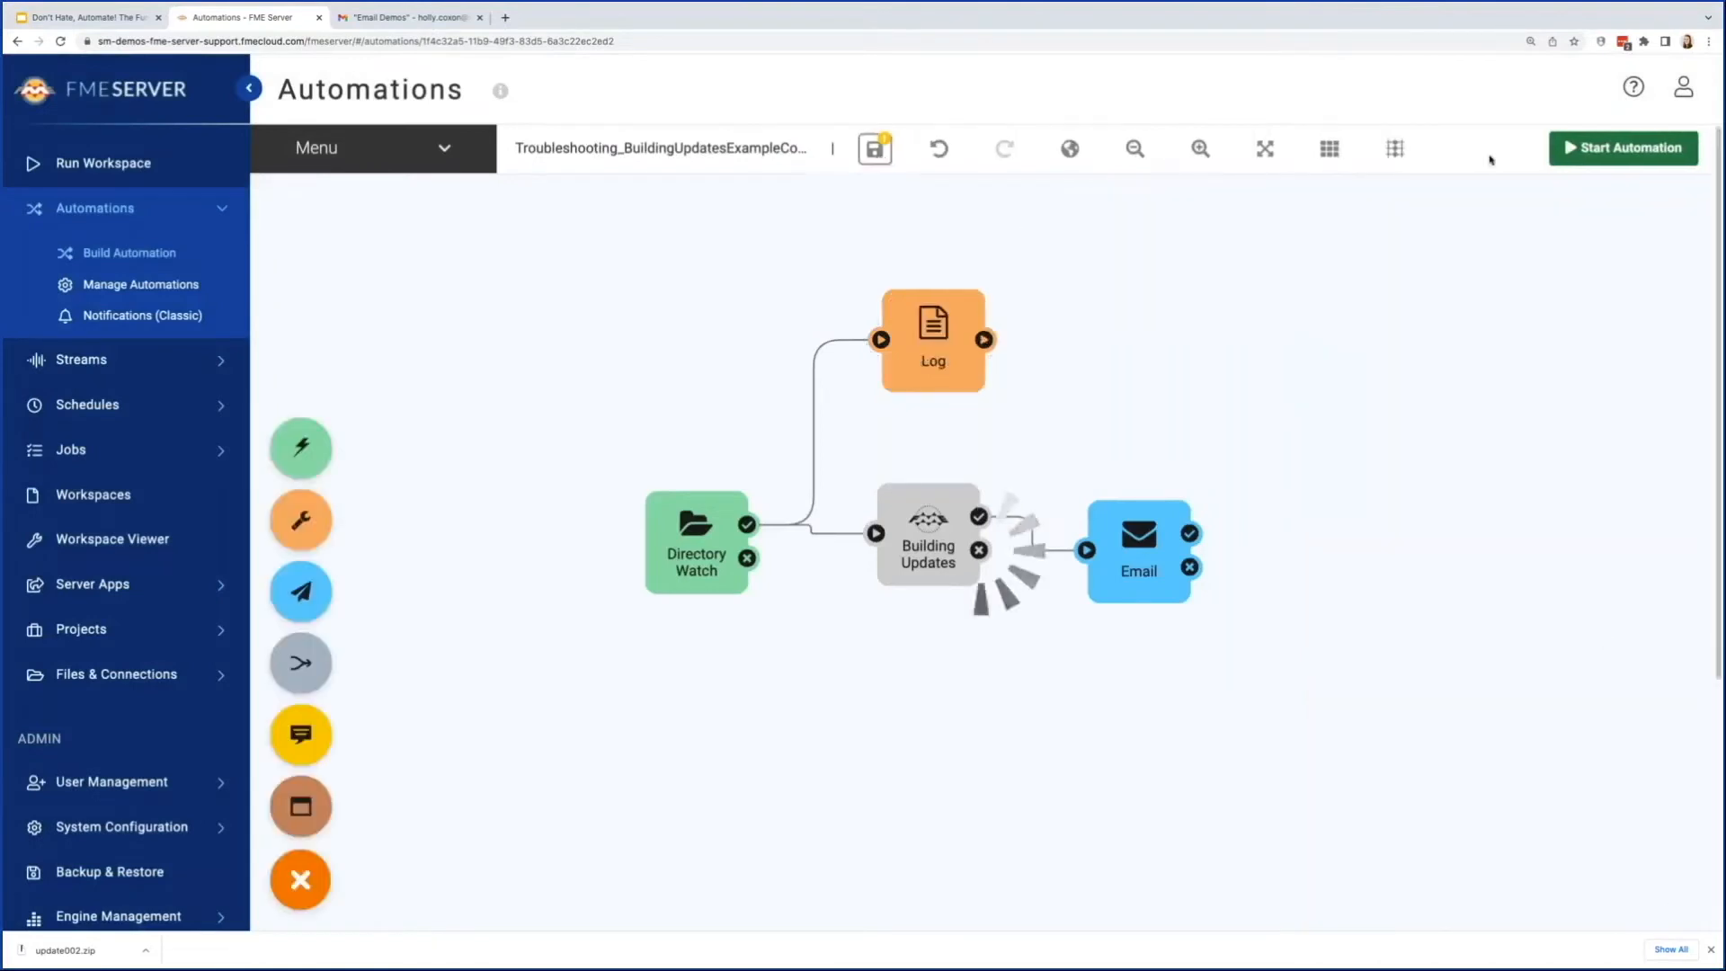
pyautogui.click(1623, 148)
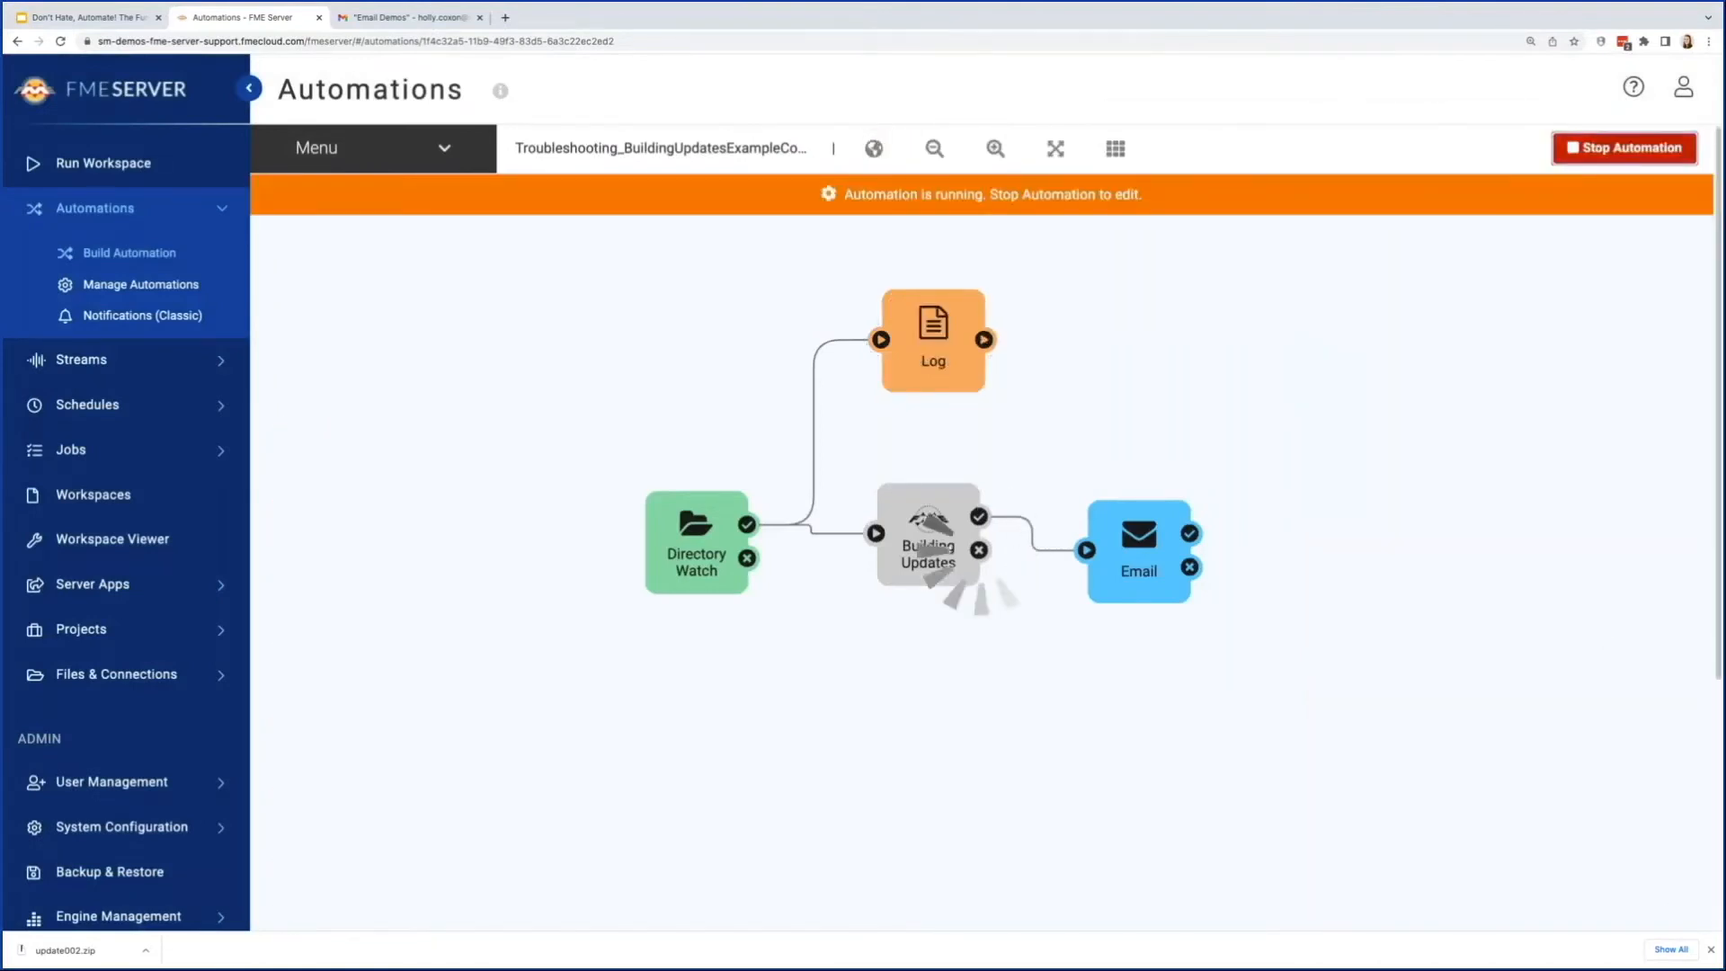
# Step: Upload update002.zip into the watched subfolder of Data > BuildingUpdates in the shared resources
pyautogui.click(117, 679)
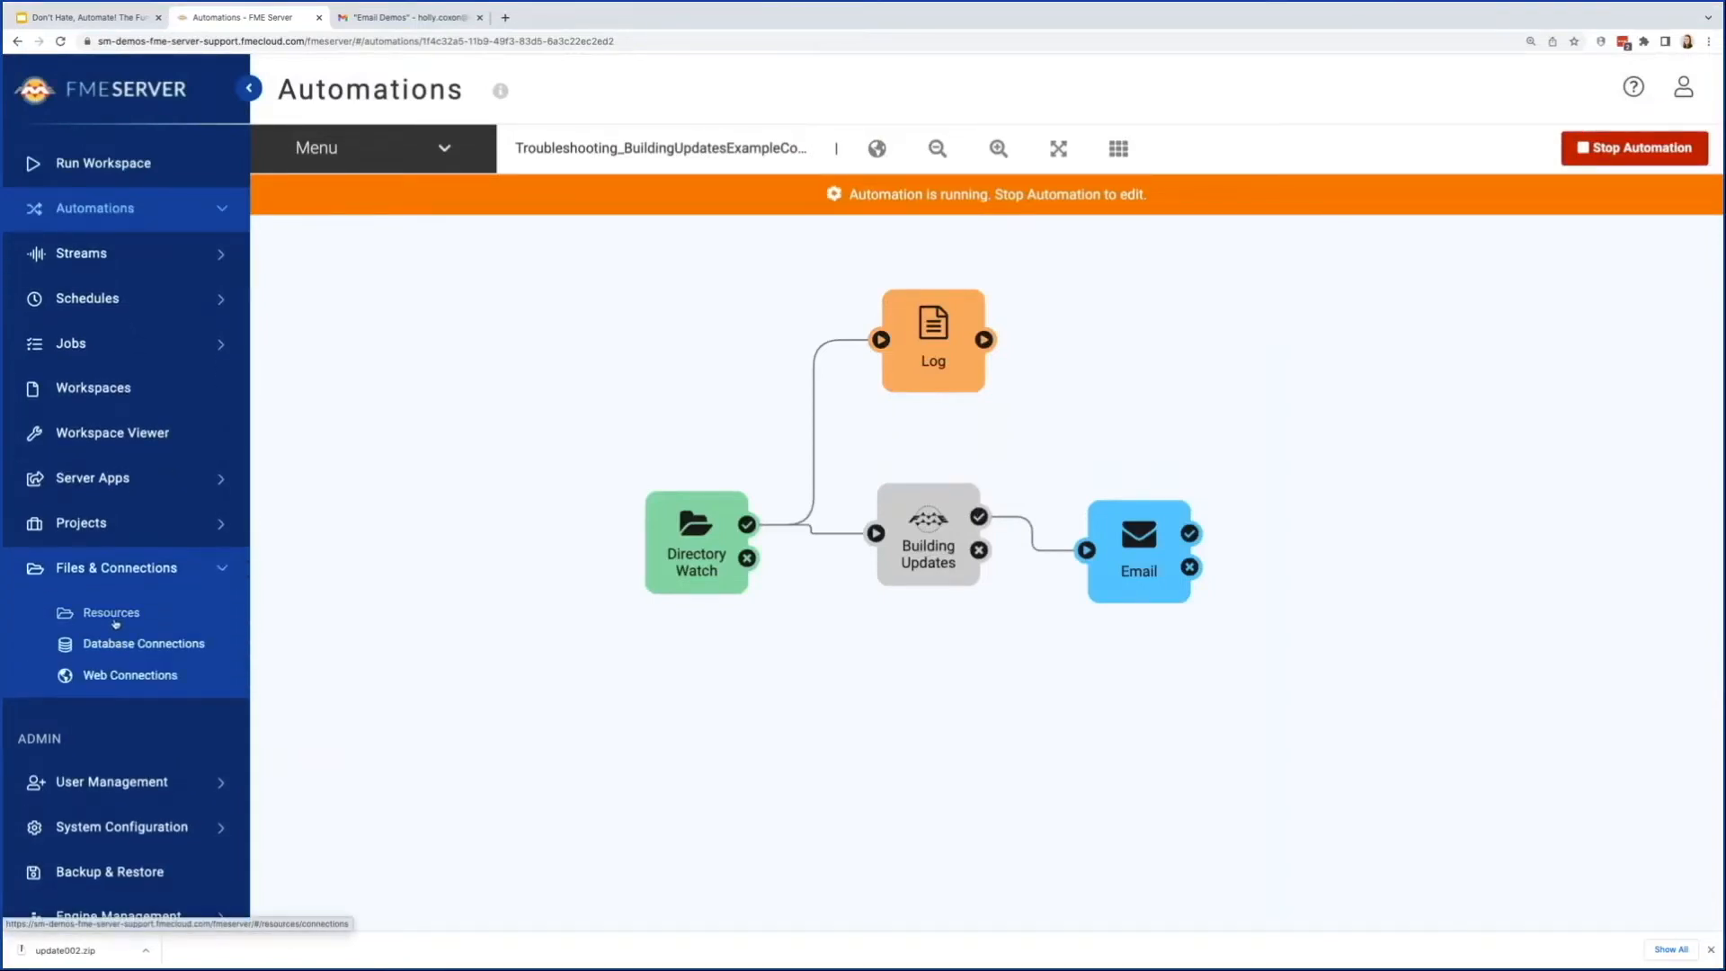
pyautogui.click(117, 618)
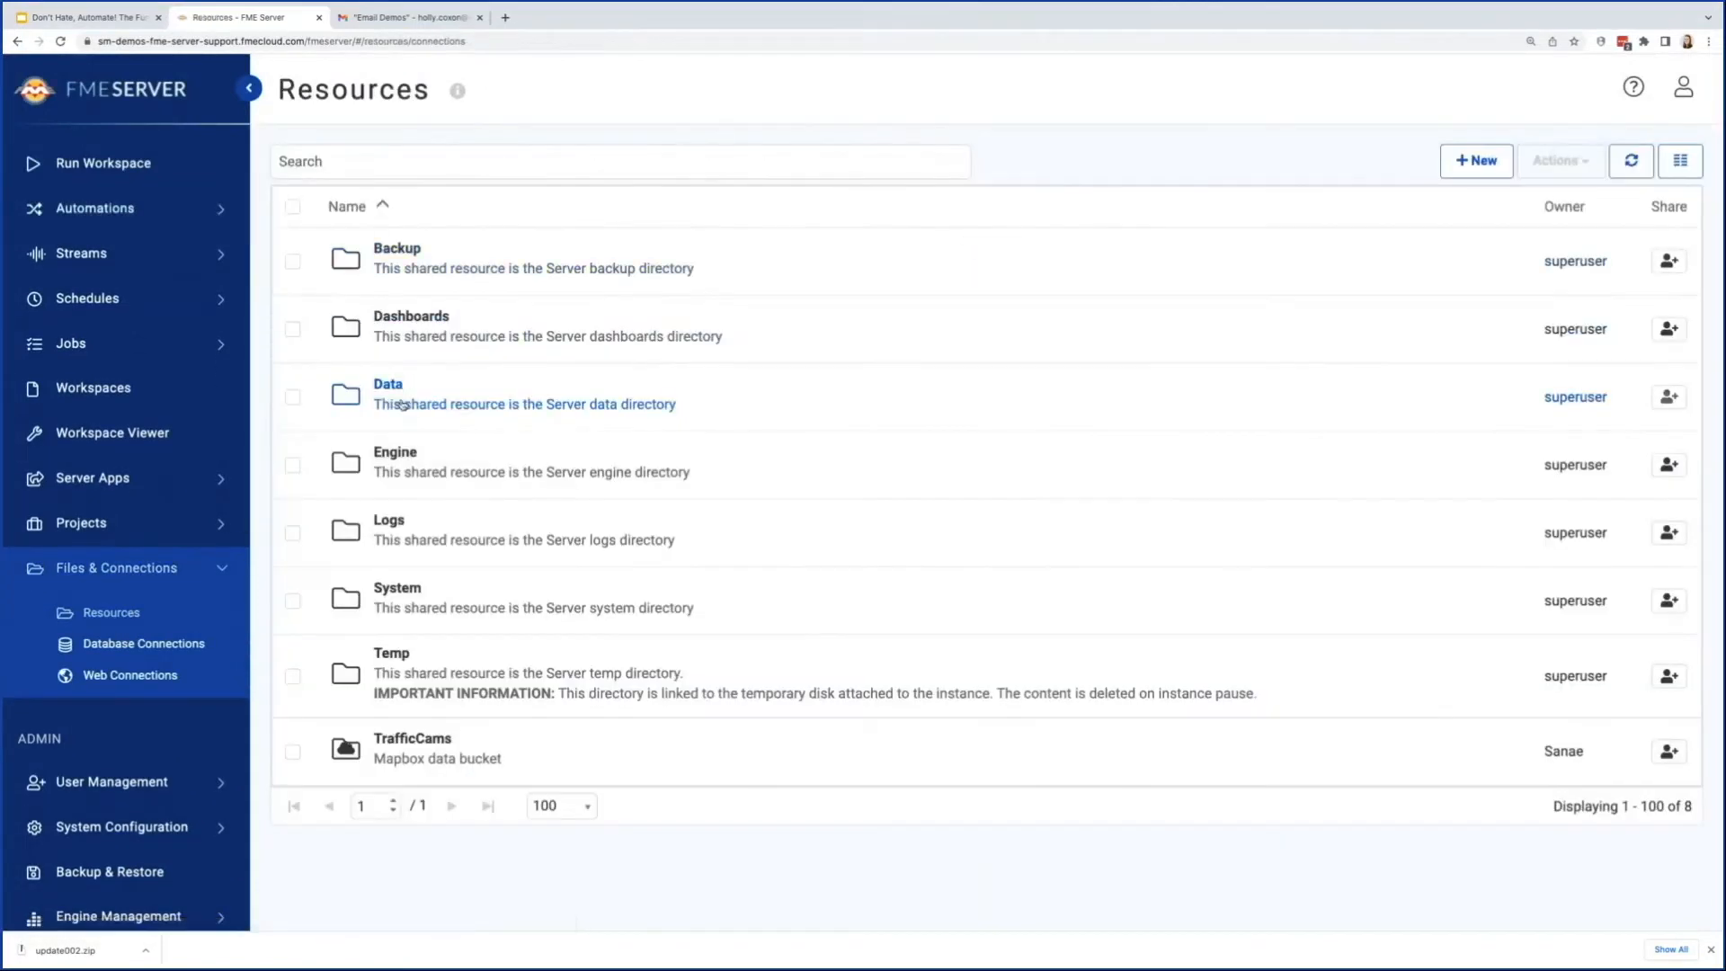
pyautogui.click(393, 385)
pyautogui.click(393, 289)
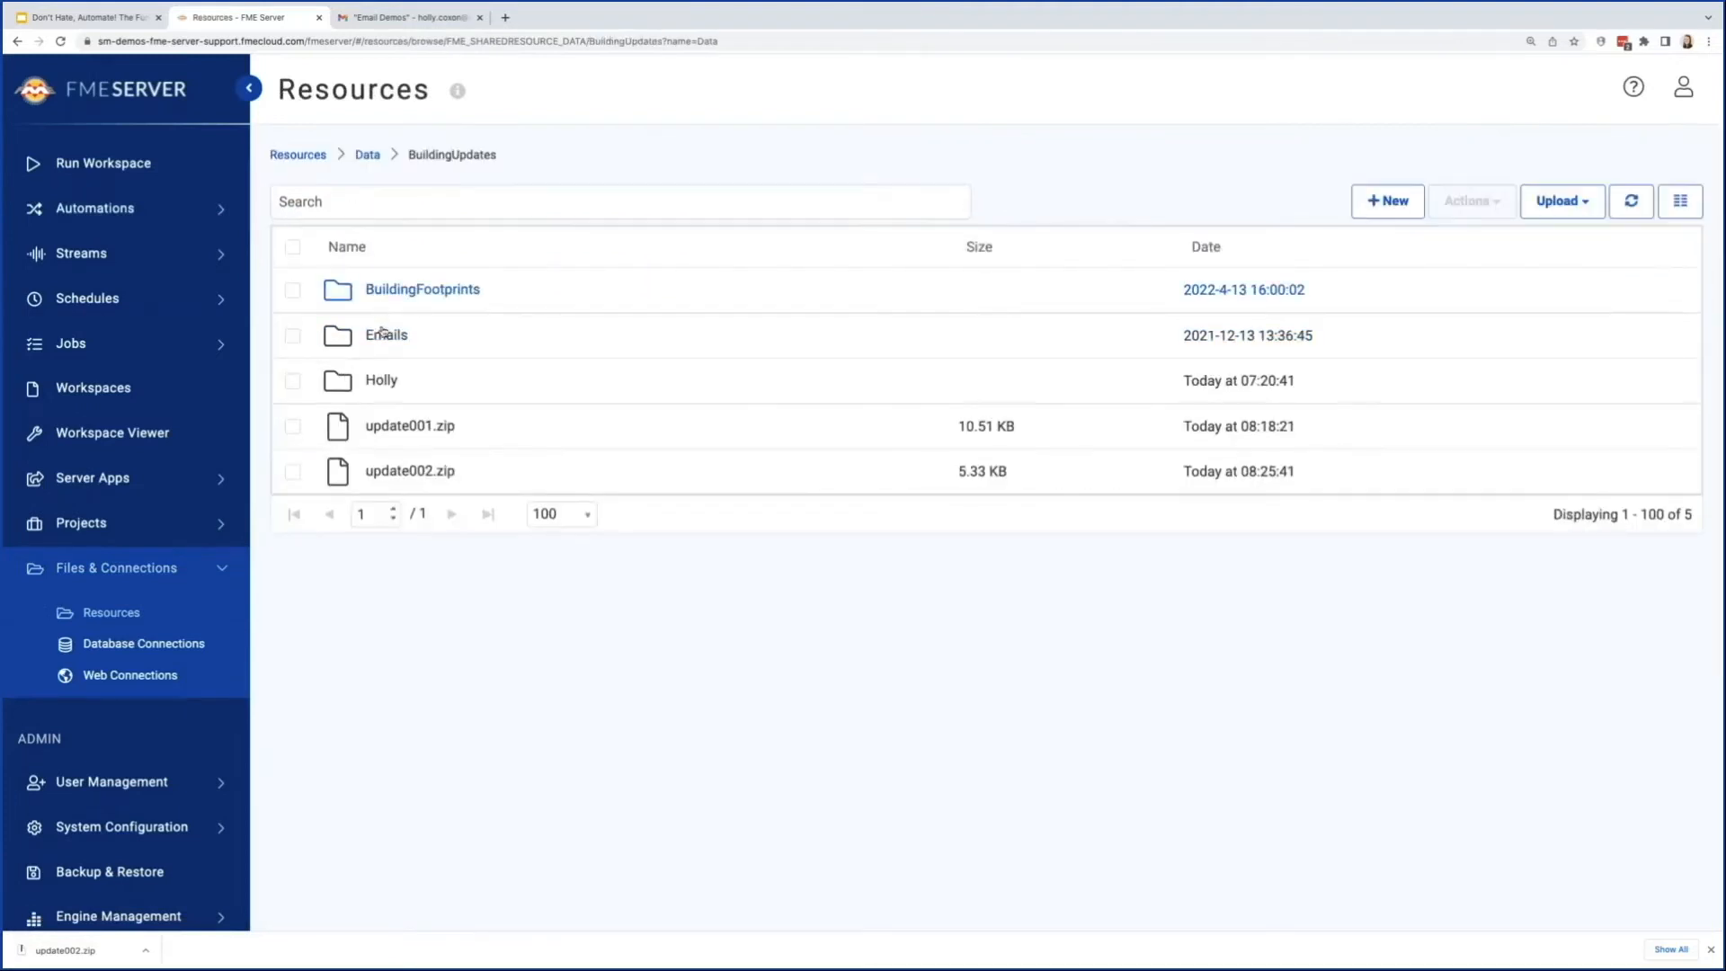
pyautogui.click(379, 370)
pyautogui.moveTo(63, 950); pyautogui.dragTo(684, 503)
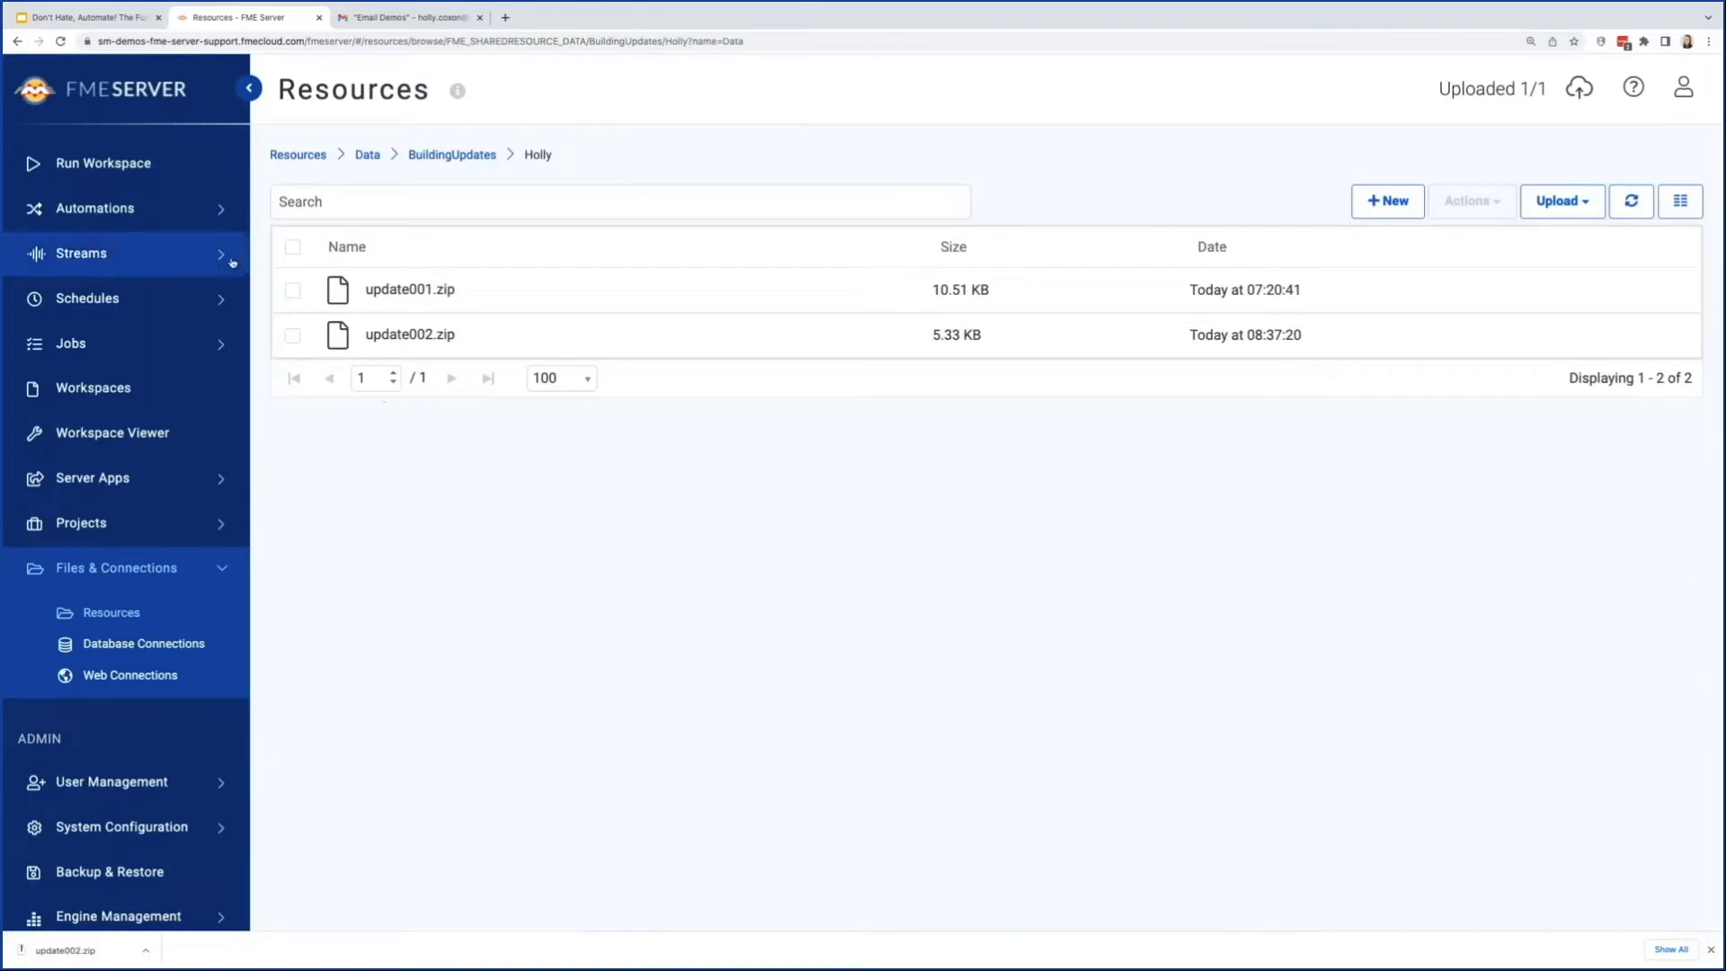
# Step: View the log file of Troubleshooting_BuildingUpdatesExampleComplete, filtered to the log action's messages, and refresh it
pyautogui.click(135, 209)
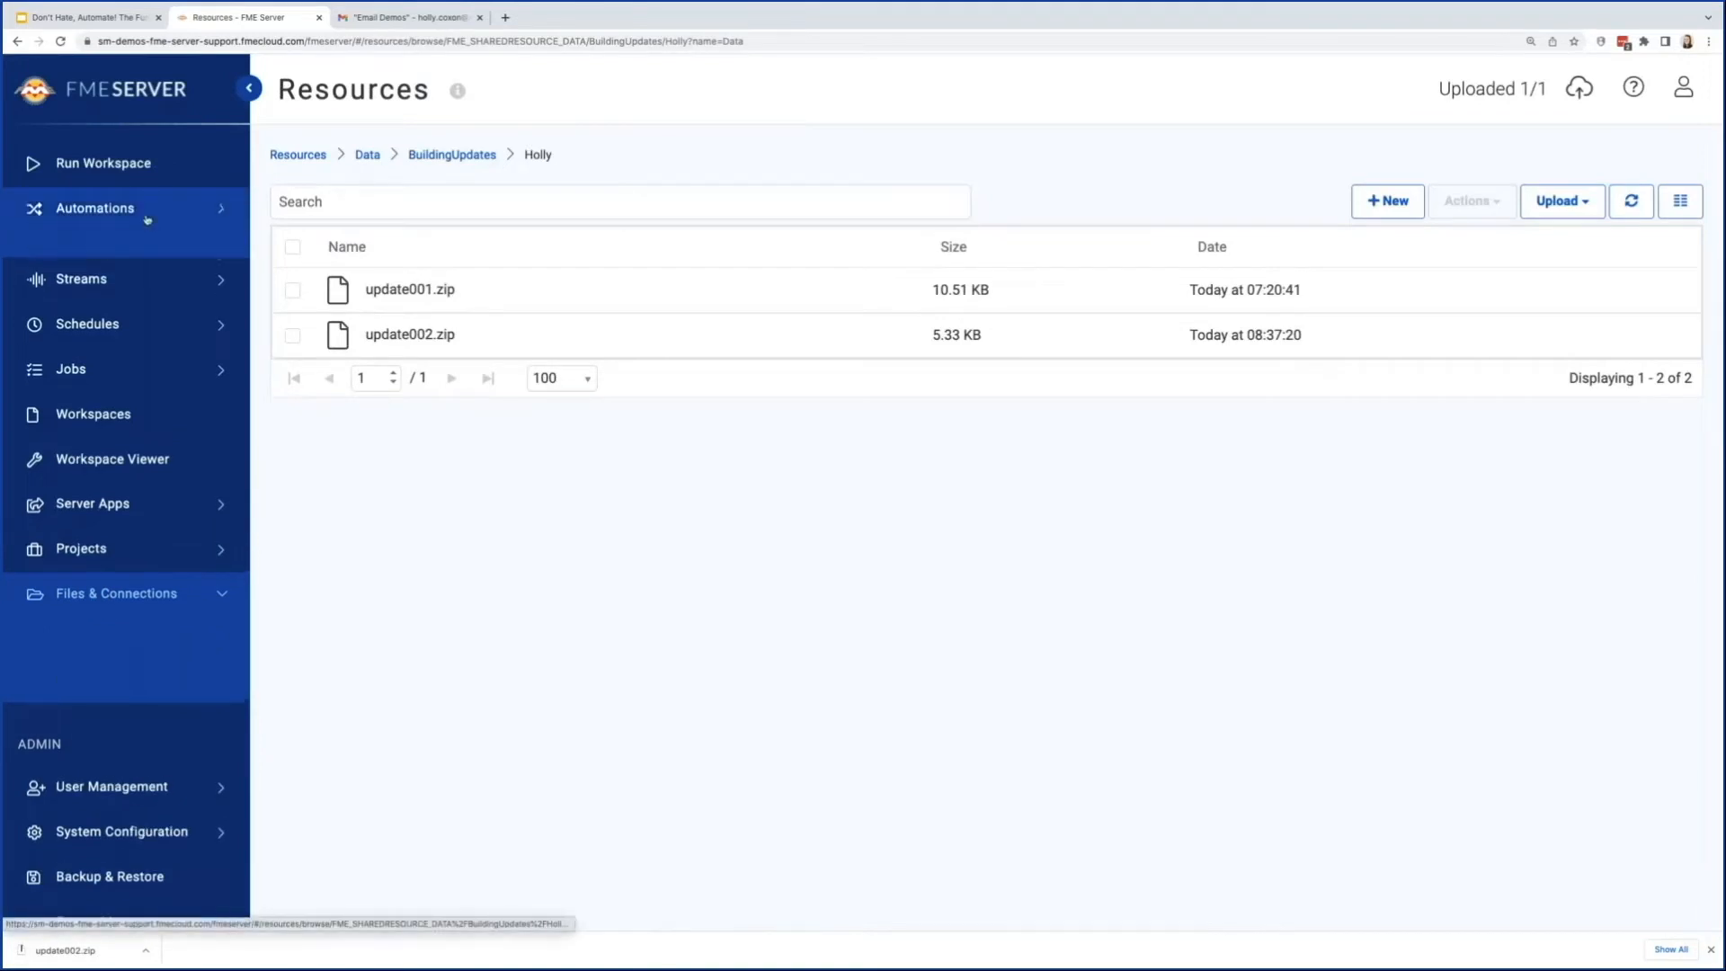
pyautogui.click(135, 285)
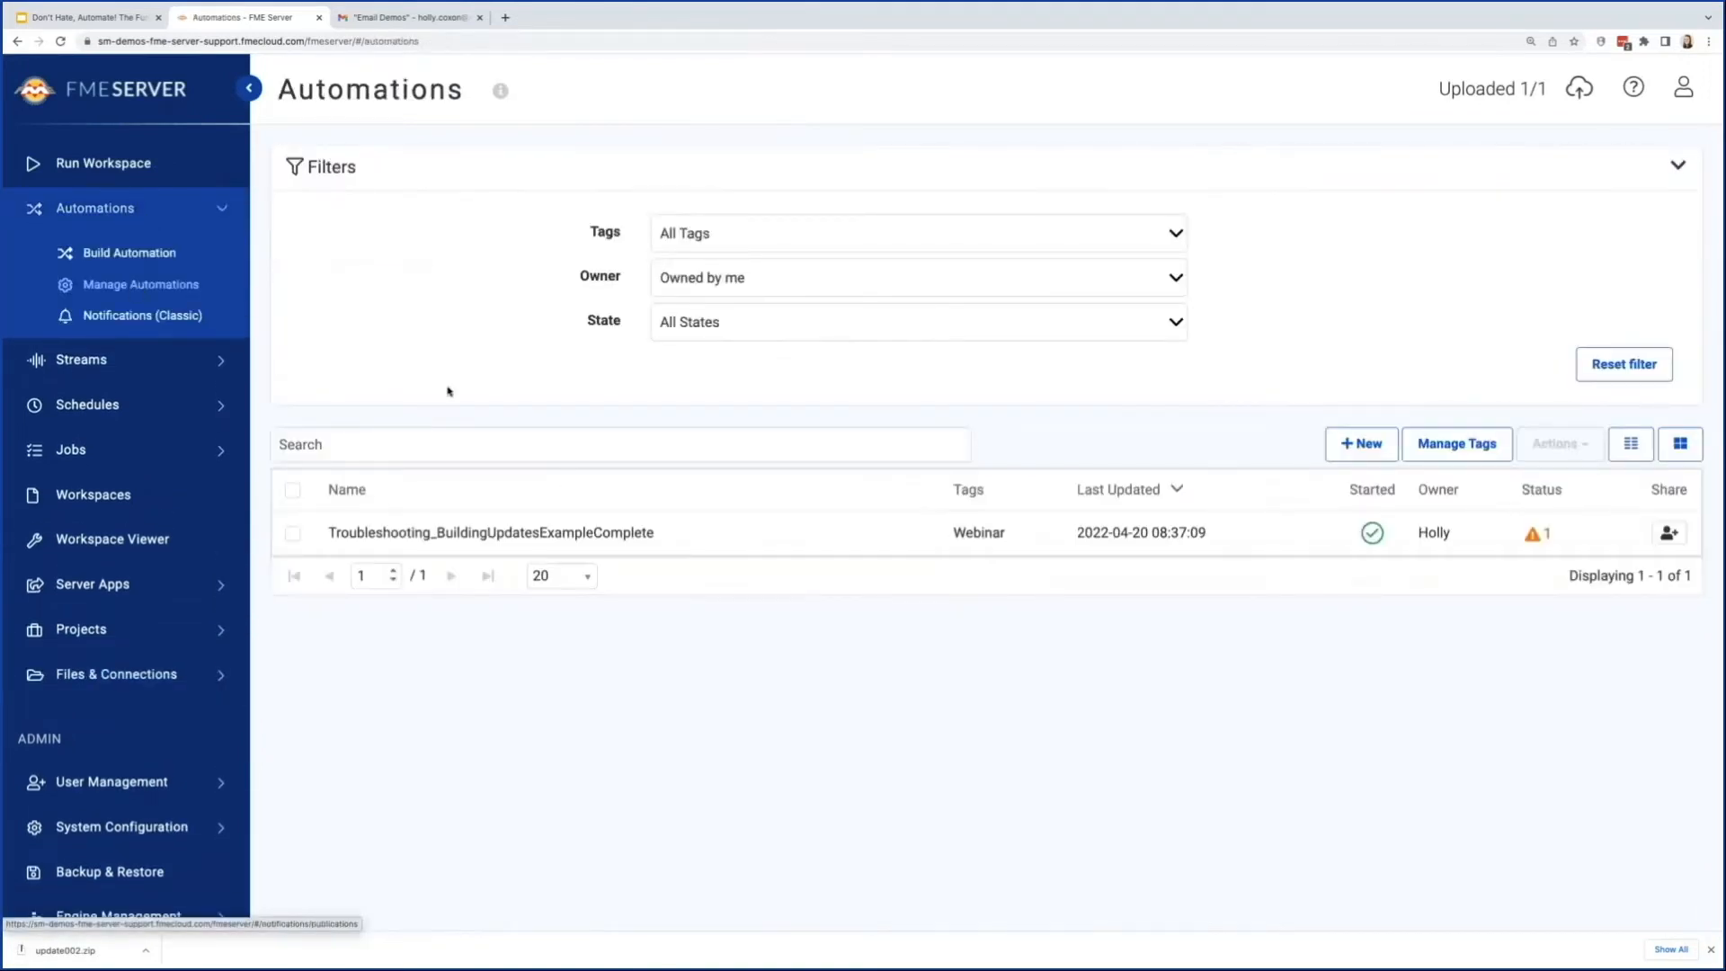
pyautogui.click(565, 533)
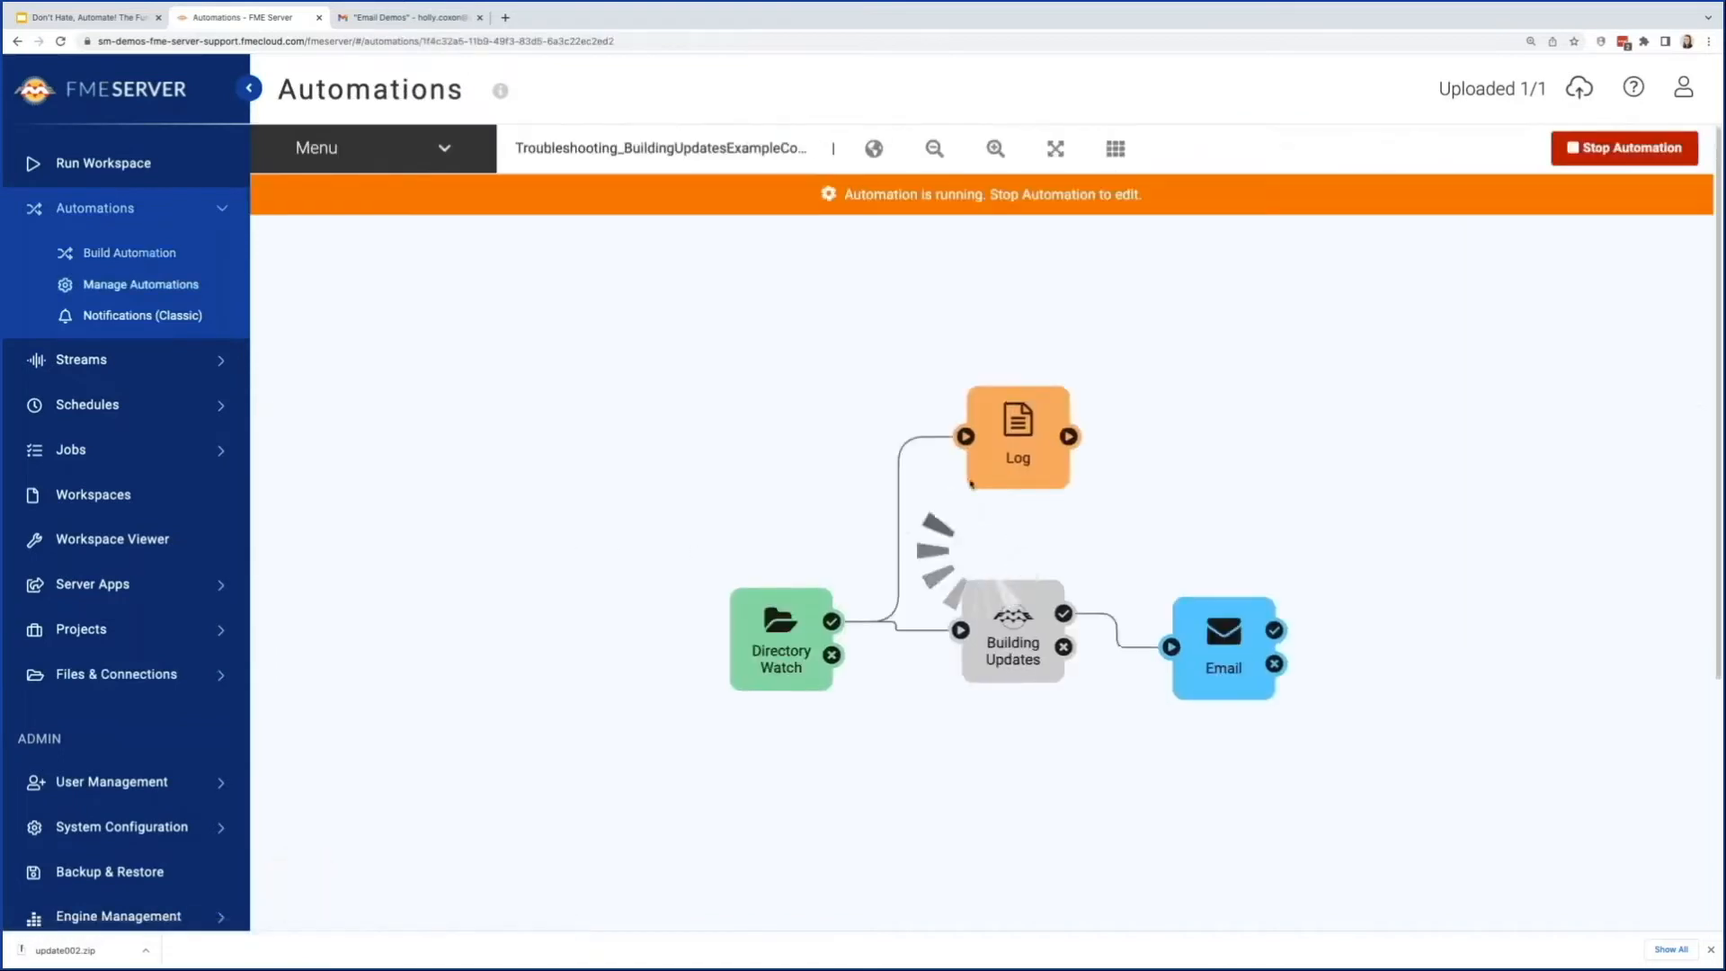
pyautogui.click(333, 151)
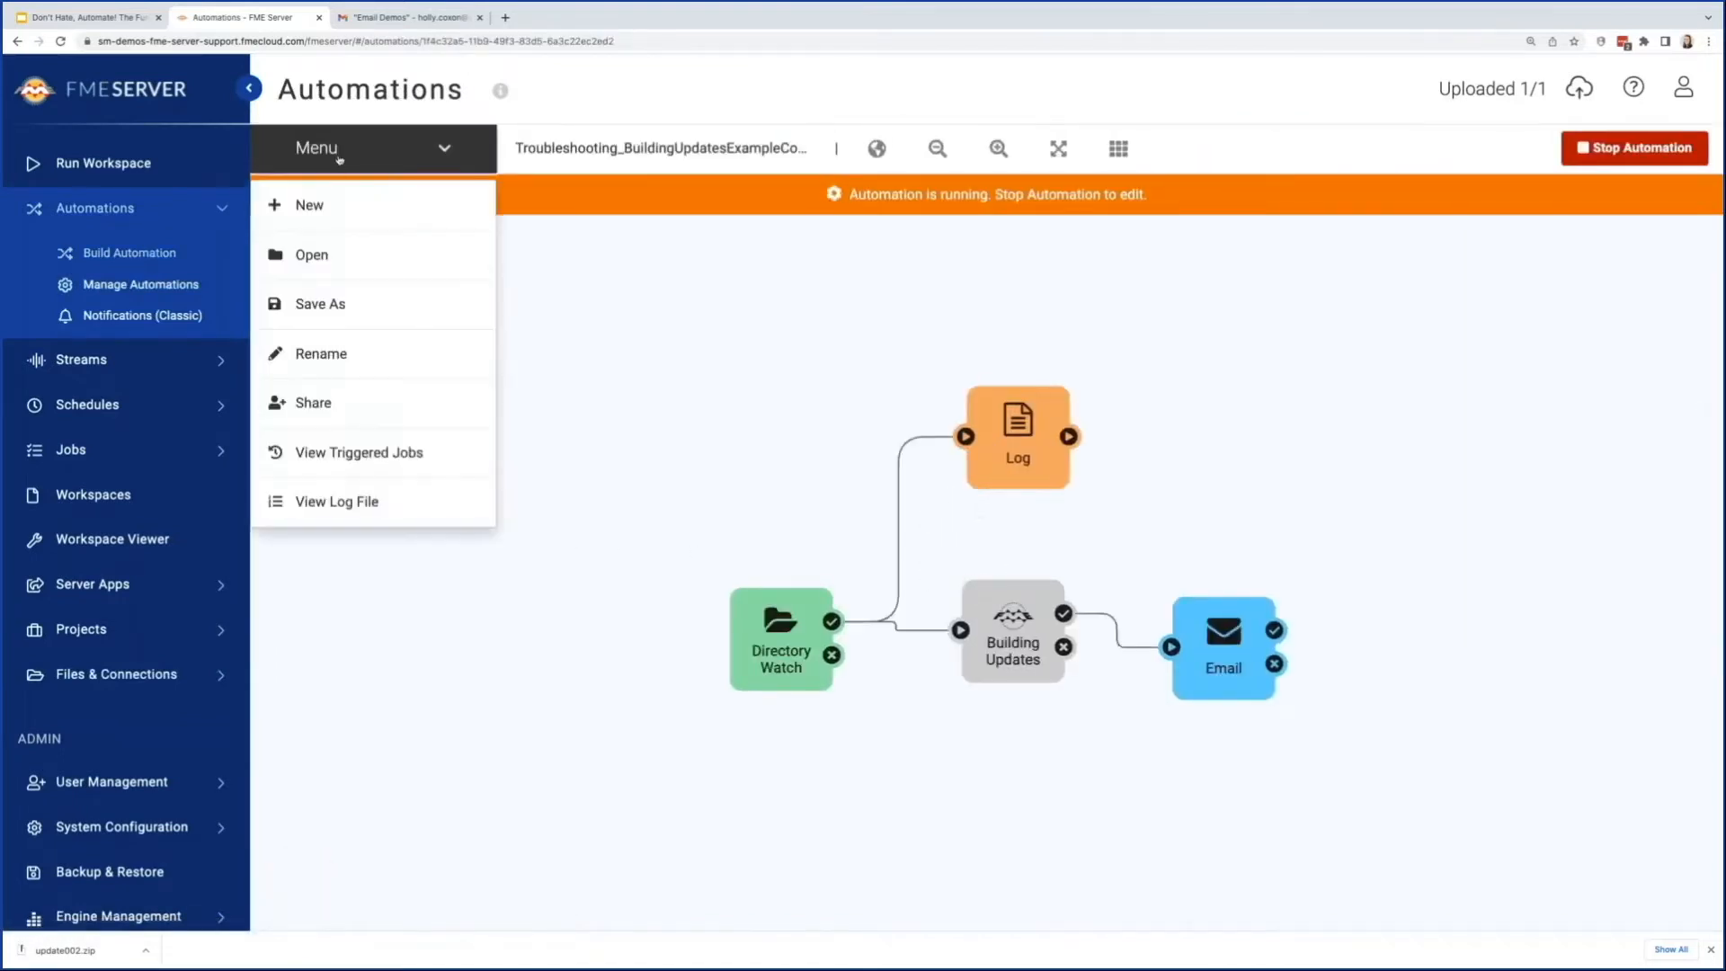
pyautogui.click(368, 512)
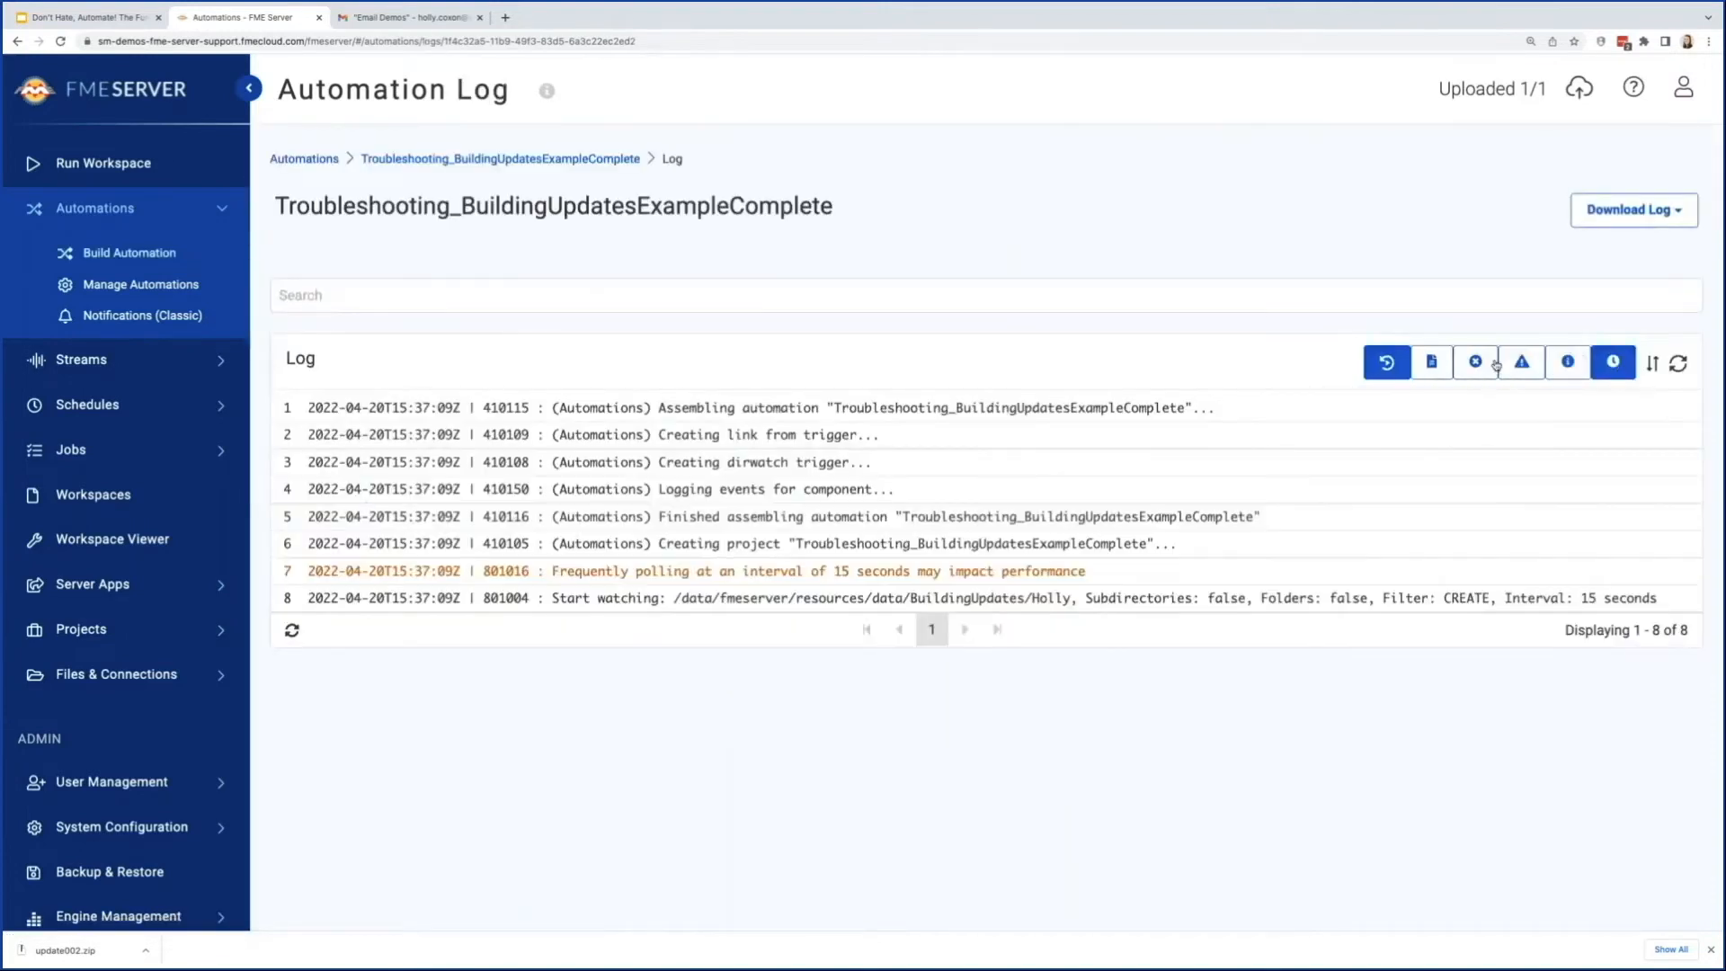
pyautogui.click(1436, 372)
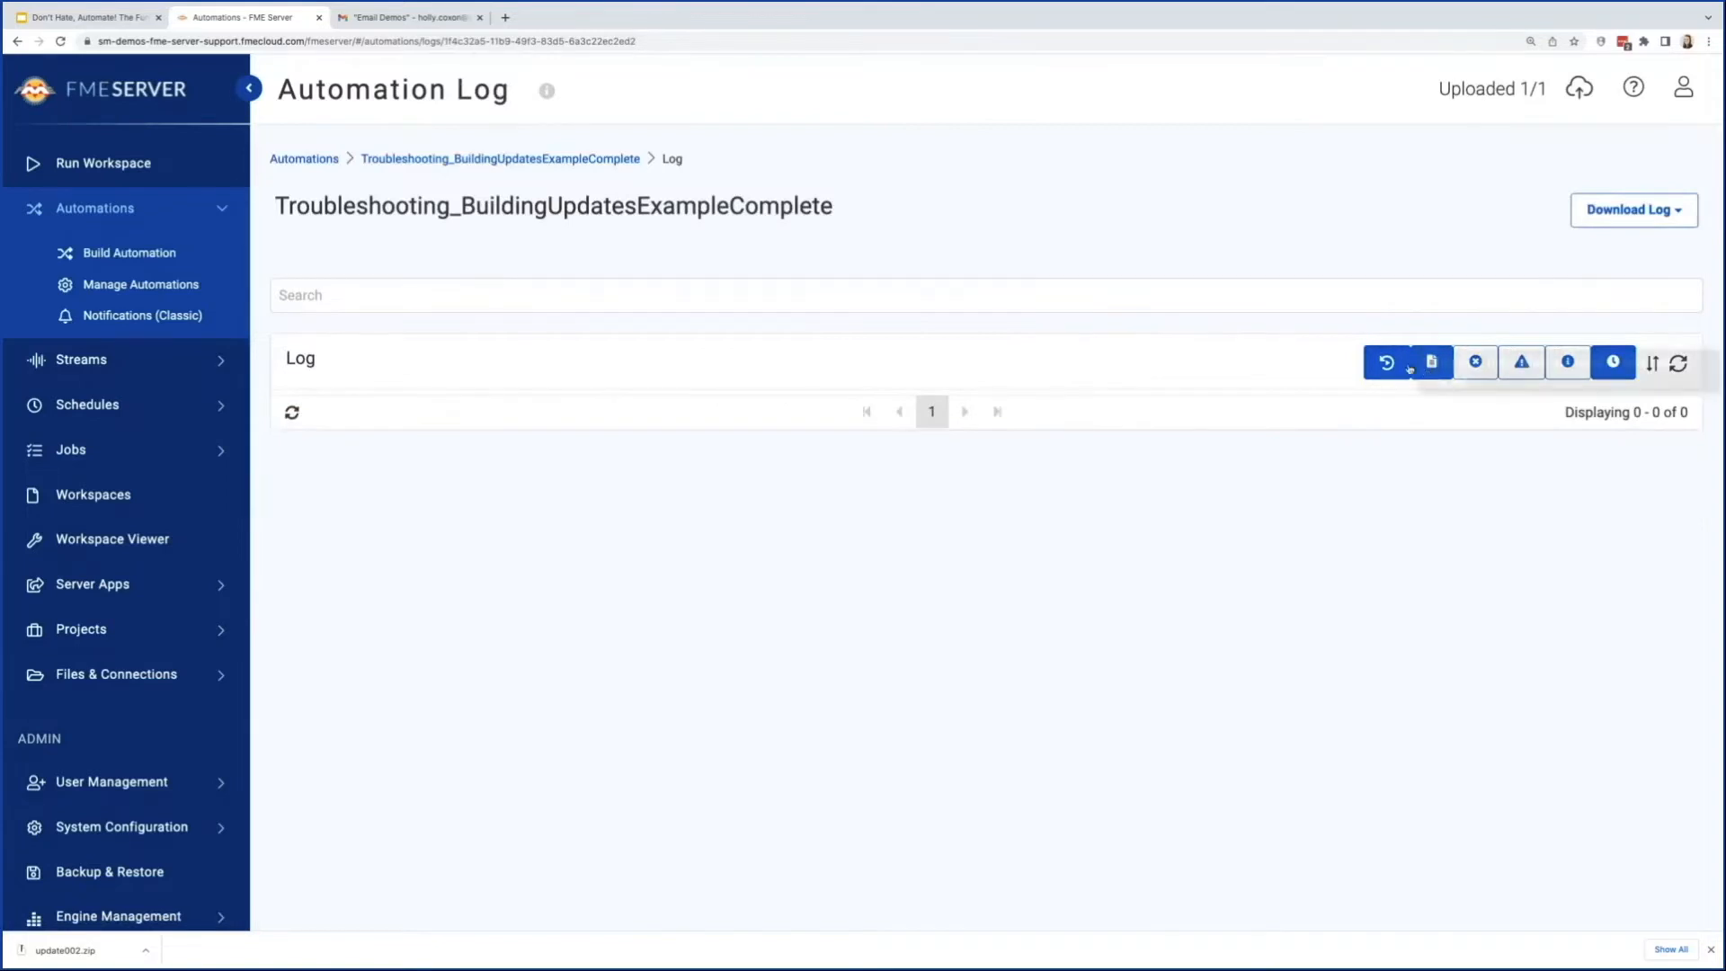
pyautogui.click(1682, 373)
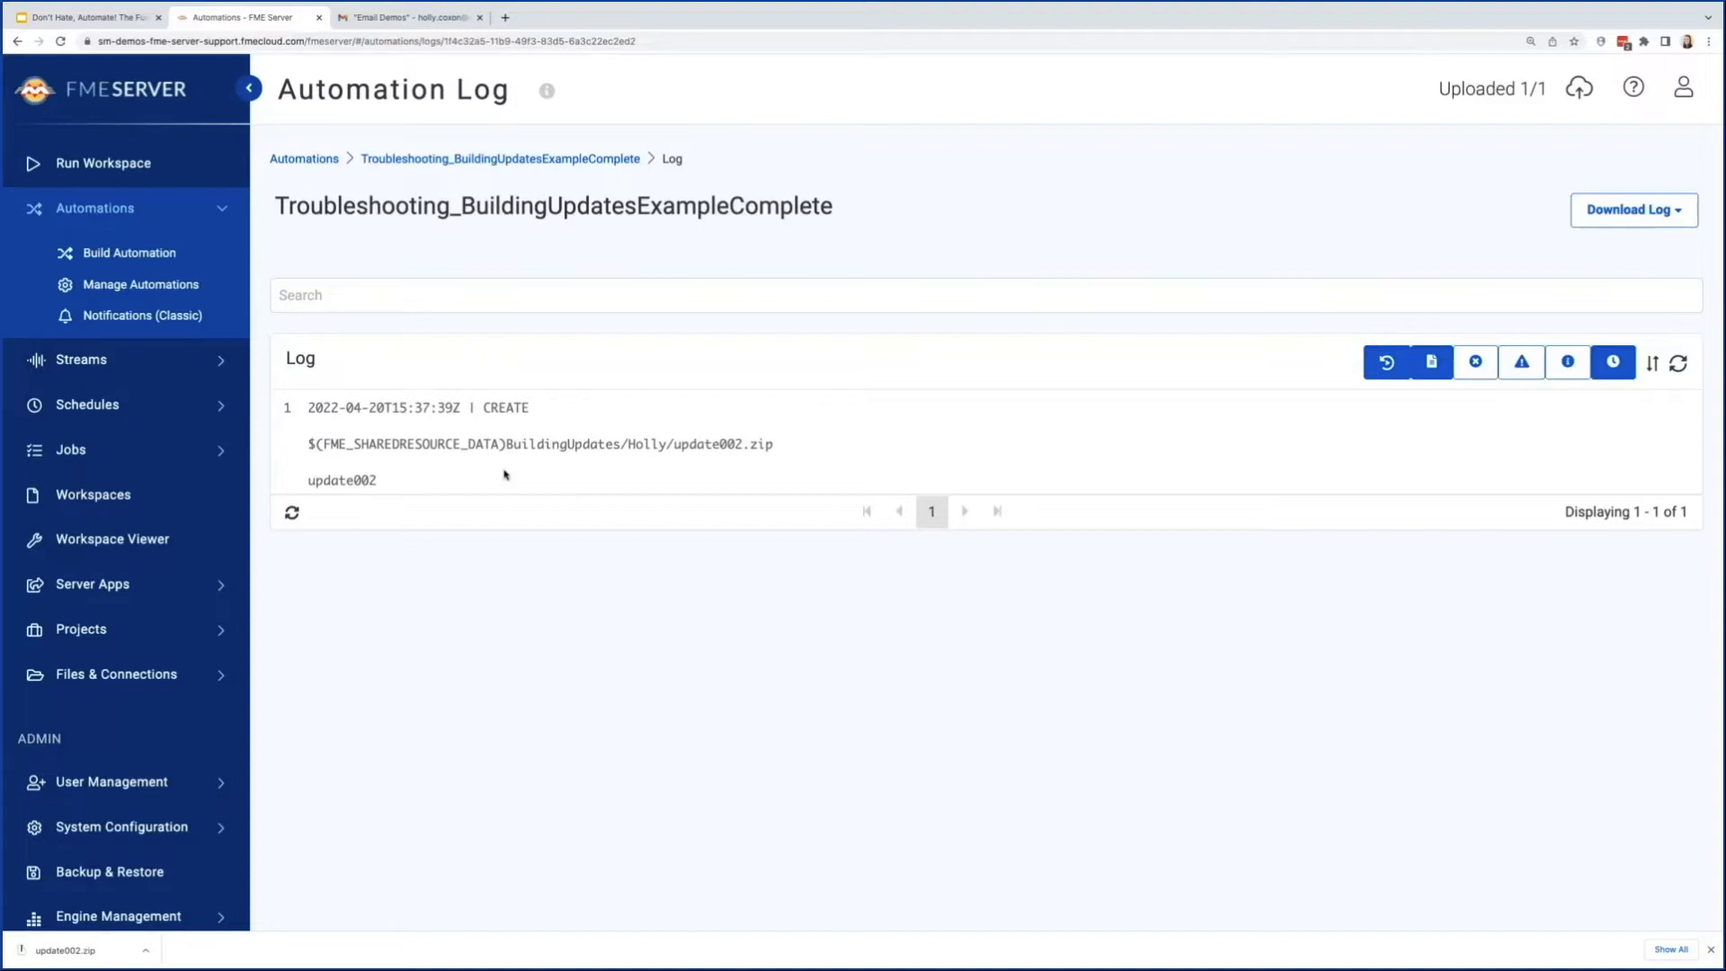
# Step: Return to the automation, stop it, and delete the Log action
pyautogui.click(576, 162)
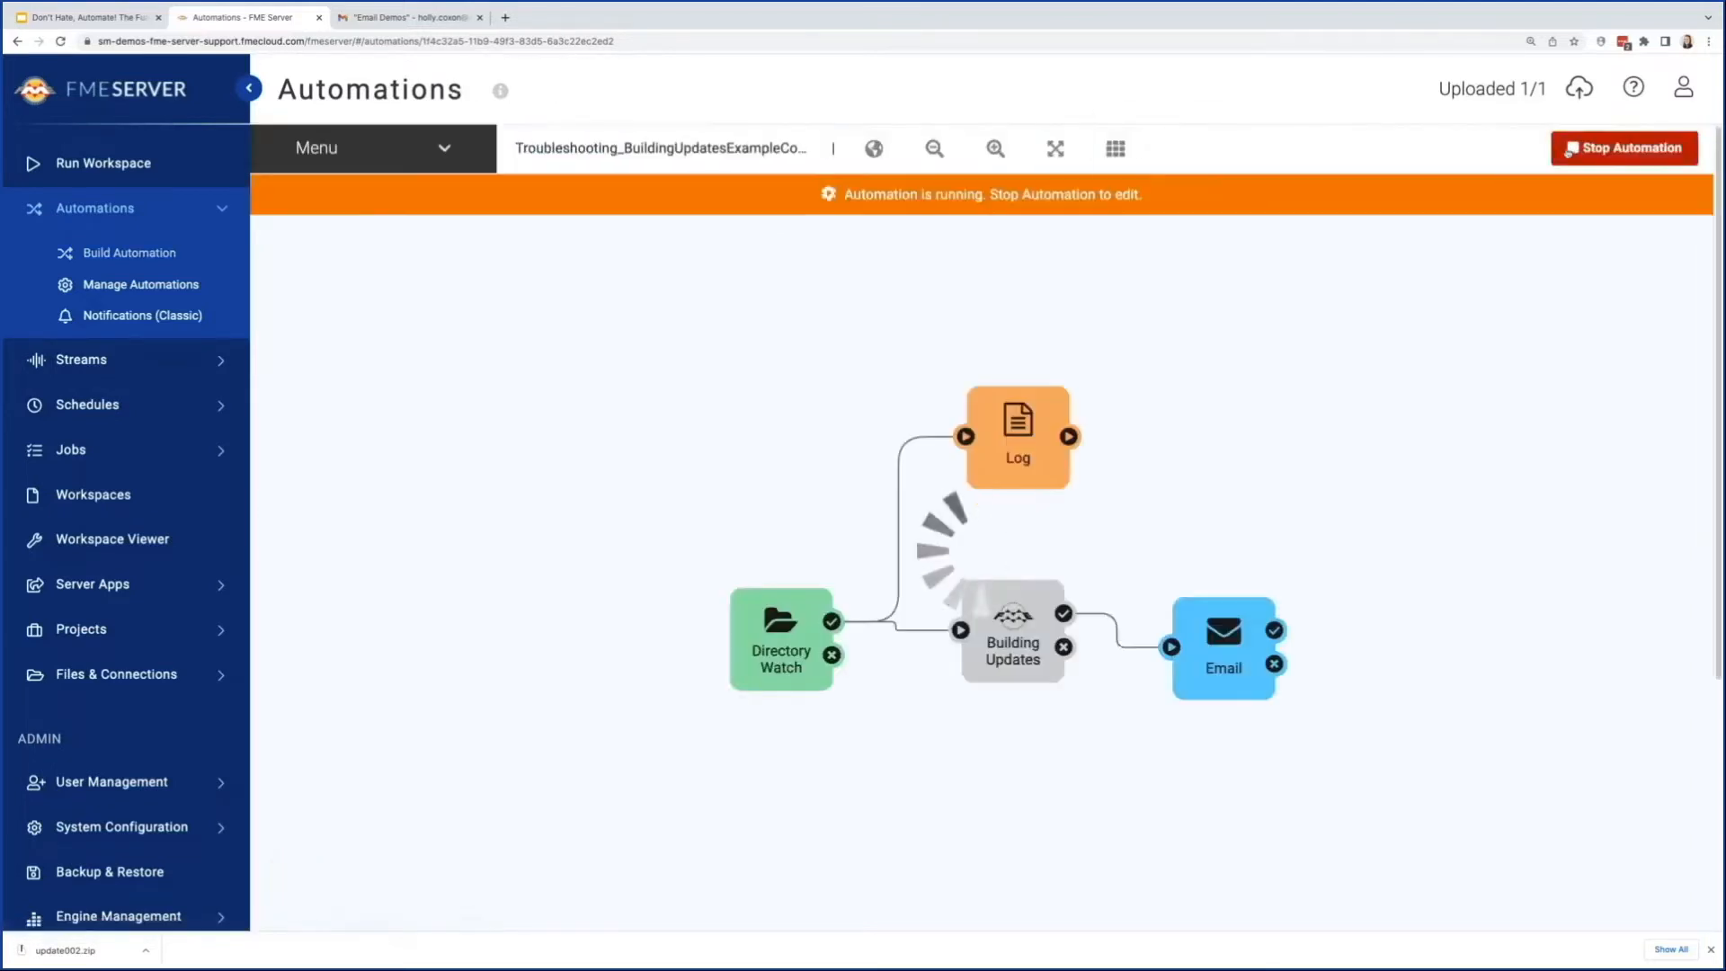
pyautogui.click(1570, 149)
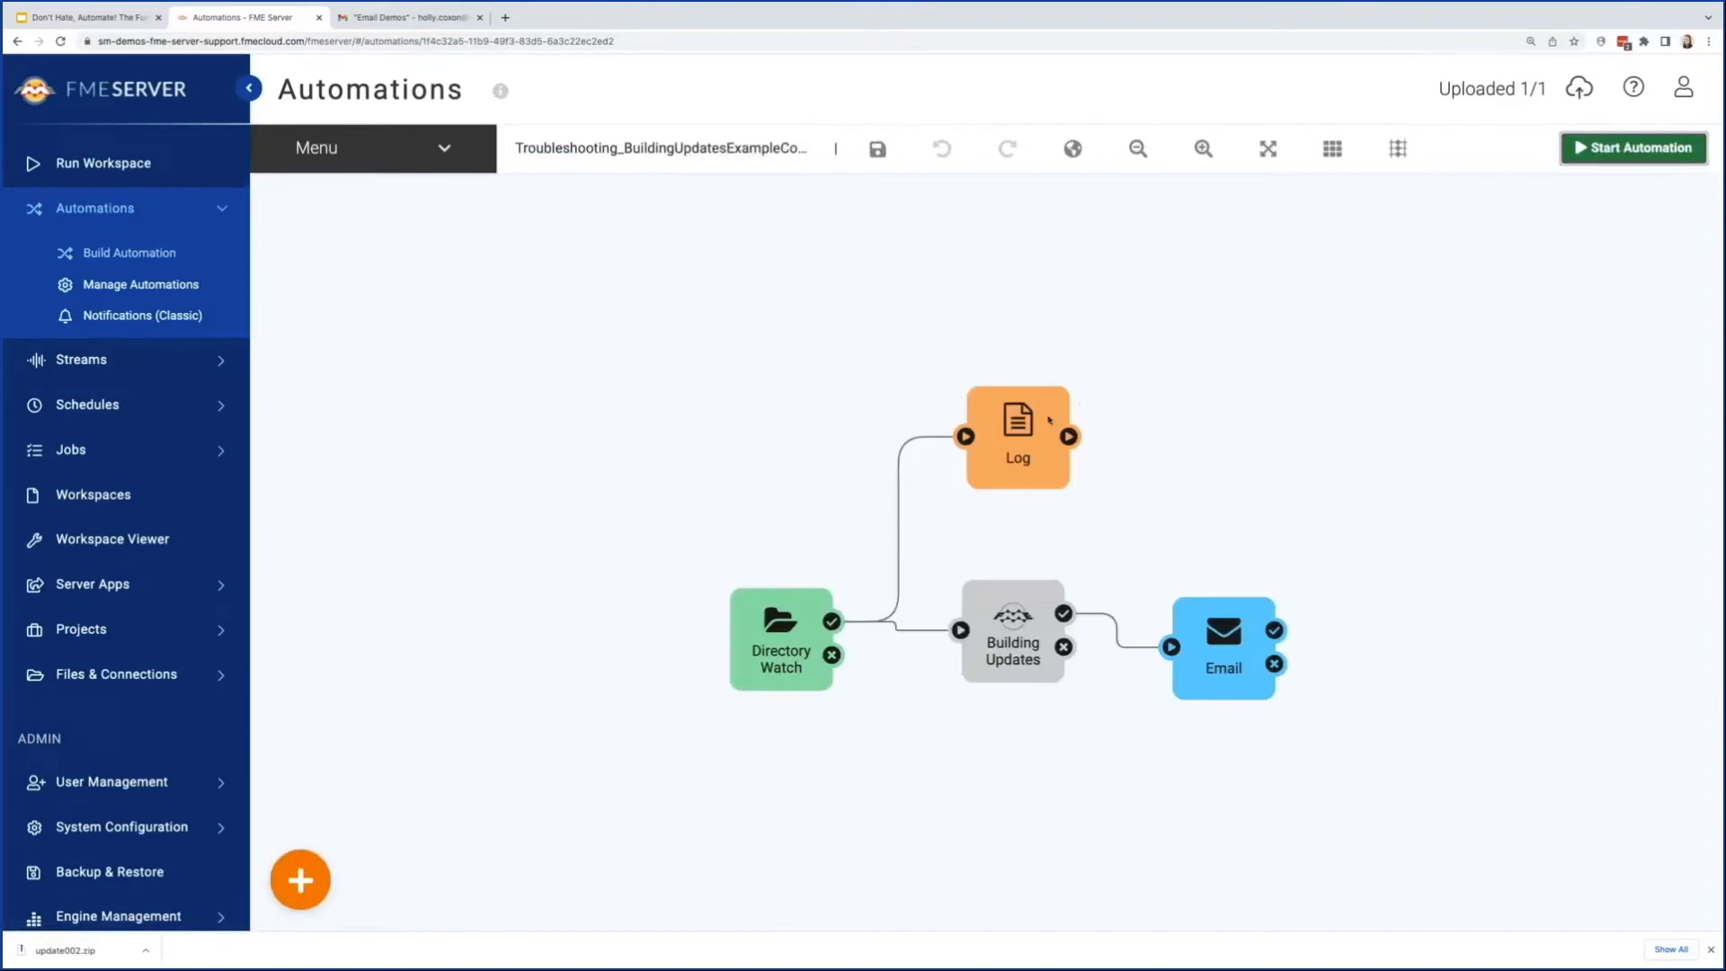
pyautogui.press('Delete')
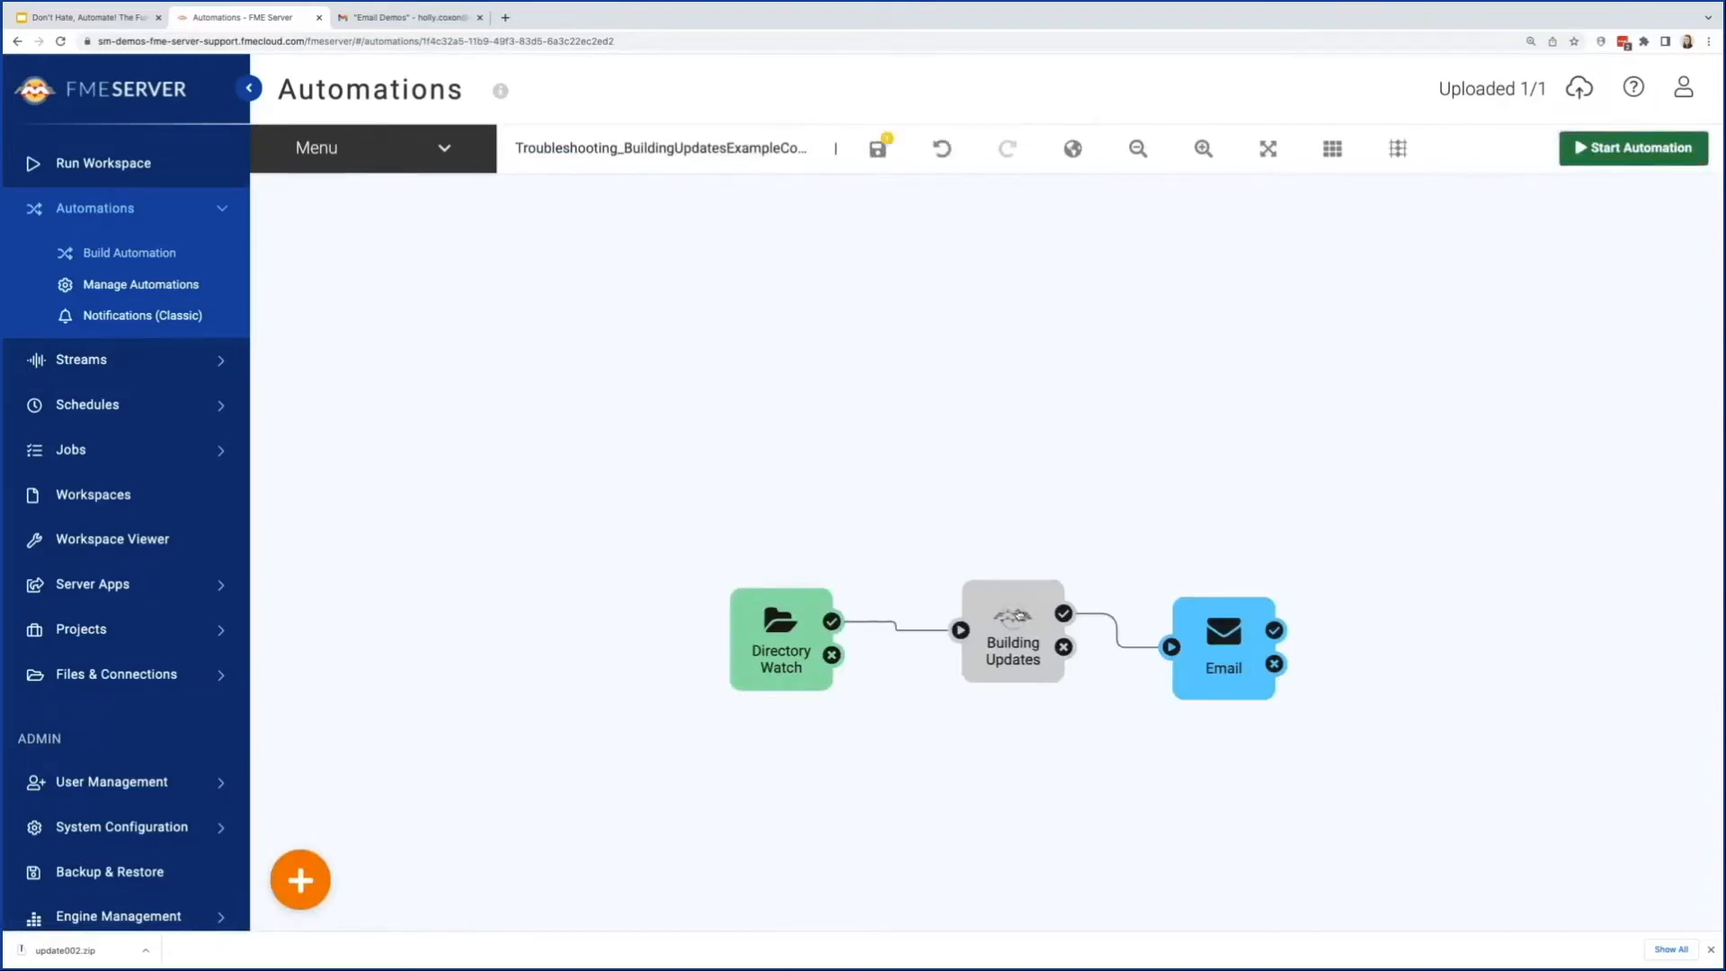
# Step: Replace the Building Updates action's Source Esri Shapefile(s) value with the directory key File Path and apply it
pyautogui.click(1014, 621)
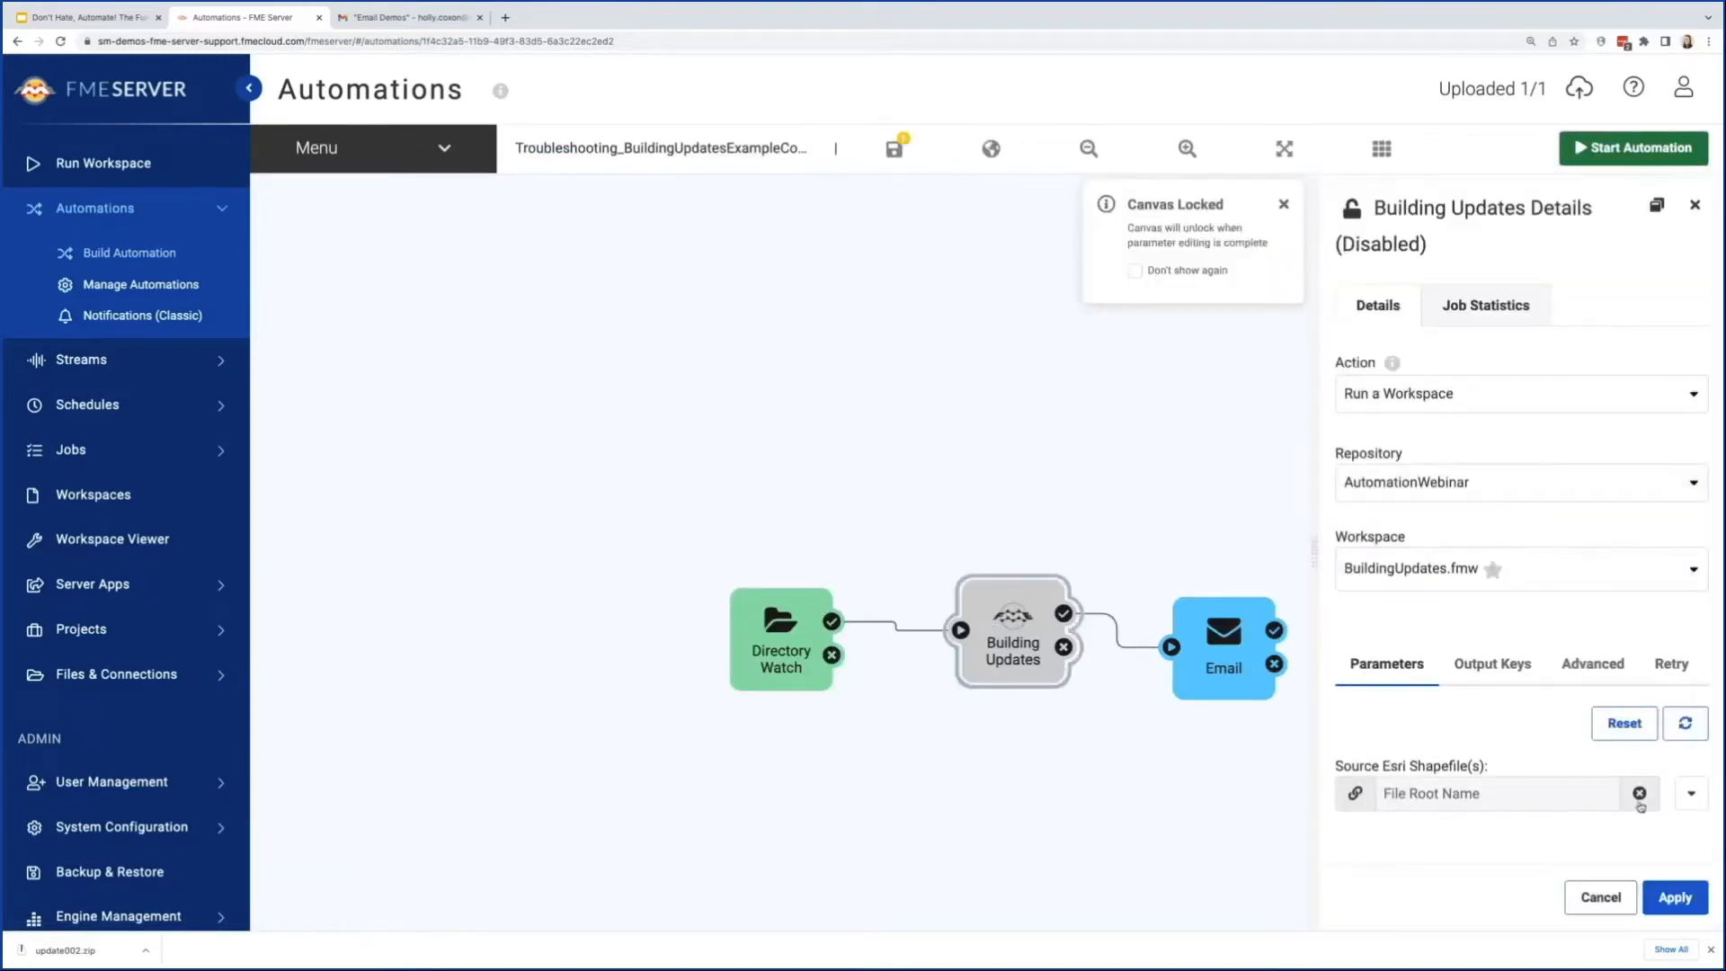
pyautogui.click(1640, 796)
pyautogui.click(1688, 797)
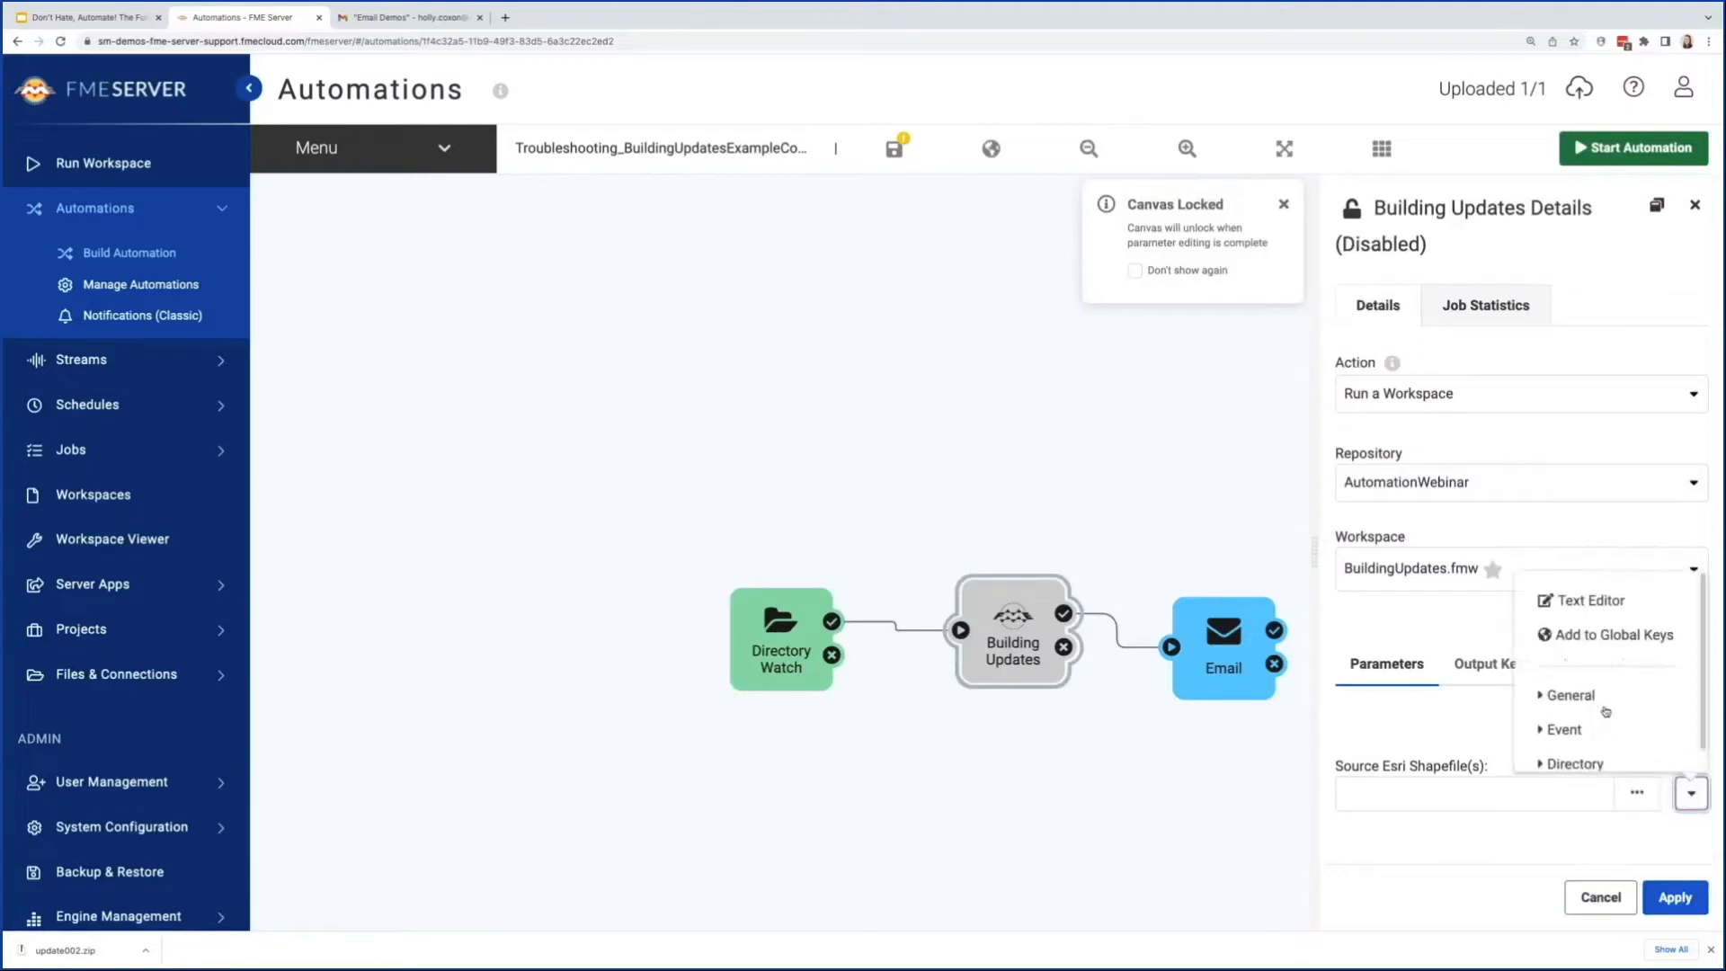
pyautogui.click(1582, 708)
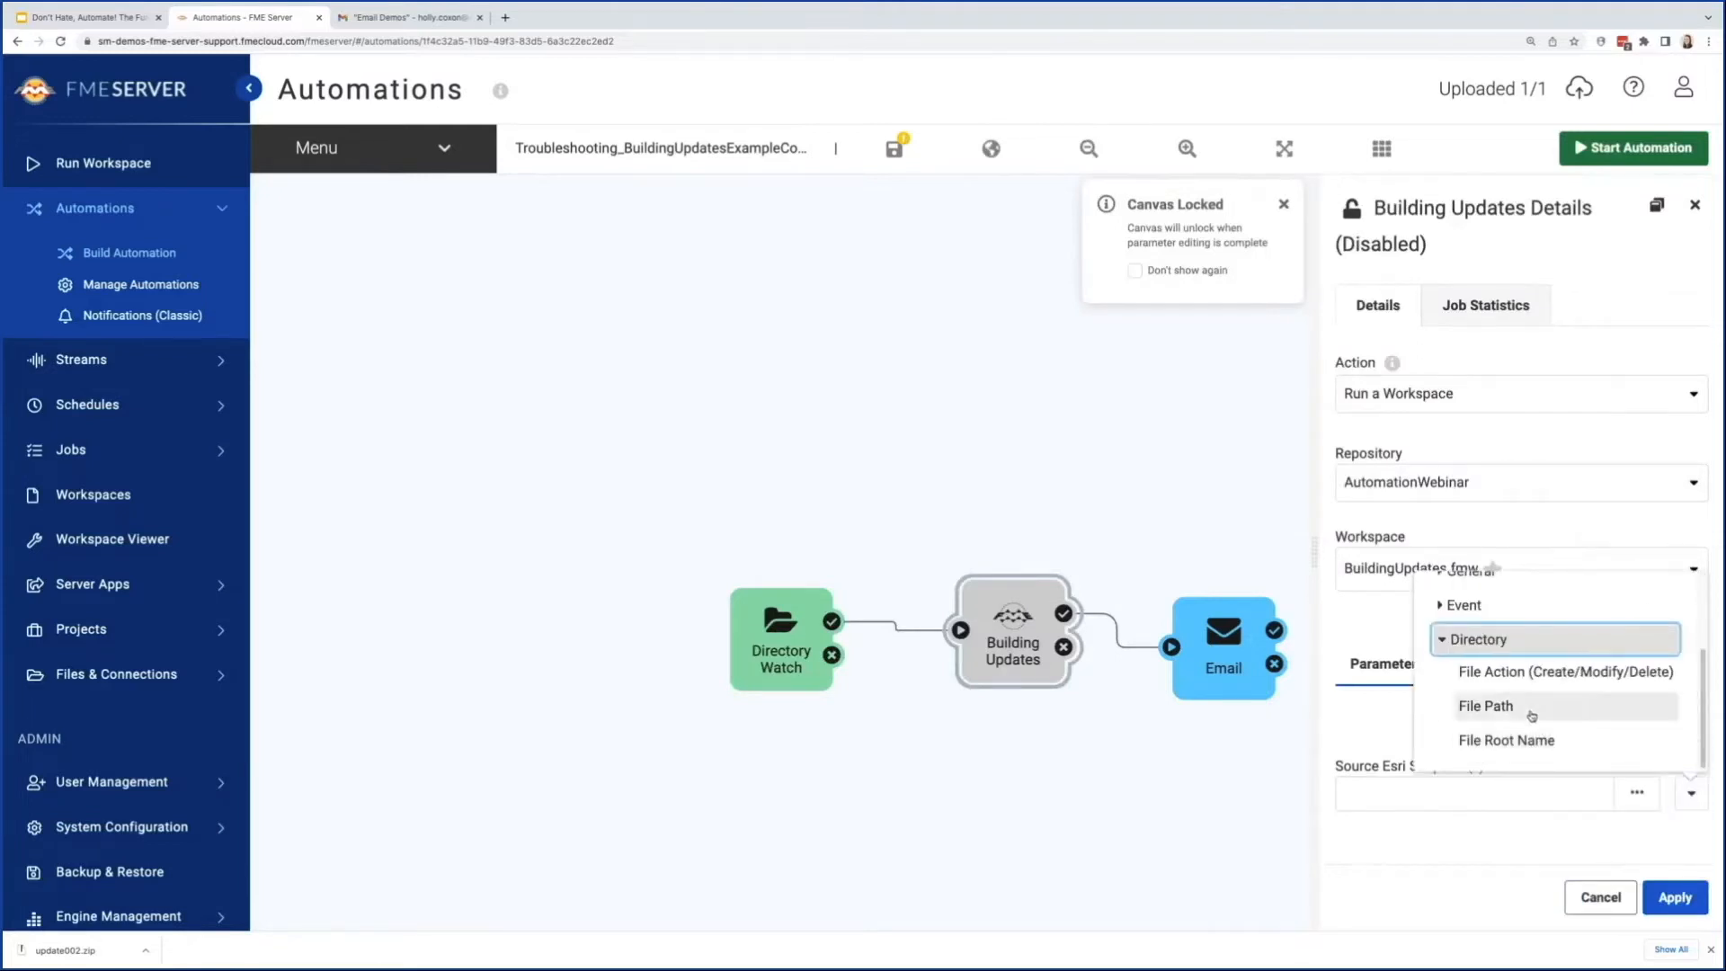
pyautogui.click(1529, 707)
pyautogui.click(1676, 897)
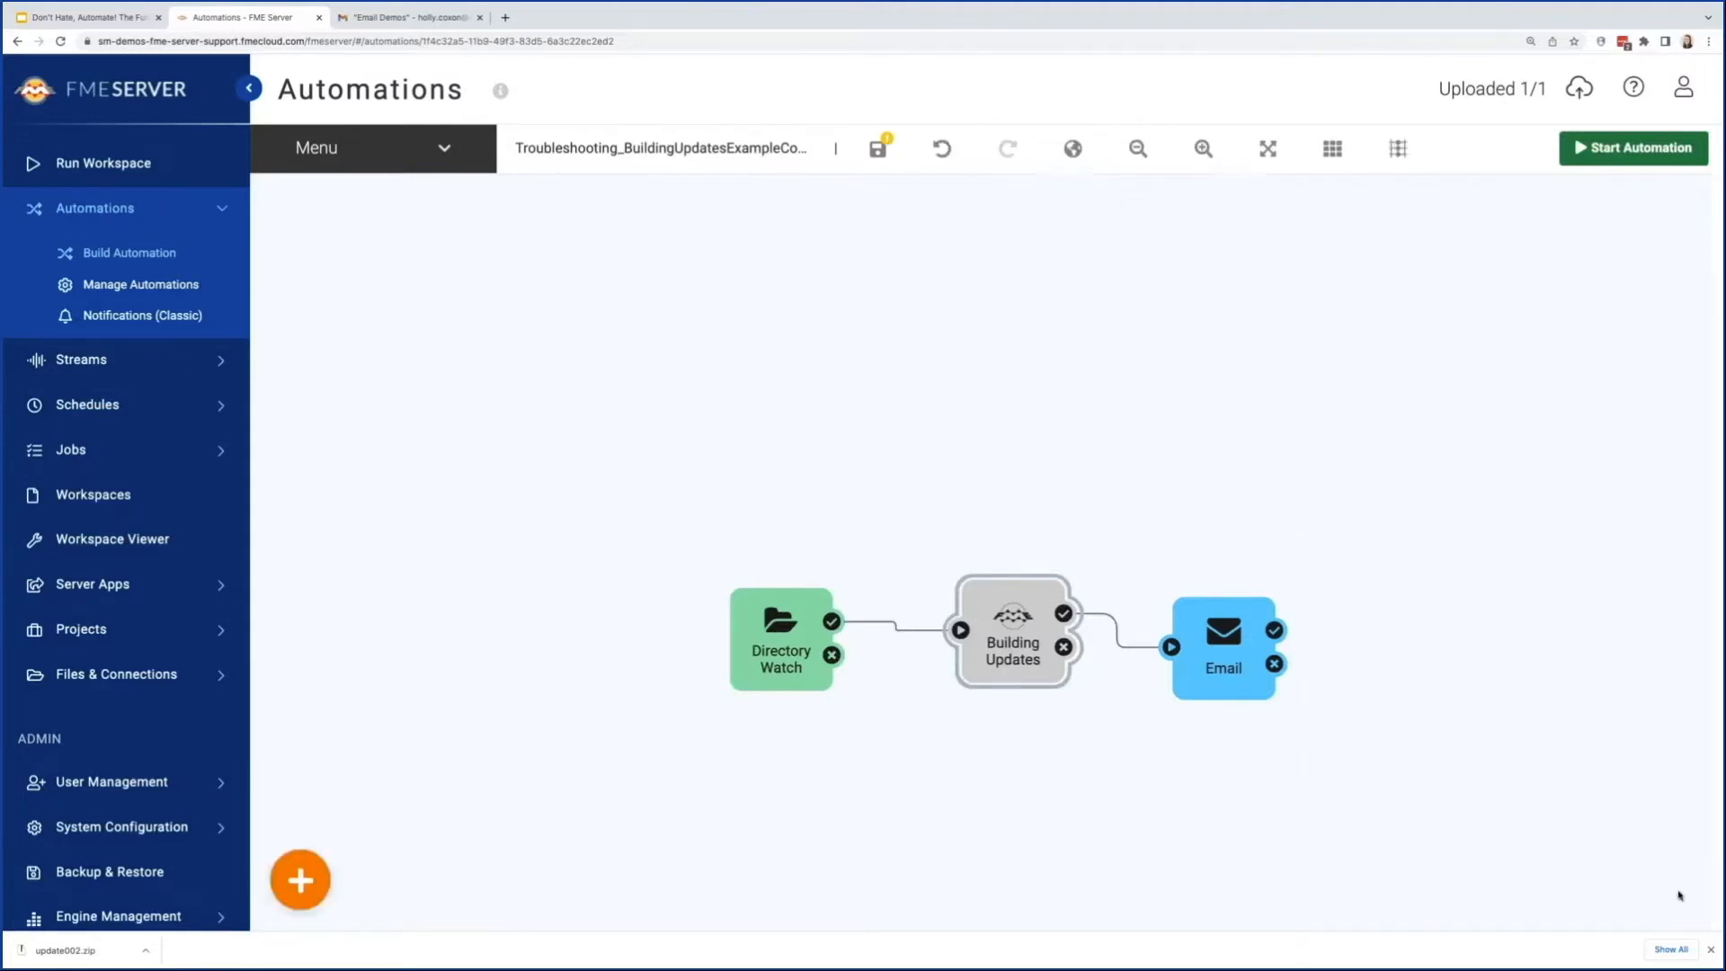
# Step: Enable the Building Updates action, then save and start the automation
pyautogui.rightClick(1052, 593)
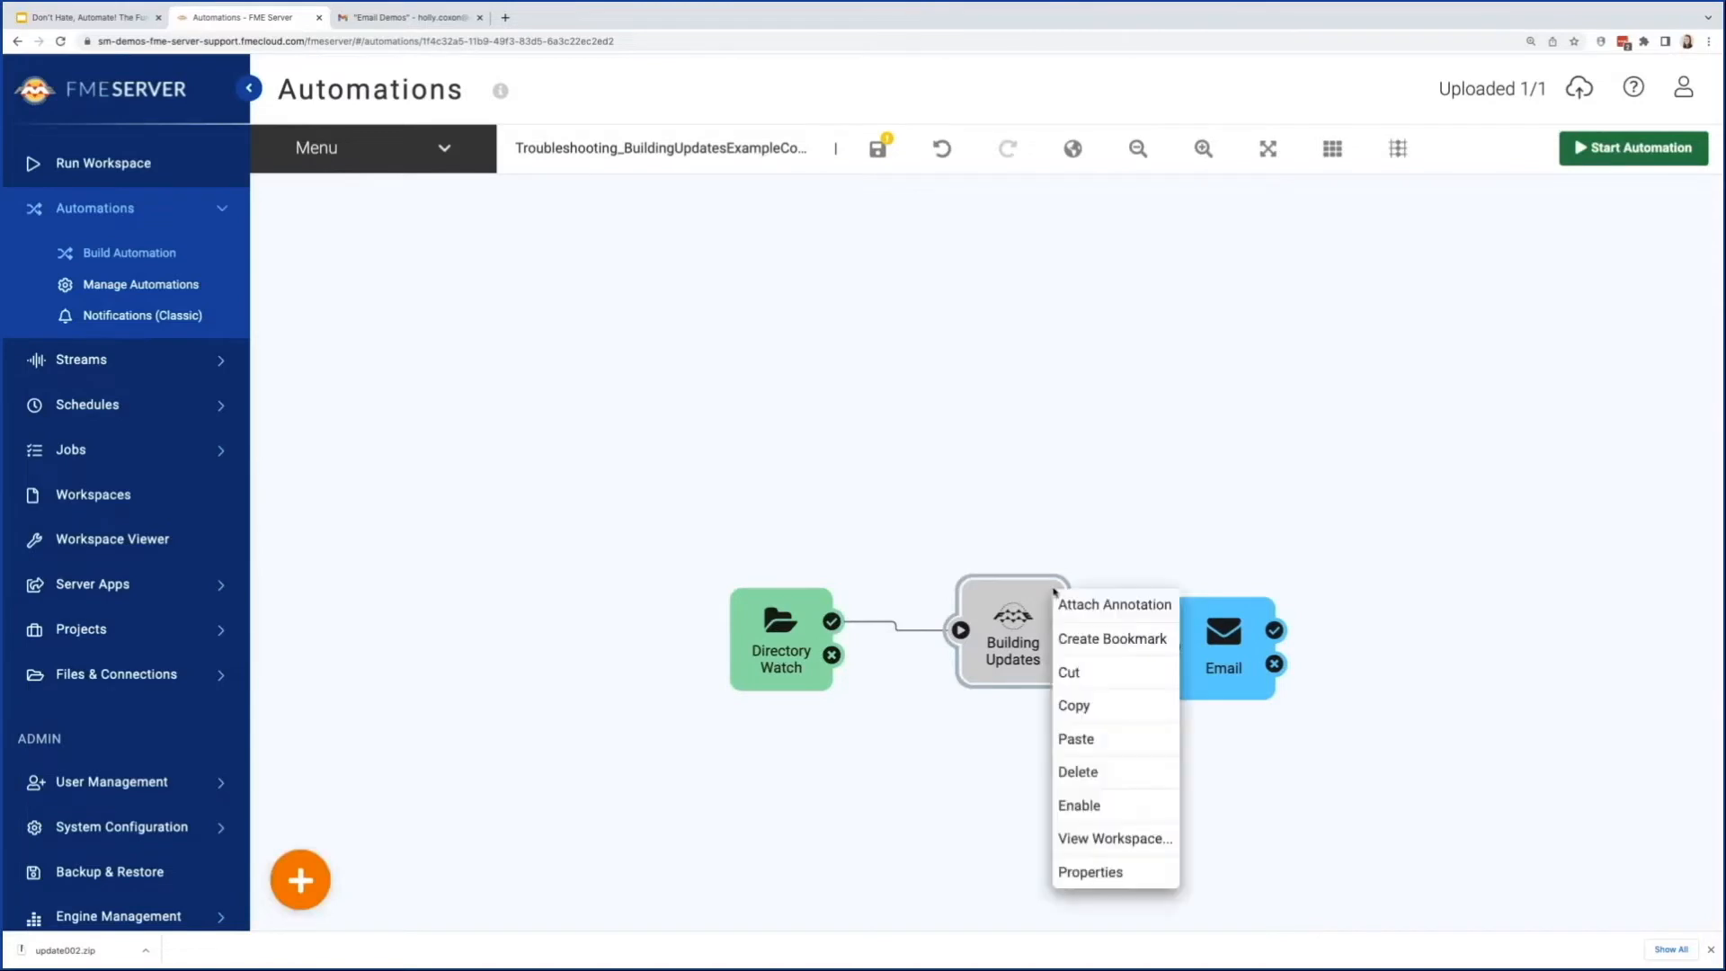
pyautogui.click(1084, 805)
pyautogui.click(878, 149)
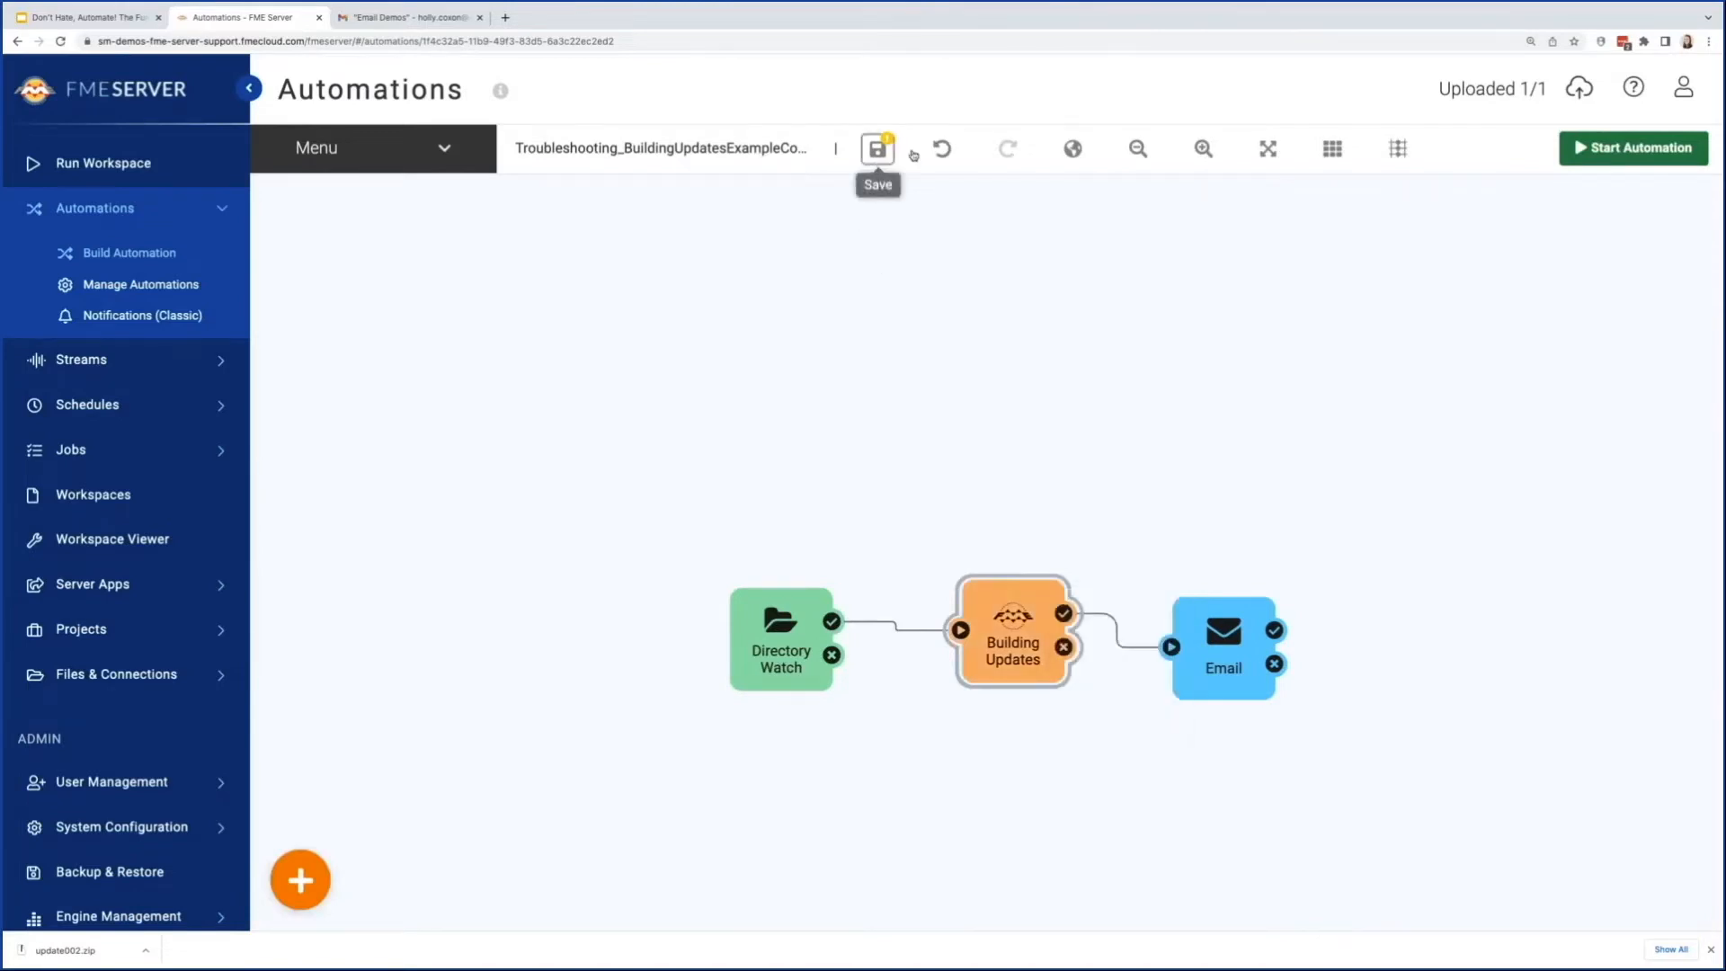
pyautogui.click(1593, 146)
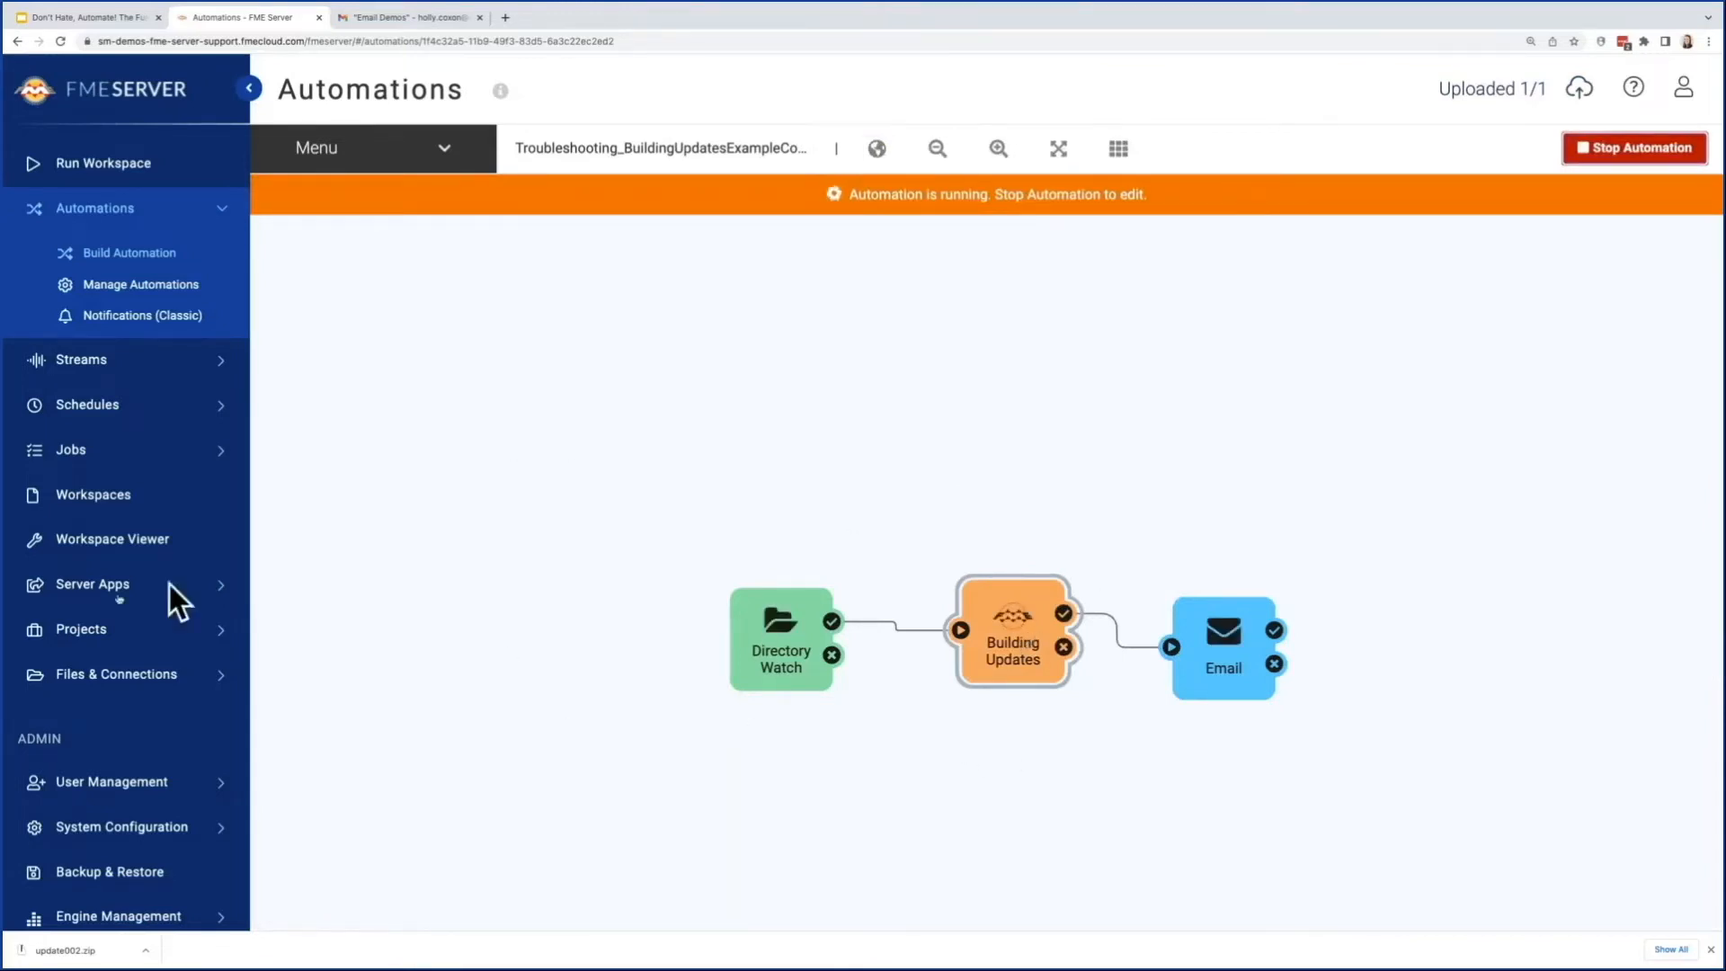
# Step: Delete update001.zip from the watched subfolder of Data > BuildingUpdates
pyautogui.click(132, 676)
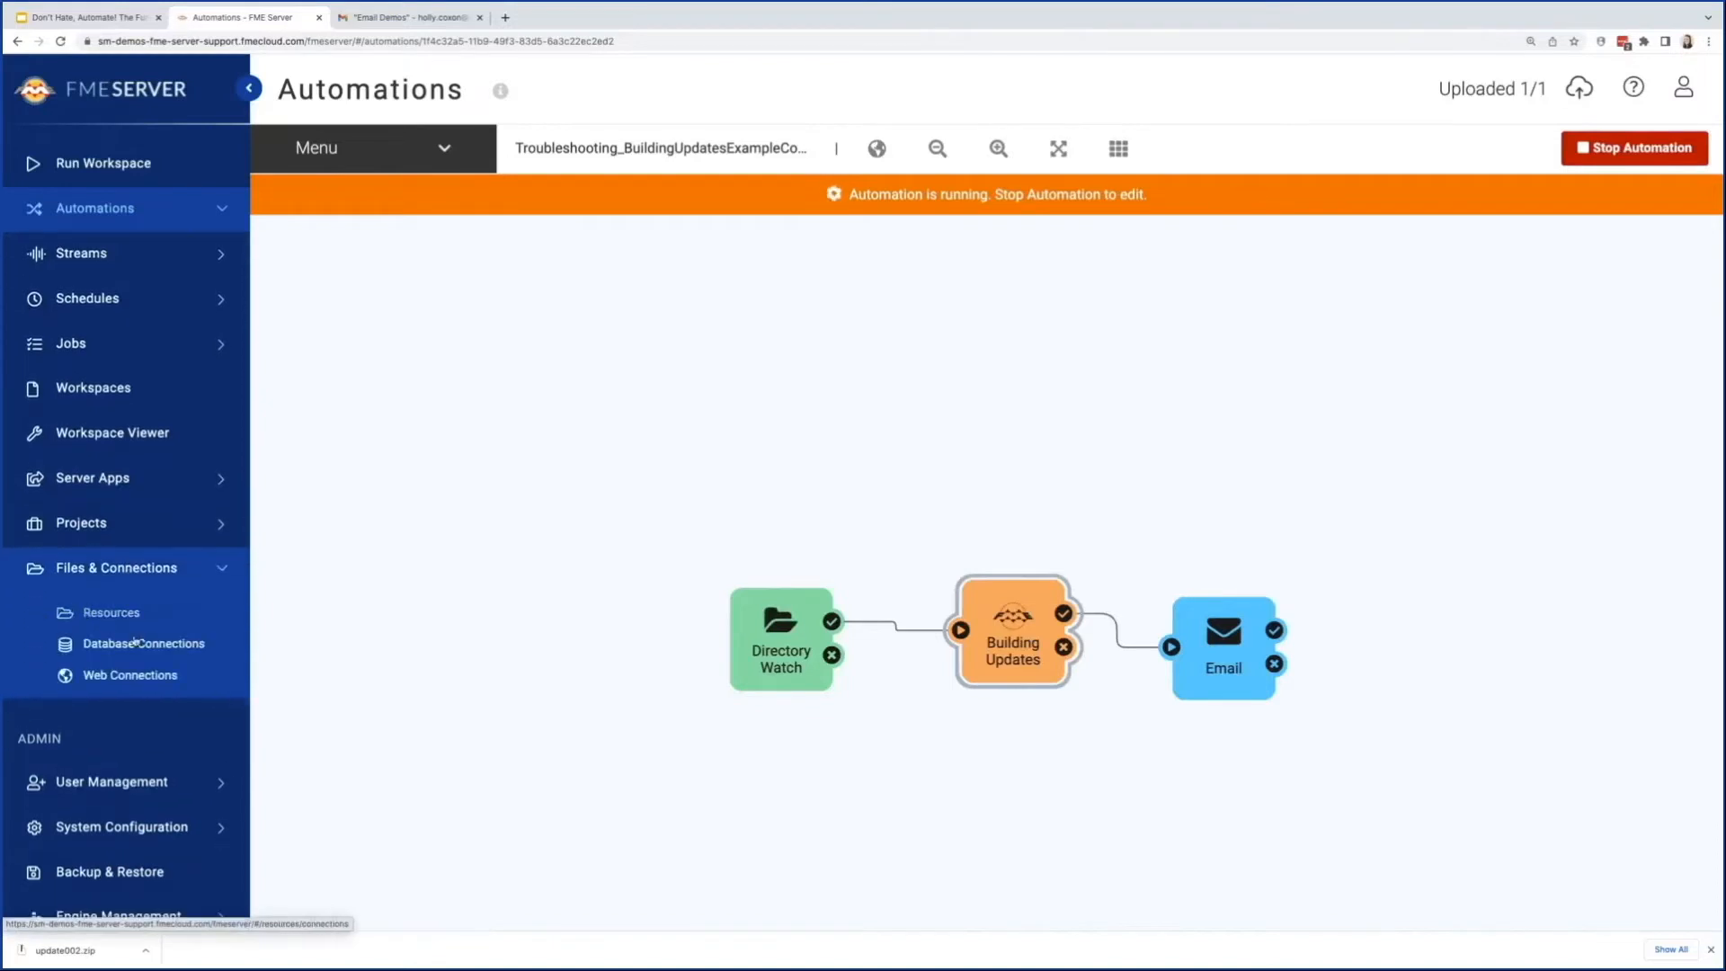
pyautogui.click(135, 642)
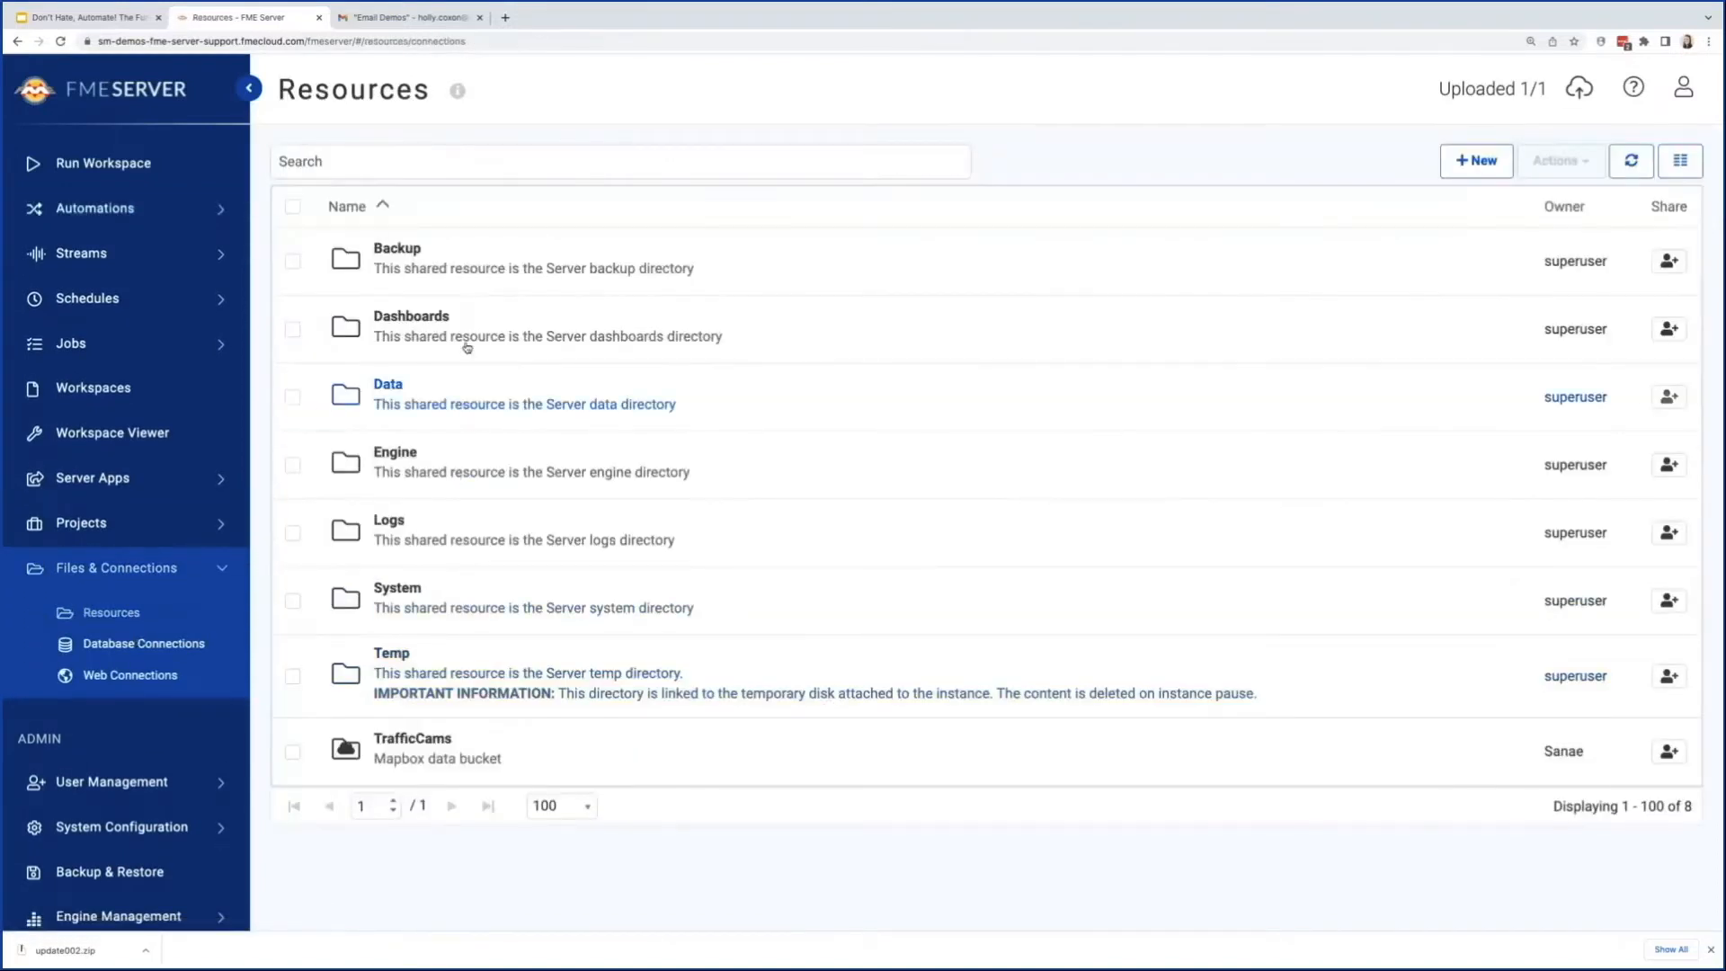
pyautogui.click(471, 407)
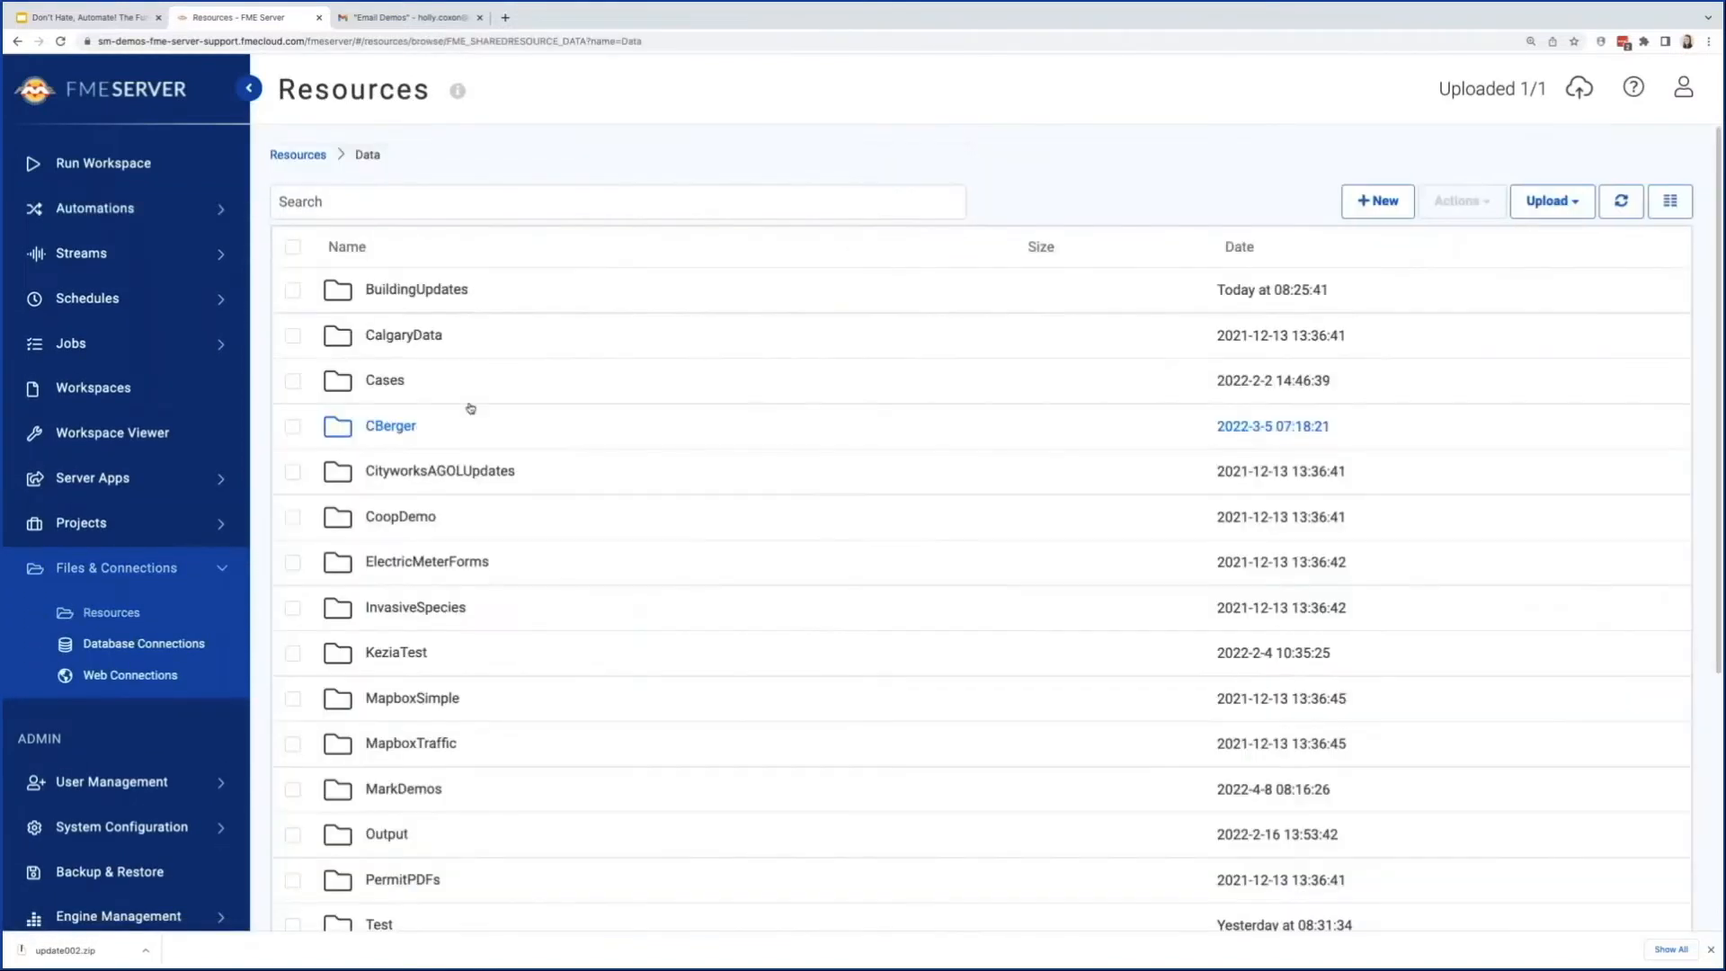
pyautogui.click(459, 302)
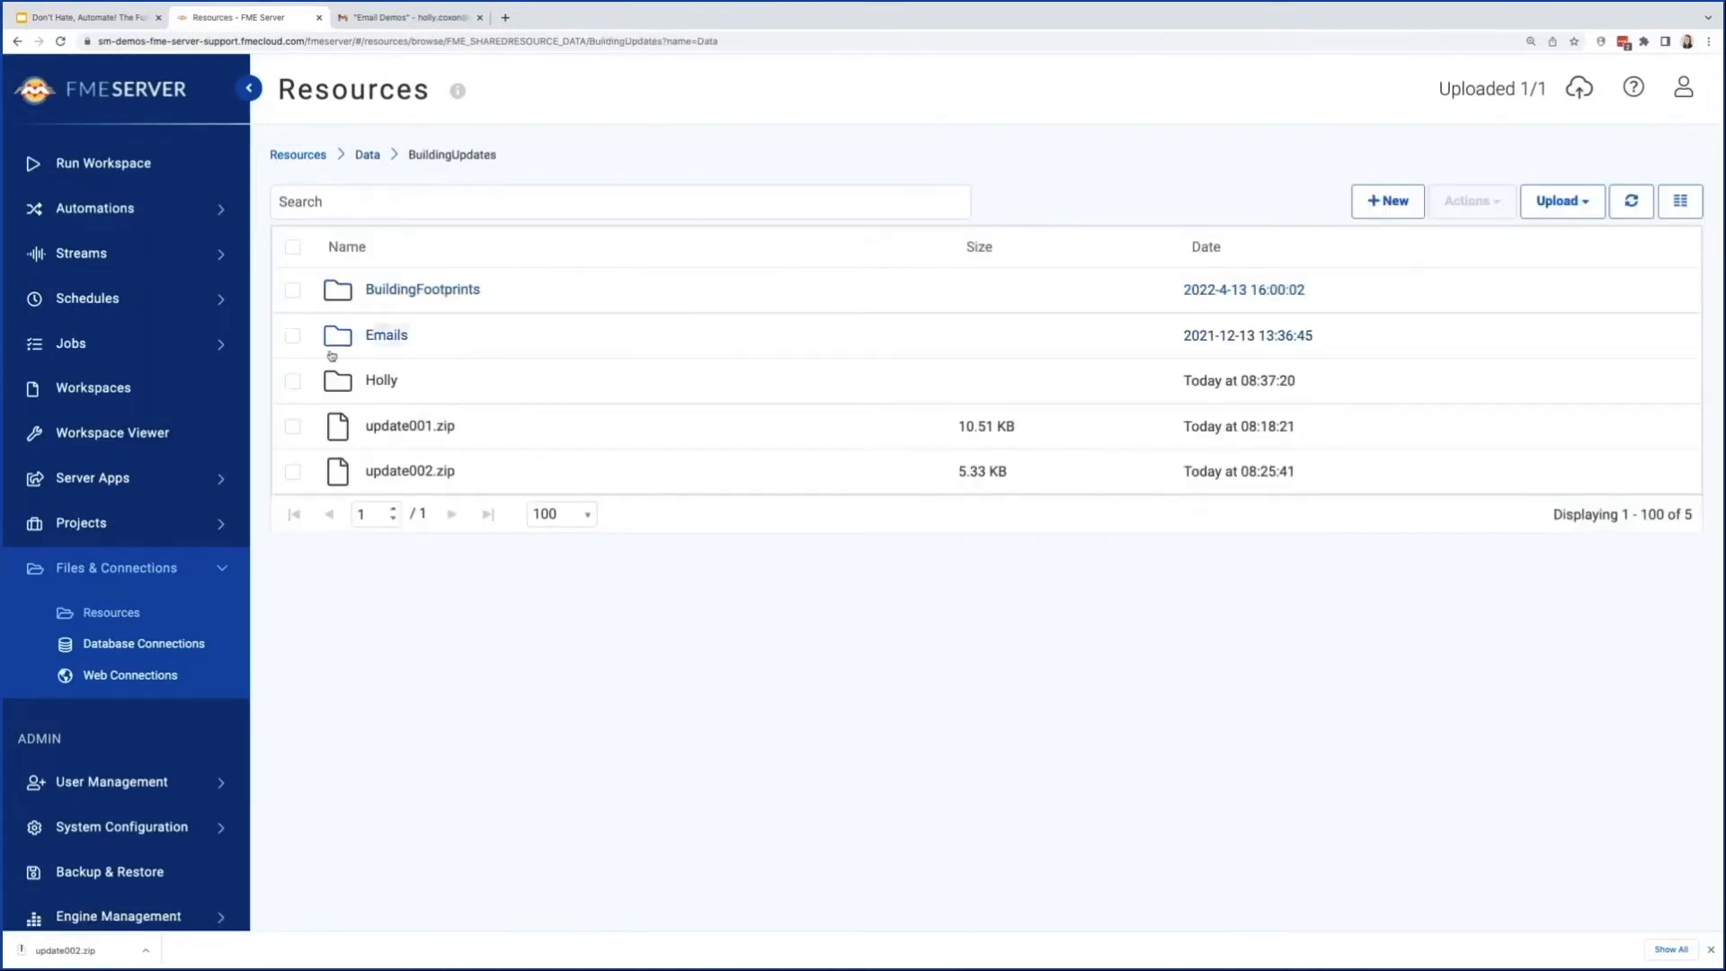
pyautogui.click(403, 385)
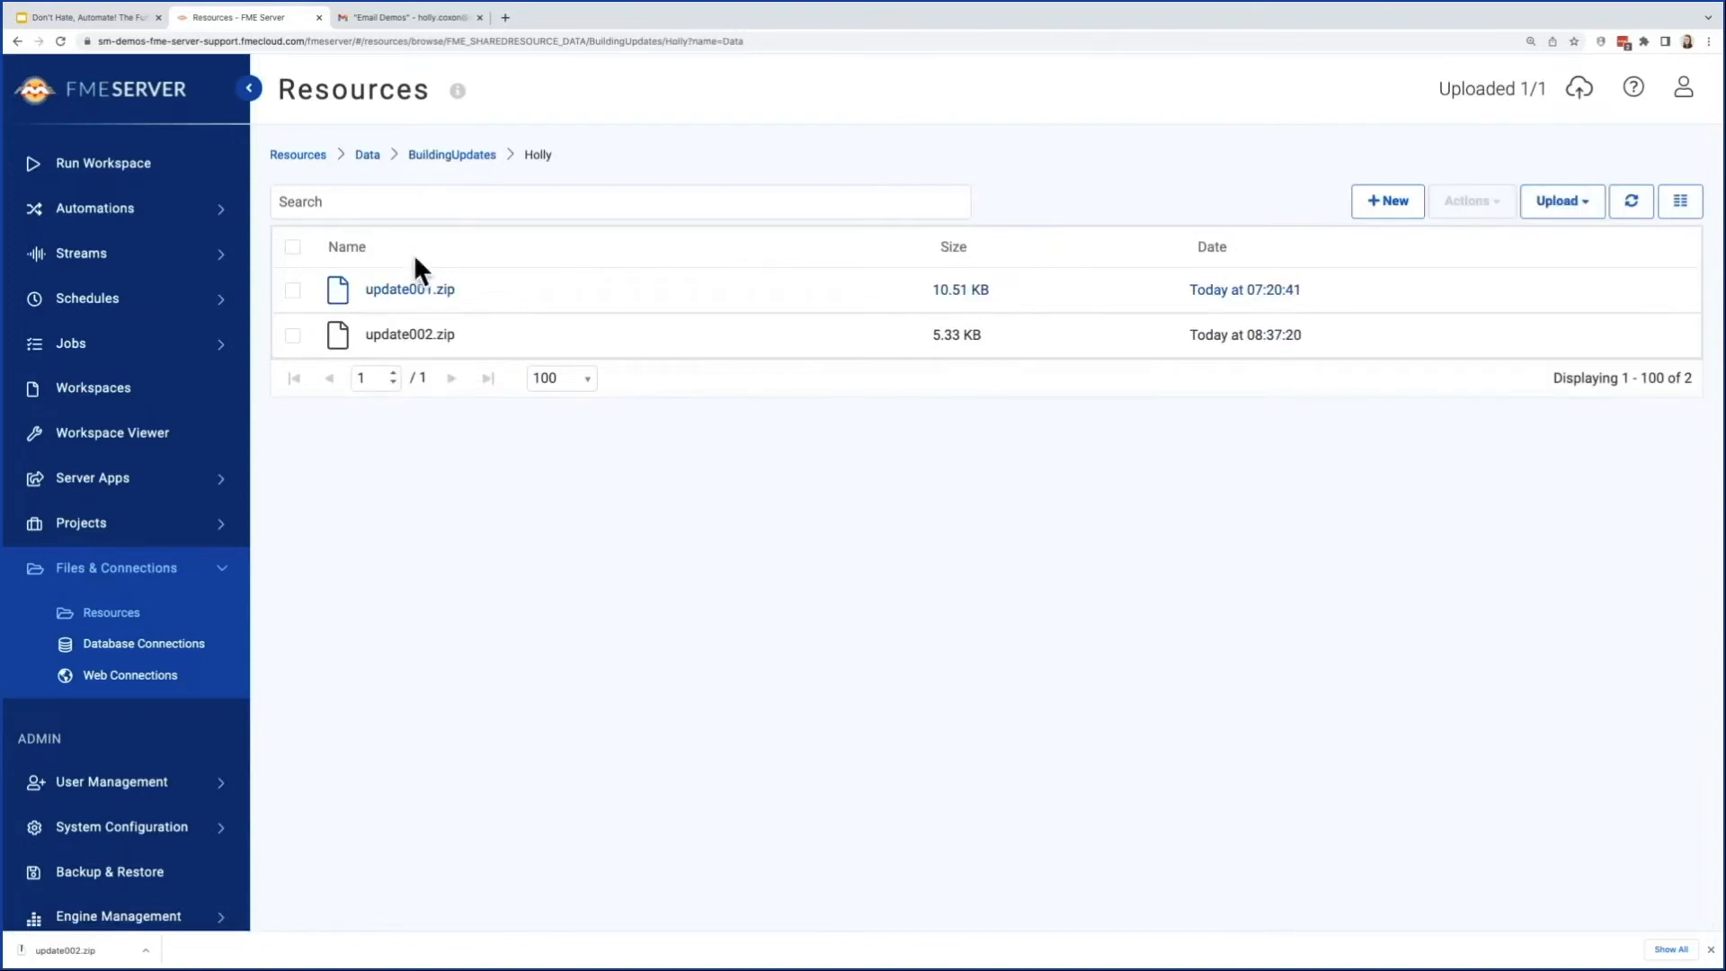
pyautogui.click(292, 289)
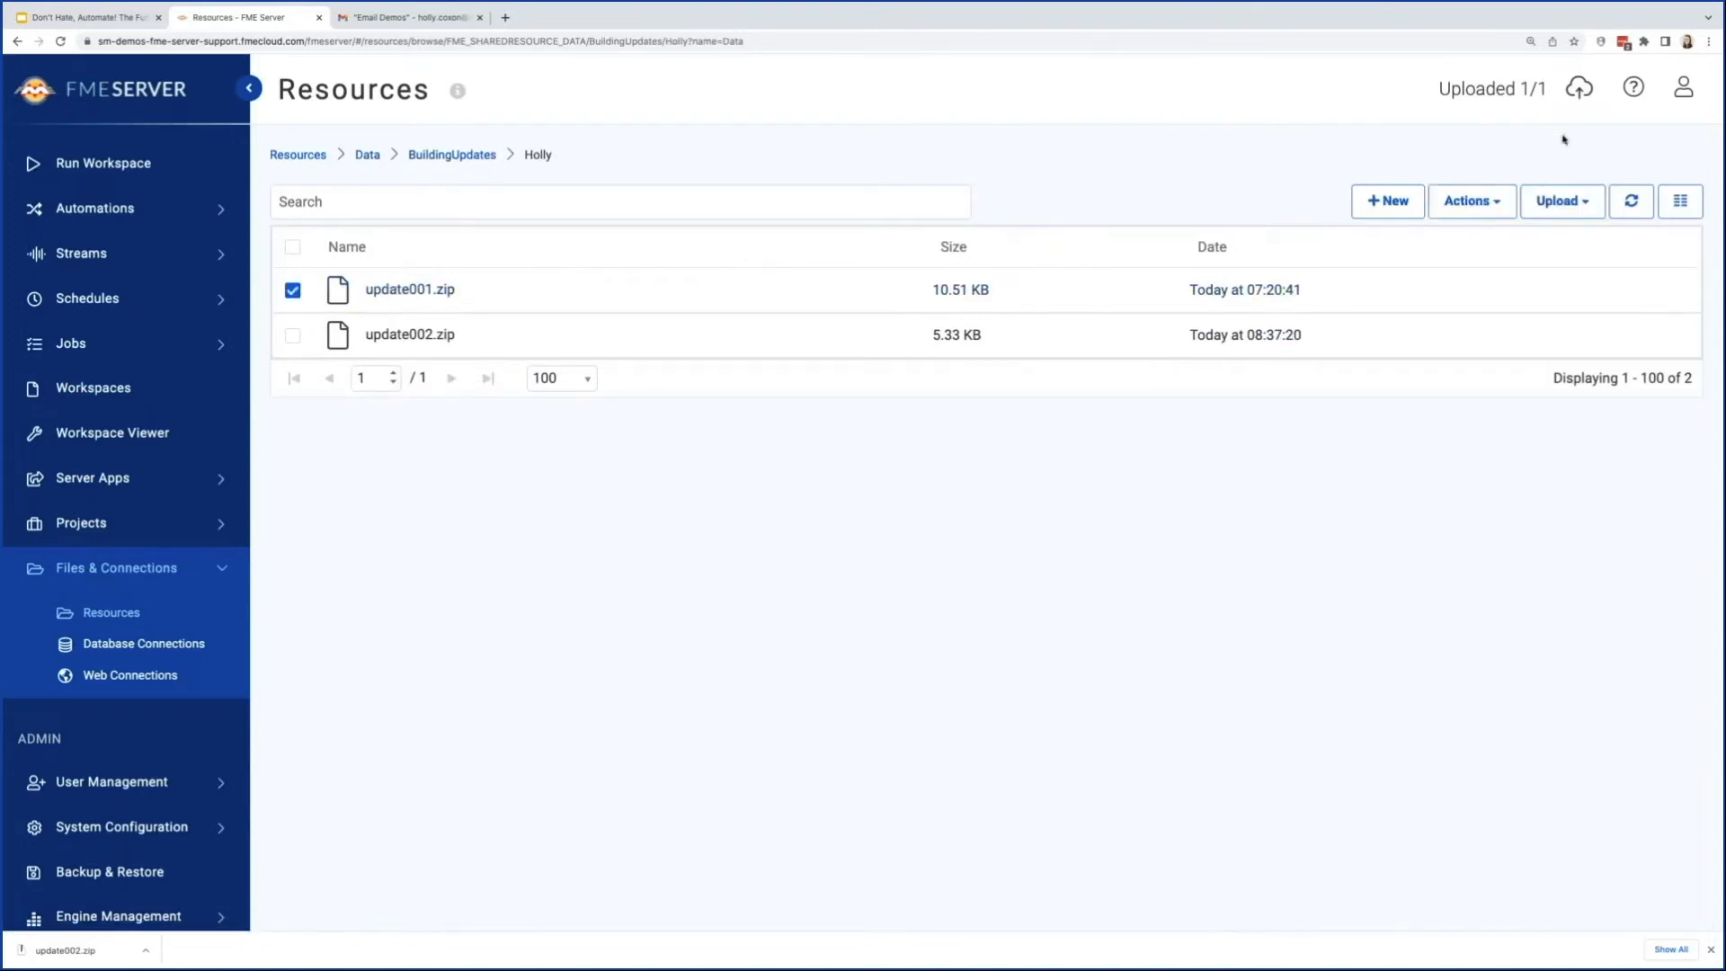
pyautogui.click(1470, 201)
pyautogui.click(1380, 310)
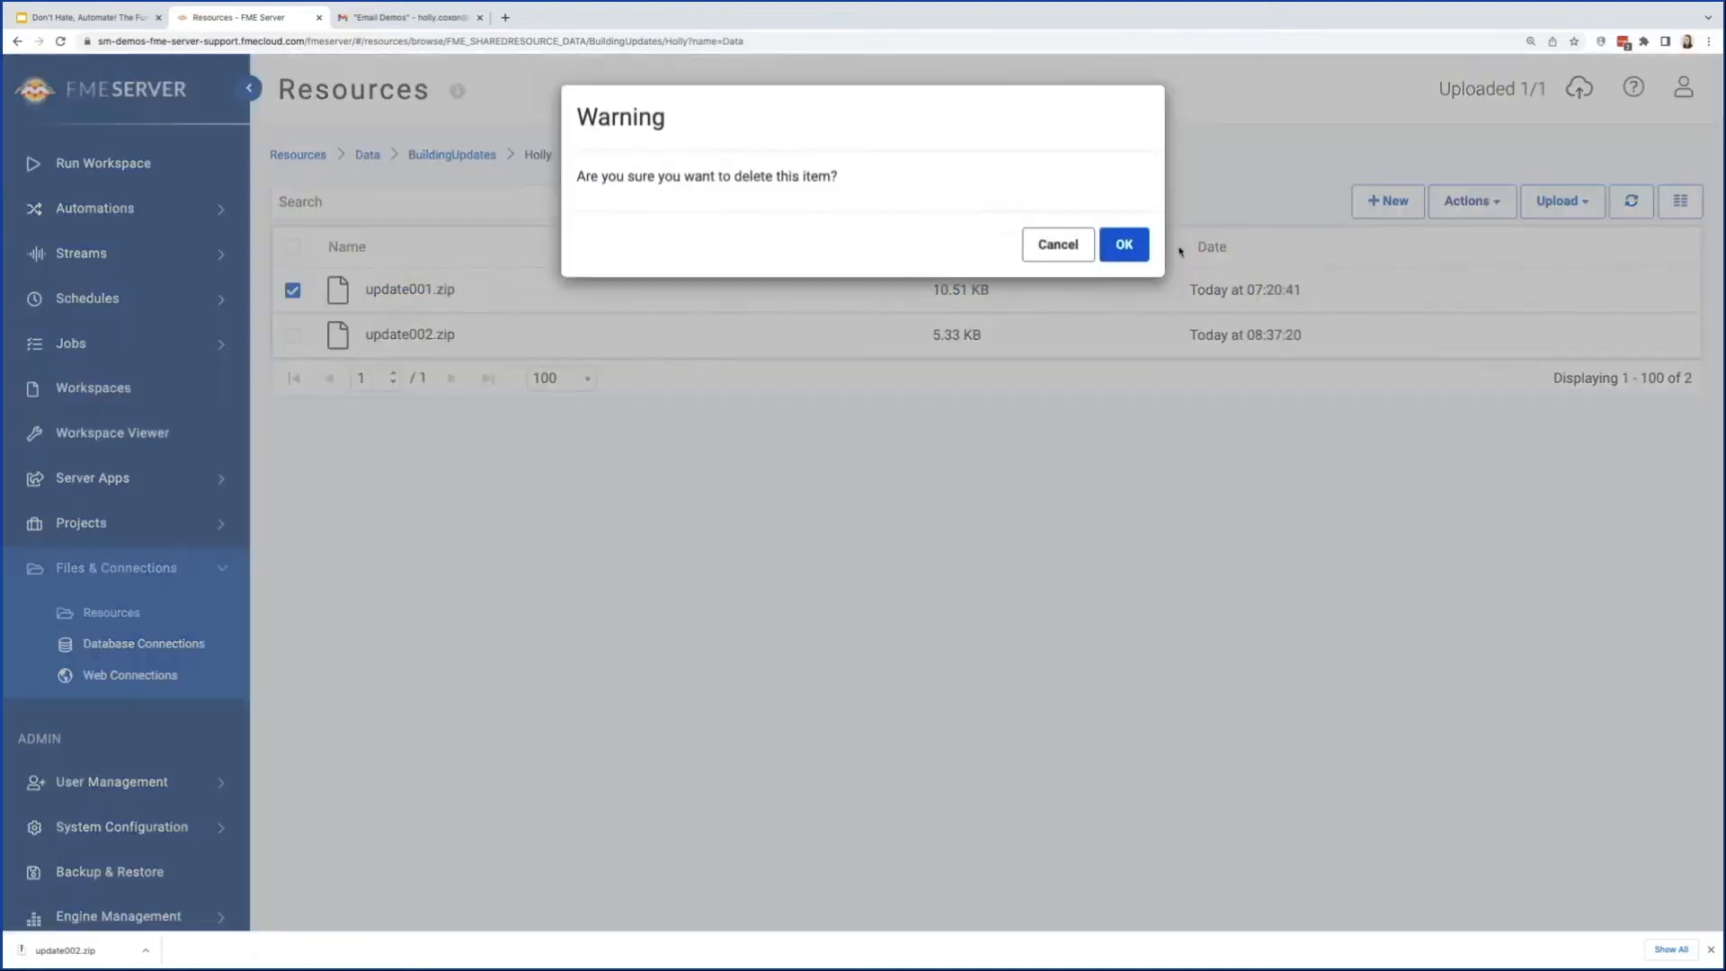
pyautogui.click(1122, 245)
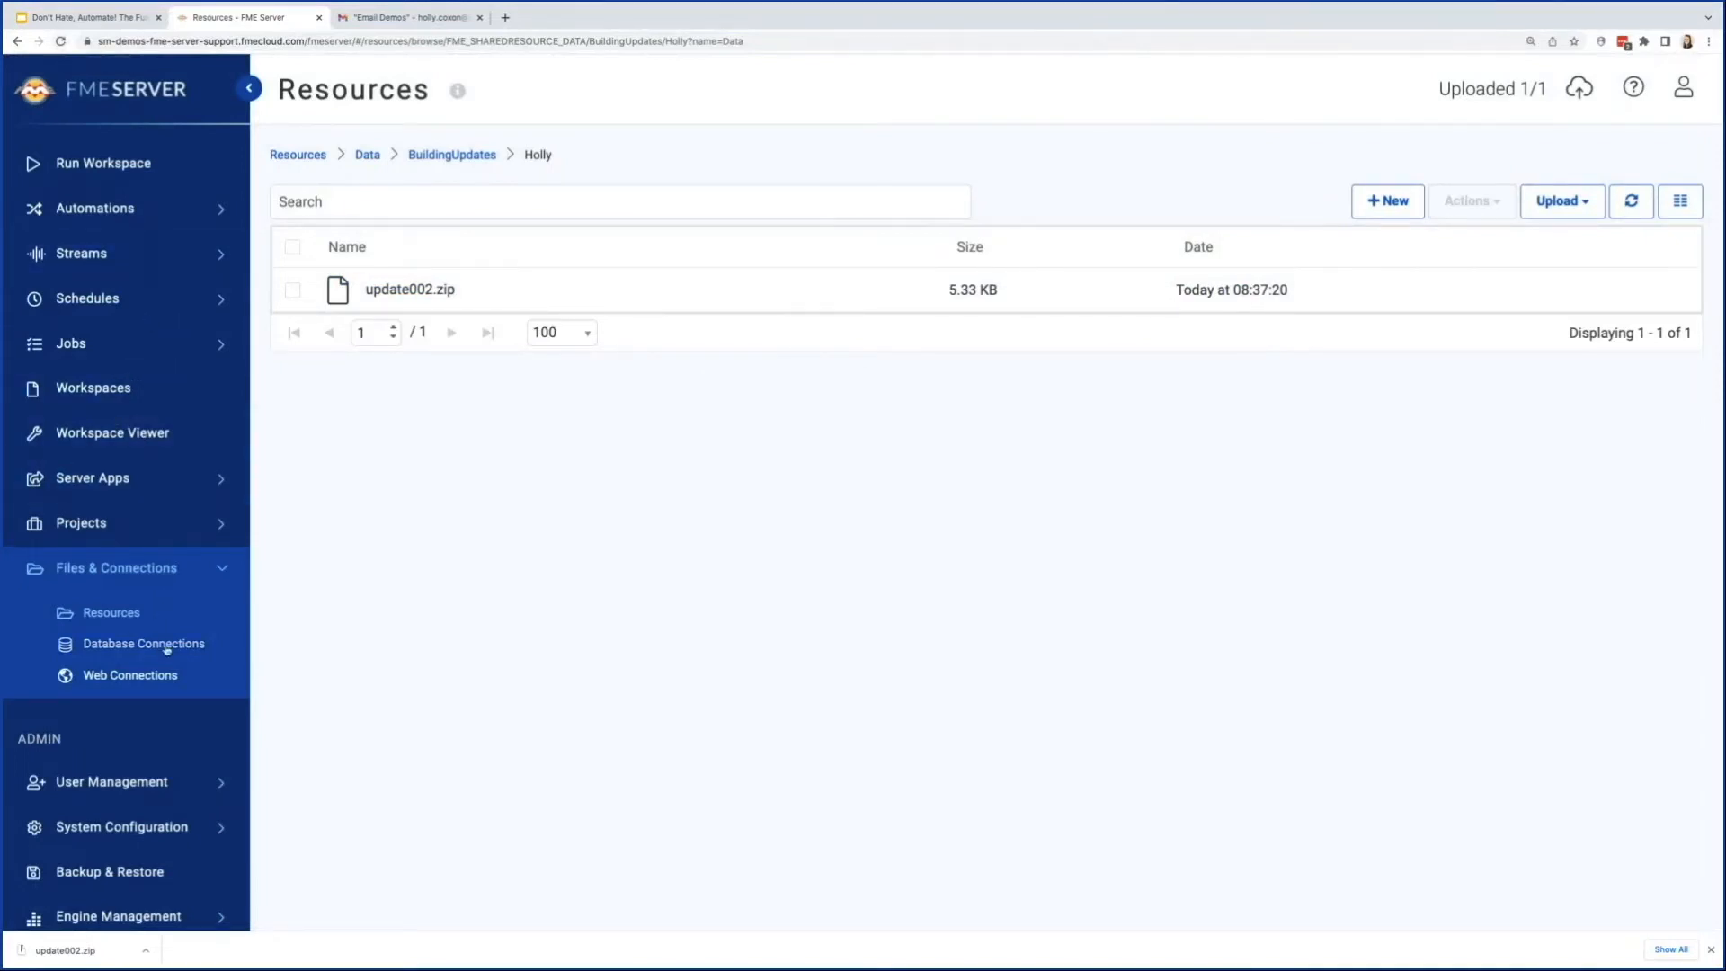
# Step: Copy update001.zip from the BuildingUpdates folder into its watched subfolder
pyautogui.click(417, 157)
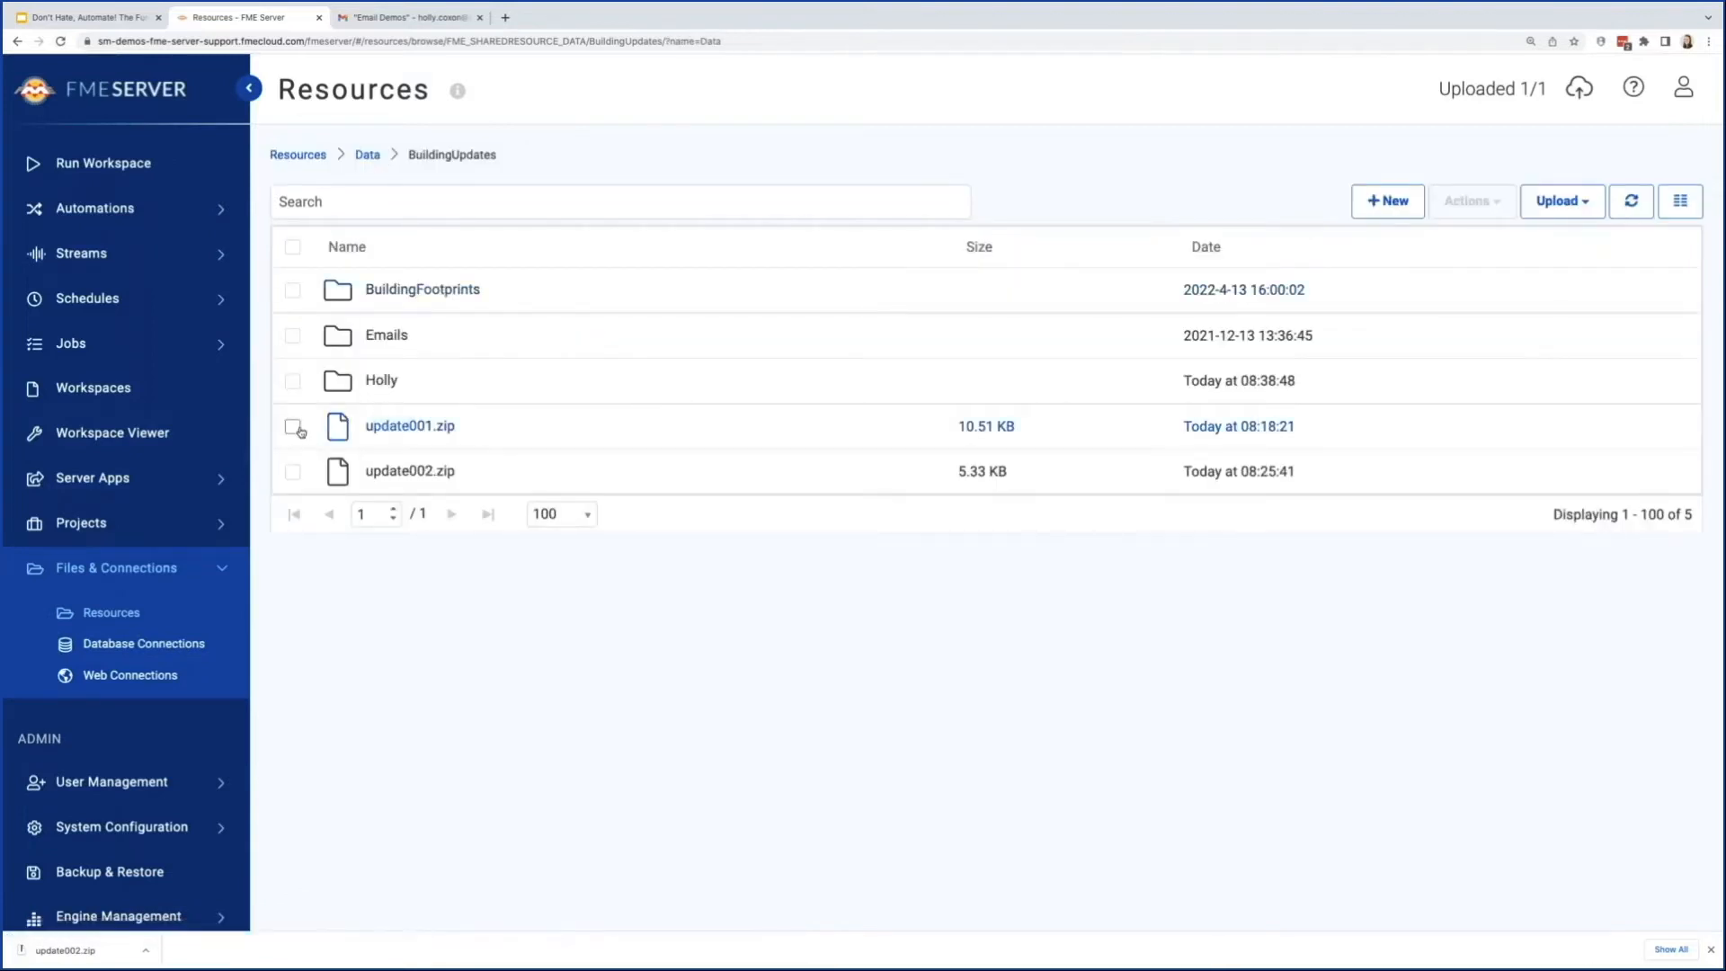
pyautogui.click(293, 426)
pyautogui.click(1471, 200)
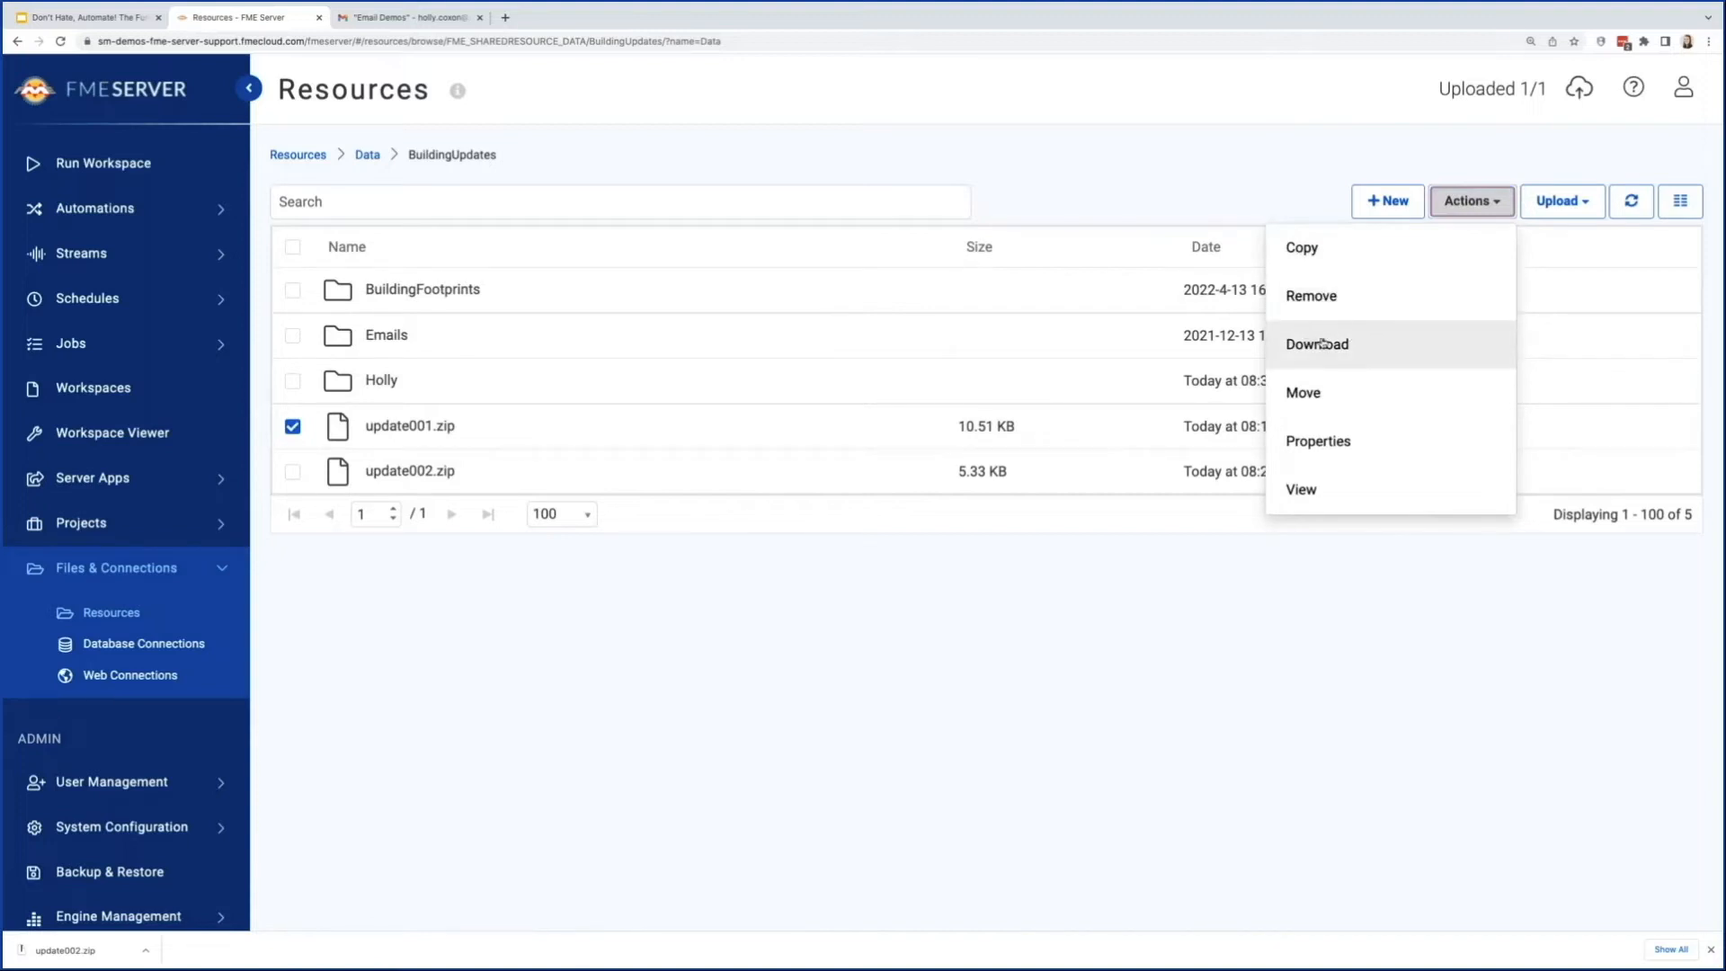
pyautogui.click(1347, 261)
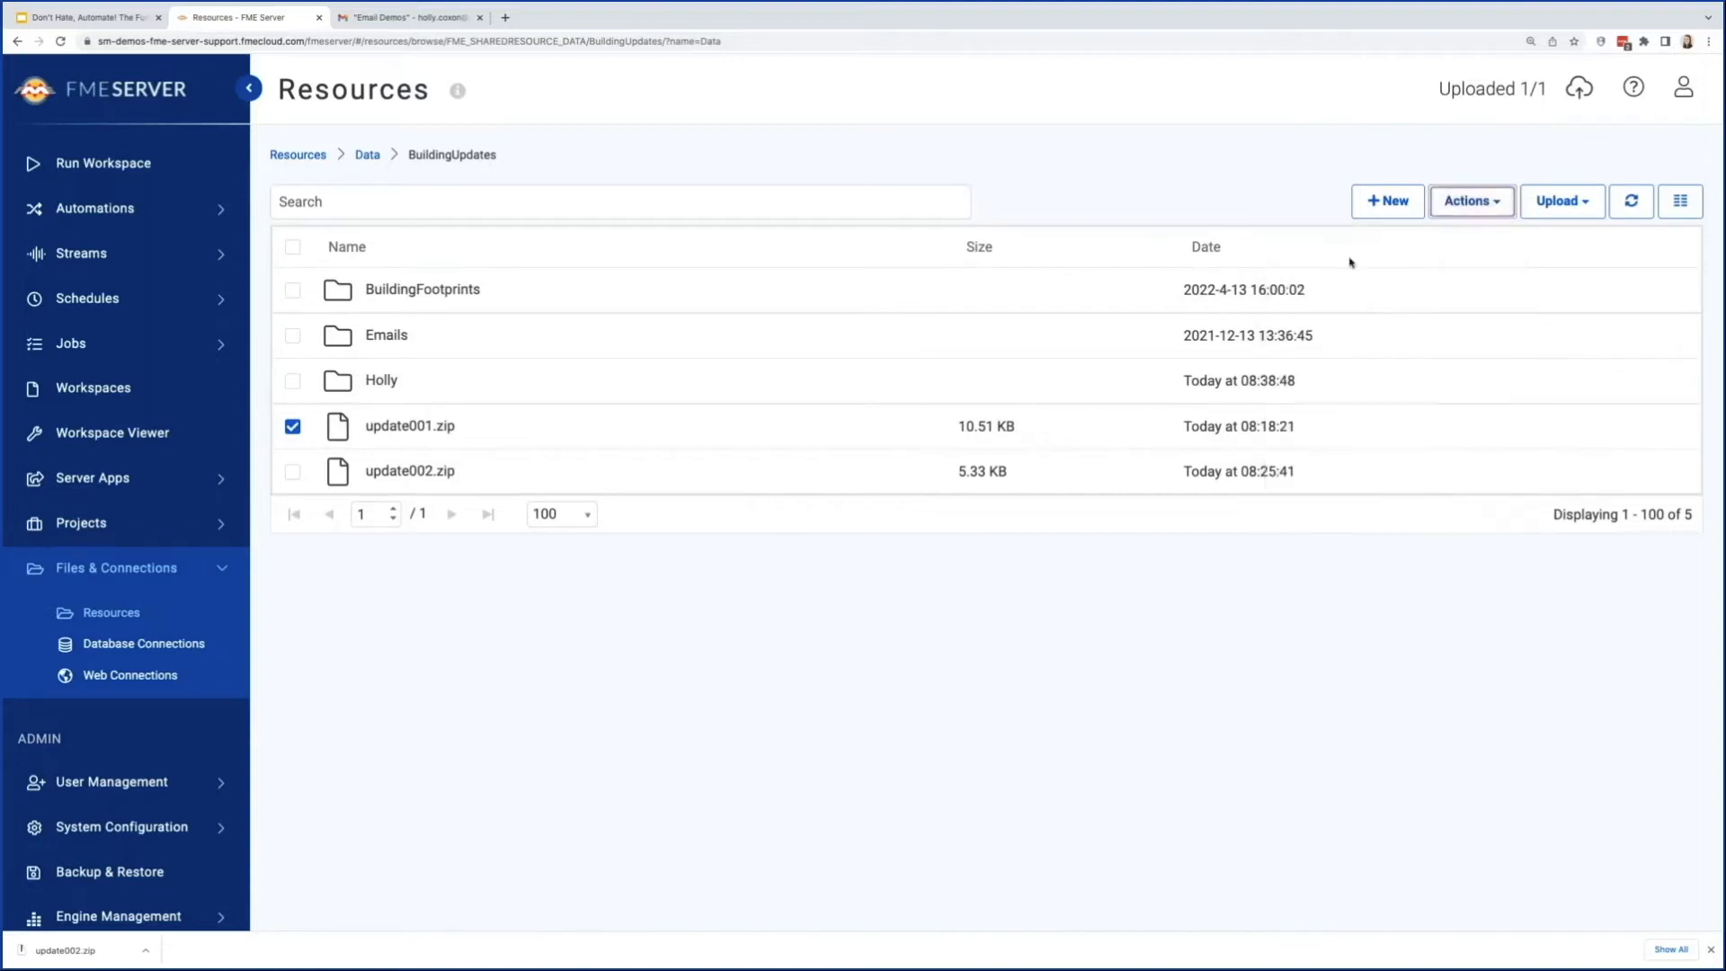
pyautogui.click(575, 430)
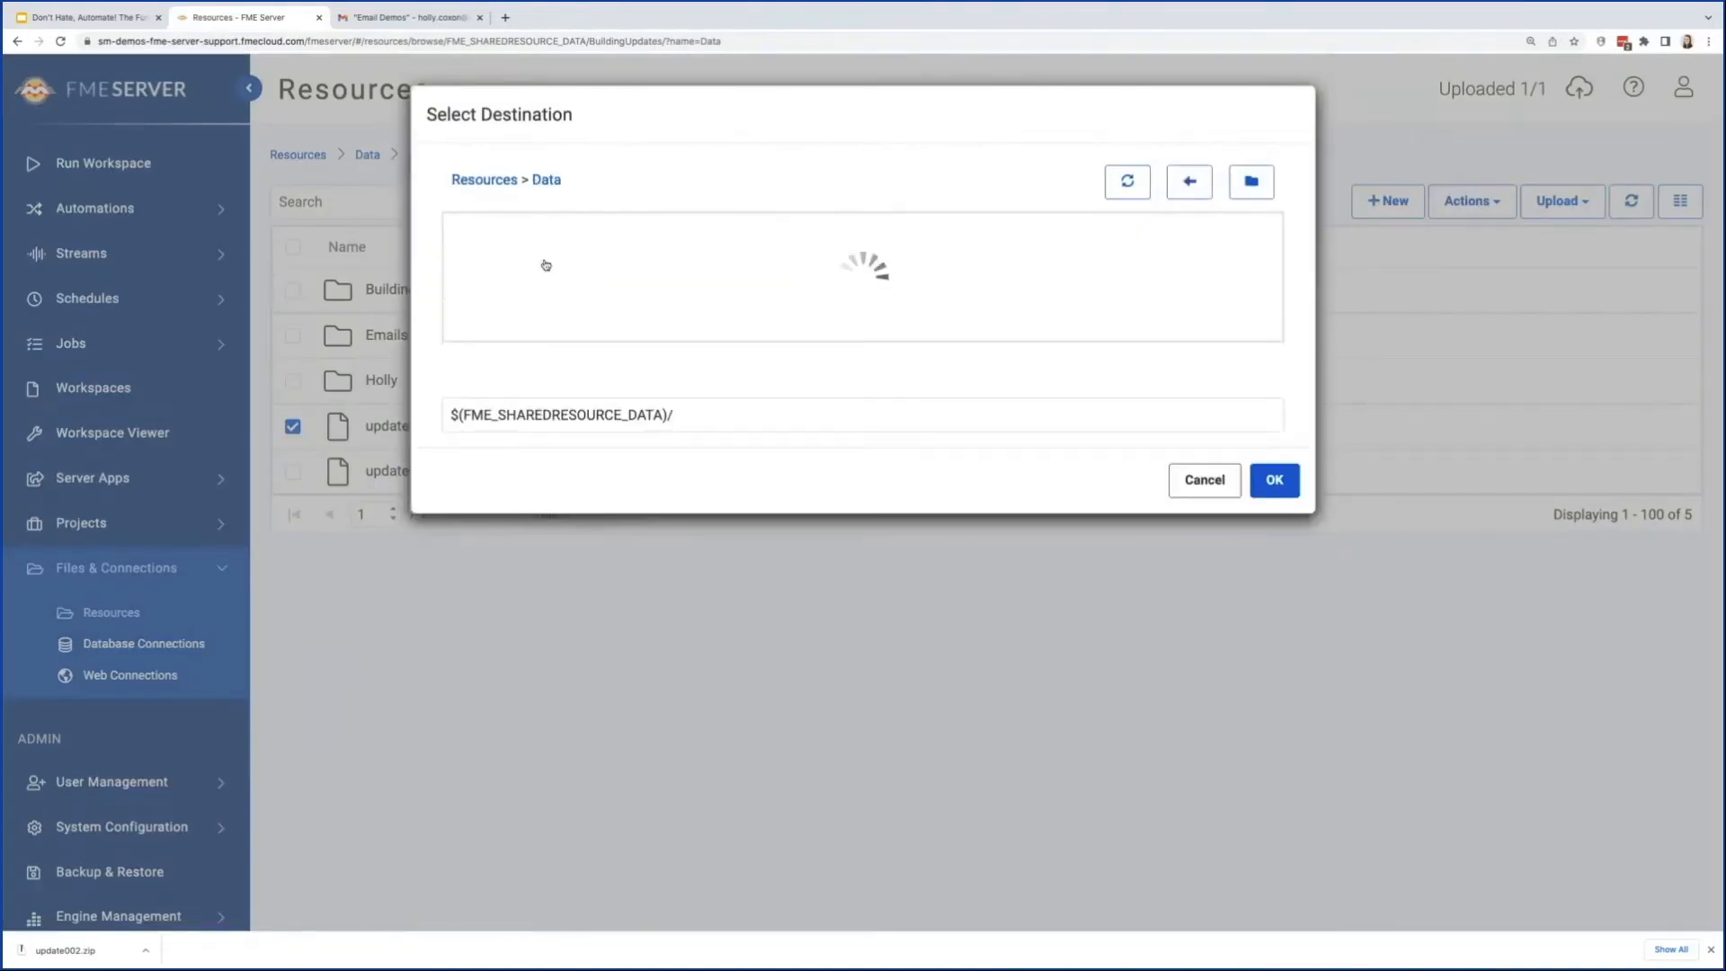
pyautogui.click(545, 279)
pyautogui.click(566, 363)
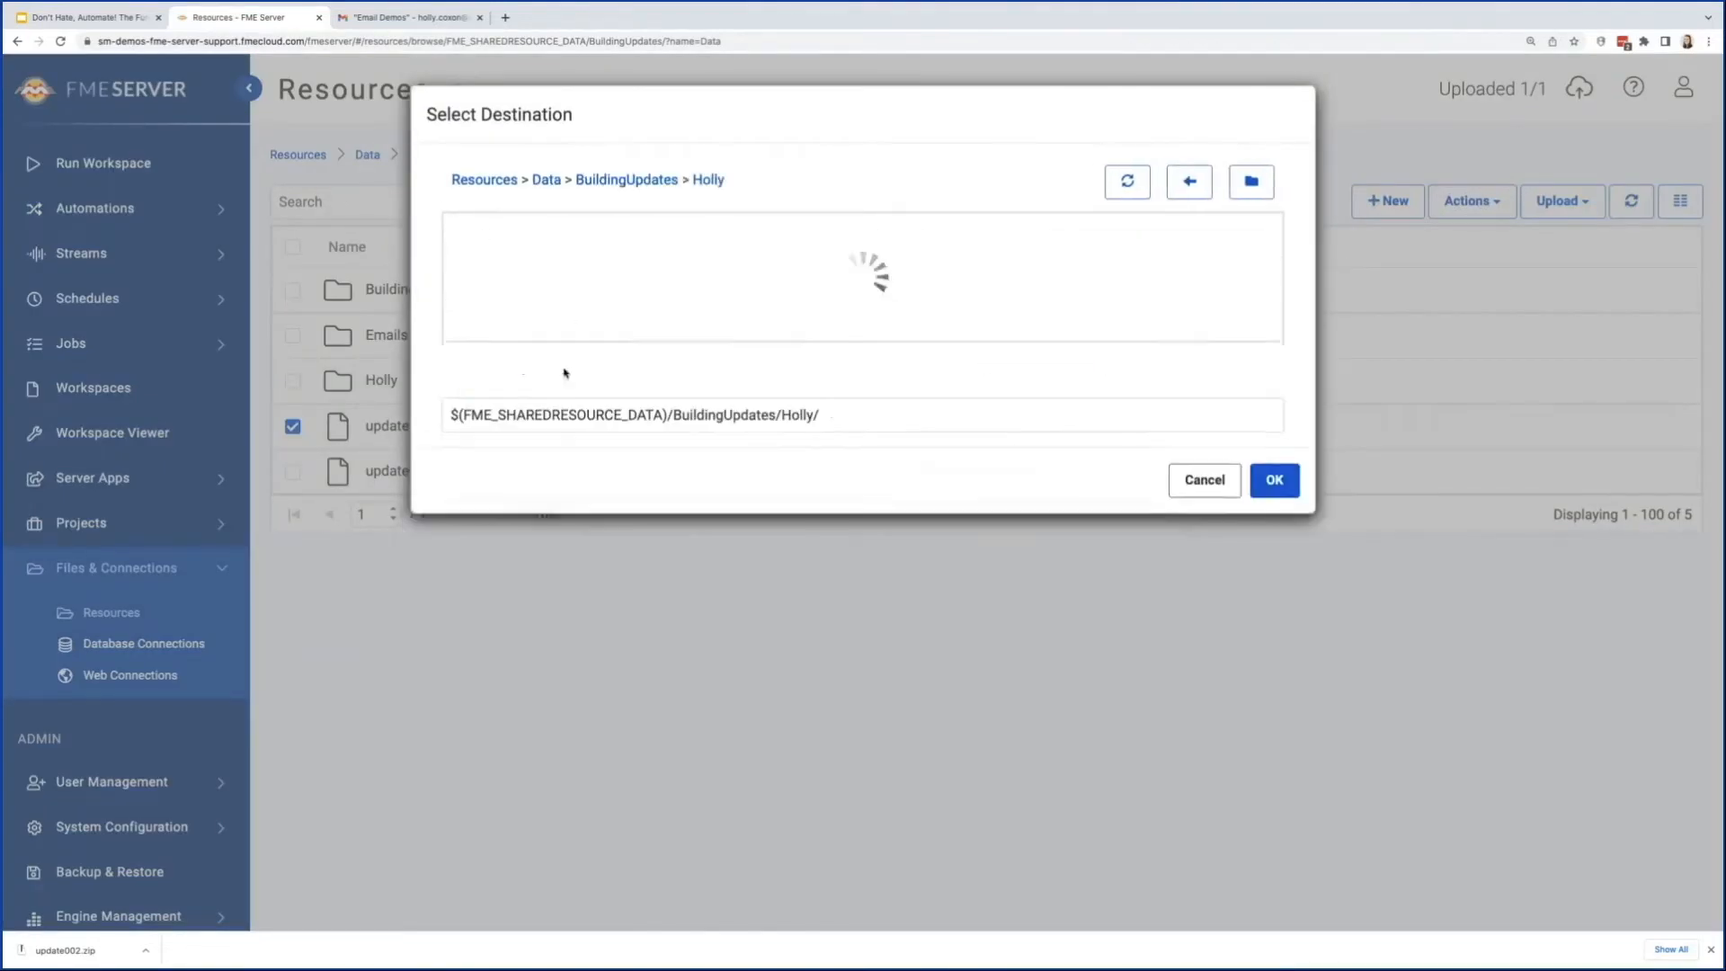
pyautogui.click(1275, 476)
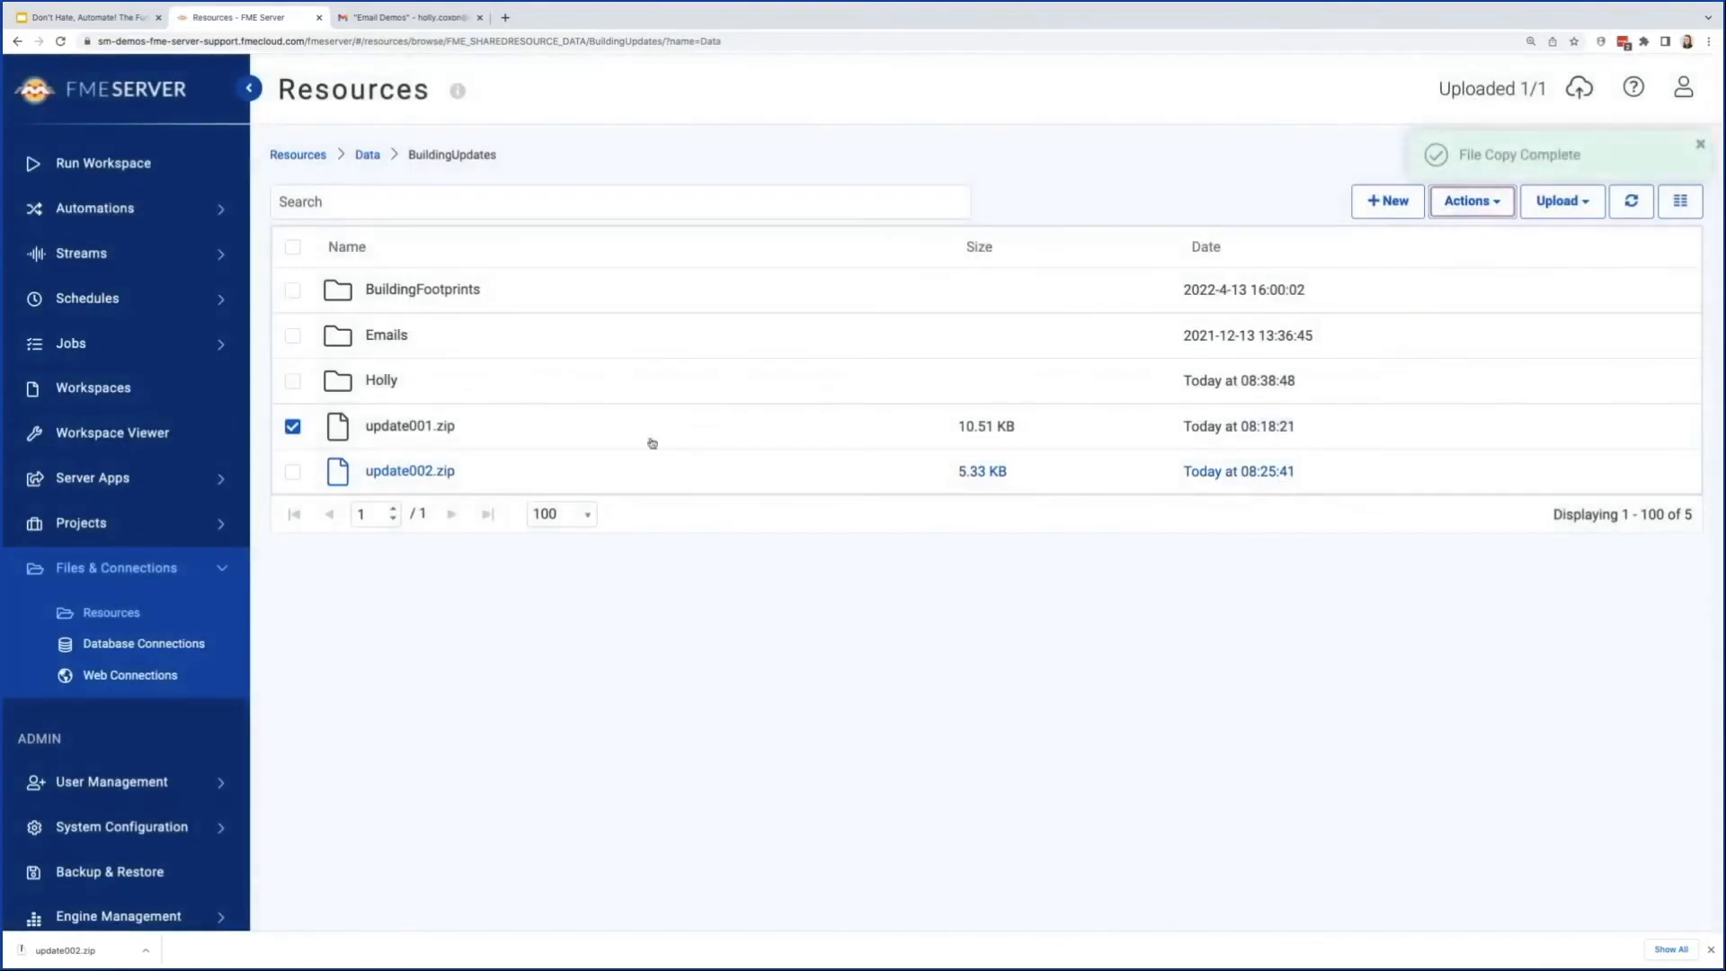
# Step: Open the Troubleshooting_BuildingUpdatesExampleComplete automation and view its log file
pyautogui.click(120, 212)
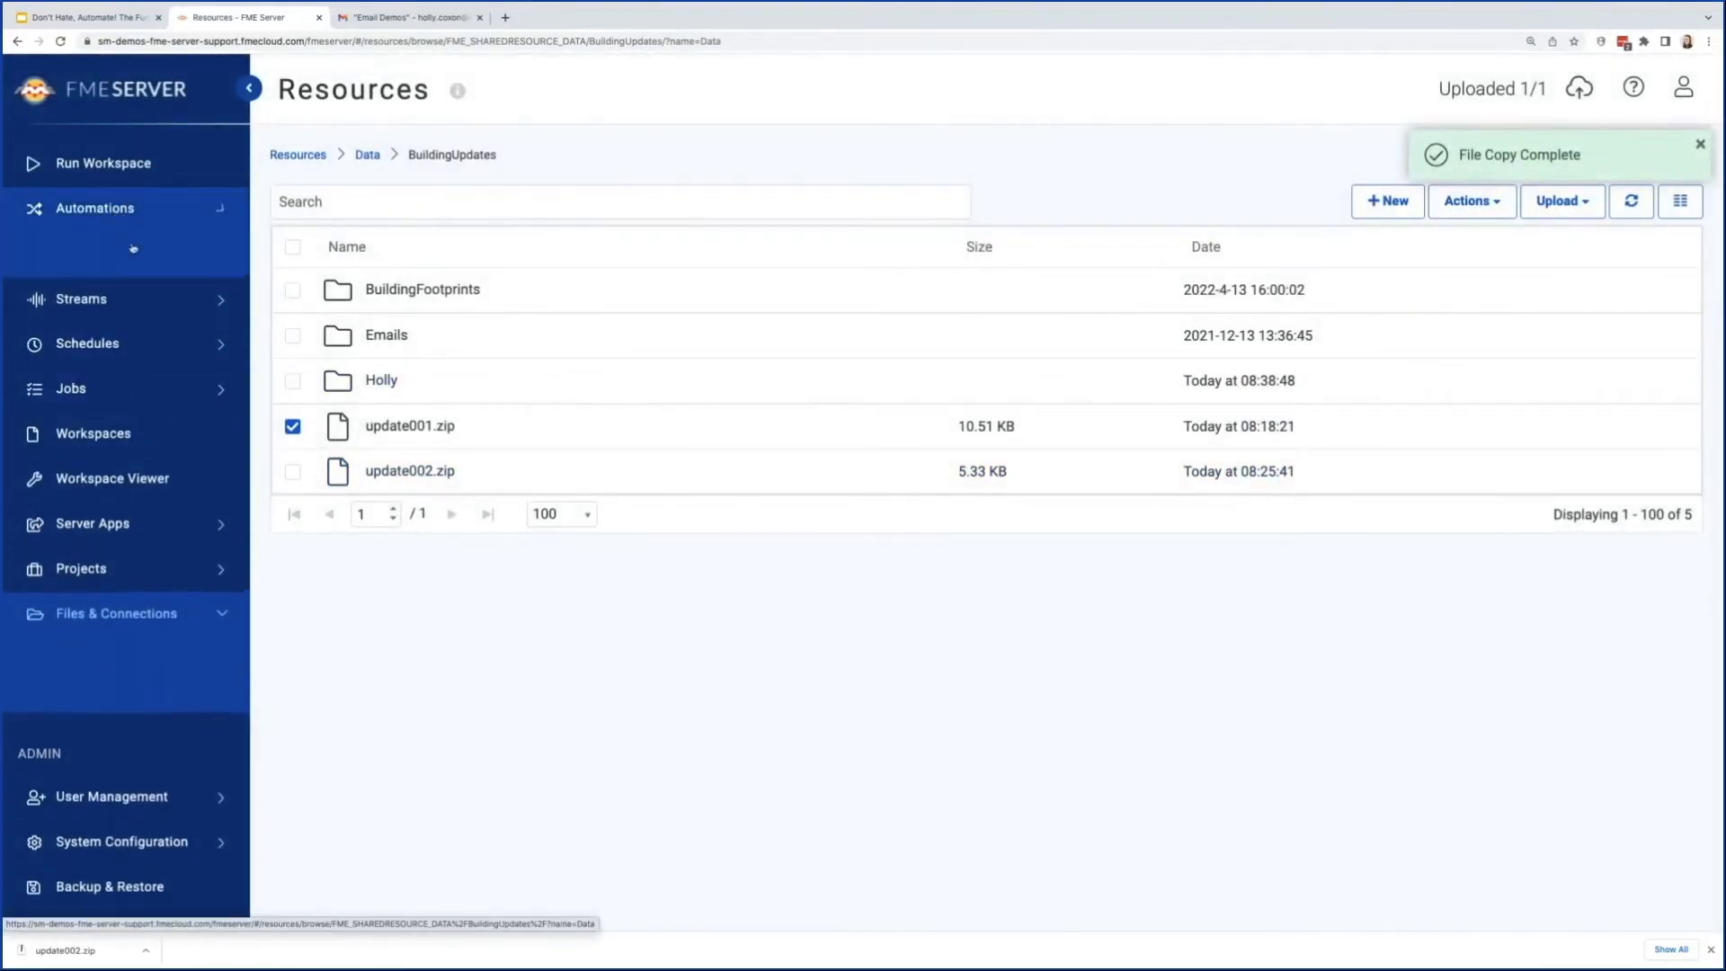
pyautogui.click(160, 288)
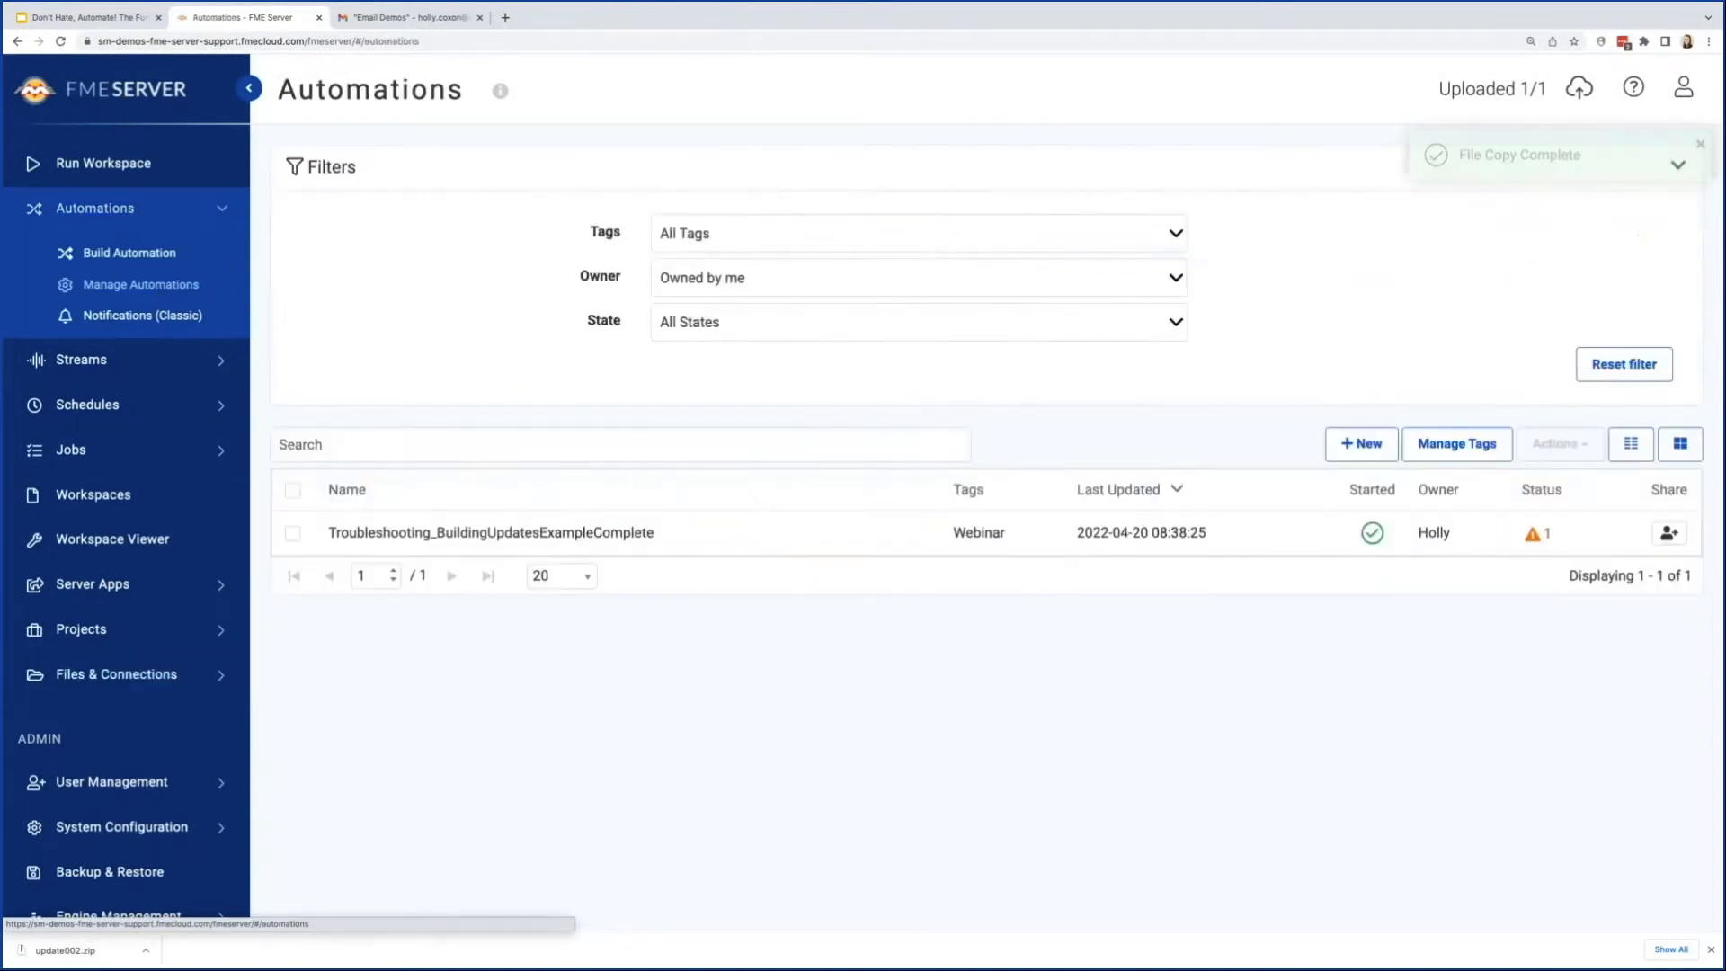
pyautogui.click(499, 530)
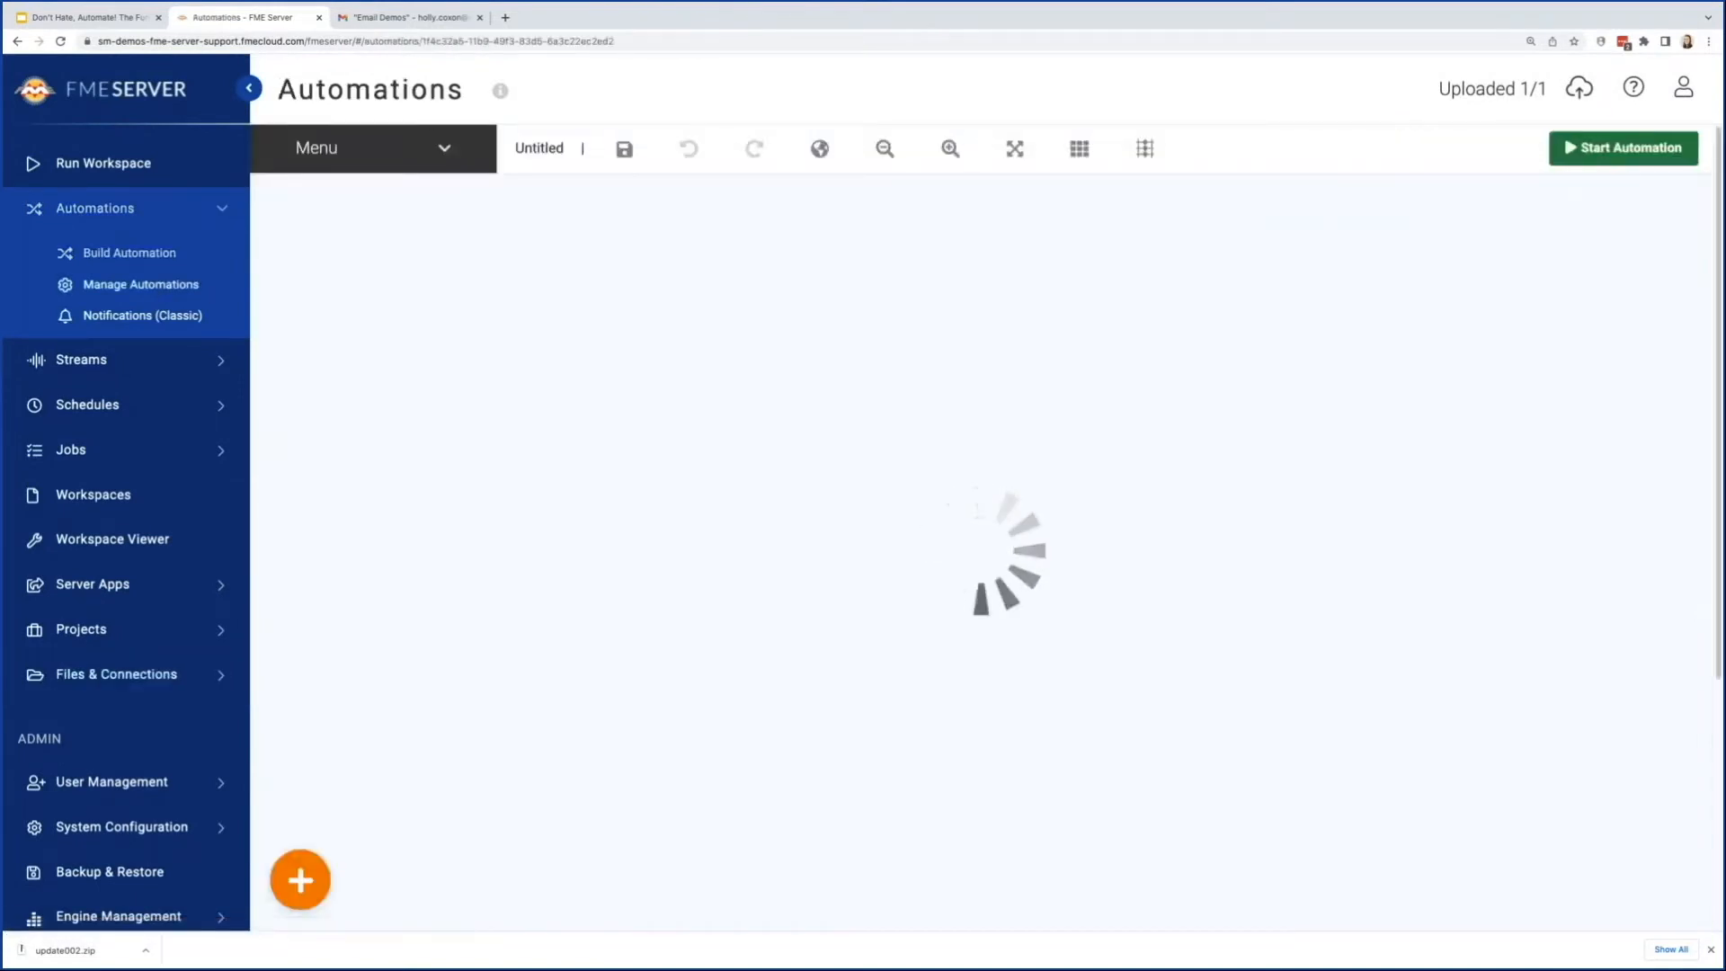
pyautogui.click(390, 151)
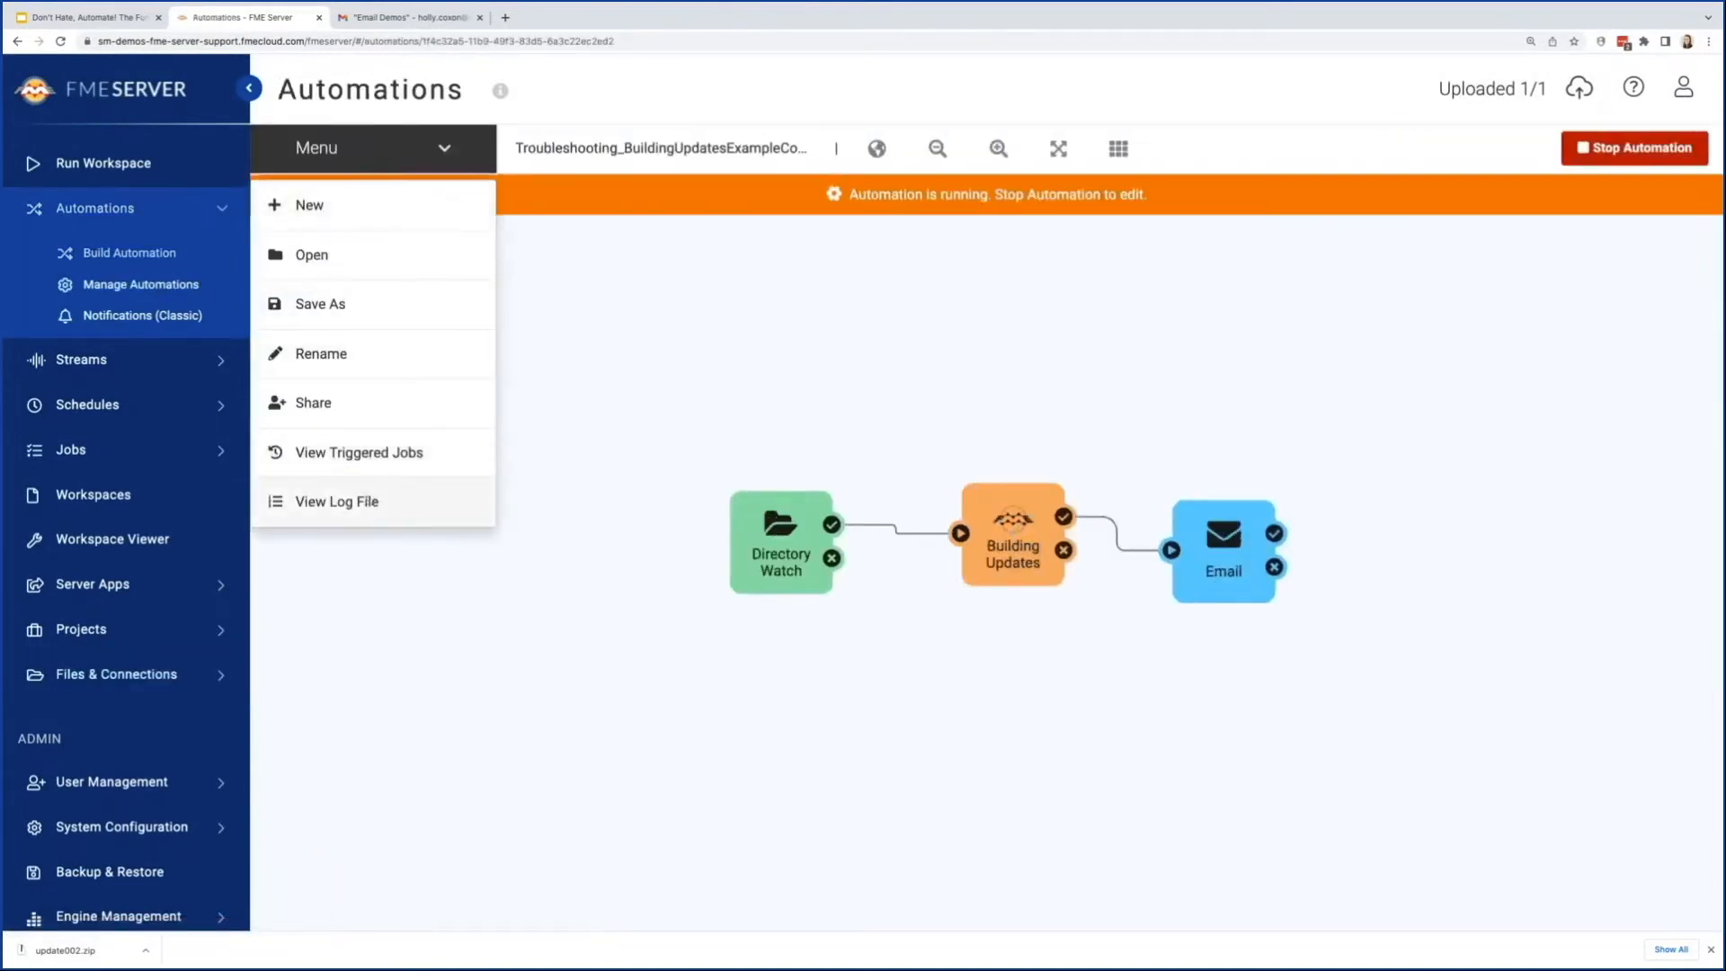
pyautogui.click(364, 501)
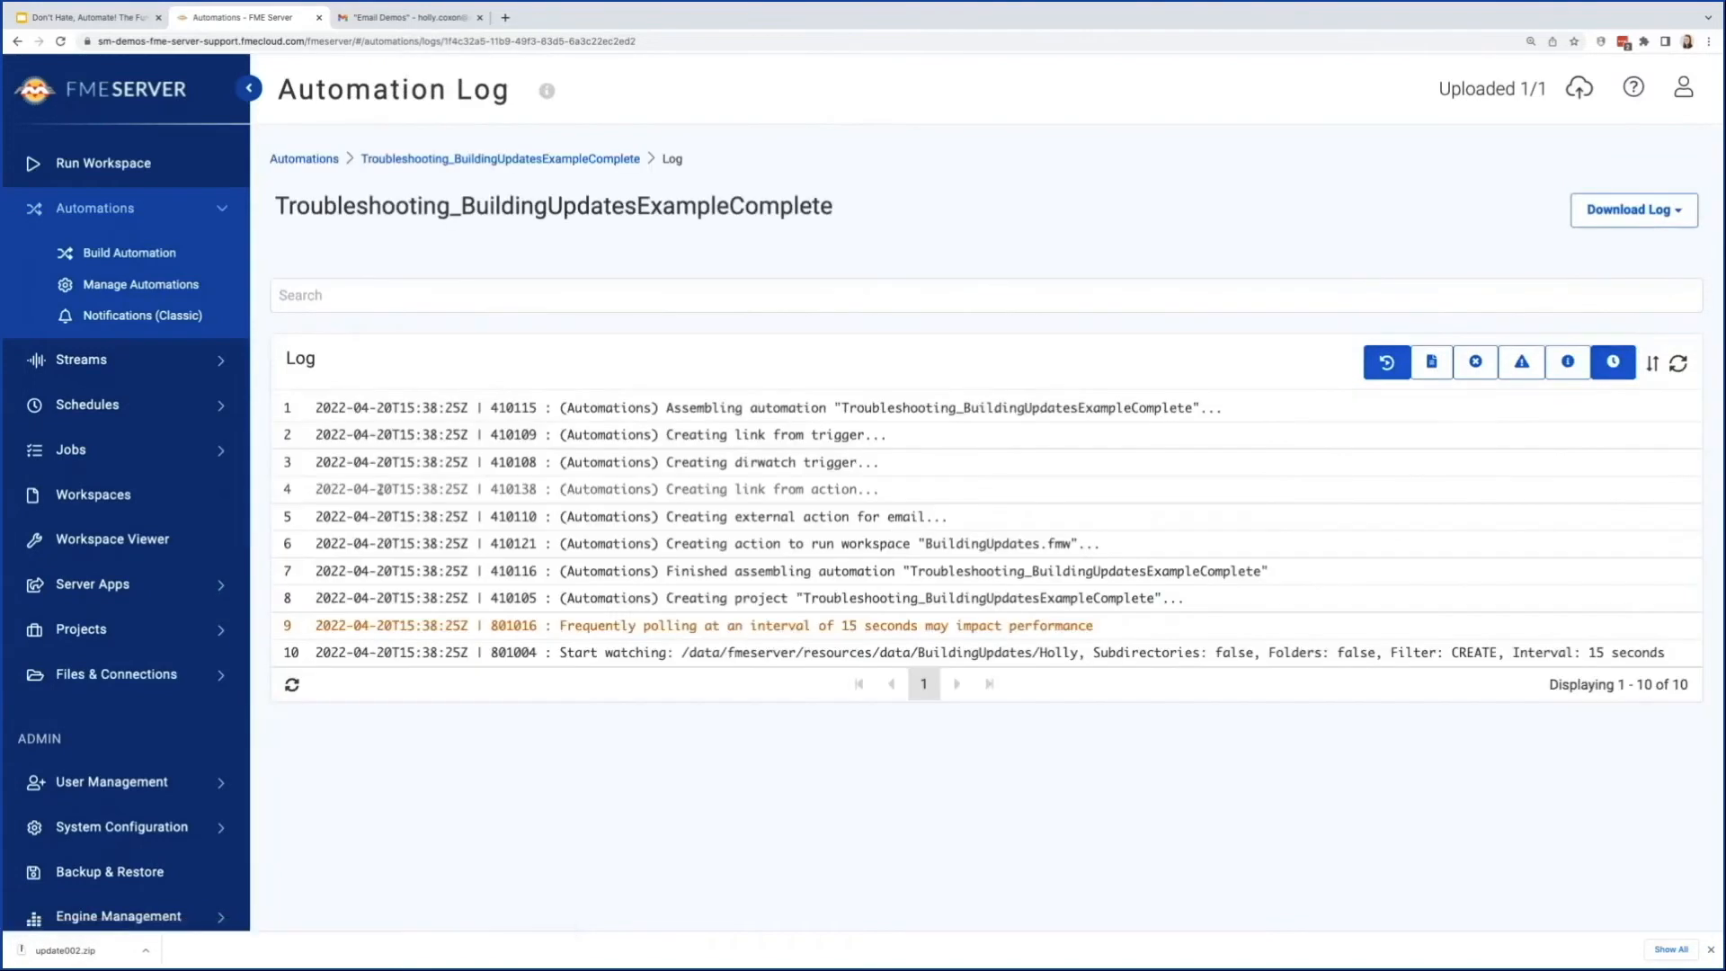
# Step: Refresh the automation log and check its newest entries for the update001.zip trigger, the workspace job and the email action
pyautogui.click(1678, 365)
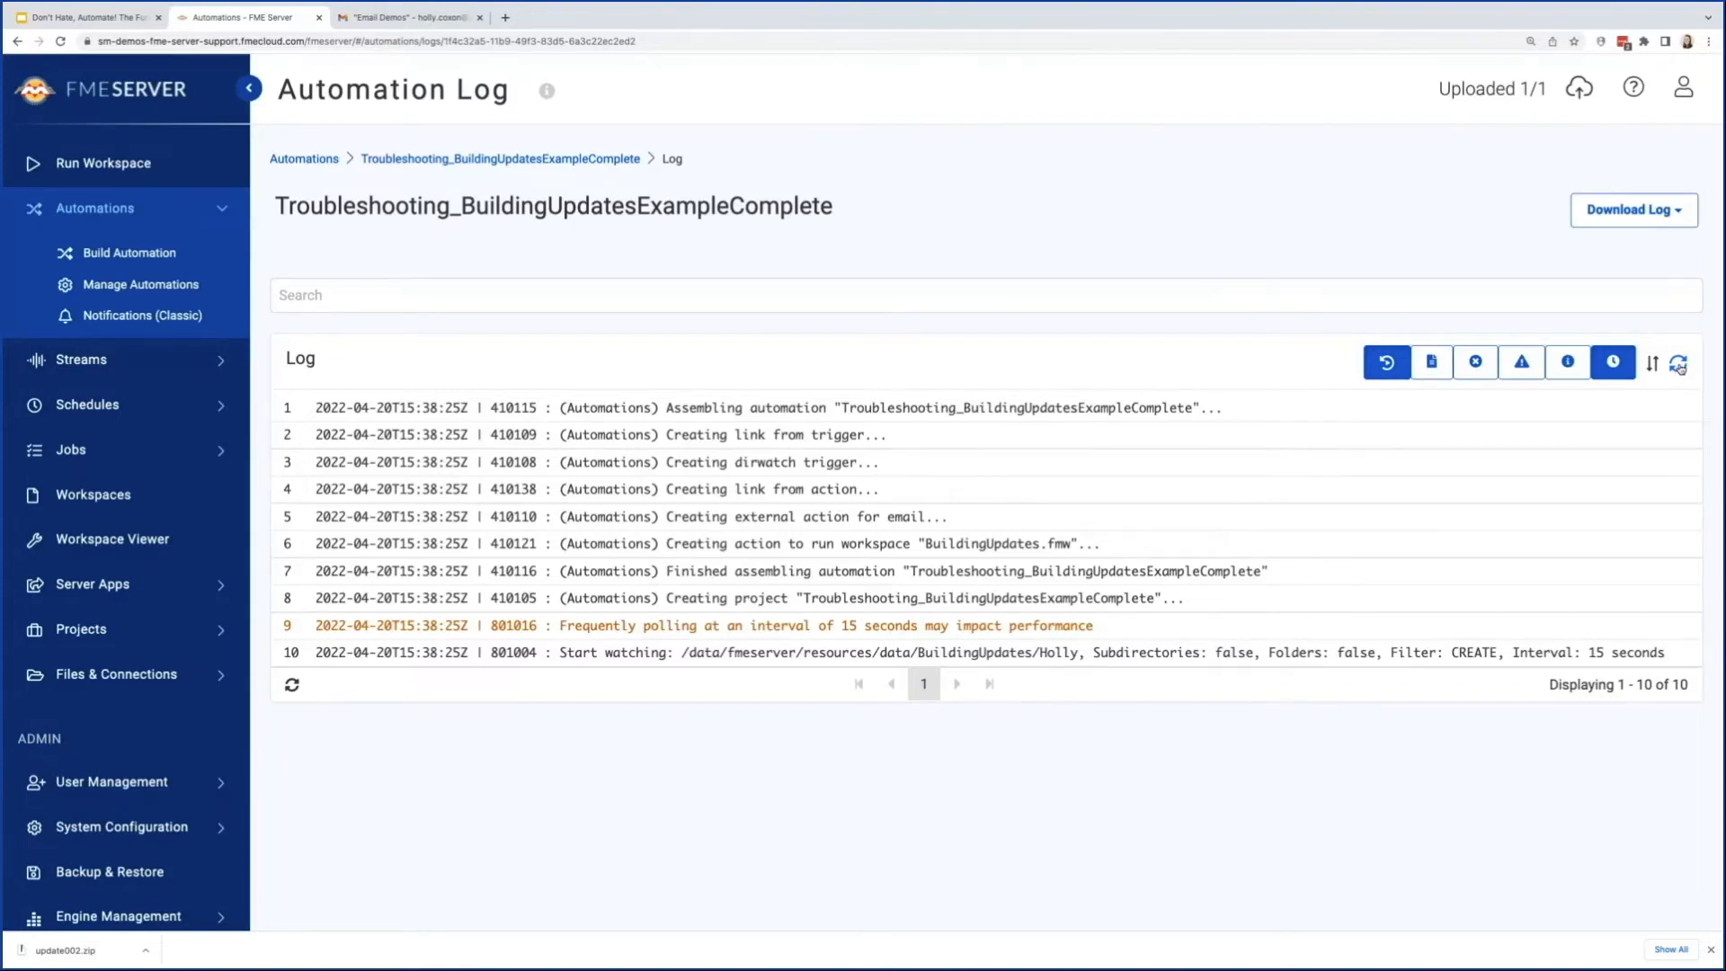
pyautogui.click(1678, 364)
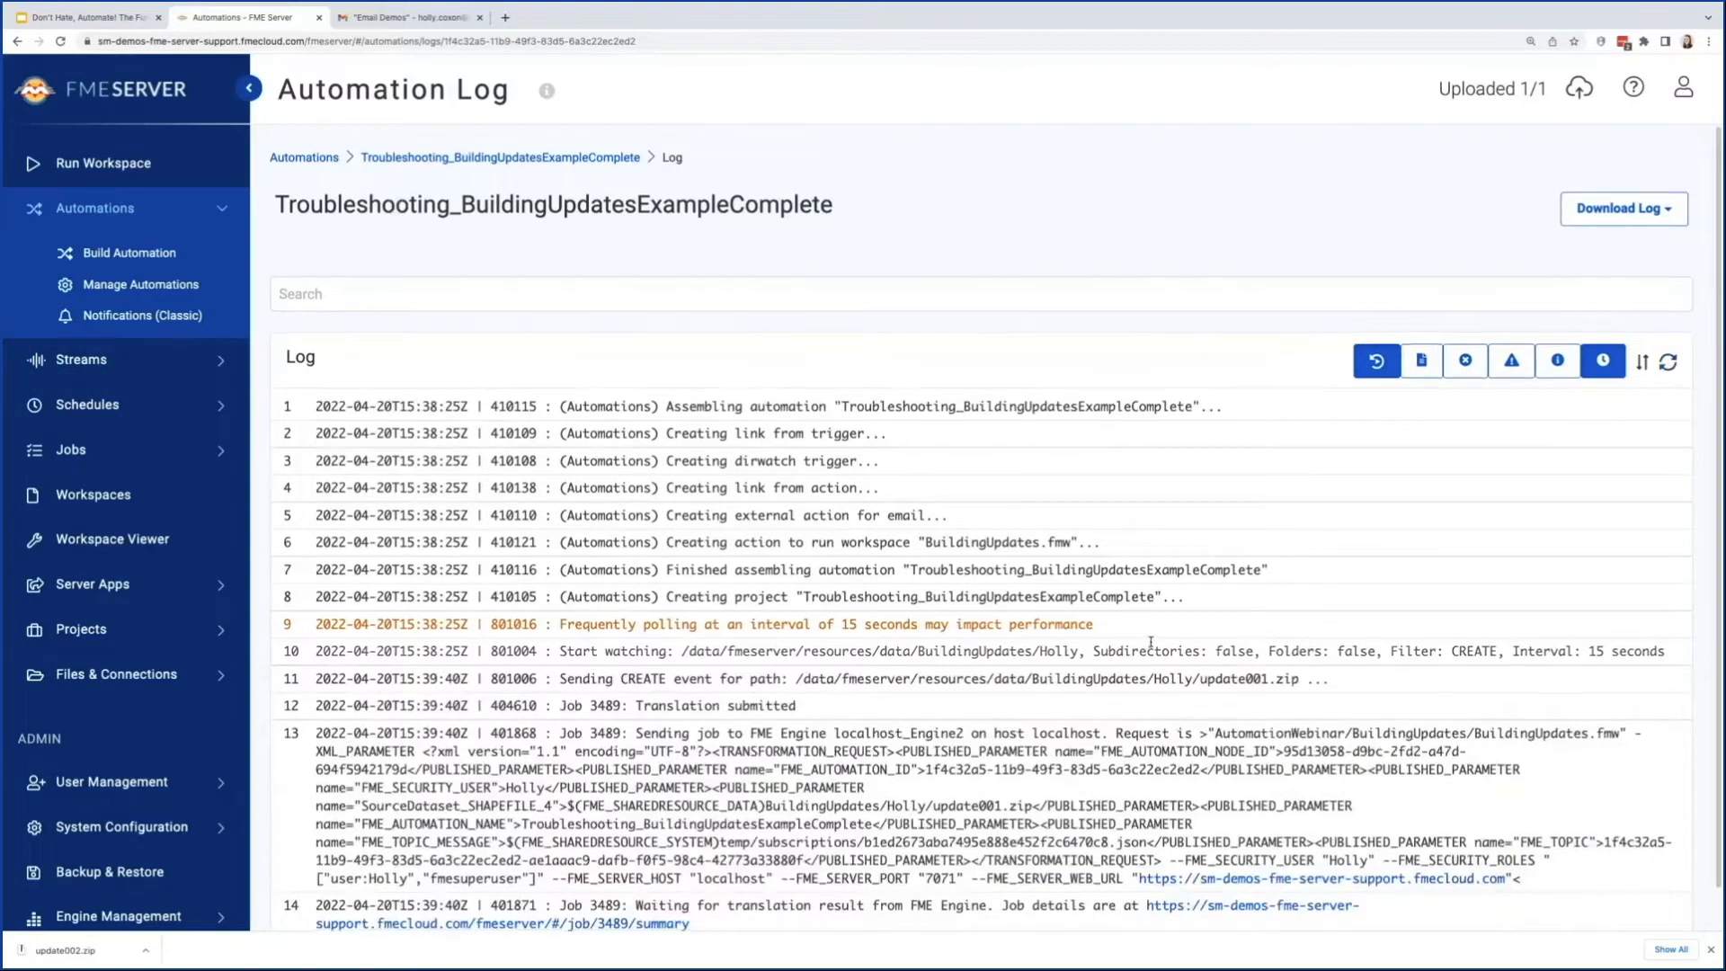
pyautogui.scroll(-1, 547, 688)
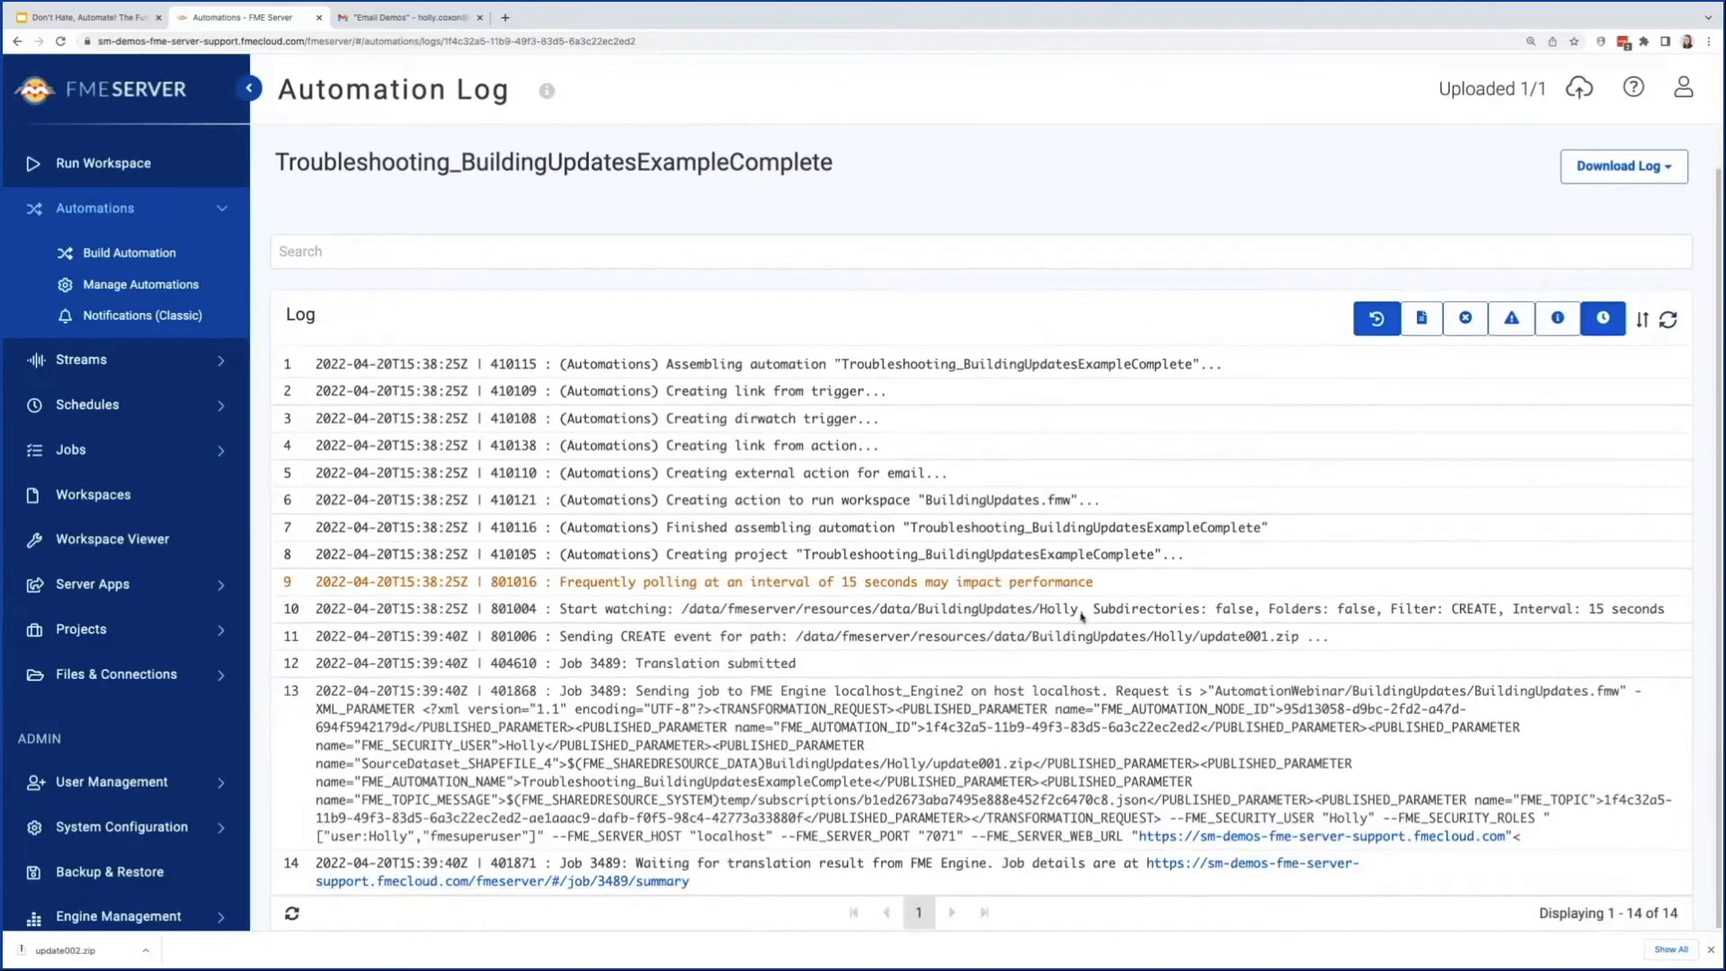
pyautogui.click(1669, 320)
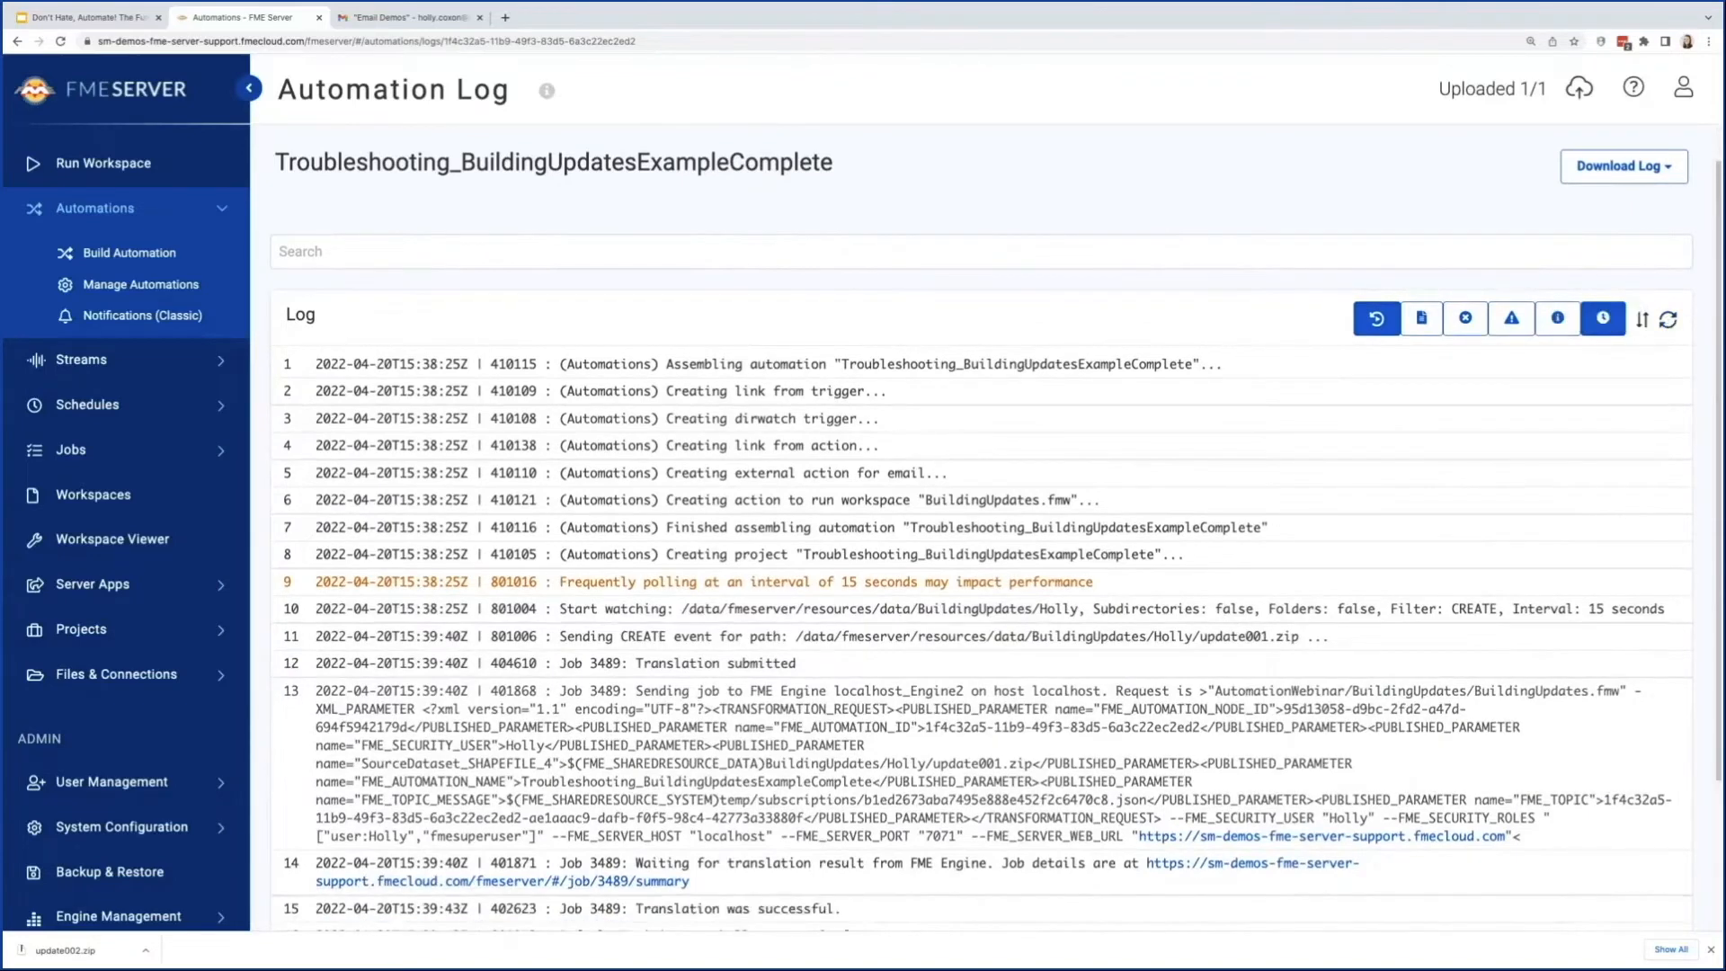
pyautogui.scroll(-2, 637, 719)
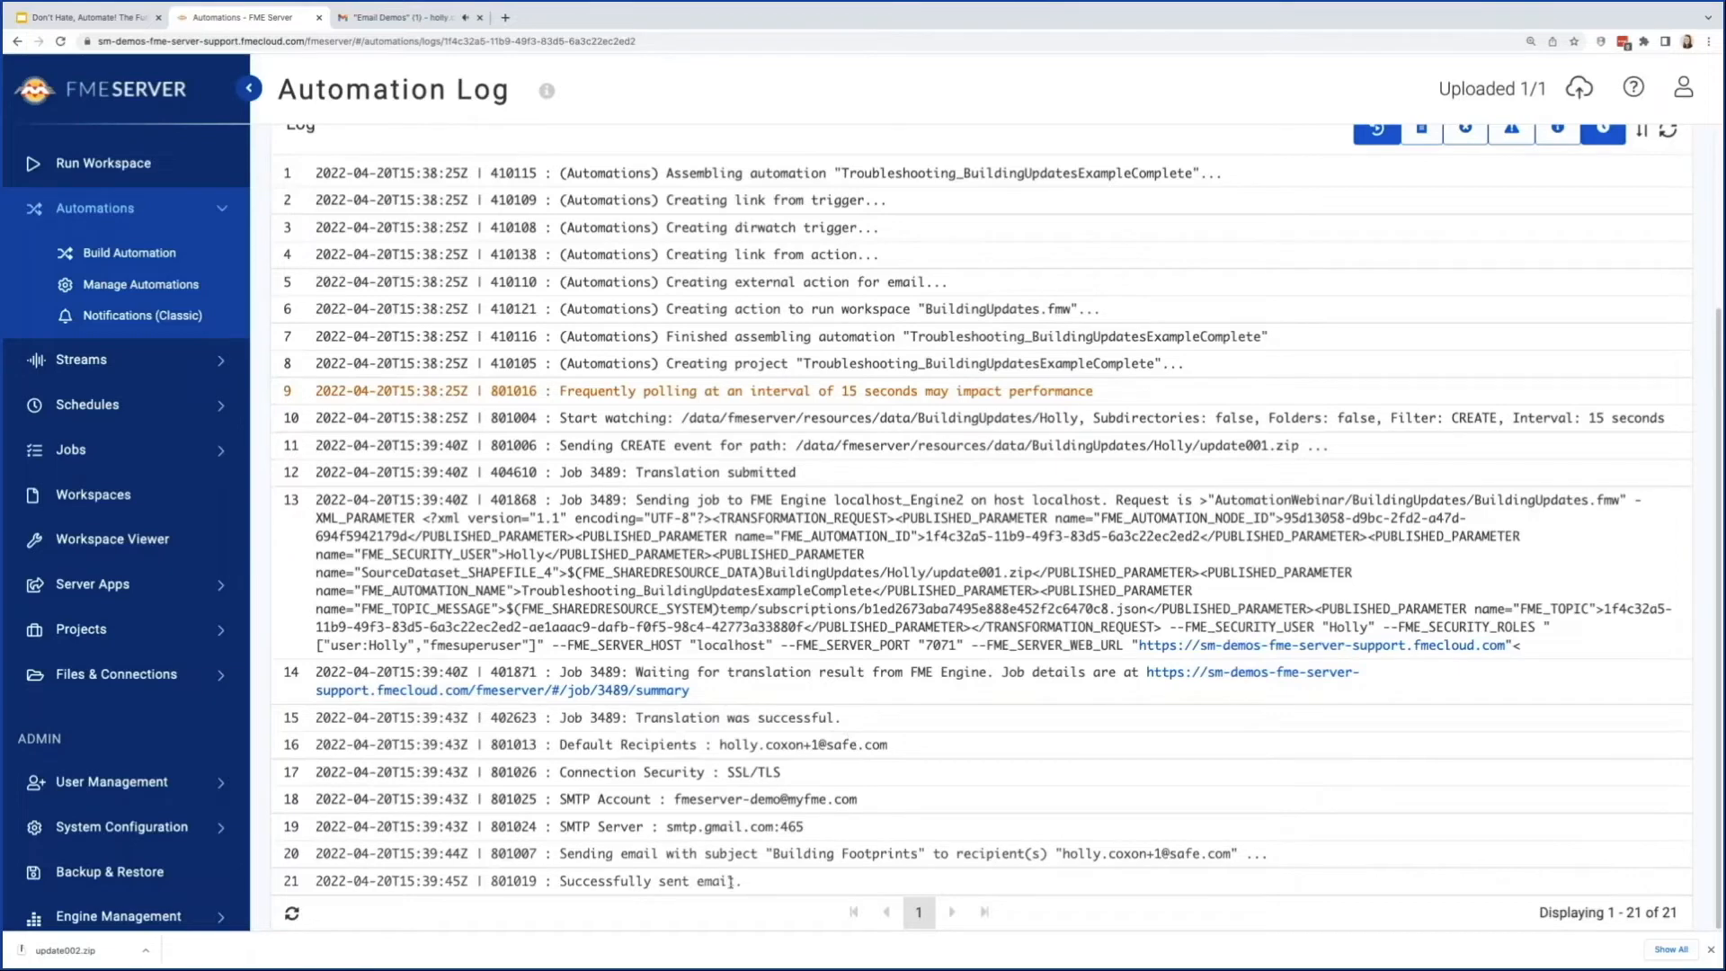
# Step: Switch to Gmail and open the Building Footprints notification email under the Email Demos label
pyautogui.click(414, 22)
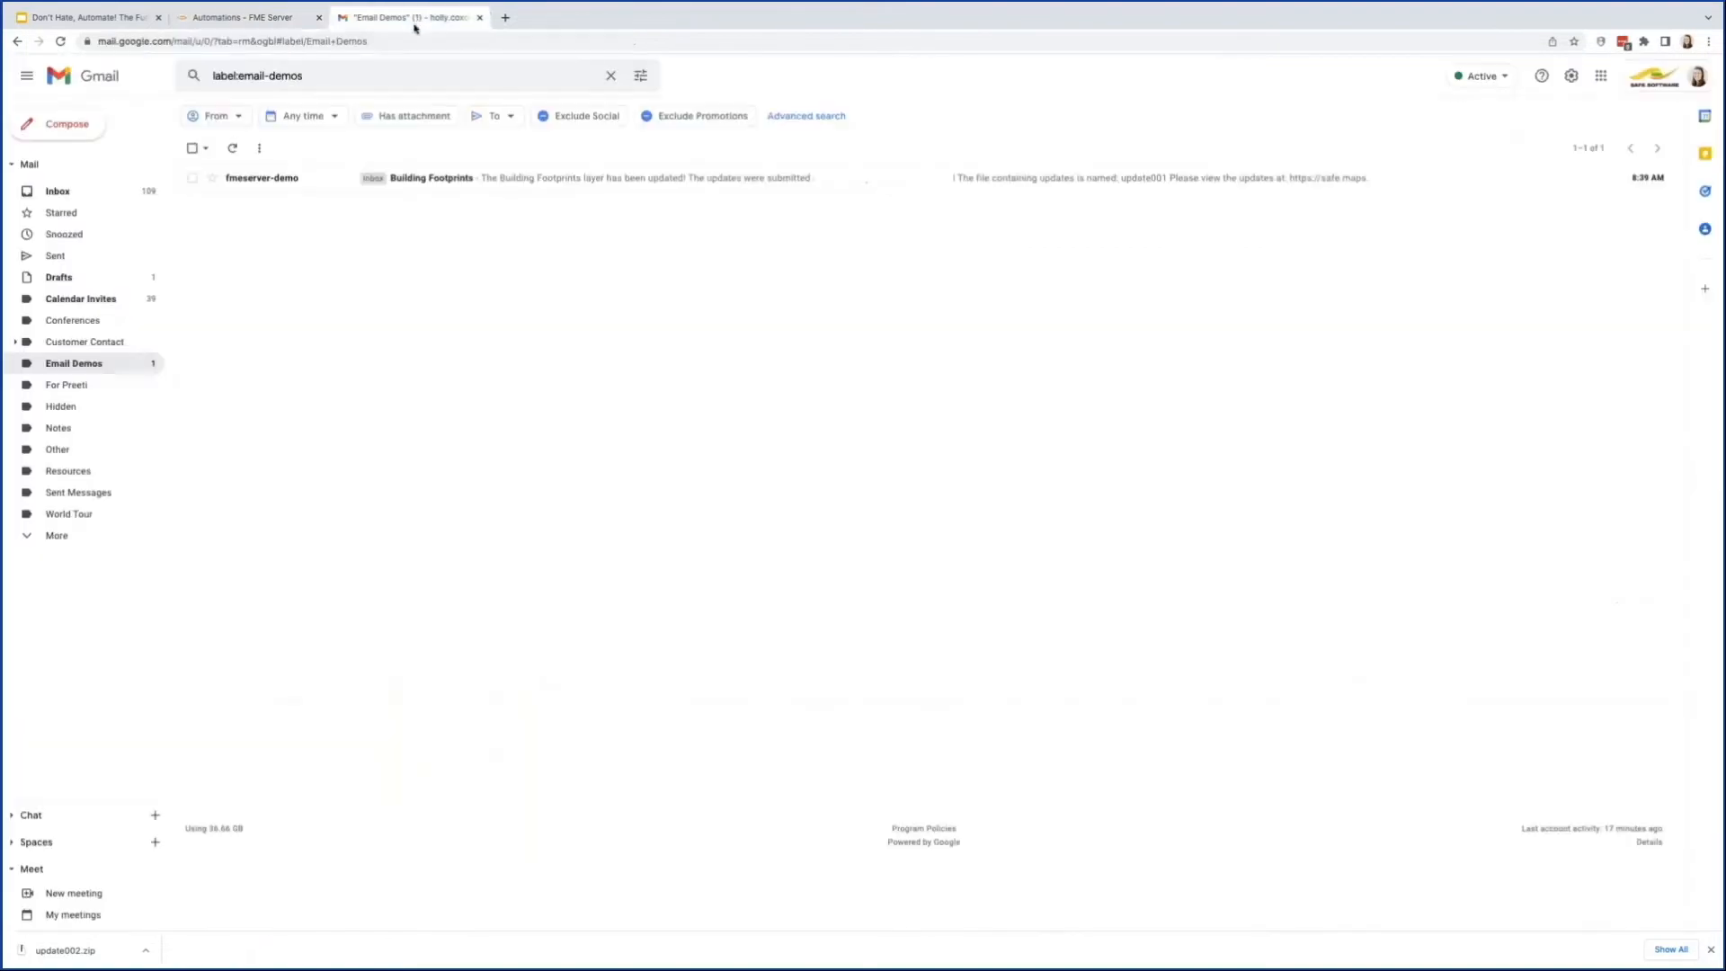
pyautogui.click(441, 180)
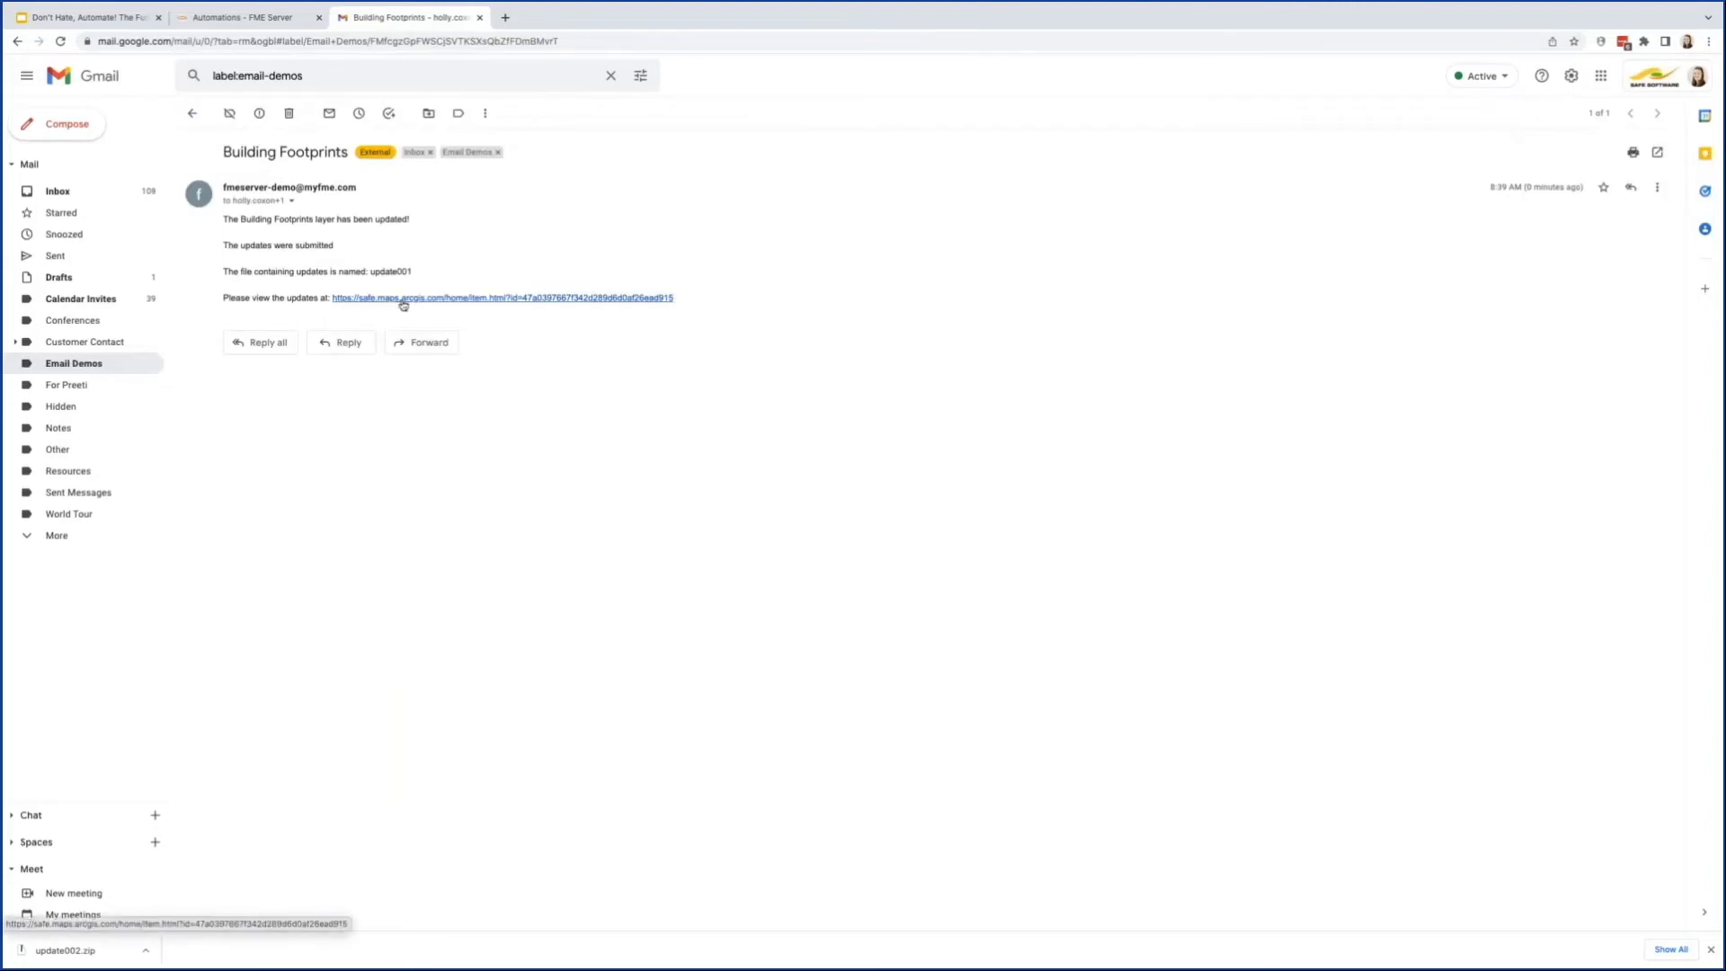
# Step: Switch to the Google Slides presentation and advance from the Demo slide to the next slide
pyautogui.click(122, 16)
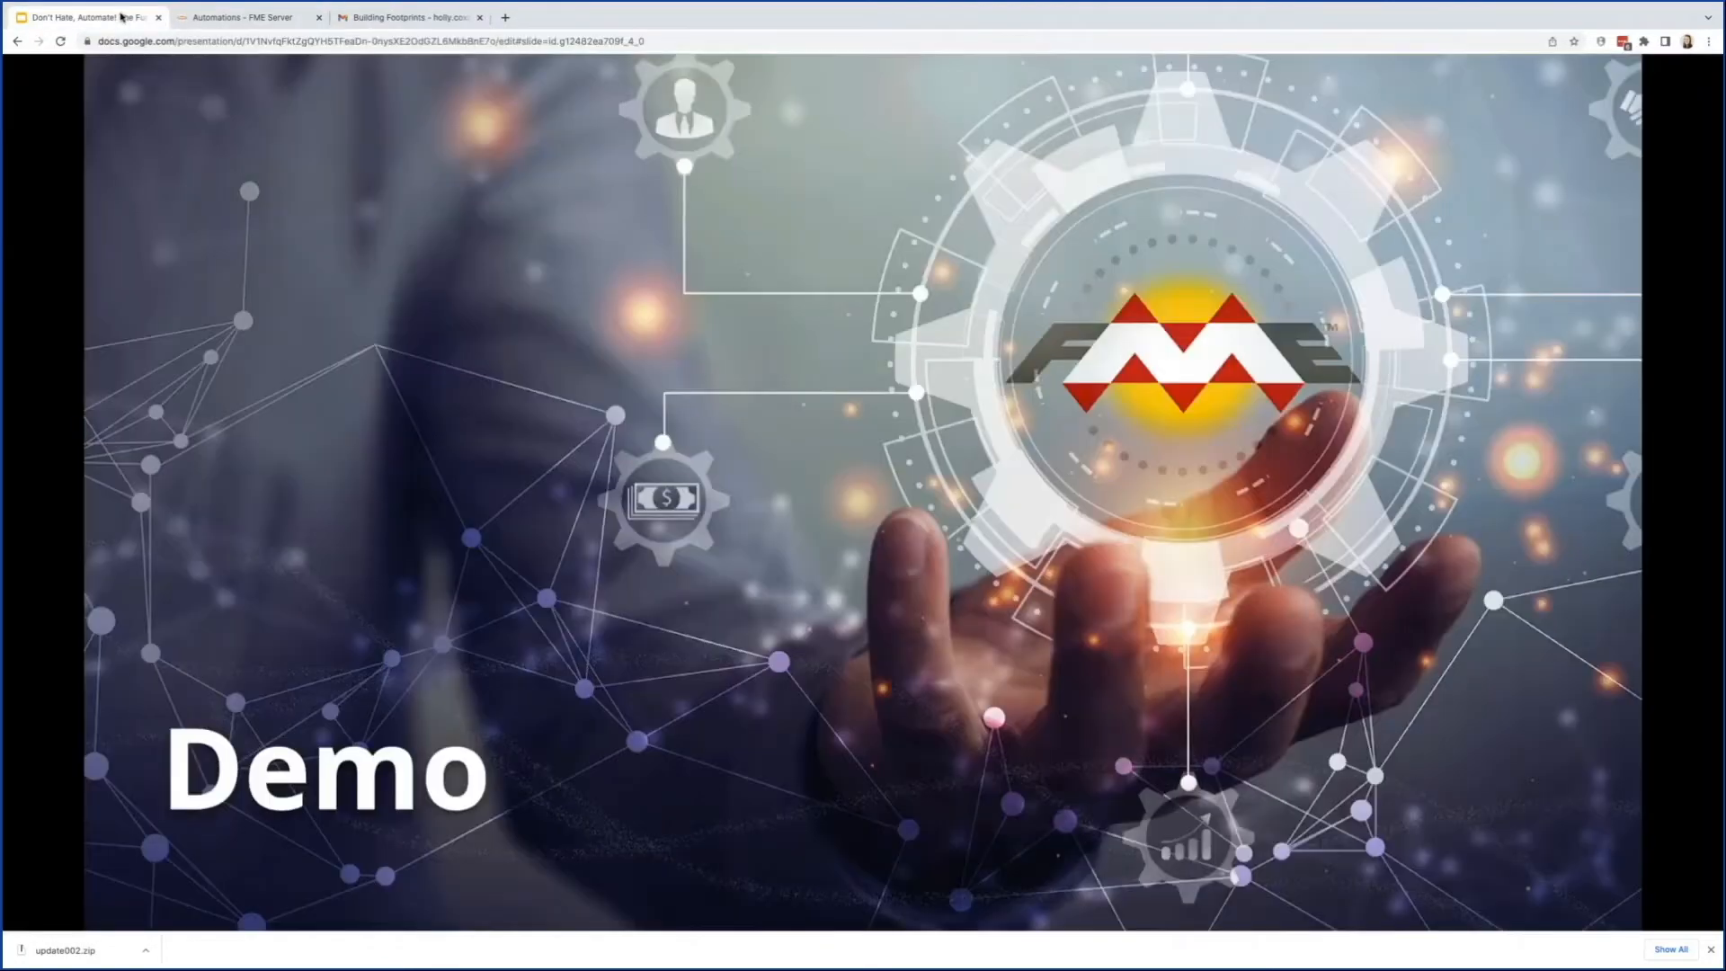
pyautogui.click(153, 226)
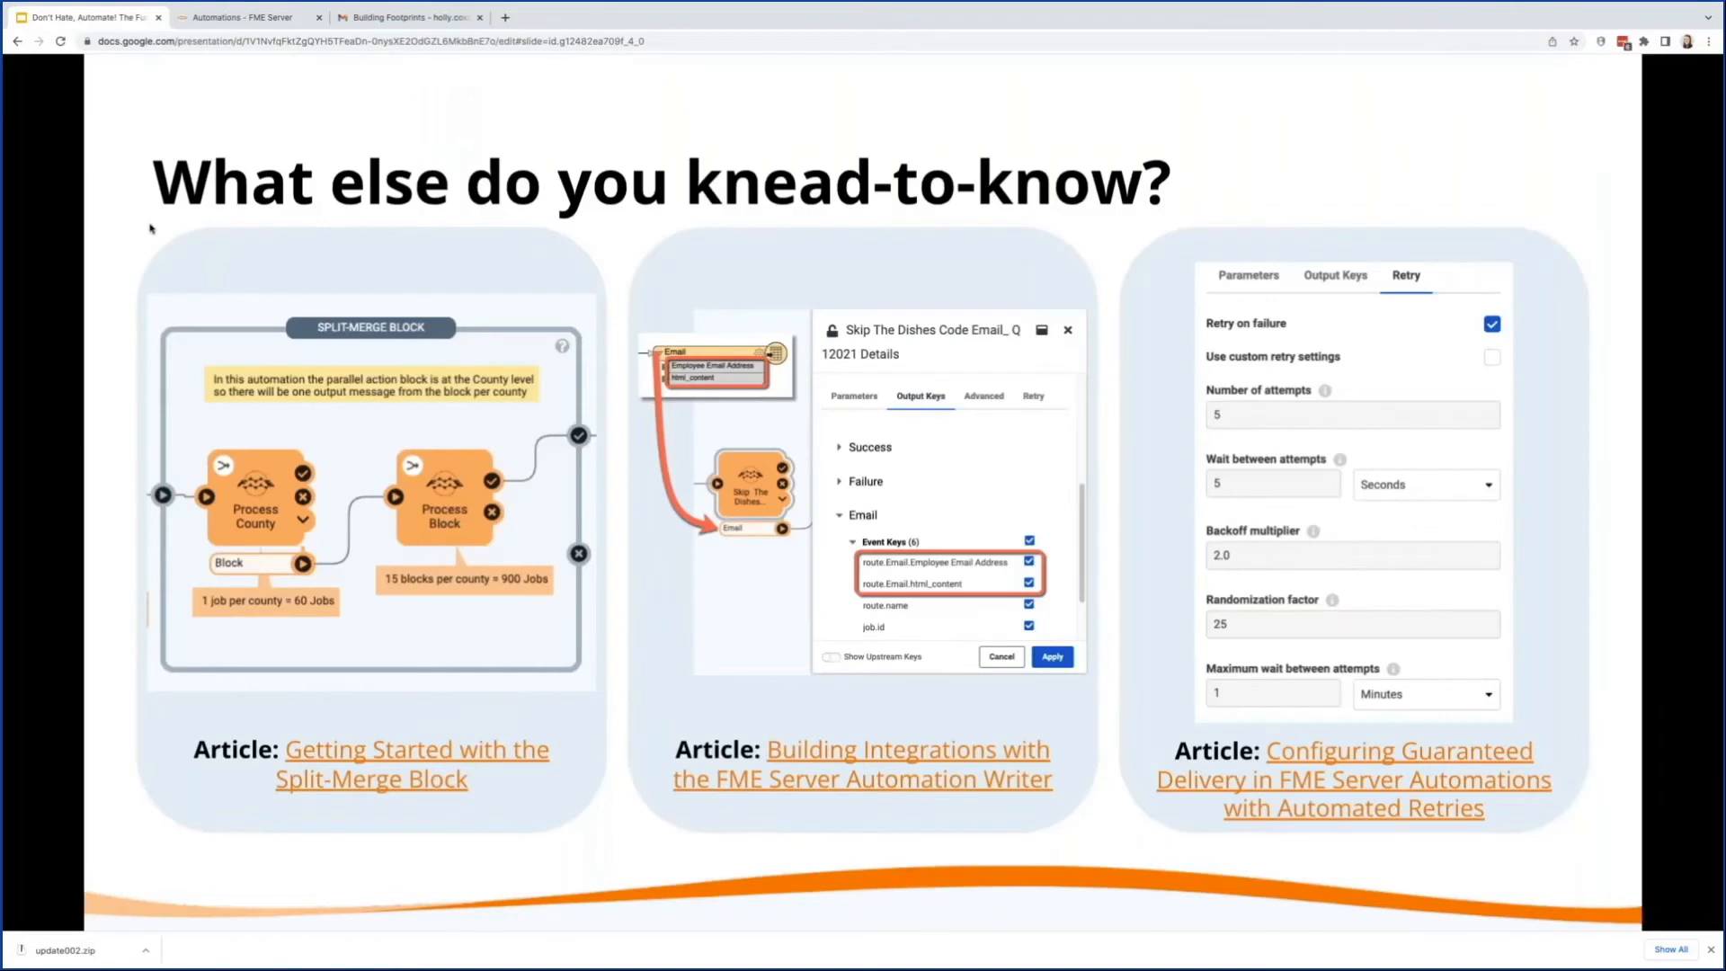